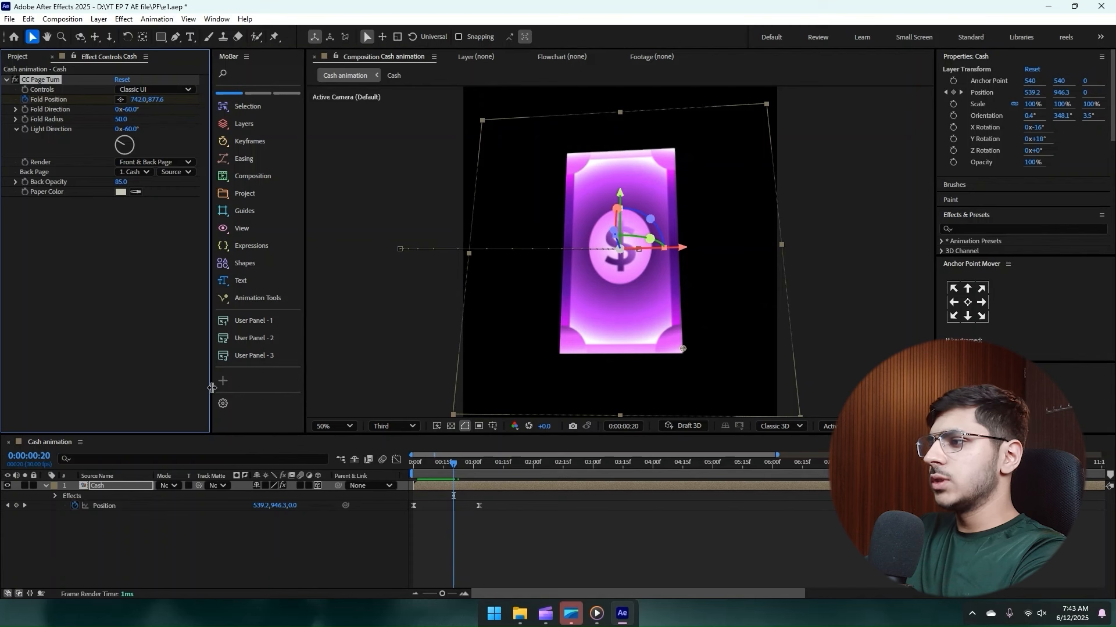
# - Keyframe the Cash layer's Fold Position at about 239, 514 at frame 7 for a folded start, and preview the animation
pyautogui.moveTo(449, 467); pyautogui.dragTo(427, 466)
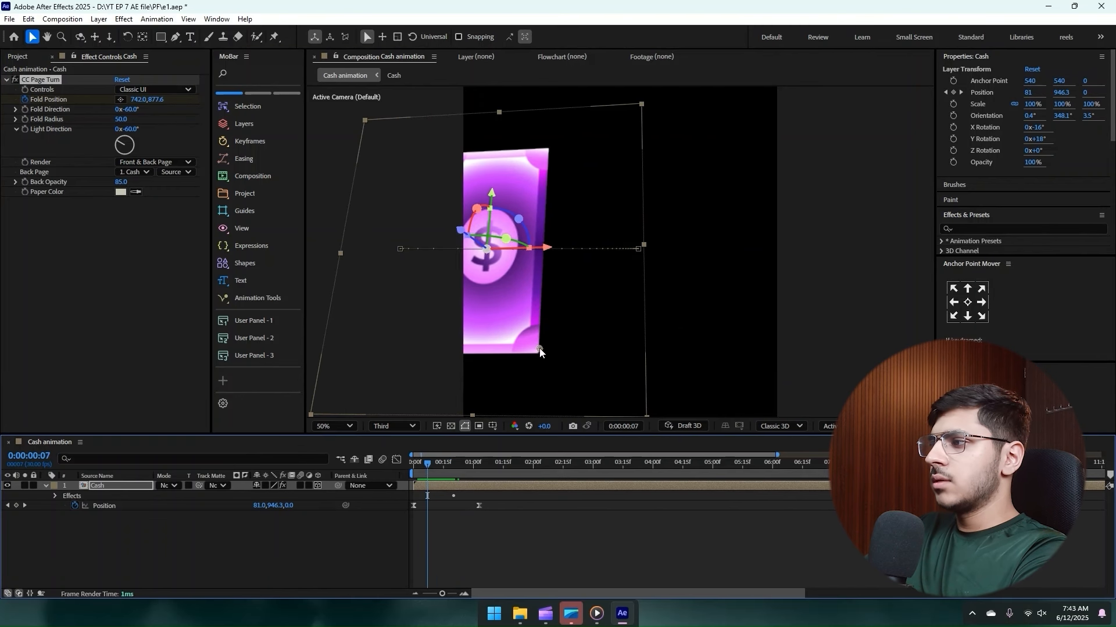
pyautogui.moveTo(539, 351); pyautogui.dragTo(406, 246)
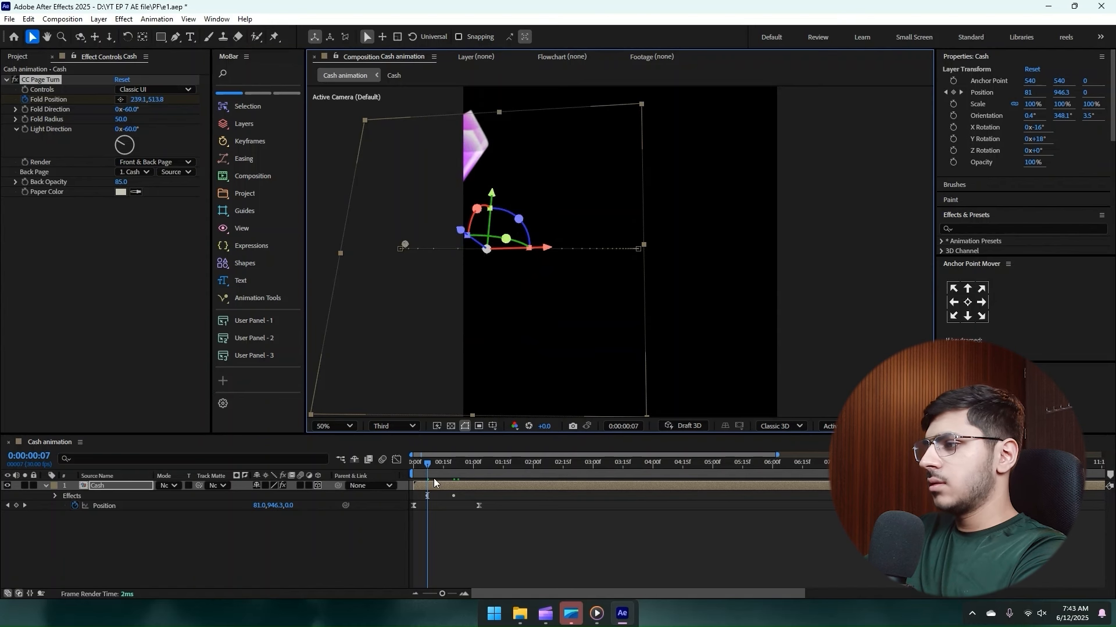
pyautogui.press('u')
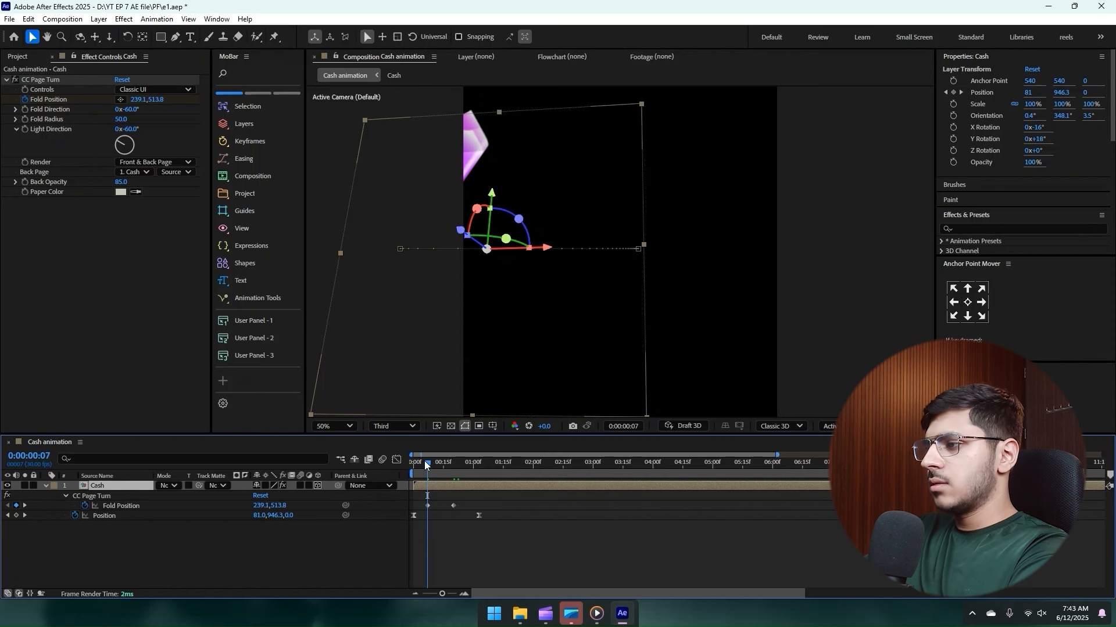
pyautogui.press('=')
pyautogui.moveTo(424, 461); pyautogui.dragTo(401, 474)
pyautogui.press(',')
pyautogui.press('space')
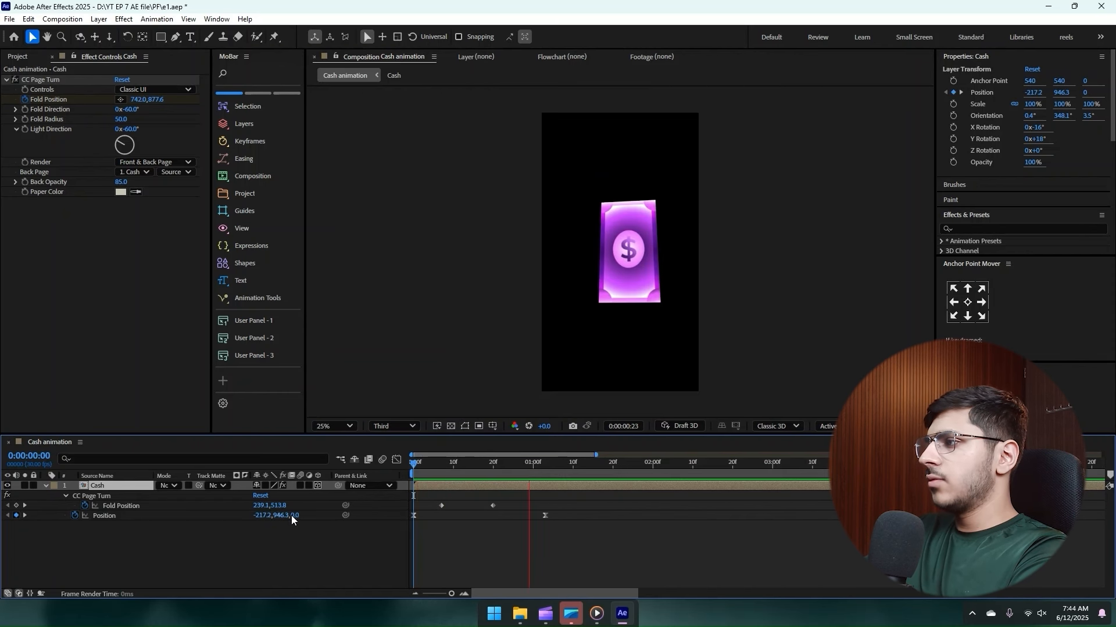
# - Lower the X Position at the Cash layer's final keyframe to stop the bill slightly further left, and preview the motion
pyautogui.click(232, 544)
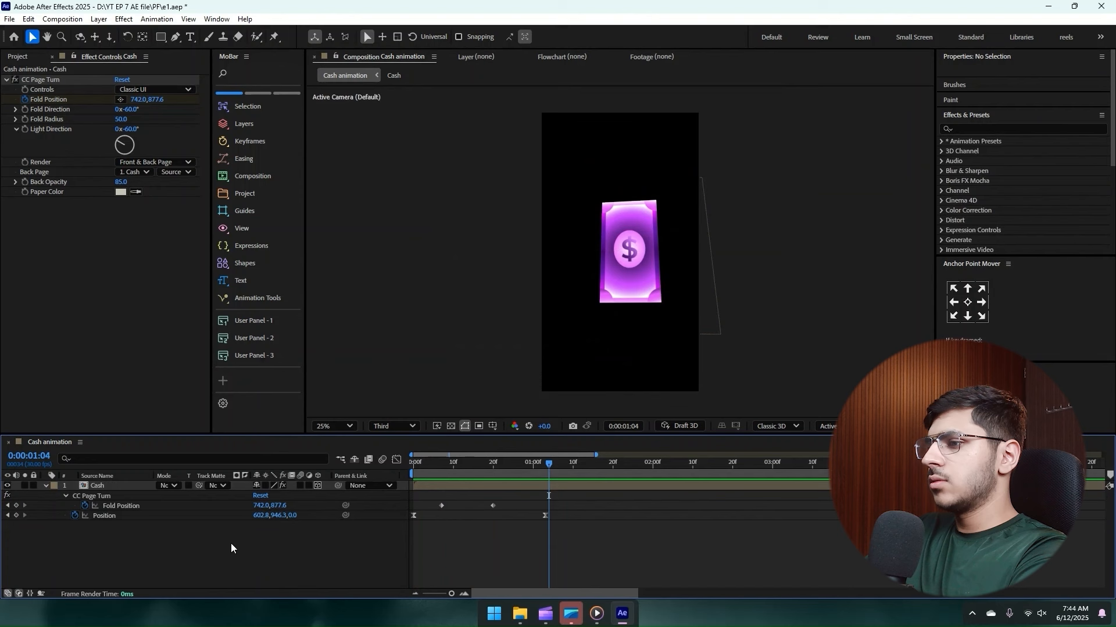
pyautogui.click(8, 516)
pyautogui.moveTo(254, 520); pyautogui.dragTo(218, 520)
pyautogui.press('space')
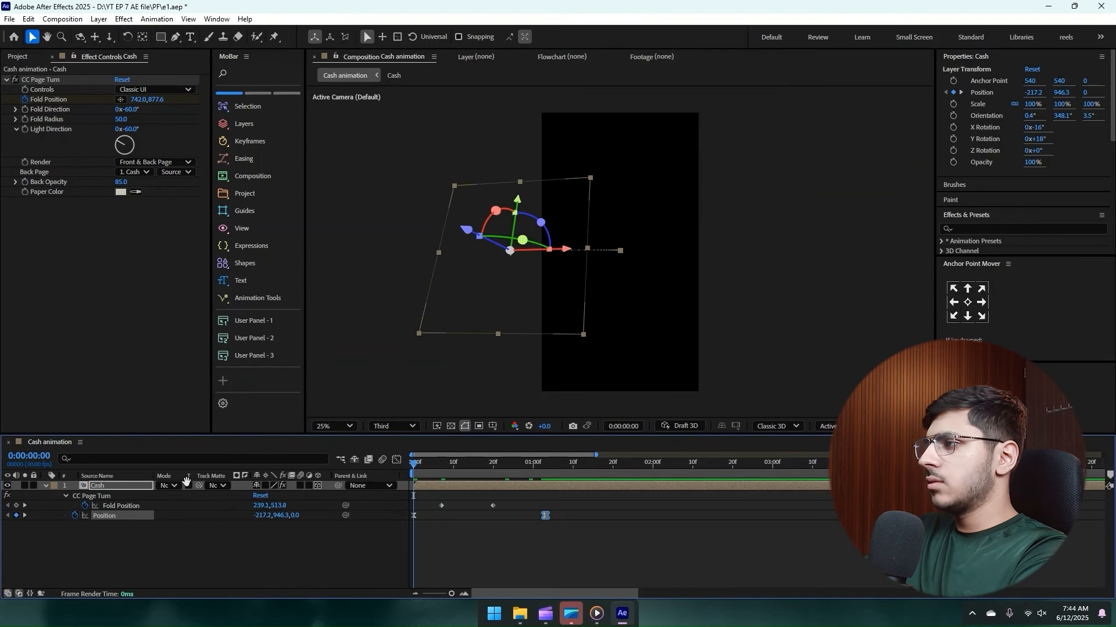
pyautogui.press('space')
# - Draw a small circle over the lower half of the bill and change its fill to a radial gradient
pyautogui.moveTo(161, 36); pyautogui.dragTo(200, 64)
pyautogui.moveTo(598, 256); pyautogui.dragTo(639, 295)
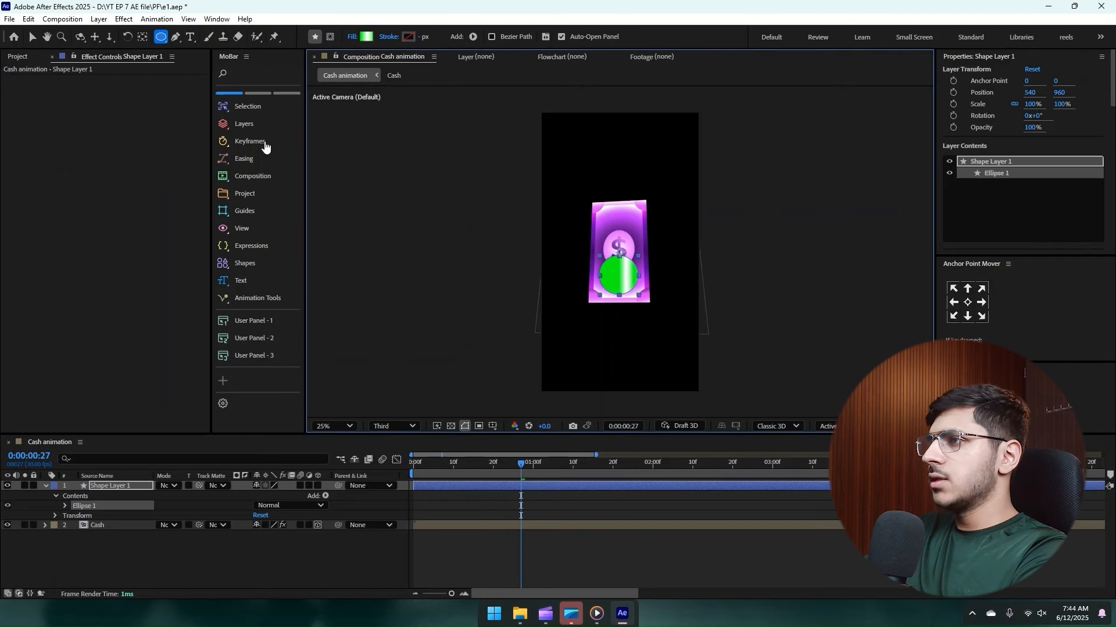
pyautogui.click(32, 36)
pyautogui.click(549, 37)
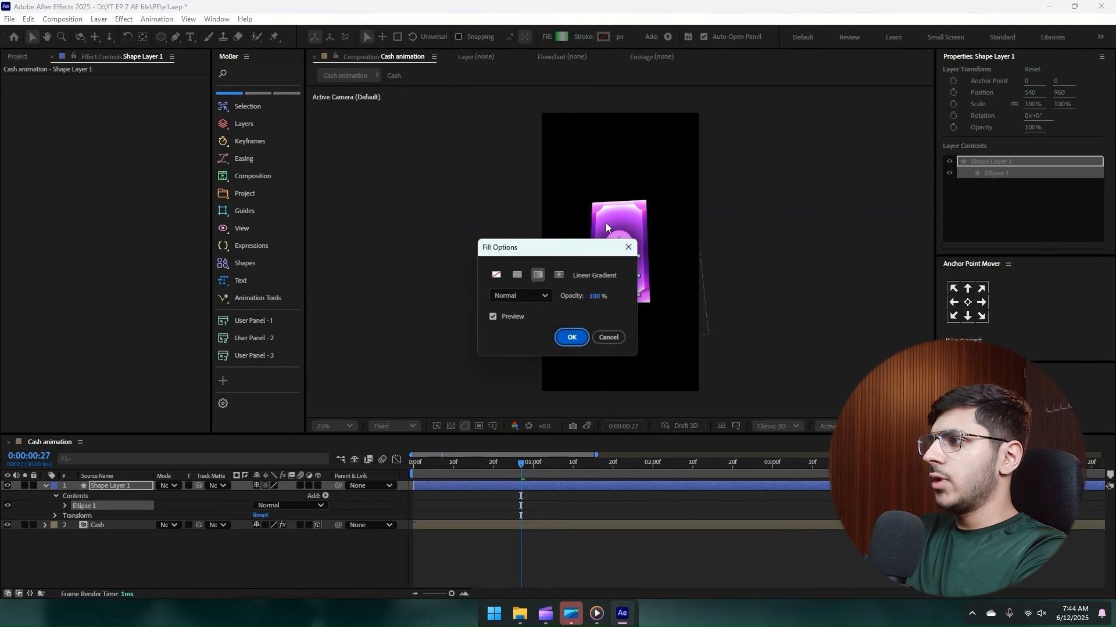
pyautogui.click(562, 275)
pyautogui.click(580, 336)
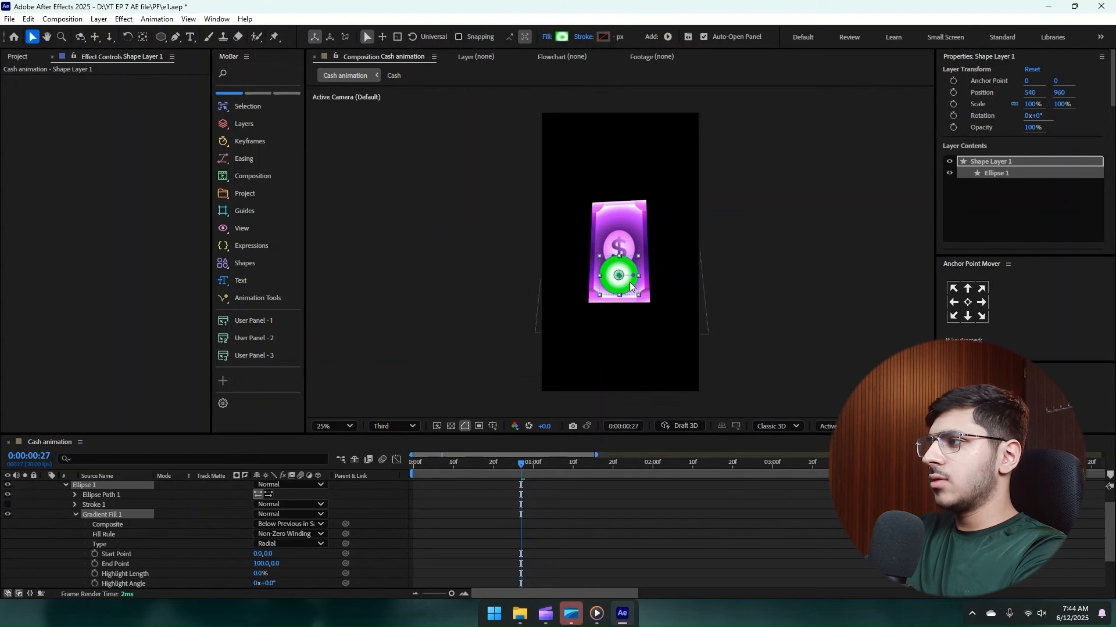
# - Edit the circle's gradient to fade from white at the centre to black 000000, deleting the green stop and shifting the midpoint toward white
pyautogui.click(560, 38)
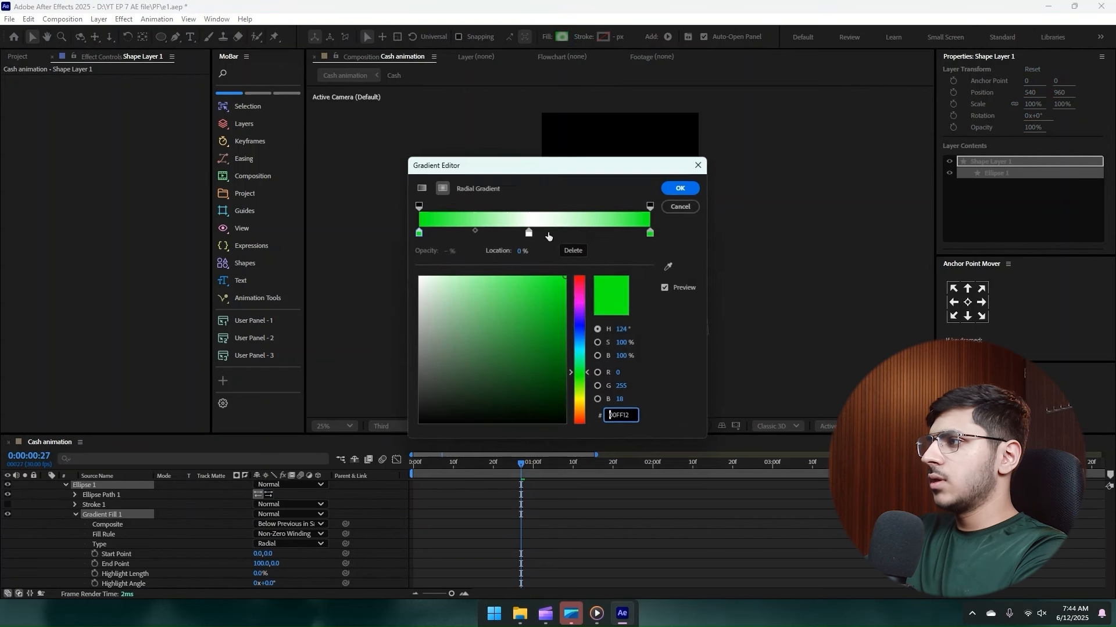
pyautogui.click(651, 232)
pyautogui.moveTo(524, 376); pyautogui.dragTo(612, 462)
pyautogui.click(418, 233)
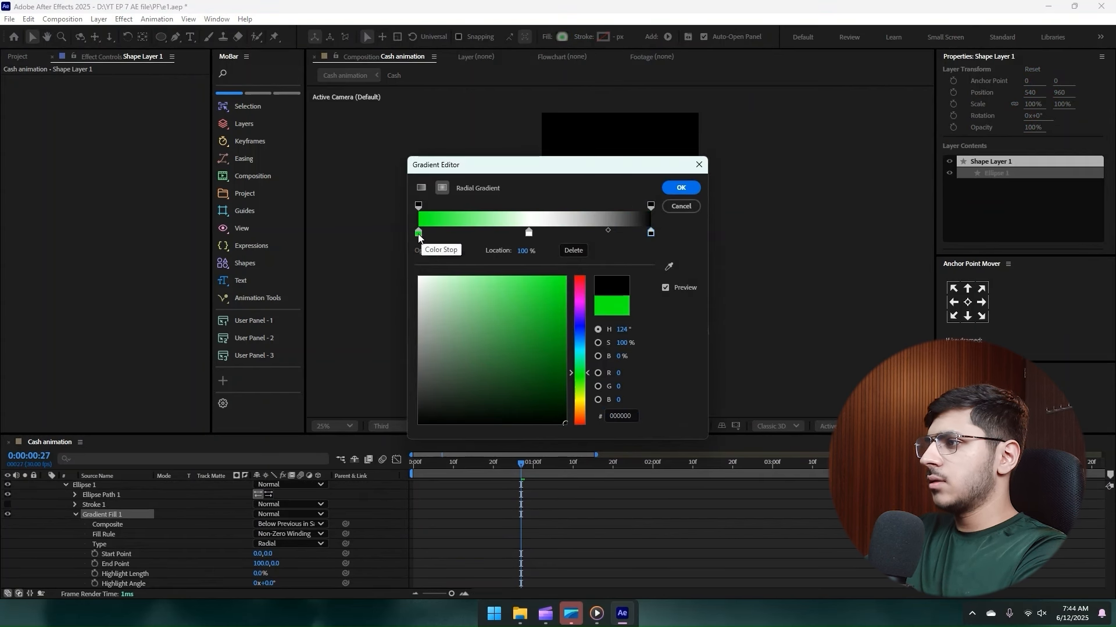
pyautogui.click(568, 253)
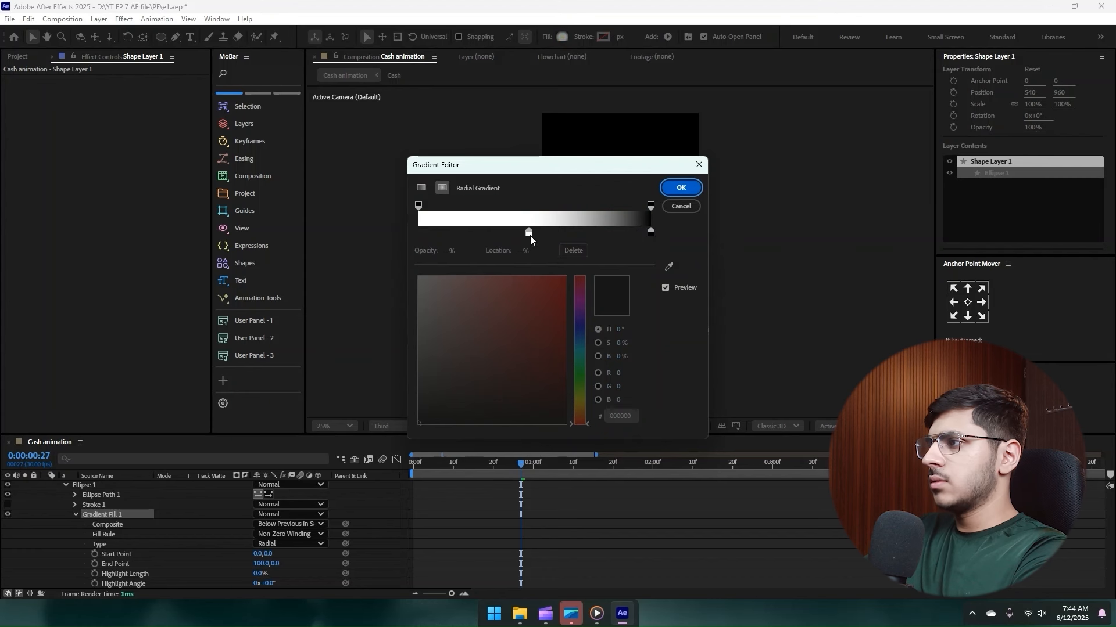
pyautogui.moveTo(531, 234); pyautogui.dragTo(419, 232)
pyautogui.click(569, 232)
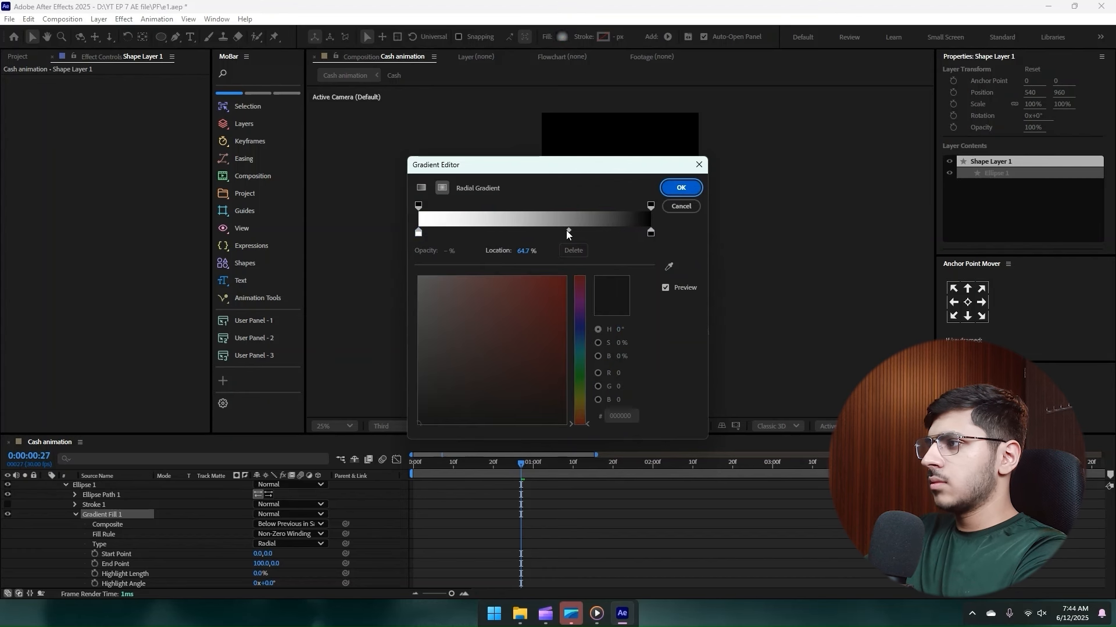
pyautogui.moveTo(569, 232); pyautogui.dragTo(487, 232)
pyautogui.click(677, 188)
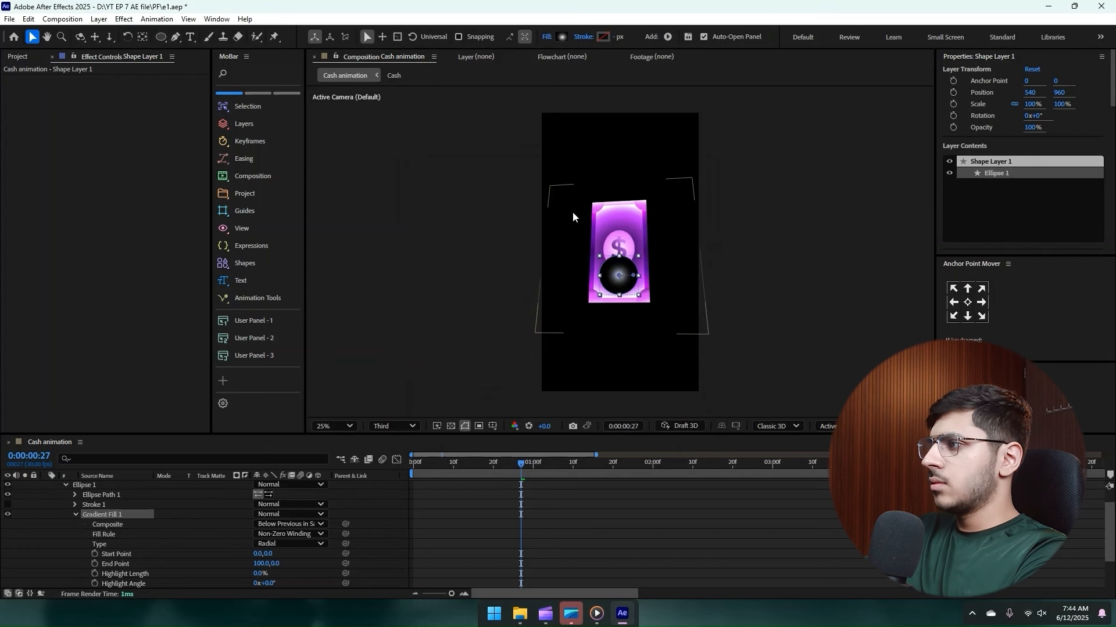
# - Set Shape Layer 1's blending mode to Color Dodge and move the circle down to the bill's bottom edge
pyautogui.scroll(3, 671, 312)
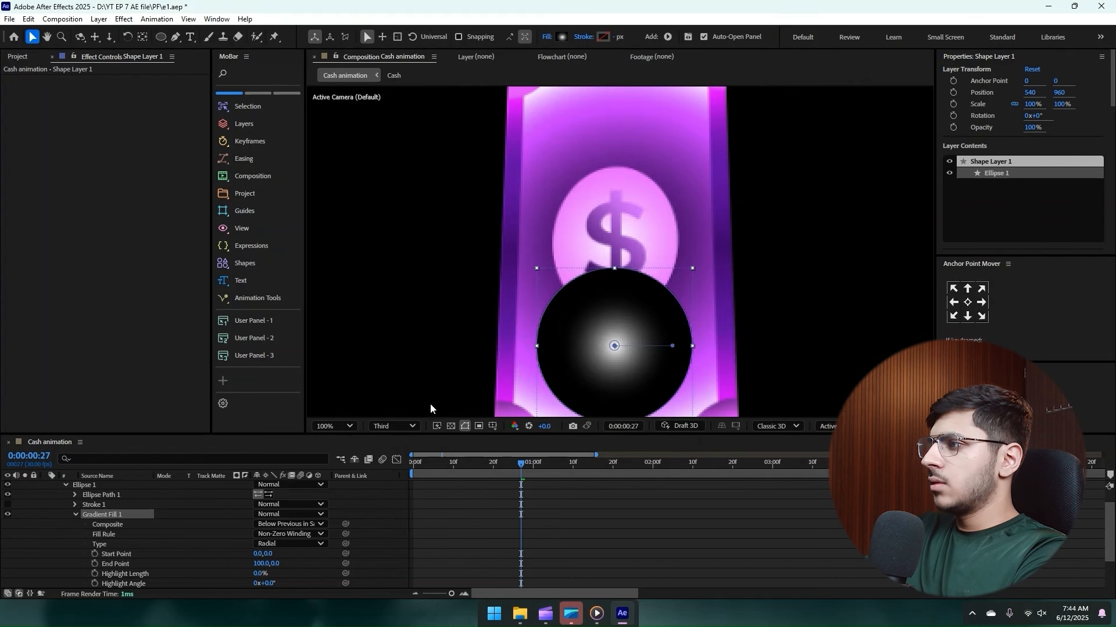
pyautogui.scroll(2, 96, 507)
pyautogui.click(170, 486)
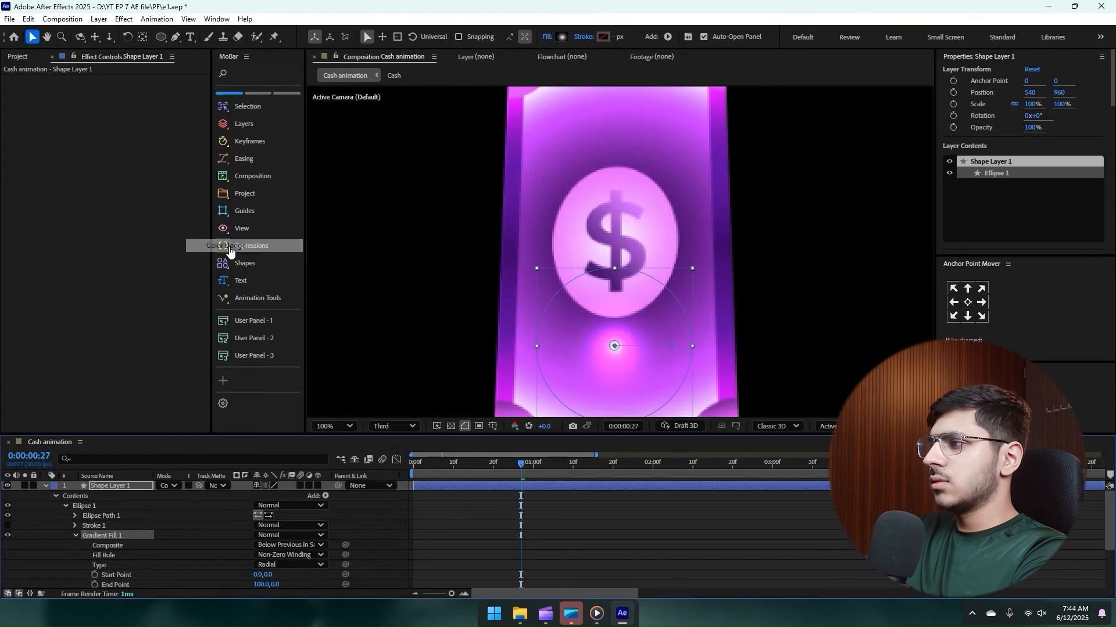
pyautogui.click(234, 246)
pyautogui.moveTo(639, 293); pyautogui.dragTo(646, 184)
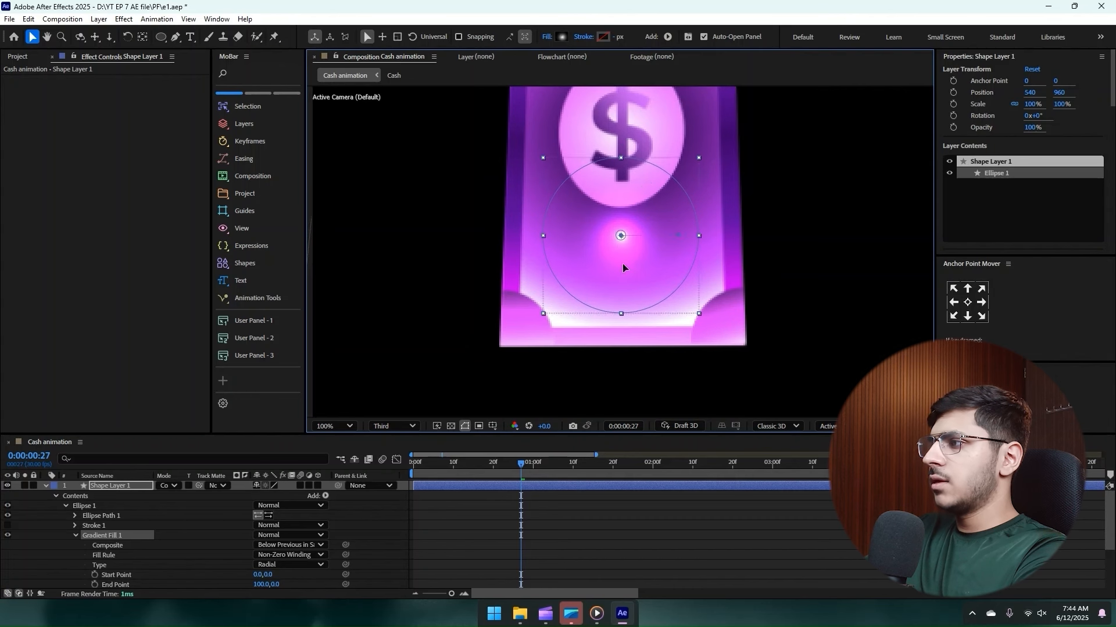
pyautogui.moveTo(622, 264); pyautogui.dragTo(588, 334)
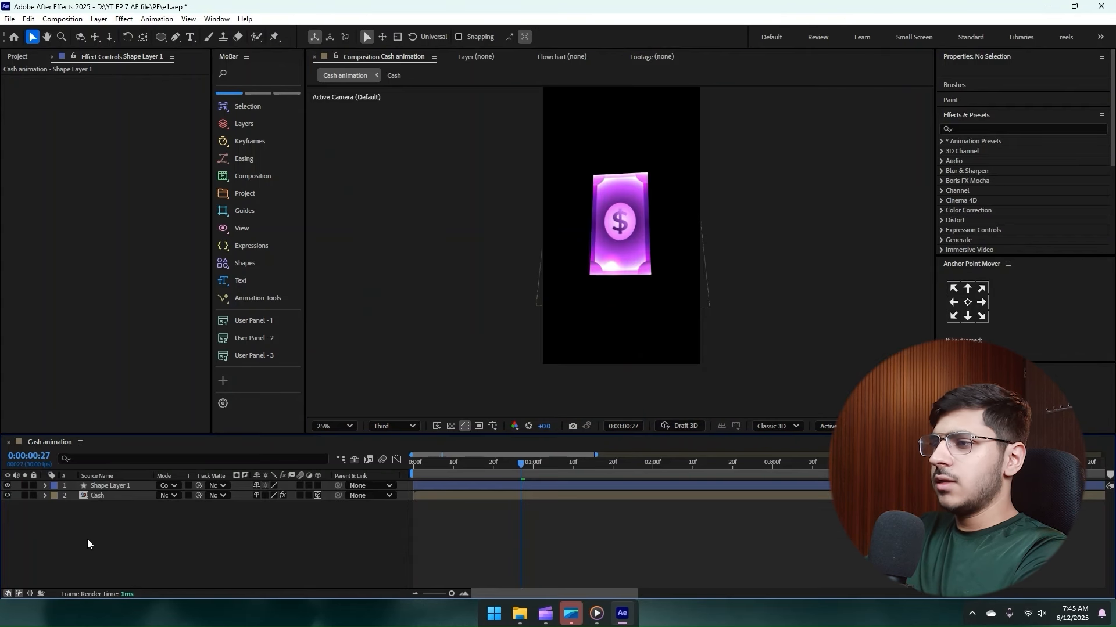
# - Add an adjustment layer above the other layers and apply the CC Light Rays effect to it
pyautogui.rightClick(88, 542)
pyautogui.moveTo(143, 403)
pyautogui.click(326, 465)
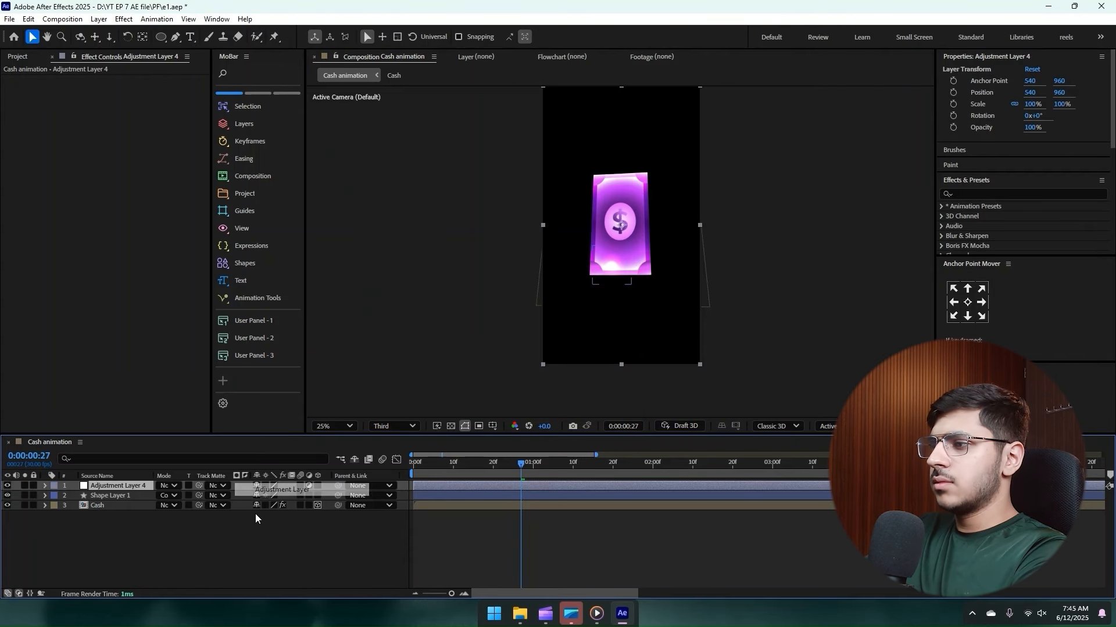
pyautogui.hotkey('ctrl', 'space')
pyautogui.write('cc light')
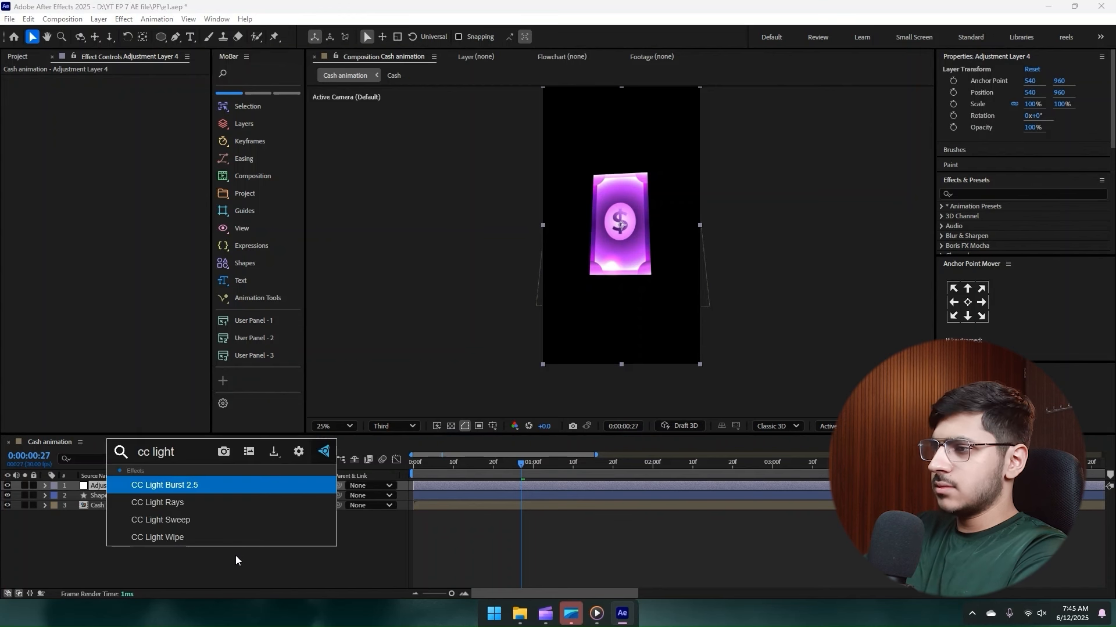
pyautogui.click(186, 503)
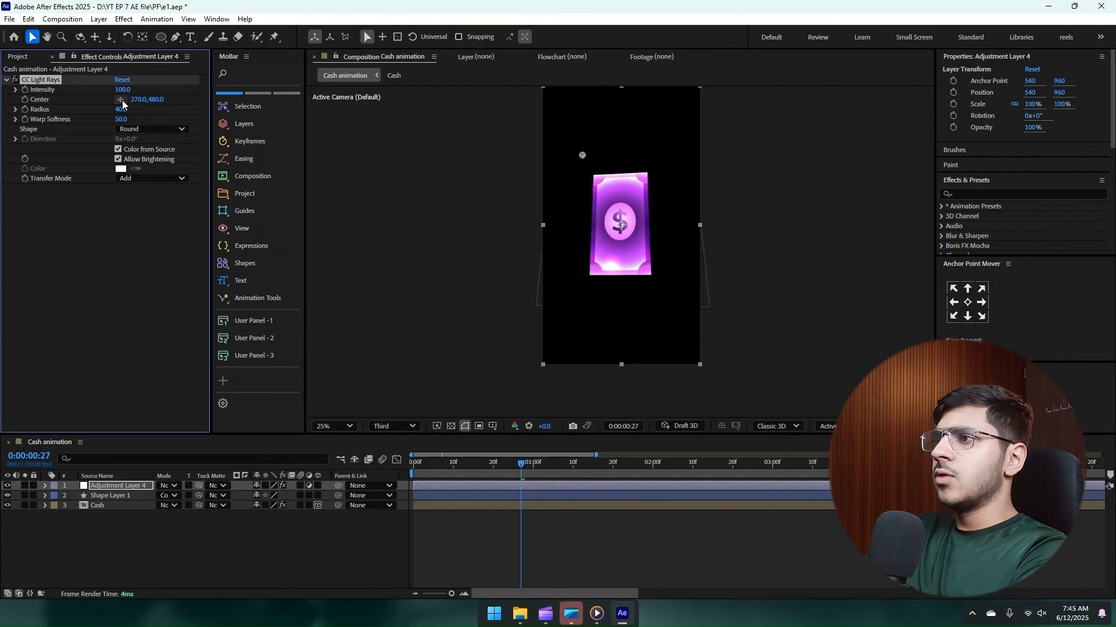
# - Place the CC Light Rays center at the bill's lower-right corner and raise the Intensity to 179
pyautogui.click(121, 100)
pyautogui.click(611, 254)
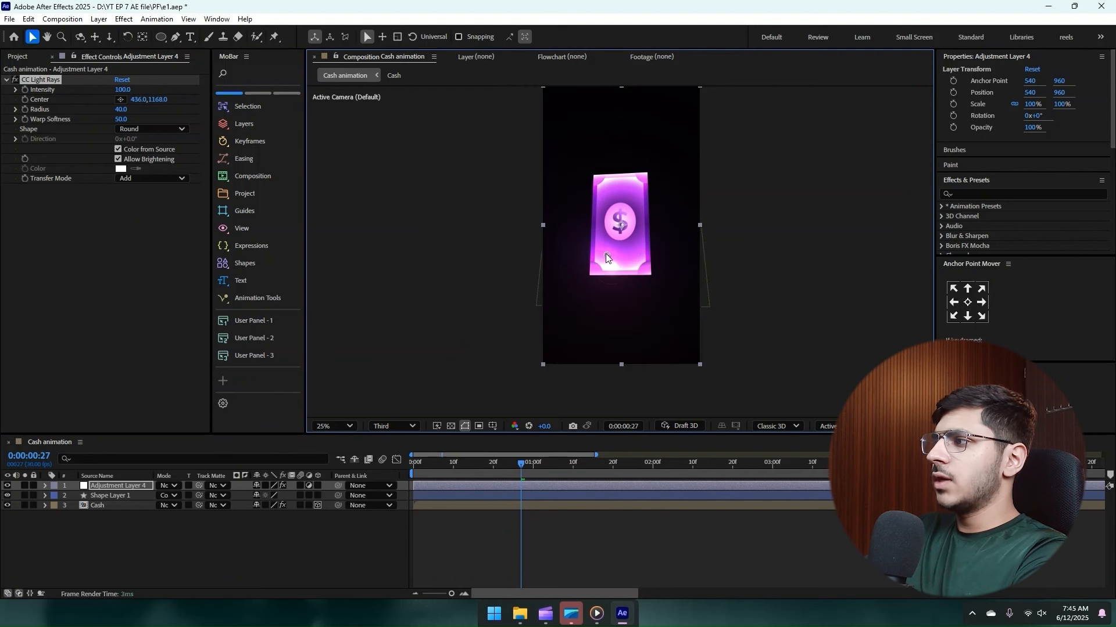
pyautogui.moveTo(606, 256)
pyautogui.mouseDown()
pyautogui.moveTo(589, 224)
pyautogui.moveTo(591, 272)
pyautogui.mouseUp()
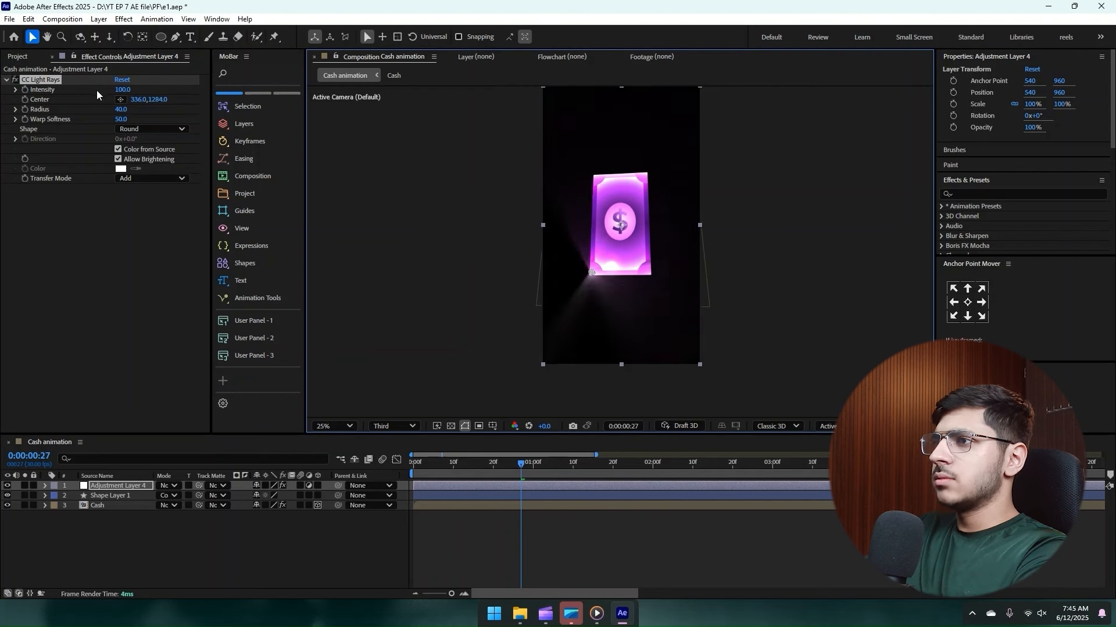
pyautogui.moveTo(123, 91)
pyautogui.mouseDown()
pyautogui.moveTo(172, 91)
pyautogui.moveTo(115, 110)
pyautogui.mouseUp()
pyautogui.moveTo(592, 273); pyautogui.dragTo(646, 272)
# - Use the Cash layer as the track matte for Shape Layer 1 and make the Cash layer visible again
pyautogui.click(563, 496)
pyautogui.moveTo(562, 463); pyautogui.dragTo(458, 472)
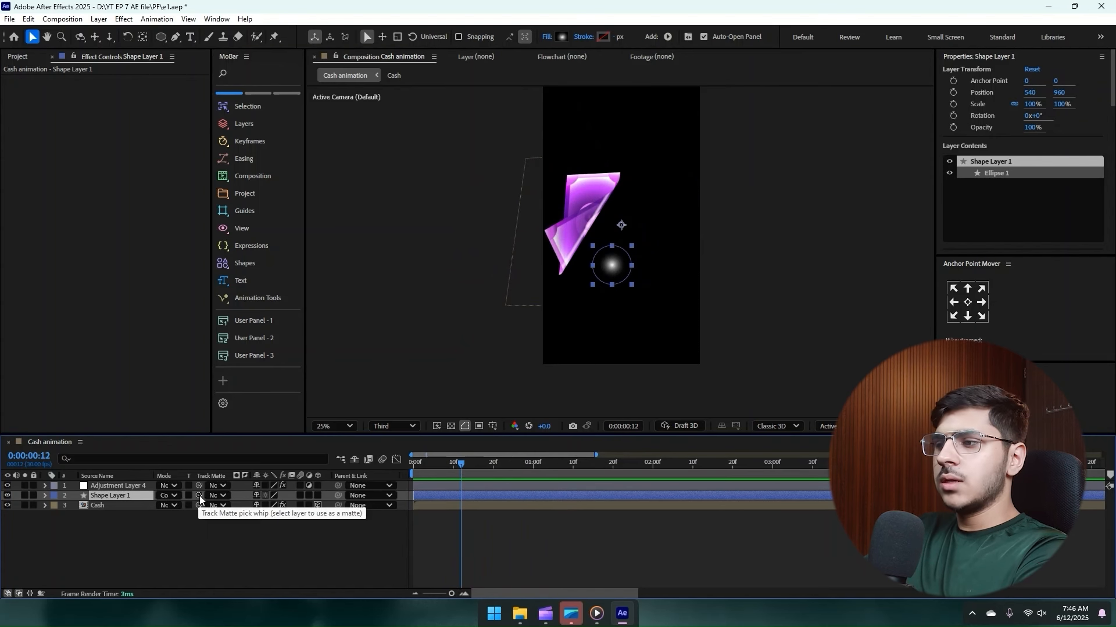
pyautogui.moveTo(200, 499); pyautogui.dragTo(104, 504)
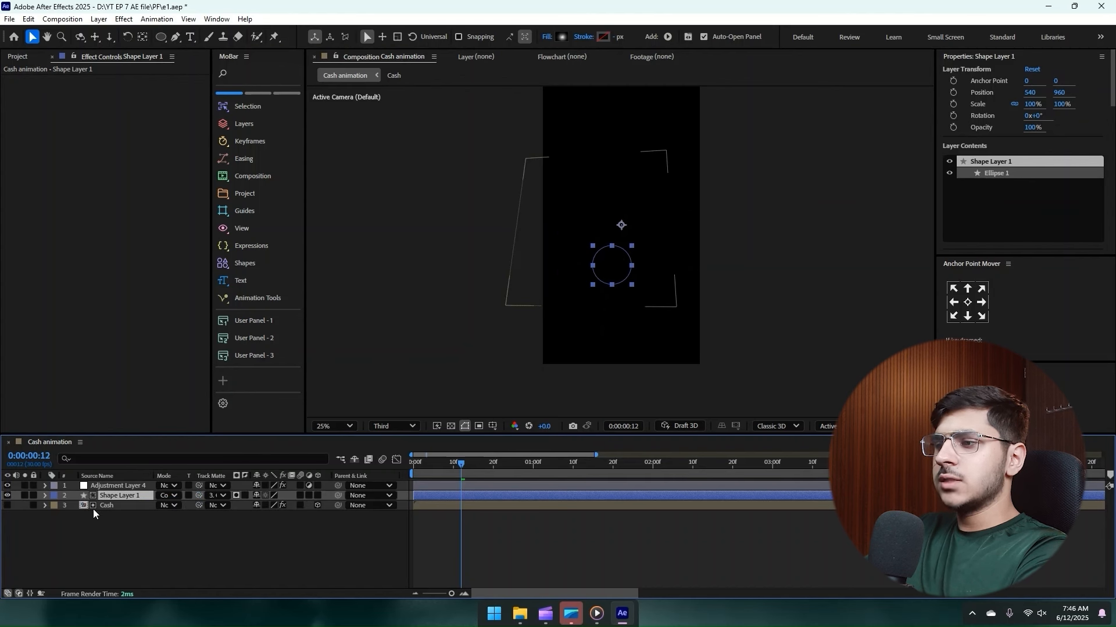
pyautogui.click(7, 506)
pyautogui.click(91, 560)
# - Preview the bill animation with the matted highlight and light rays
pyautogui.moveTo(448, 465); pyautogui.dragTo(485, 468)
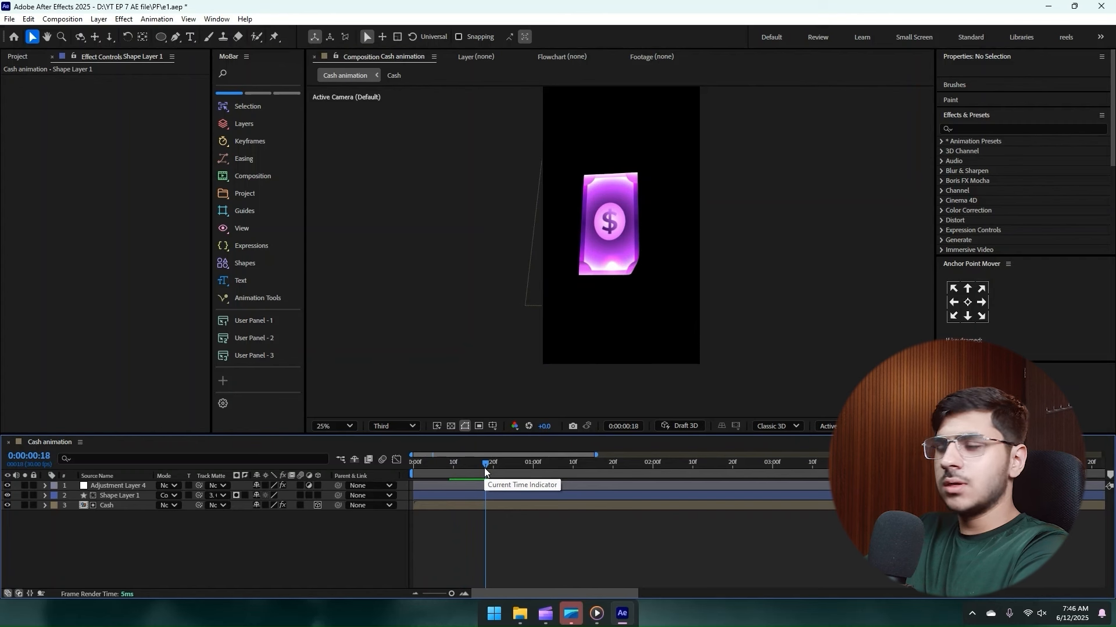
pyautogui.press('space')
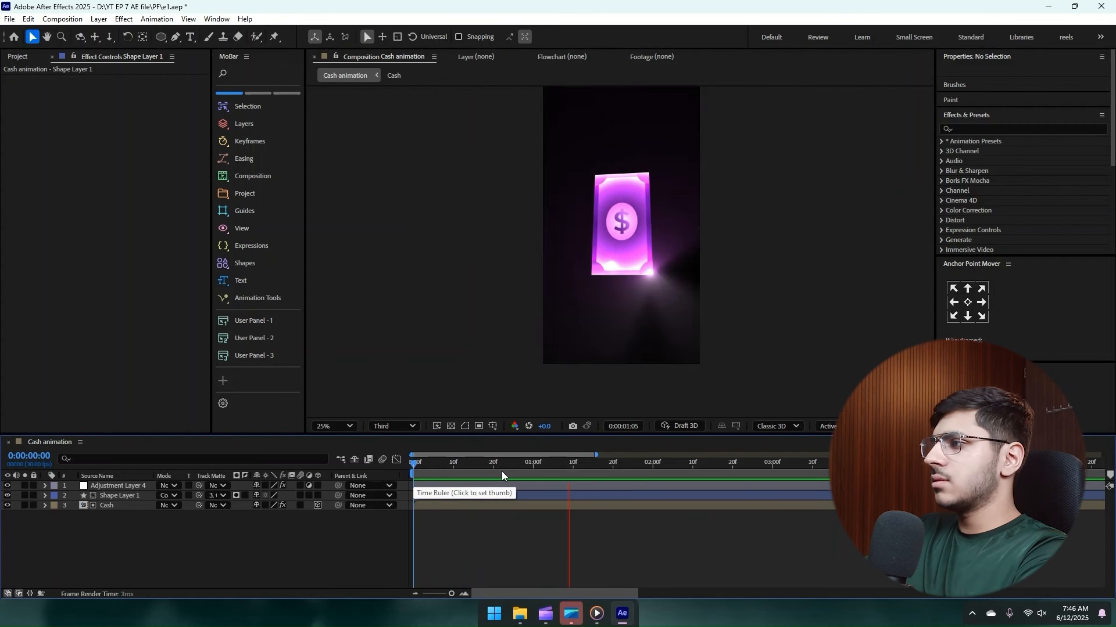
pyautogui.press('space')
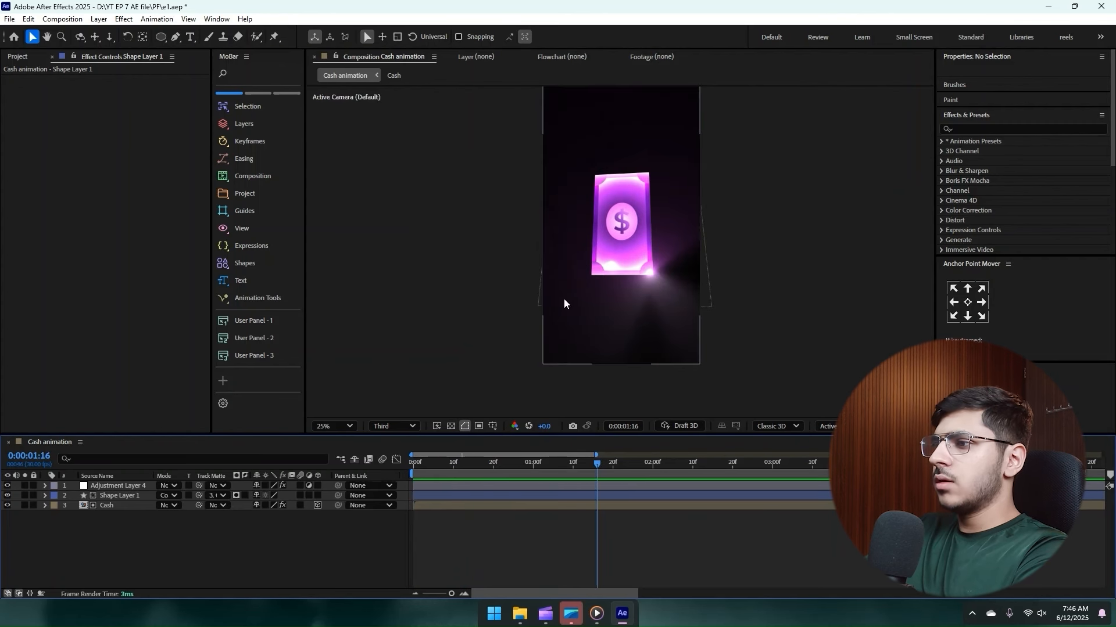
# - Move the CC Light Rays center to the bill's lower-left corner at about 352, 1280 and set the Intensity to 80
pyautogui.click(126, 486)
pyautogui.click(120, 100)
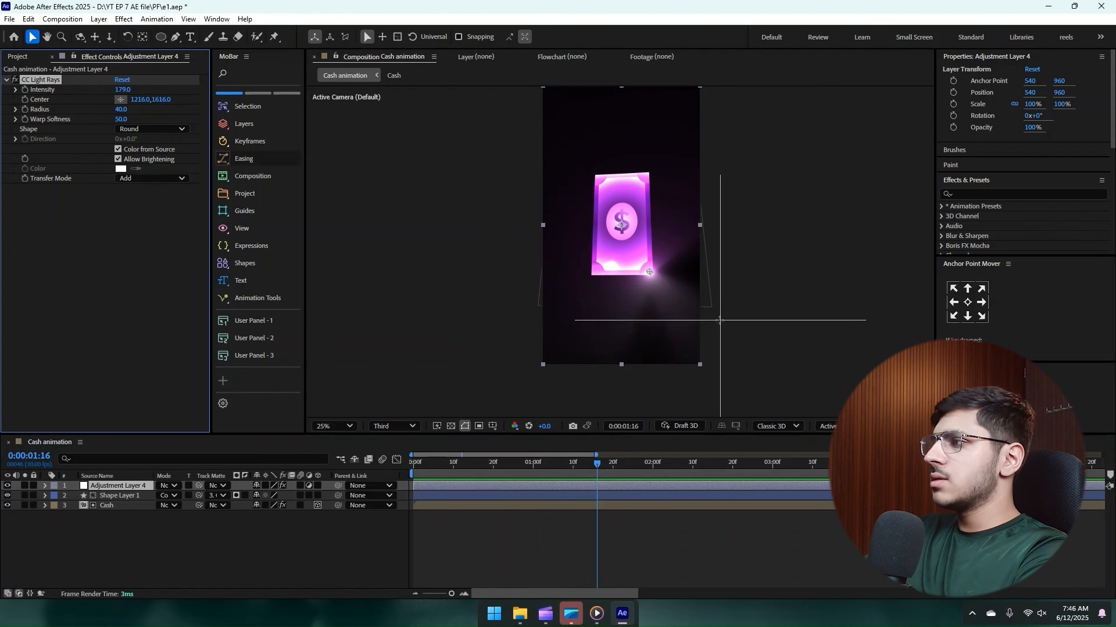
pyautogui.click(660, 271)
pyautogui.moveTo(663, 270); pyautogui.dragTo(596, 265)
pyautogui.click(123, 89)
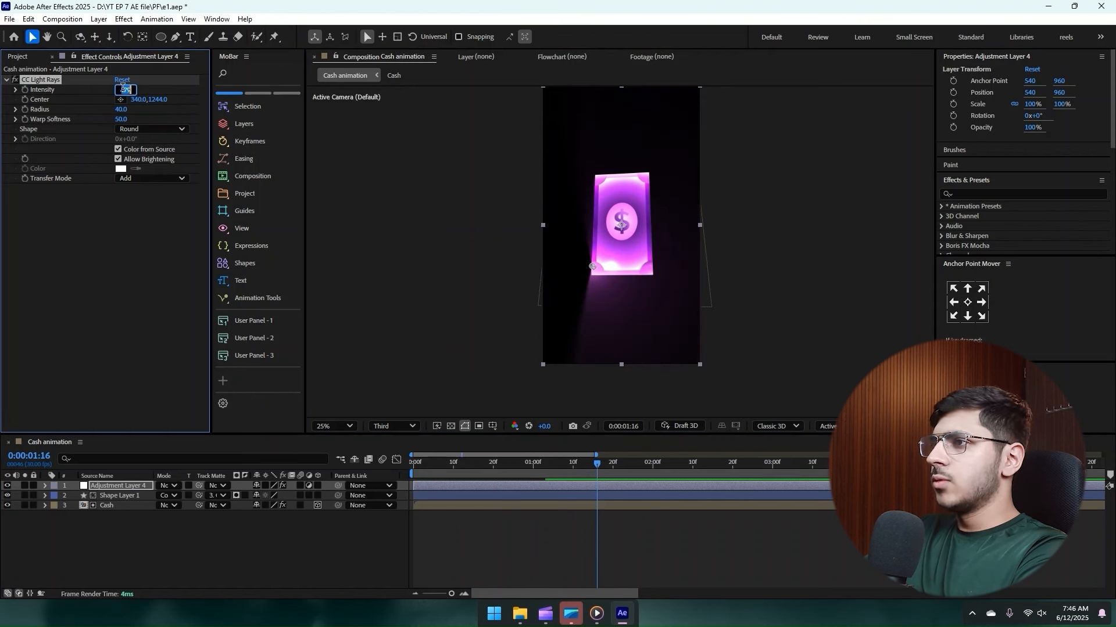
pyautogui.write('80')
pyautogui.press('Return')
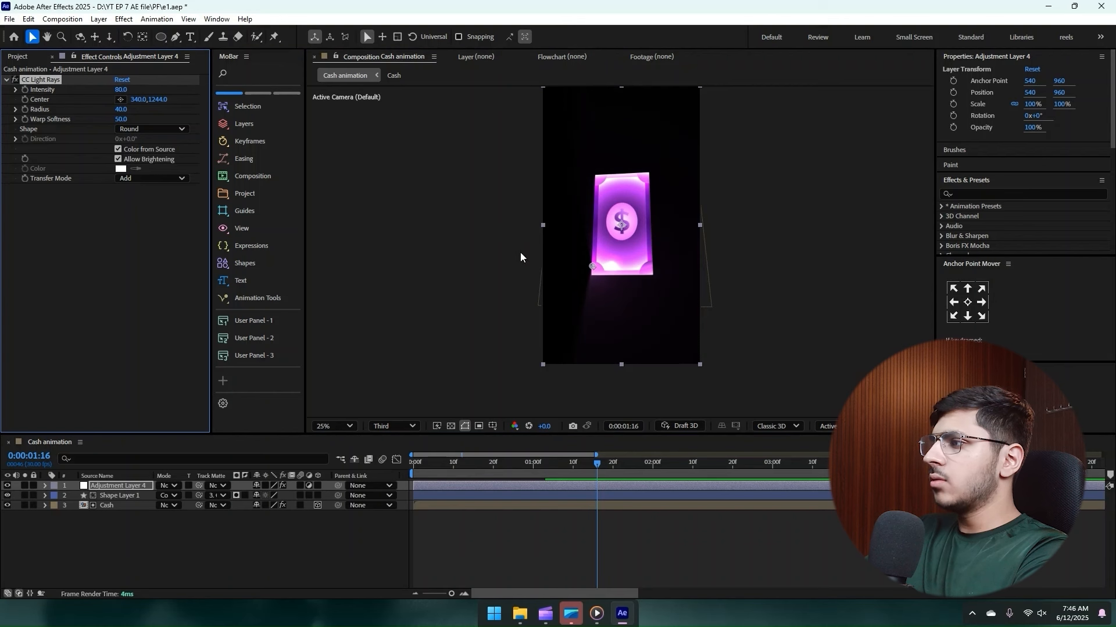
pyautogui.moveTo(593, 266); pyautogui.dragTo(594, 272)
# - Play the animation from the start and compare it with the cash reference video in Media Player
pyautogui.moveTo(591, 465); pyautogui.dragTo(303, 452)
pyautogui.press('space')
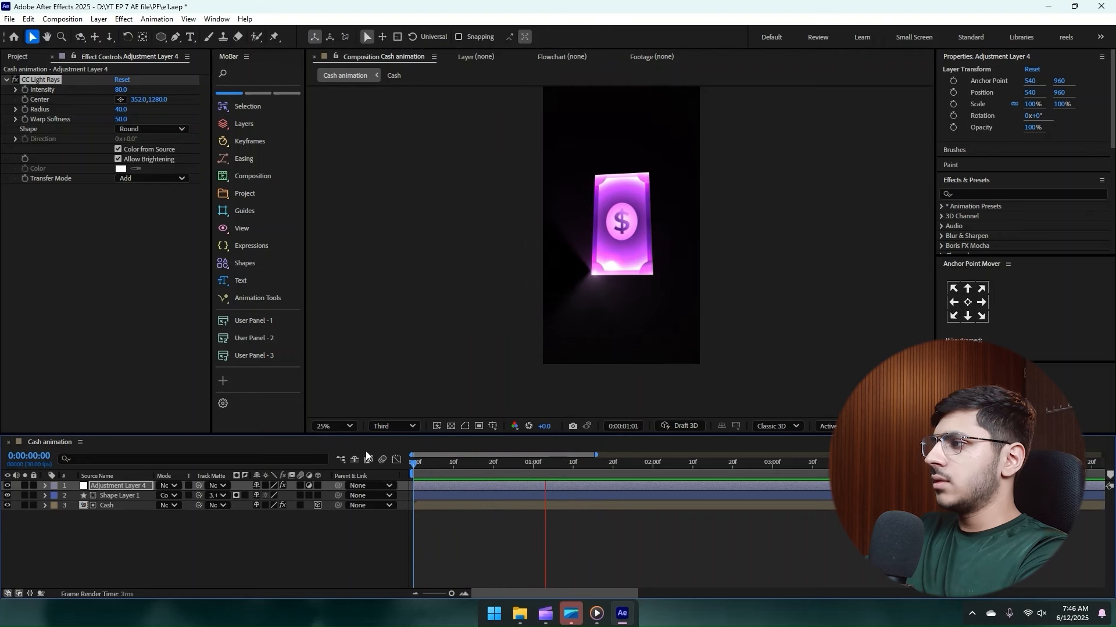
pyautogui.hotkey('alt', 'Tab')
pyautogui.moveTo(53, 542); pyautogui.dragTo(3, 547)
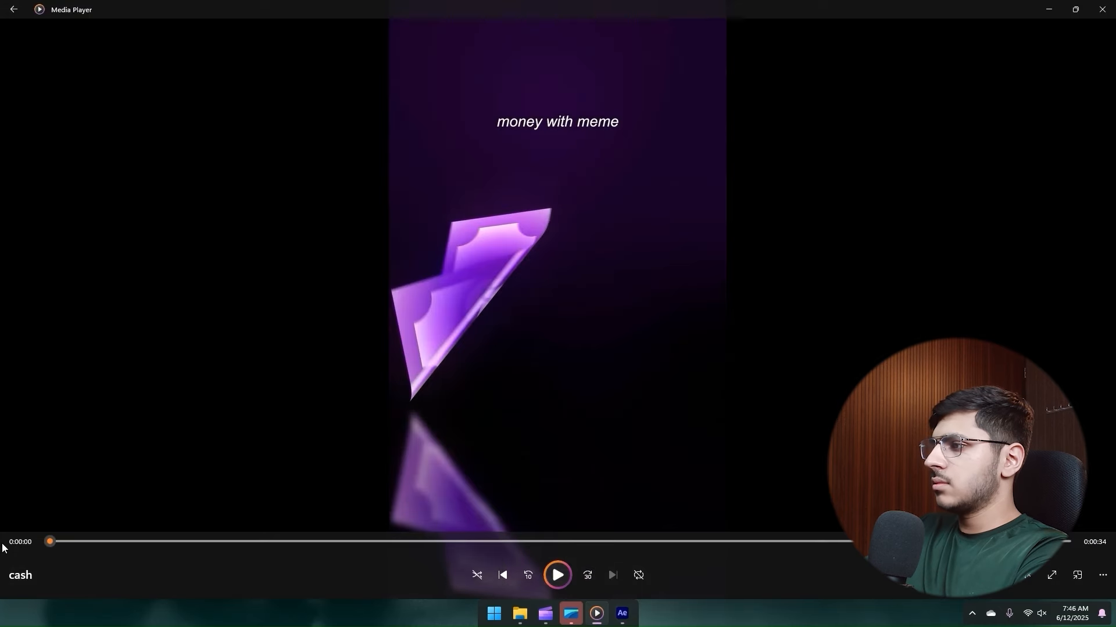
pyautogui.press('space')
pyautogui.hotkey('alt', 'Tab')
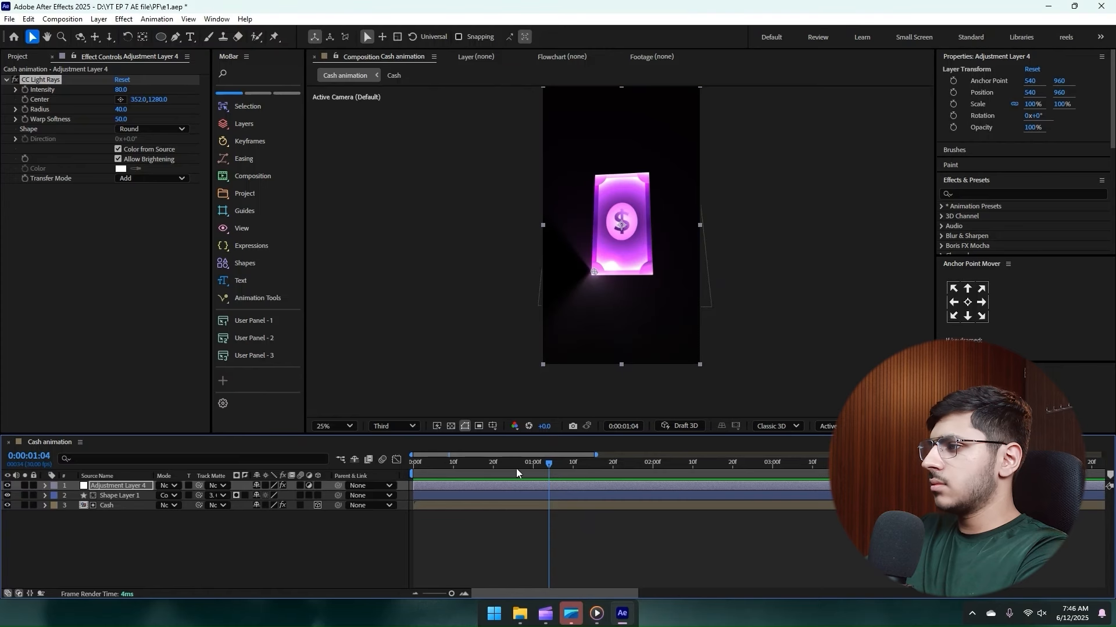
pyautogui.moveTo(516, 468); pyautogui.dragTo(309, 477)
pyautogui.hotkey('alt', 'Tab')
pyautogui.press('space')
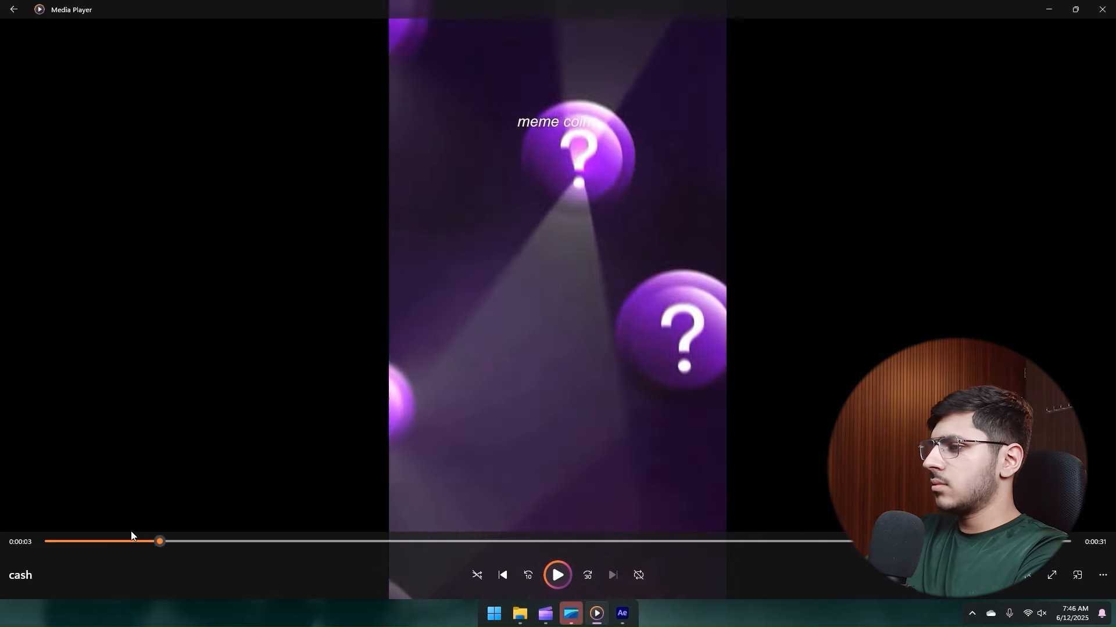
# - Rewind the cash reference video, switch back to After Effects and move the CC Light Rays Center to about 364, 1284
pyautogui.moveTo(132, 538); pyautogui.dragTo(46, 536)
pyautogui.hotkey('alt', 'Tab')
pyautogui.press('space')
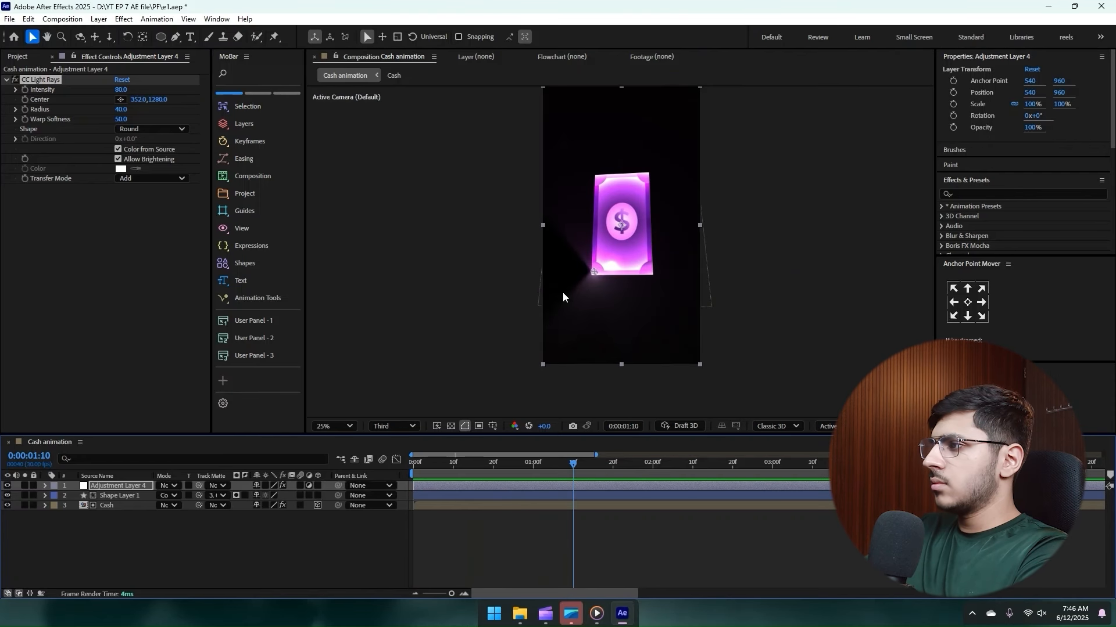
pyautogui.moveTo(598, 270); pyautogui.dragTo(608, 268)
# - Pre-compose Adjustment Layer 4, Shape Layer 1 and Cash into Pre-comp 1, moving all attributes into the new composition
pyautogui.moveTo(123, 552); pyautogui.dragTo(113, 454)
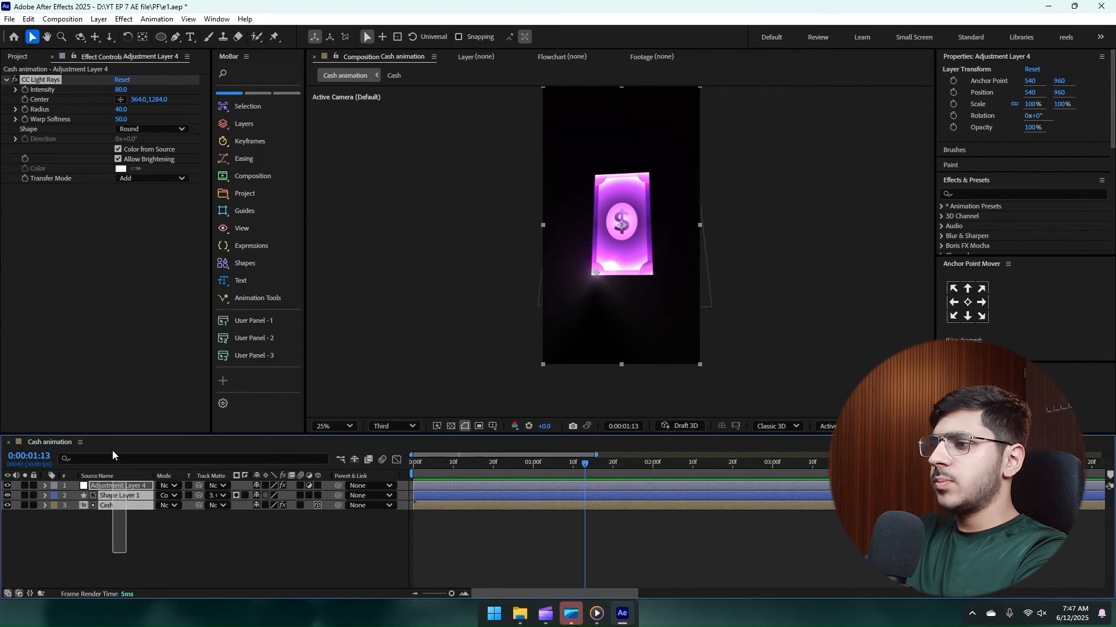
pyautogui.rightClick(128, 498)
pyautogui.click(227, 423)
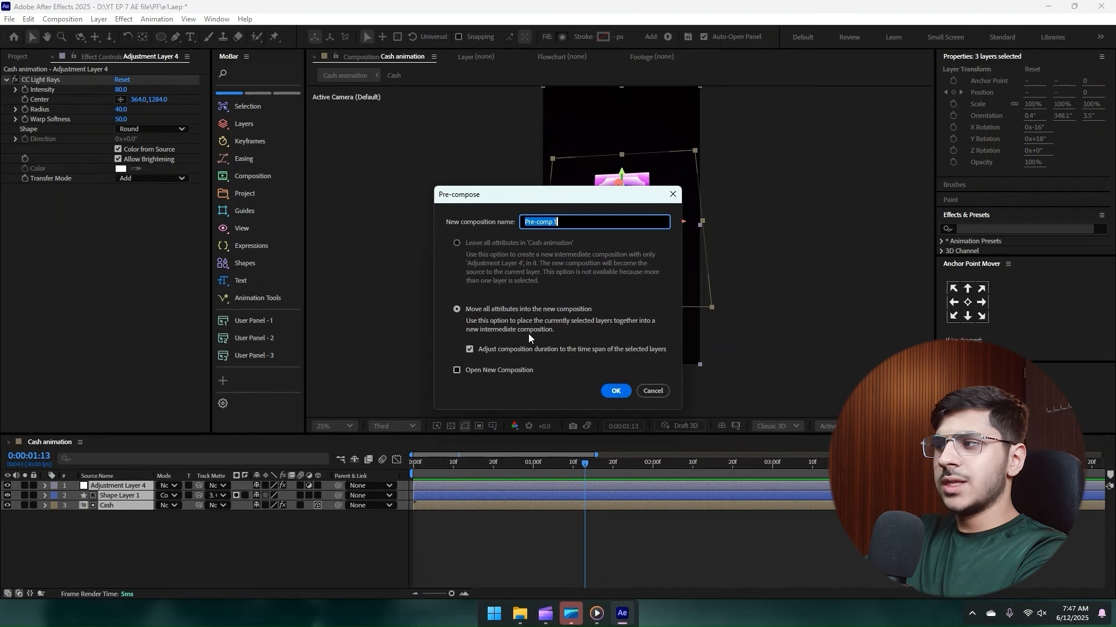
pyautogui.click(615, 392)
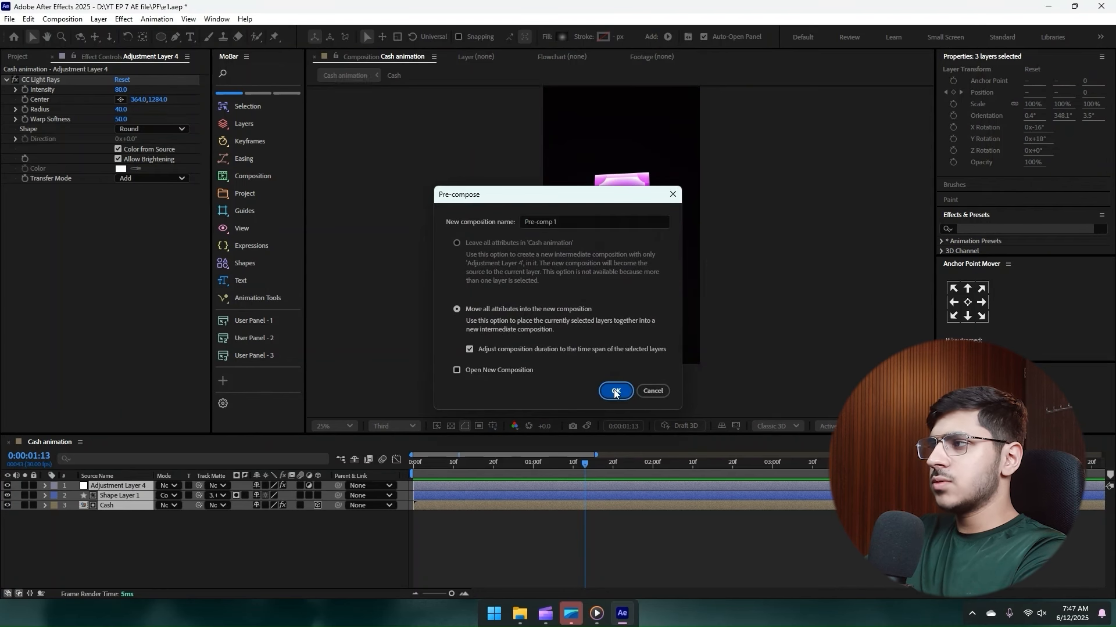
# - Apply VC Reflect to Pre-comp 1 and place its Floor Position at the bill's lower edge, about 500, 1304
pyautogui.click(107, 485)
pyautogui.hotkey('ctrl', 'space')
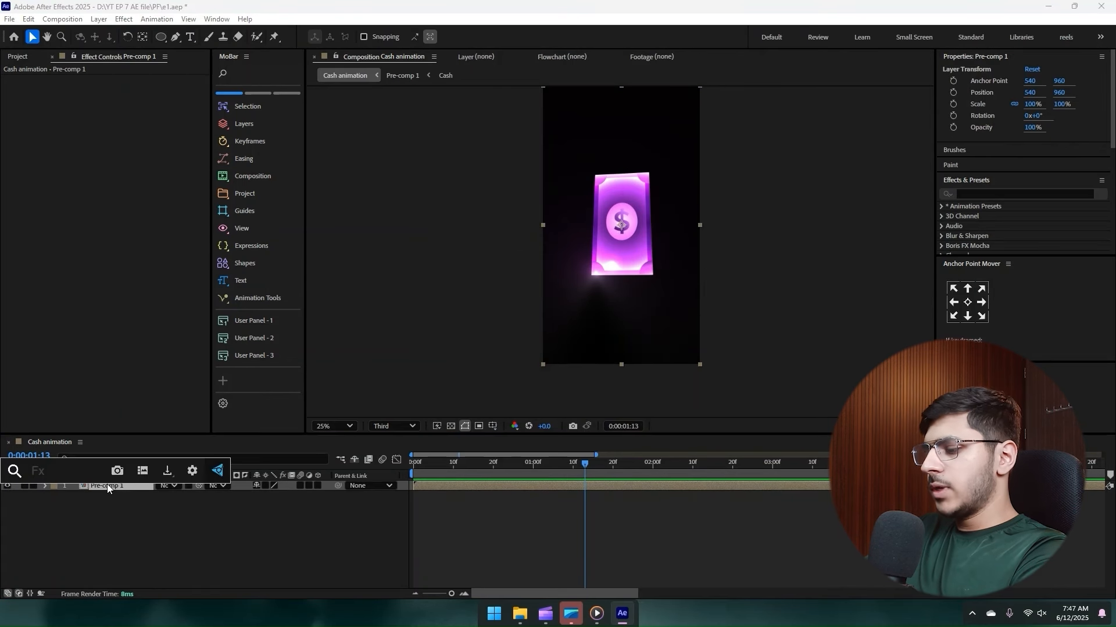
pyautogui.write('vc r')
pyautogui.press('Return')
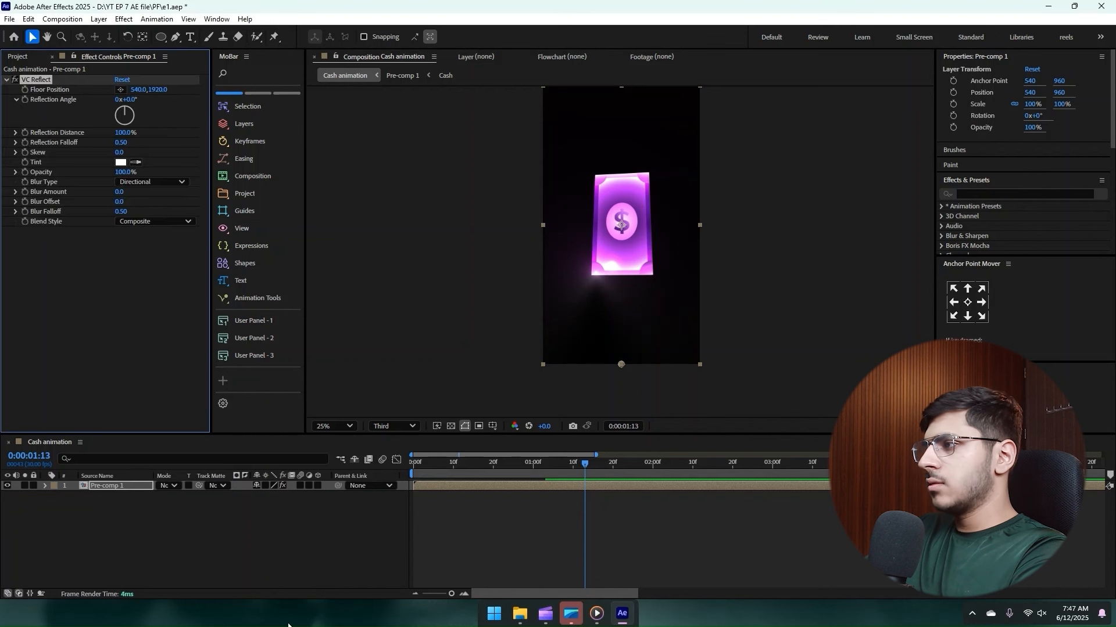
pyautogui.click(120, 90)
pyautogui.click(614, 273)
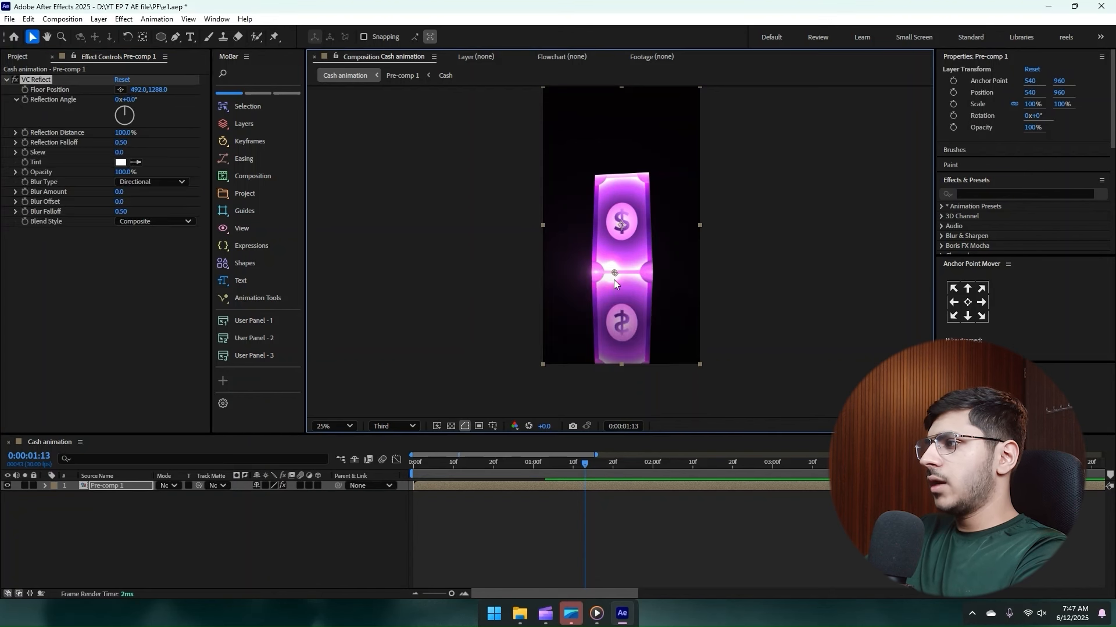
pyautogui.moveTo(617, 275); pyautogui.dragTo(619, 278)
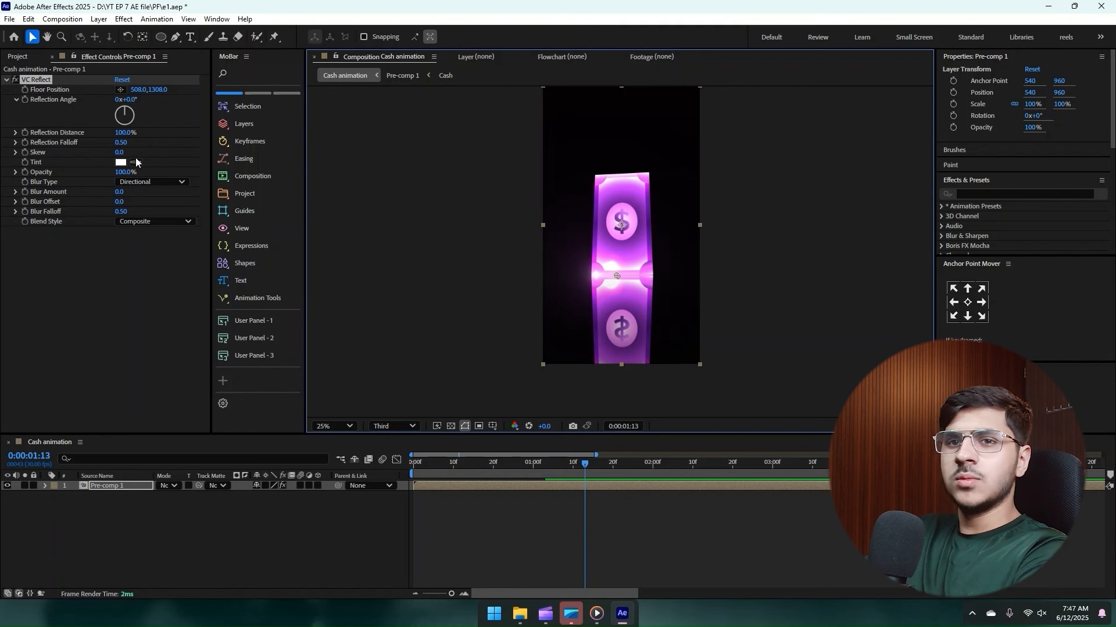
pyautogui.hotkey('ctrl', 'z')
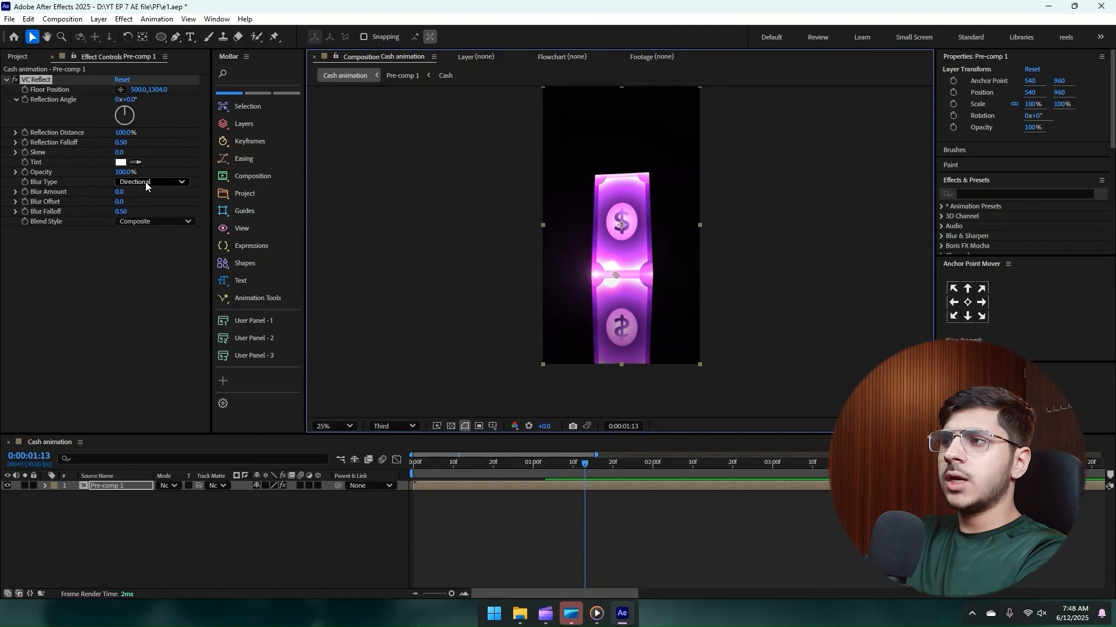
# - Set the VC Reflect Blur Type to Falloff, Blur Amount to 1.0 and Blur Offset to 10.0
pyautogui.click(145, 182)
pyautogui.click(147, 207)
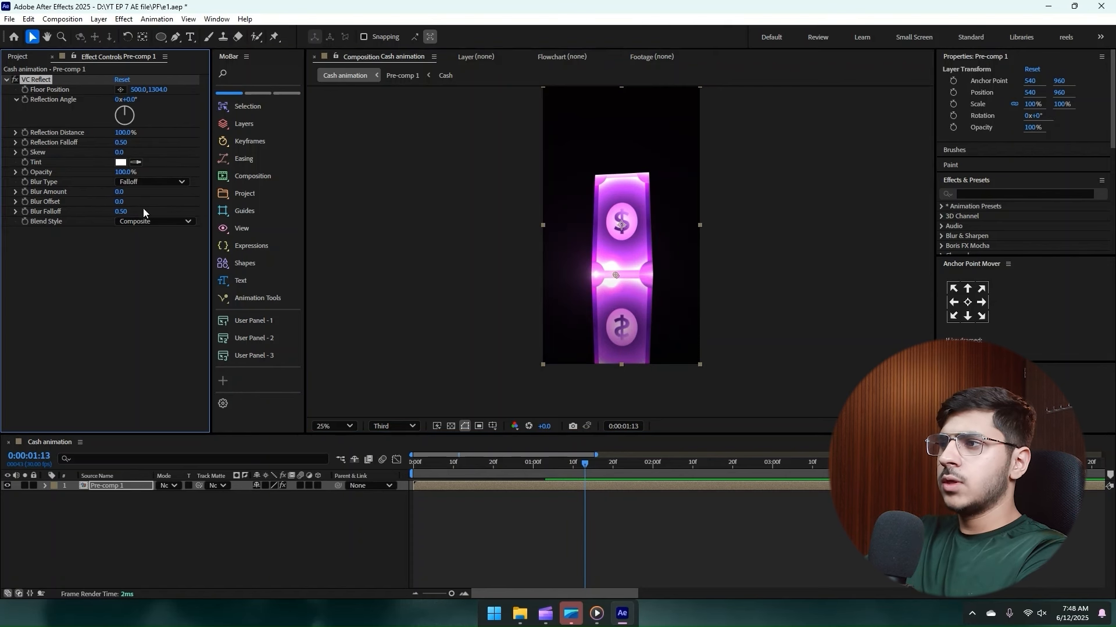
pyautogui.click(120, 192)
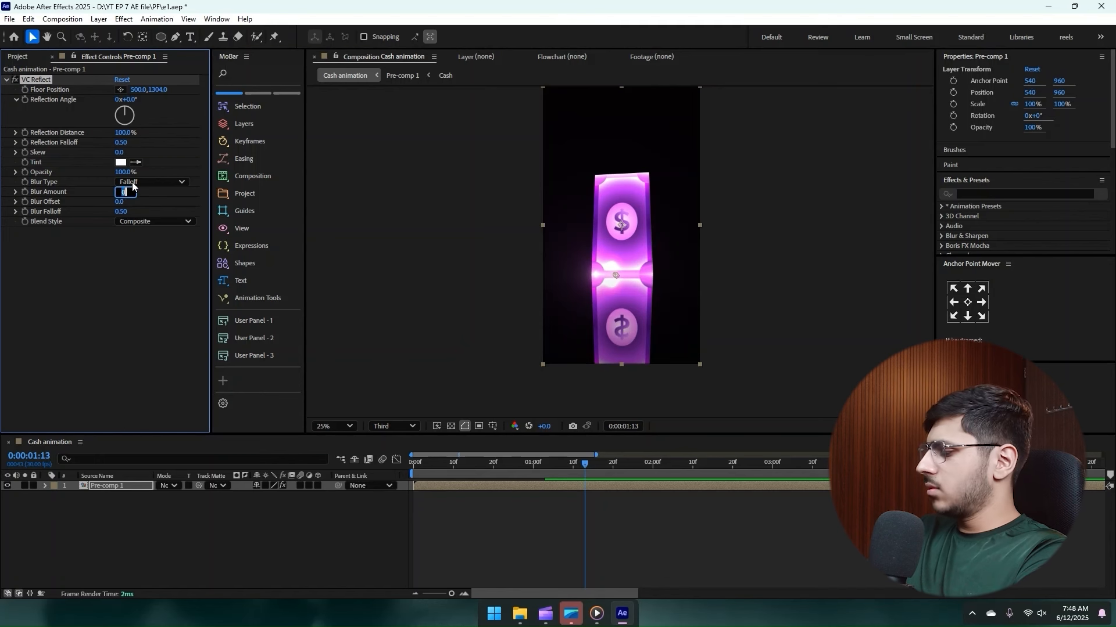
pyautogui.write('.6')
pyautogui.press('Return')
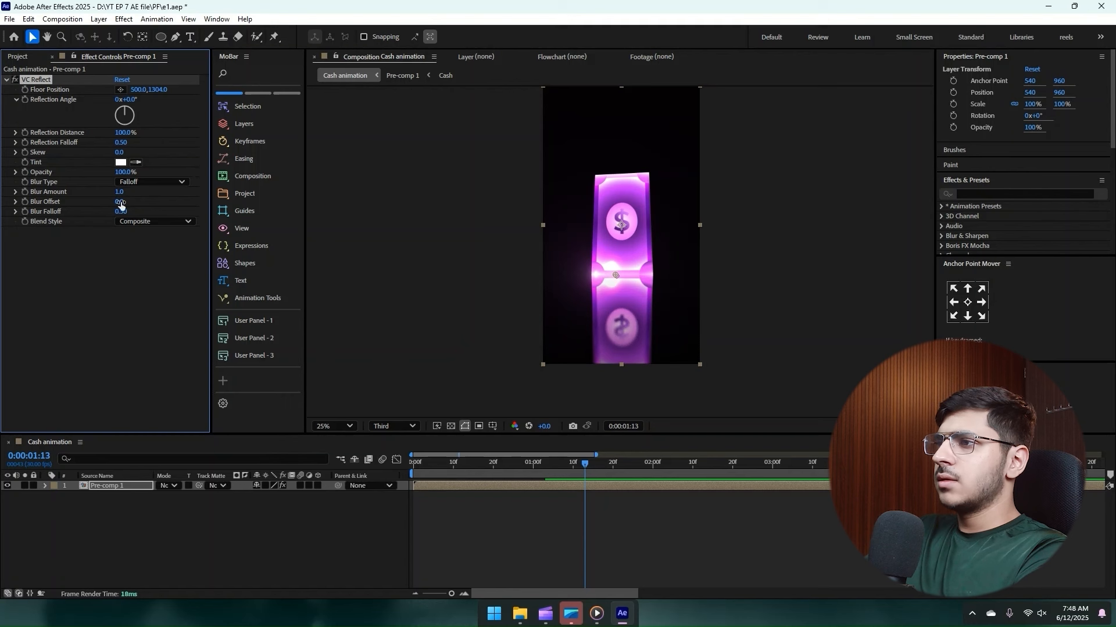
pyautogui.moveTo(124, 201); pyautogui.dragTo(131, 202)
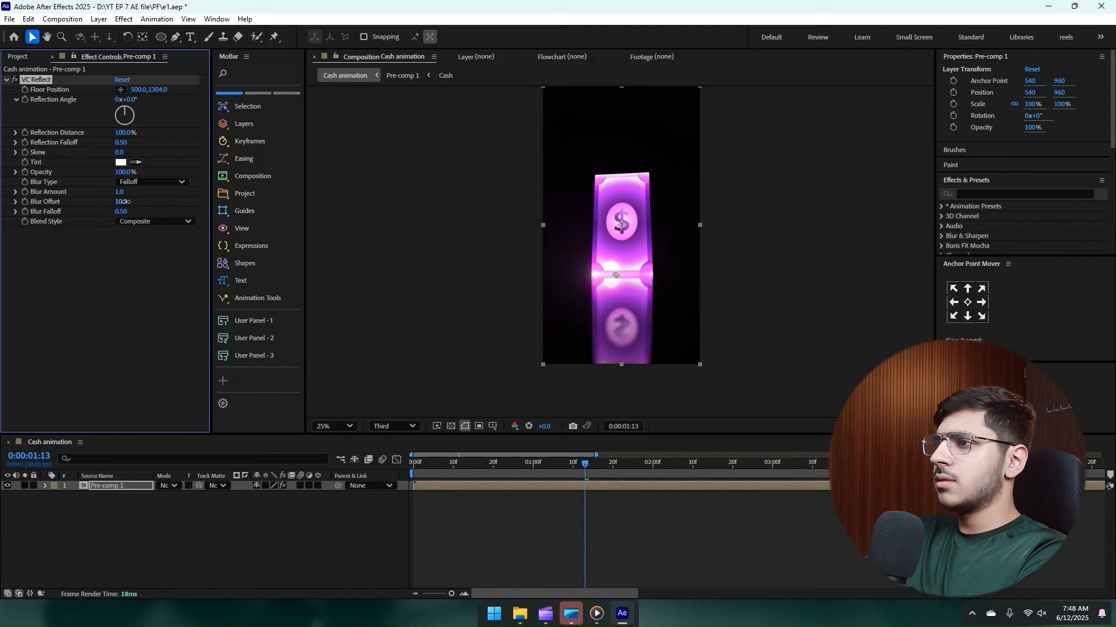
# - Try other Reflection Falloff, Skew and Opacity settings on the reflection and undo them
pyautogui.moveTo(121, 144); pyautogui.dragTo(122, 142)
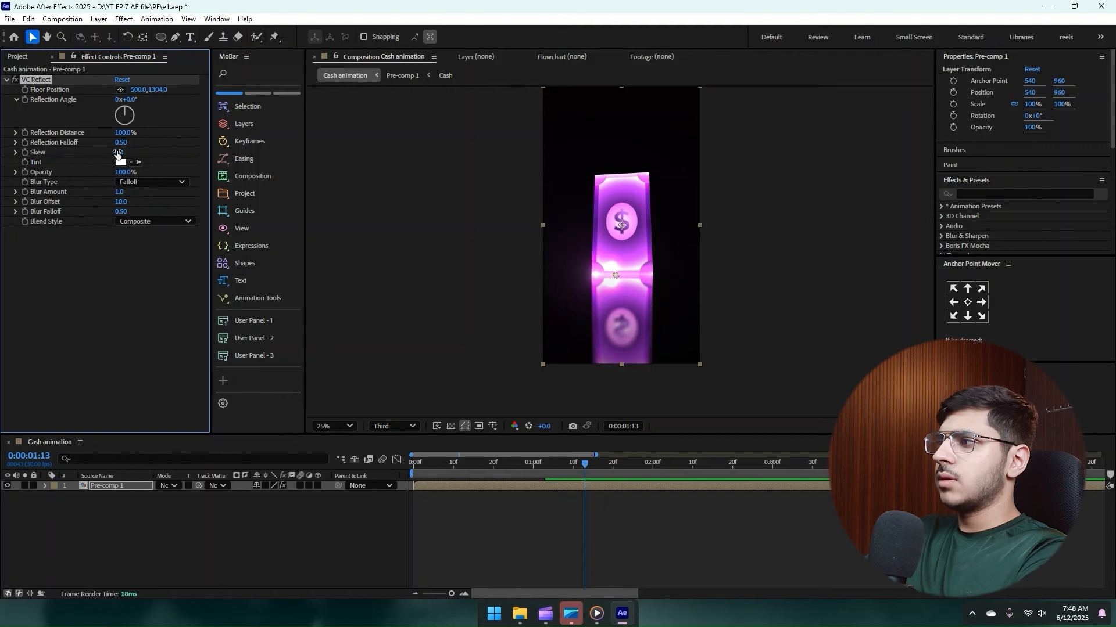
pyautogui.moveTo(118, 154); pyautogui.dragTo(126, 154)
pyautogui.hotkey('ctrl', 'z')
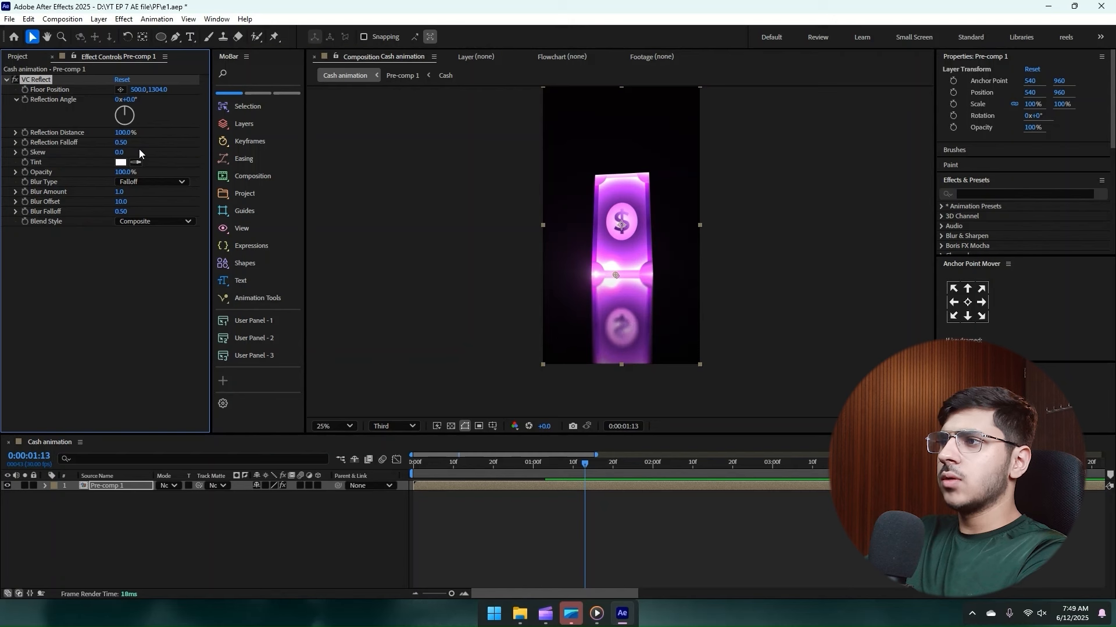
pyautogui.moveTo(122, 174); pyautogui.dragTo(121, 212)
pyautogui.press('Home')
pyautogui.hotkey('ctrl', 'z')
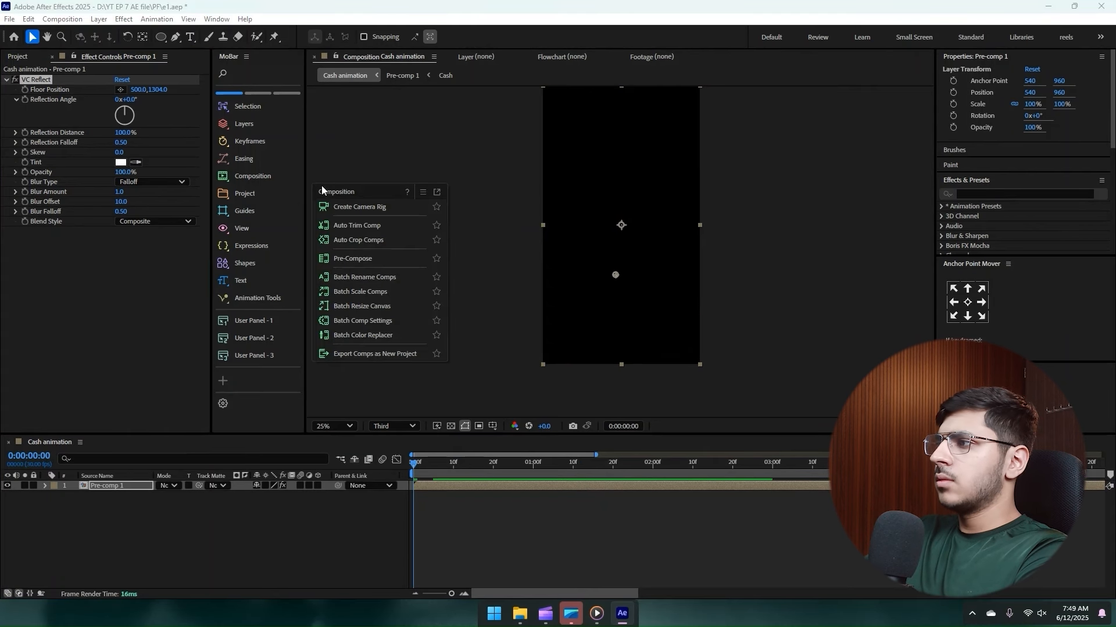
# - Preview the bill animation with its blurred floor reflection from the start
pyautogui.click(176, 503)
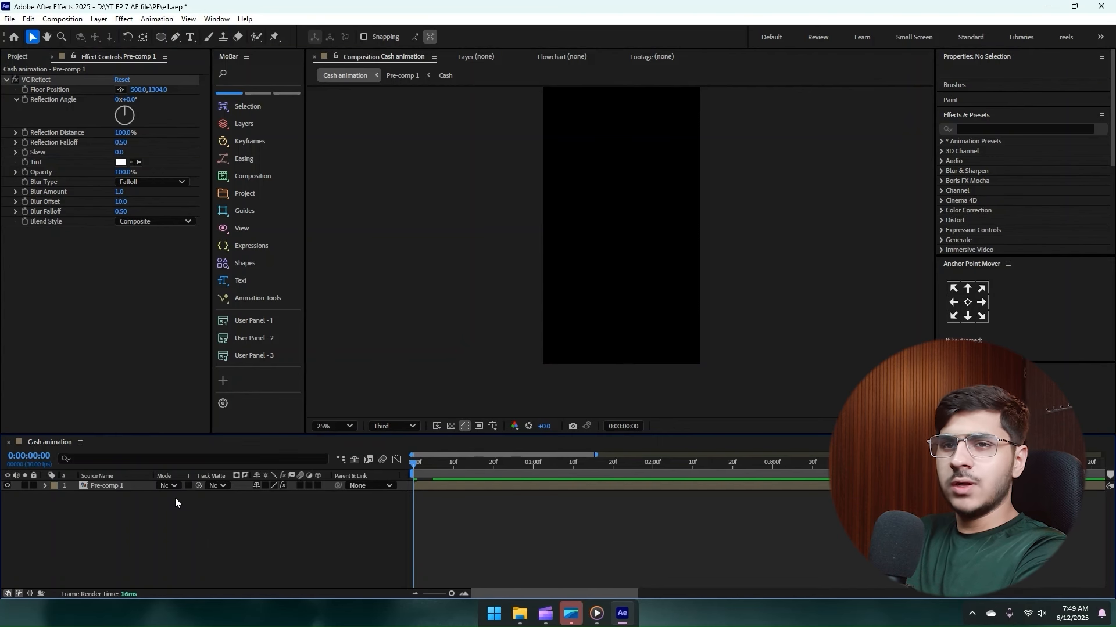
pyautogui.press('space')
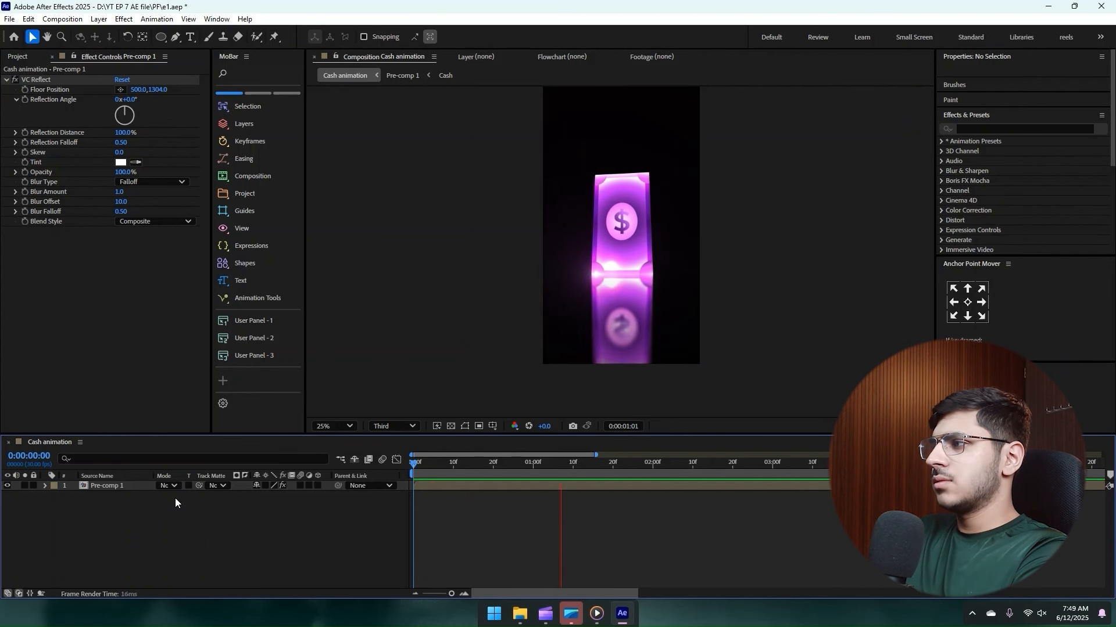
pyautogui.press('space')
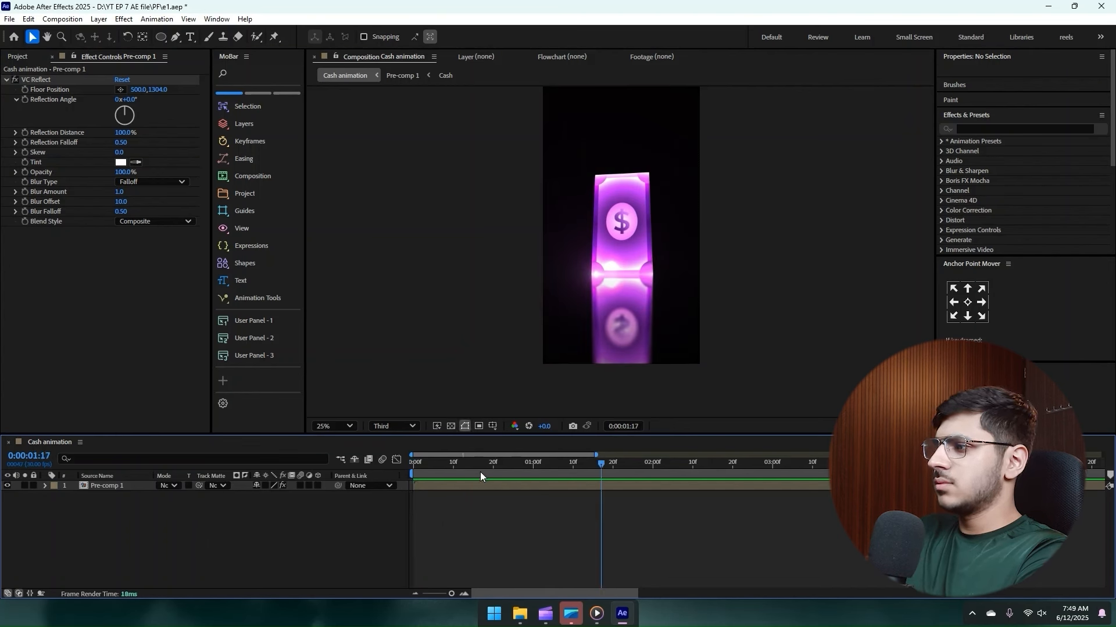
pyautogui.press('Home')
pyautogui.press('space')
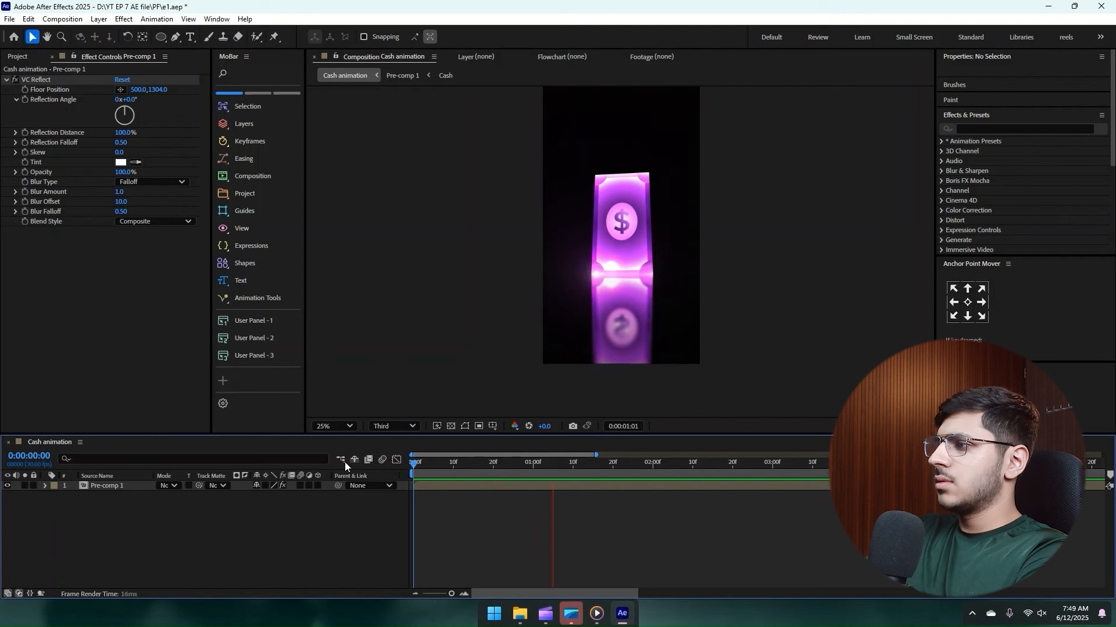
pyautogui.press('space')
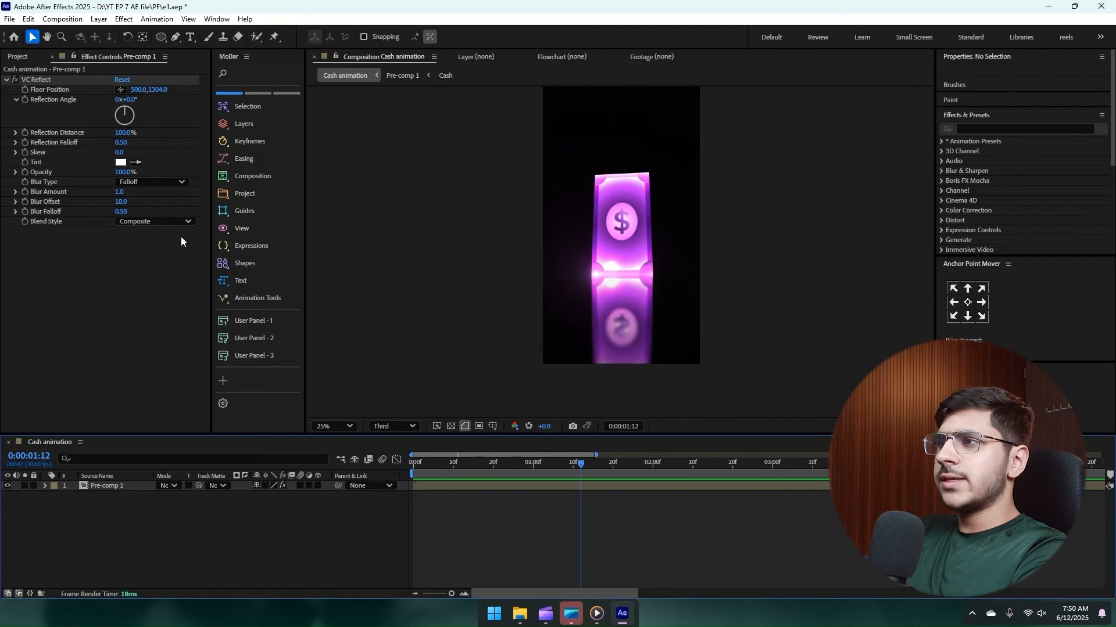
# - Create a shape layer with a rectangle filling the whole Cash animation composition
pyautogui.moveTo(162, 36); pyautogui.dragTo(163, 36)
pyautogui.click(198, 36)
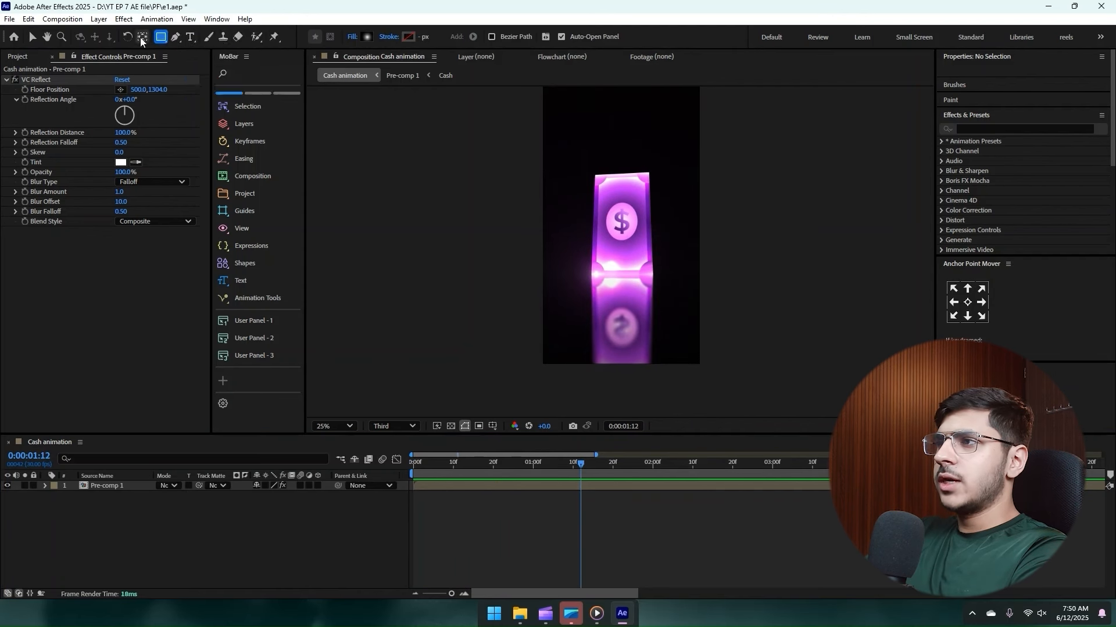
pyautogui.doubleClick(161, 37)
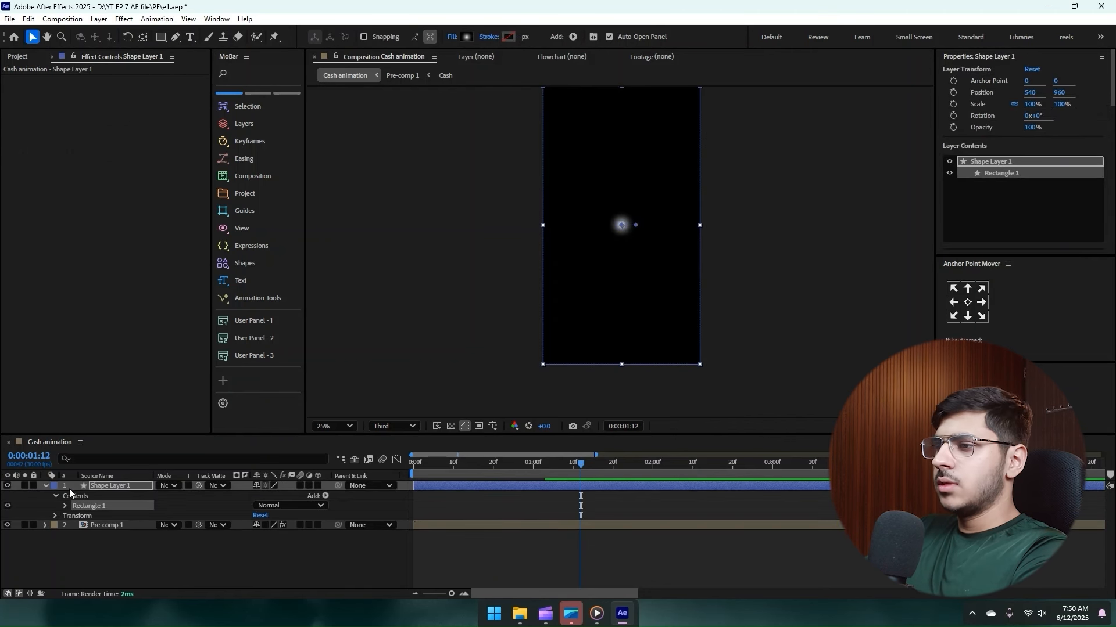
pyautogui.click(46, 486)
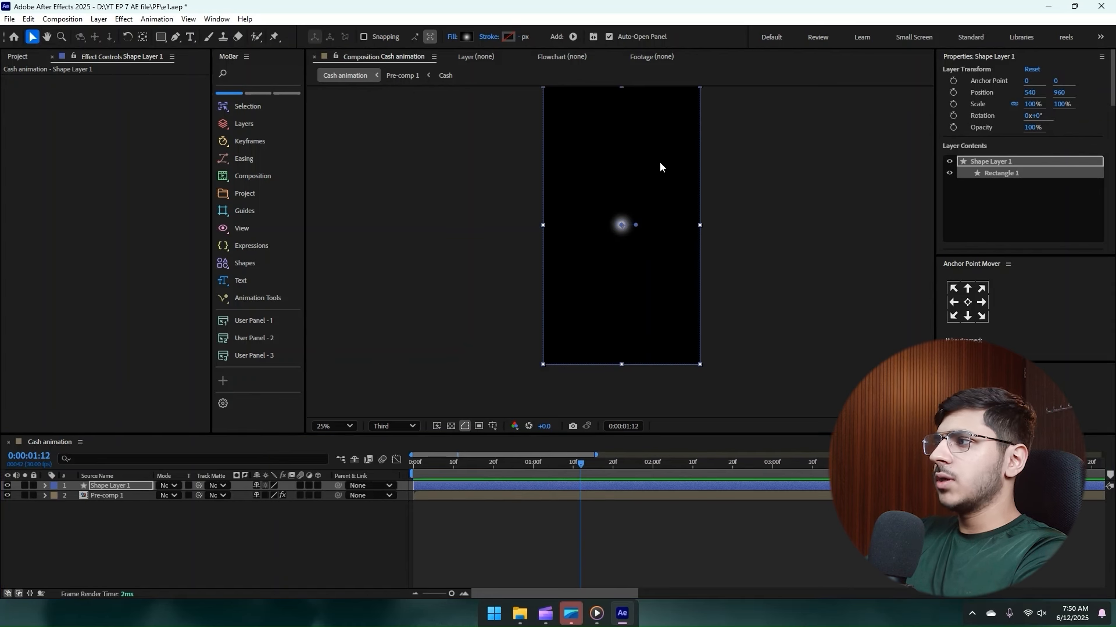
# - In the rectangle's radial gradient fill, sample purple C436FB as the end color and move the midpoint to about the middle
pyautogui.click(467, 37)
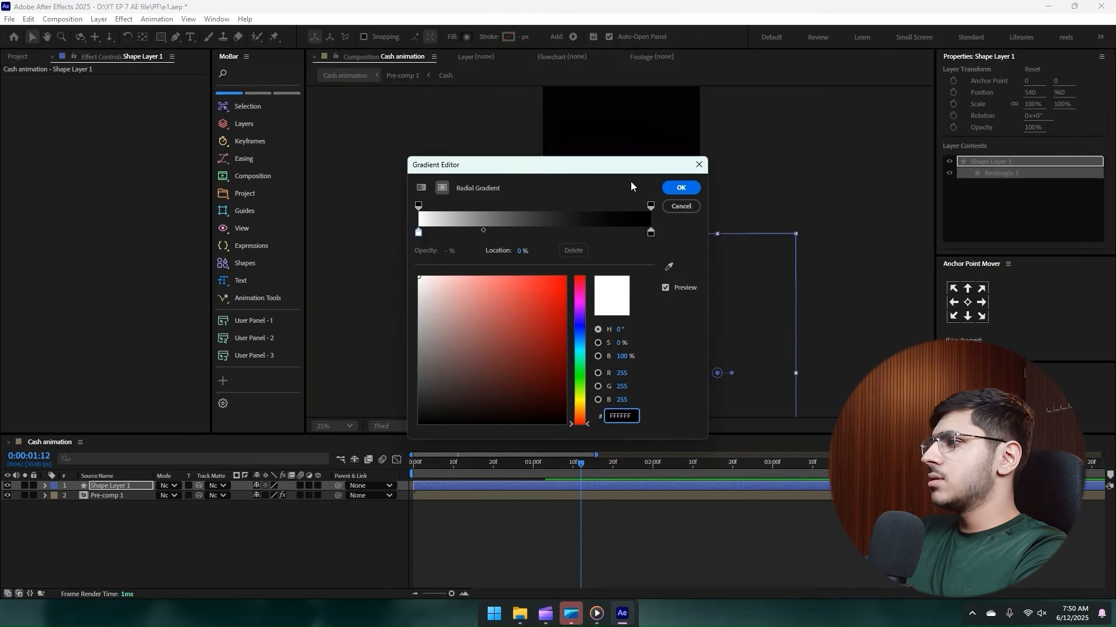
pyautogui.moveTo(633, 165); pyautogui.dragTo(402, 152)
pyautogui.click(420, 220)
pyautogui.click(439, 254)
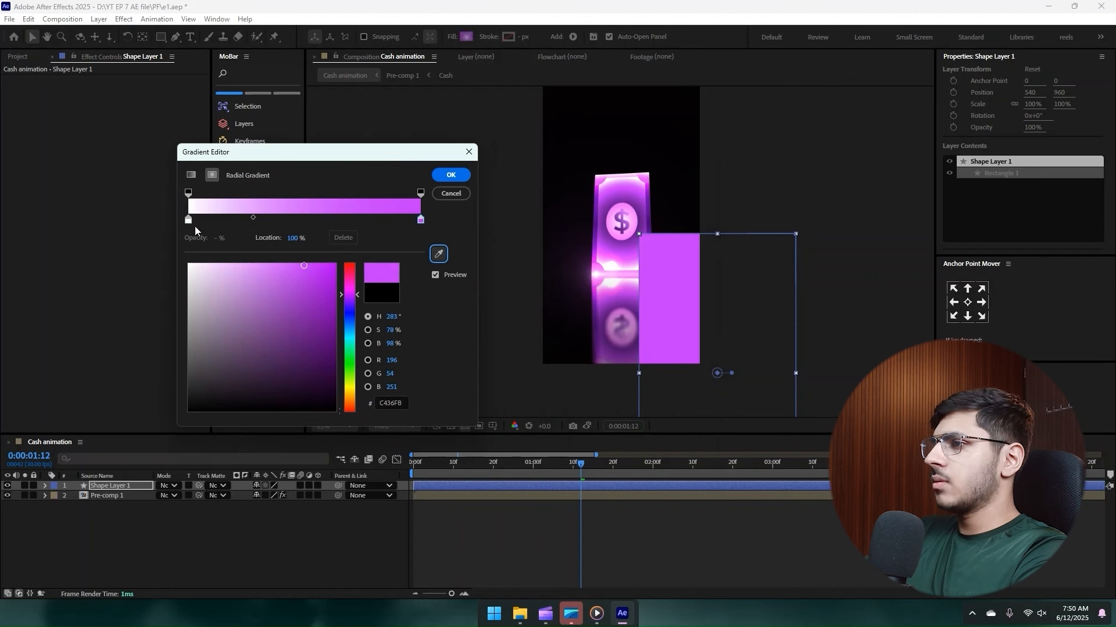
pyautogui.moveTo(253, 217); pyautogui.dragTo(302, 220)
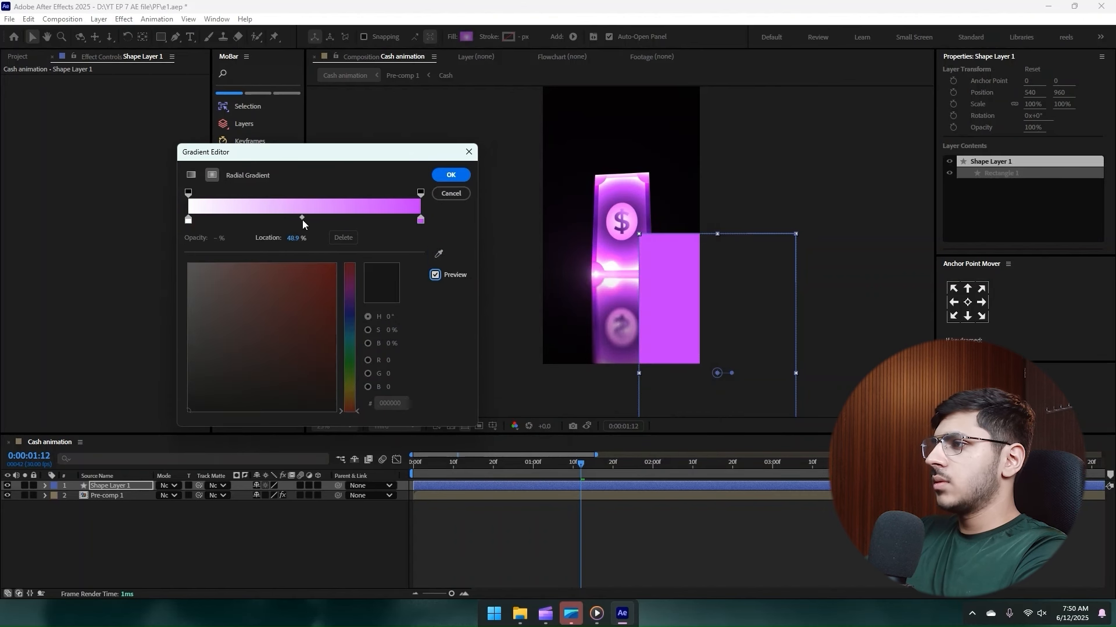
# - Darken the gradient's end color to a deep purple, set its start color to black and accept the gradient
pyautogui.click(421, 220)
pyautogui.moveTo(306, 359); pyautogui.dragTo(348, 373)
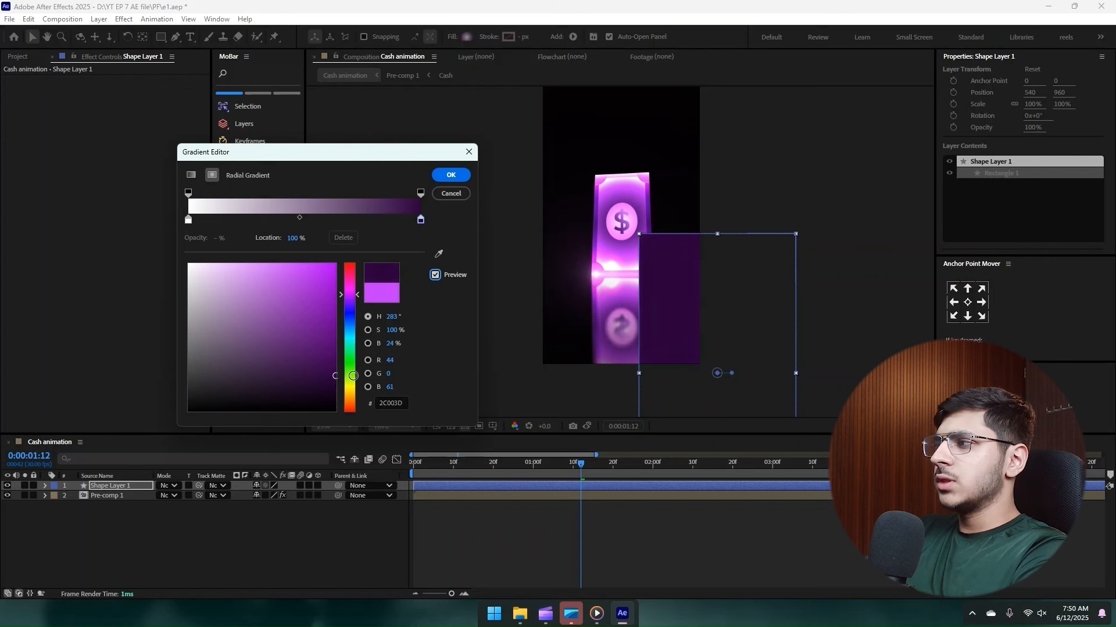
pyautogui.click(188, 219)
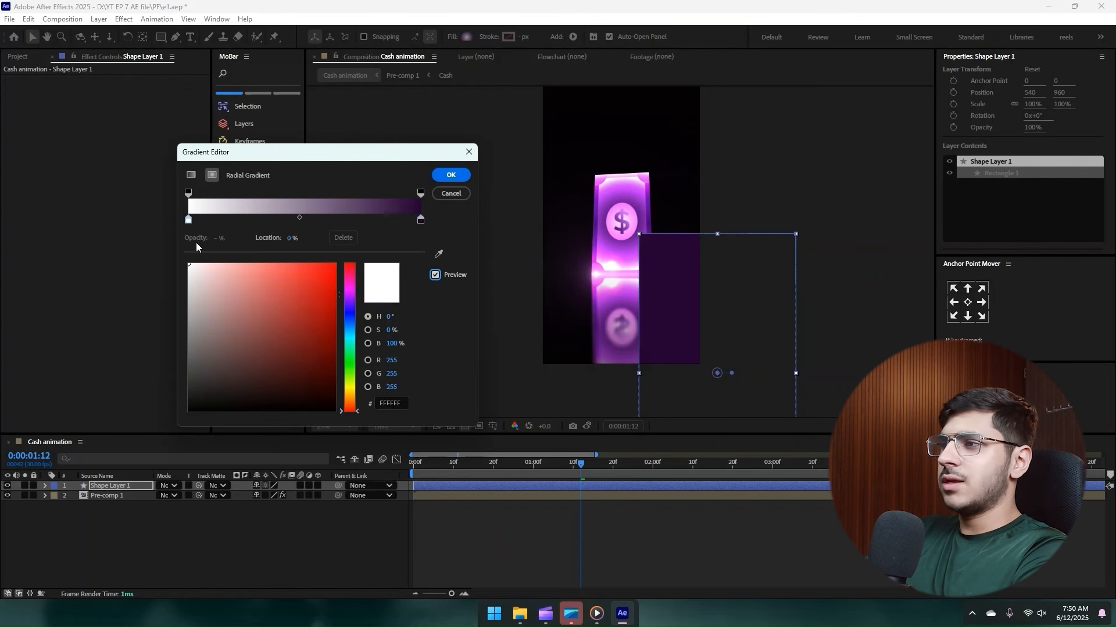
pyautogui.moveTo(196, 267); pyautogui.dragTo(397, 429)
pyautogui.click(450, 175)
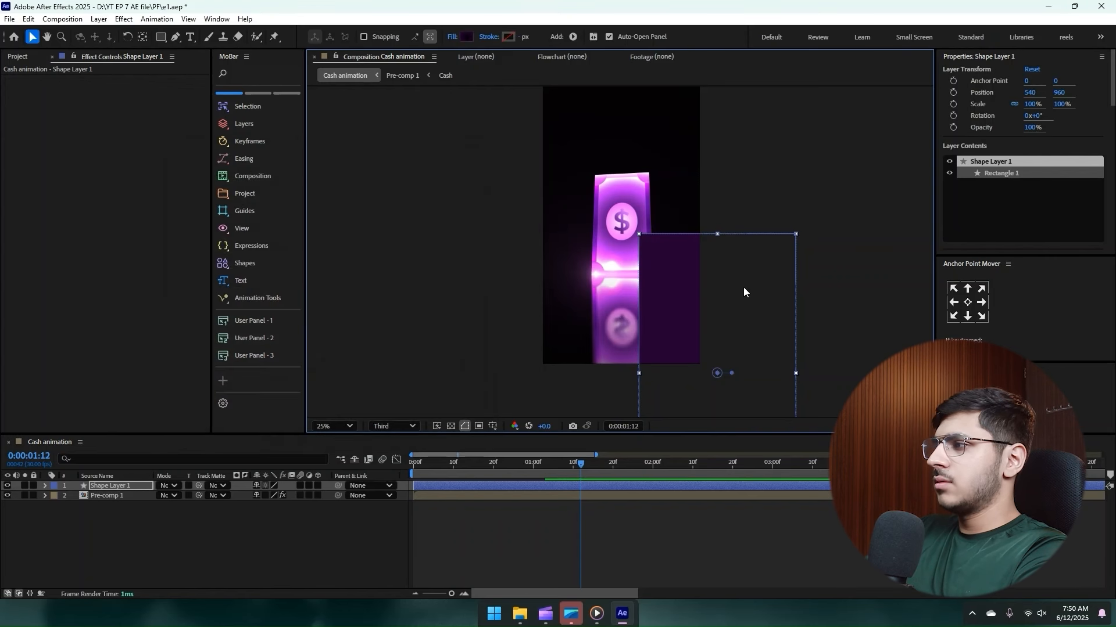
# - Center the rectangle's anchor point and align Shape Layer 1 to the center of the composition
pyautogui.moveTo(742, 291); pyautogui.dragTo(573, 142)
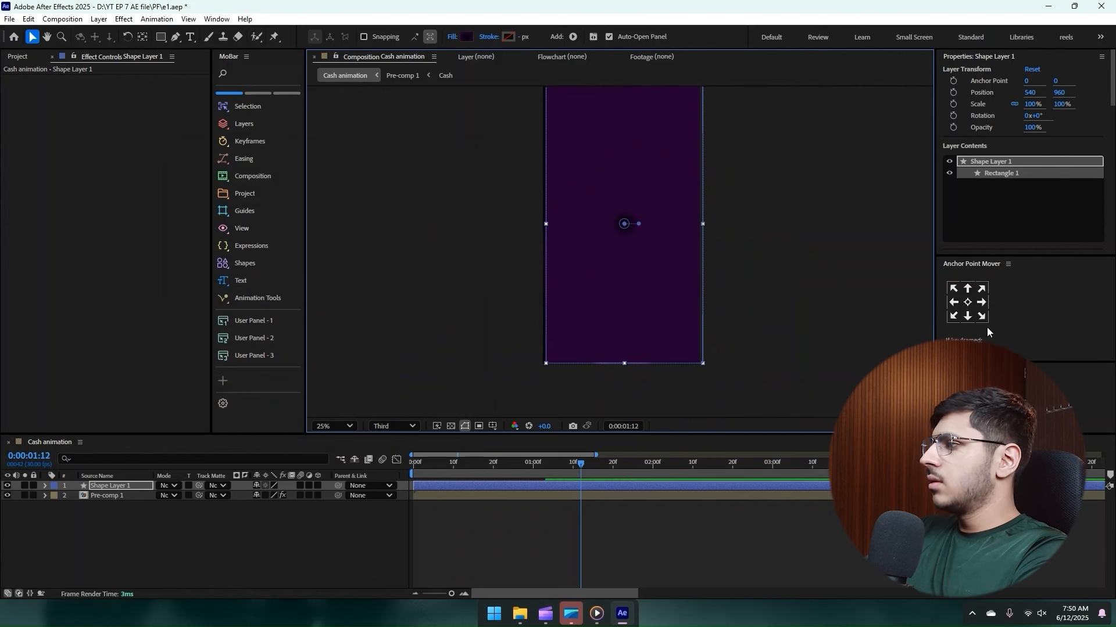
pyautogui.click(967, 302)
pyautogui.hotkey('ctrl', 'Home')
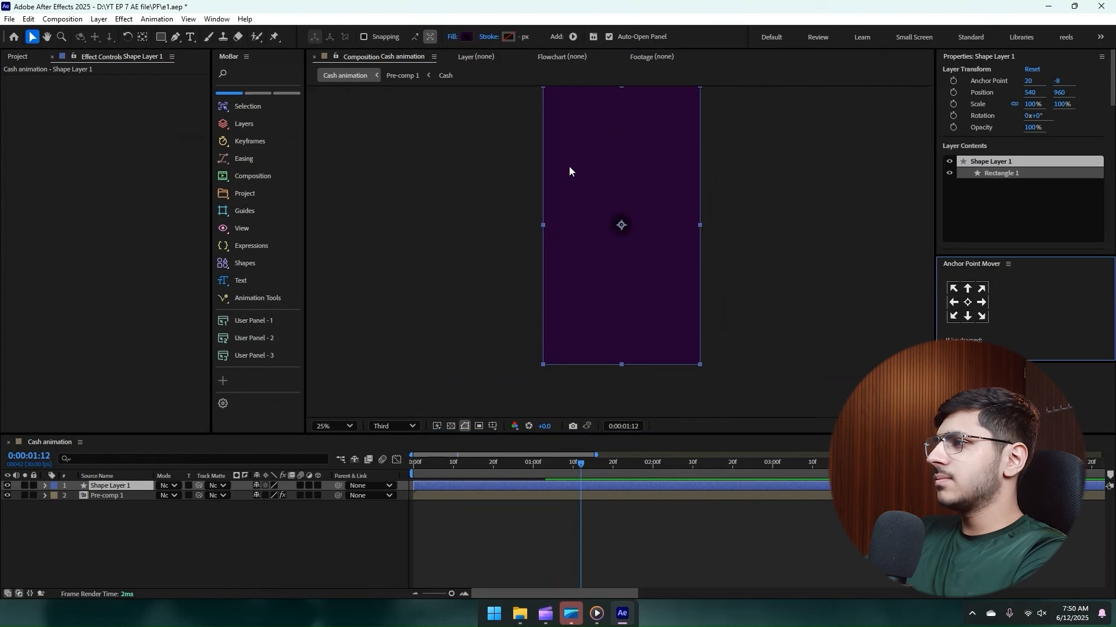
# - Move the radial gradient's start point near the rectangle's top edge and stretch its end point toward the lower-right area
pyautogui.click(566, 171)
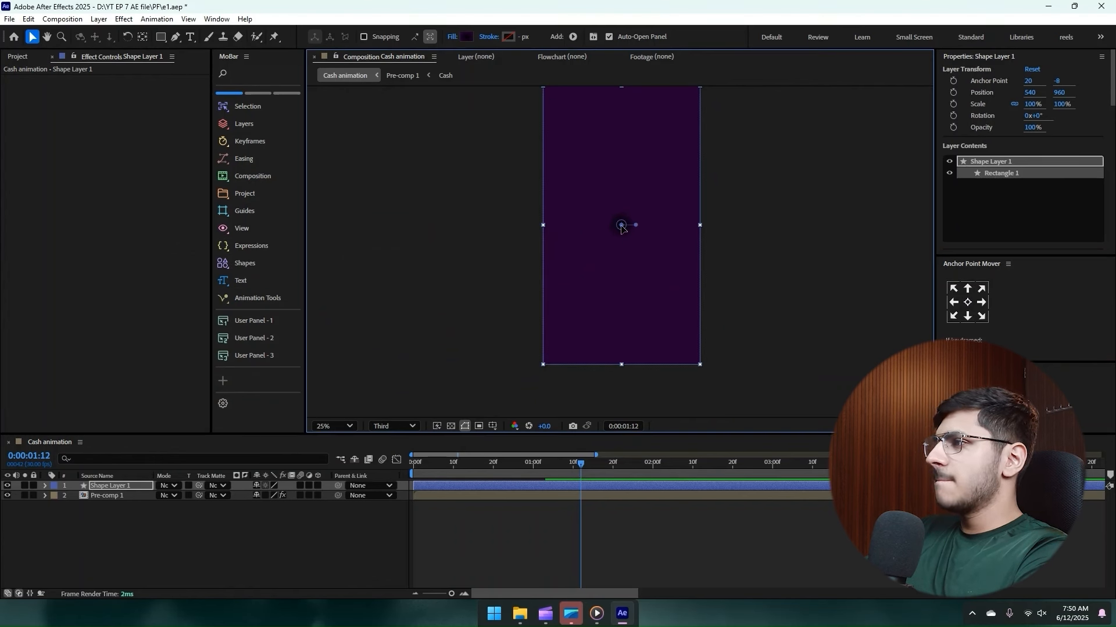
pyautogui.moveTo(621, 226); pyautogui.dragTo(609, 104)
pyautogui.moveTo(635, 226); pyautogui.dragTo(681, 295)
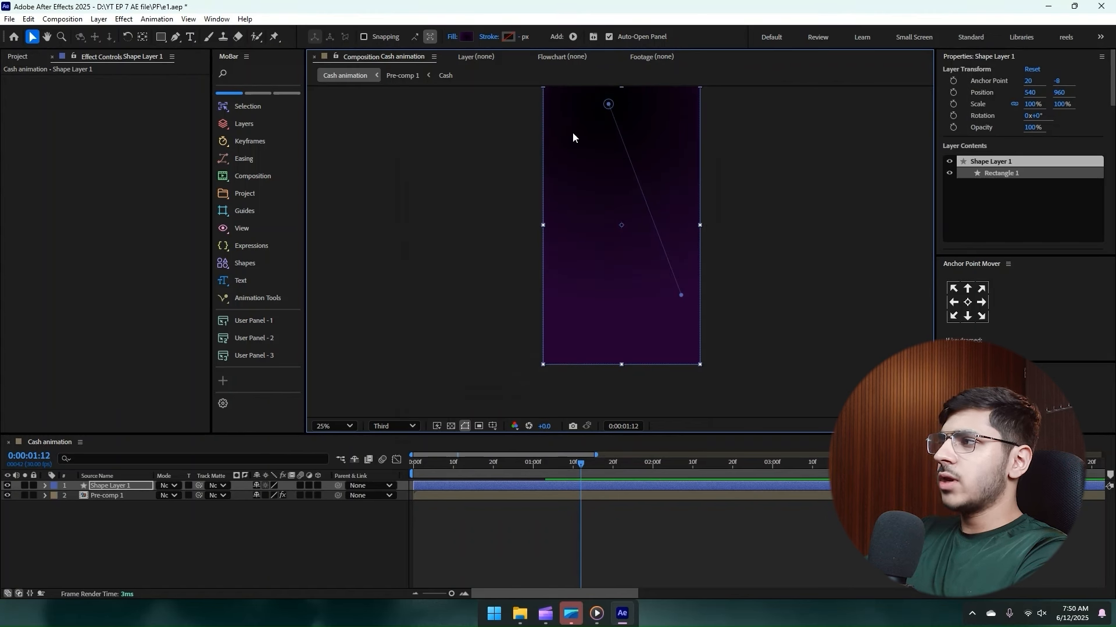
# - Reverse the radial gradient to run from deep purple 240032 to black, and stretch it from the rectangle's top center to just below its bottom edge
pyautogui.click(465, 36)
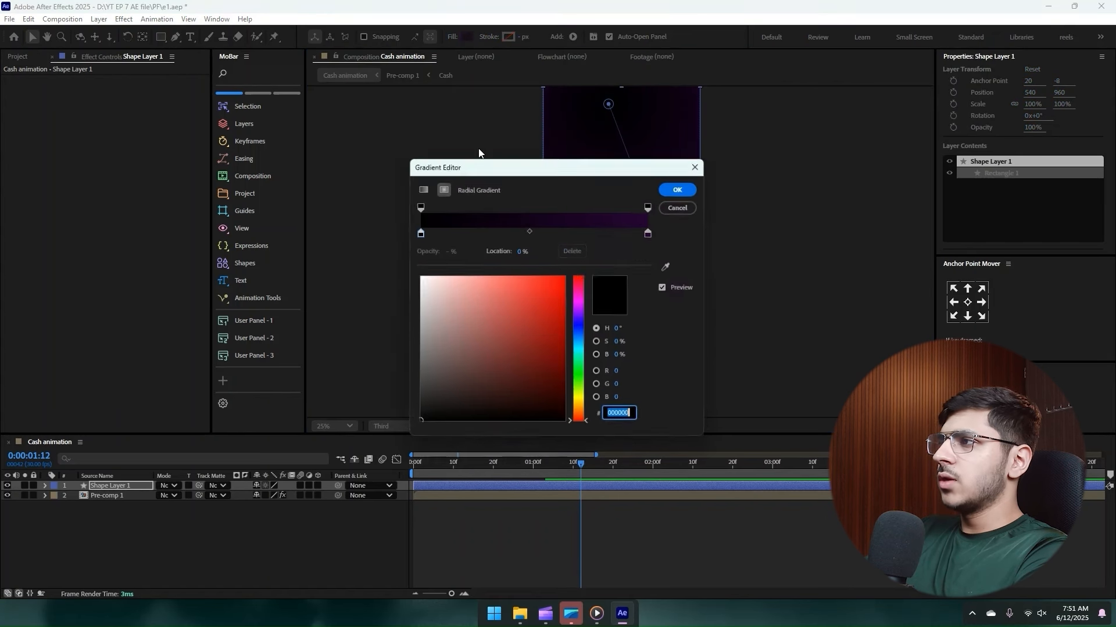
pyautogui.moveTo(418, 232)
pyautogui.mouseDown()
pyautogui.moveTo(585, 233)
pyautogui.moveTo(421, 233)
pyautogui.mouseUp()
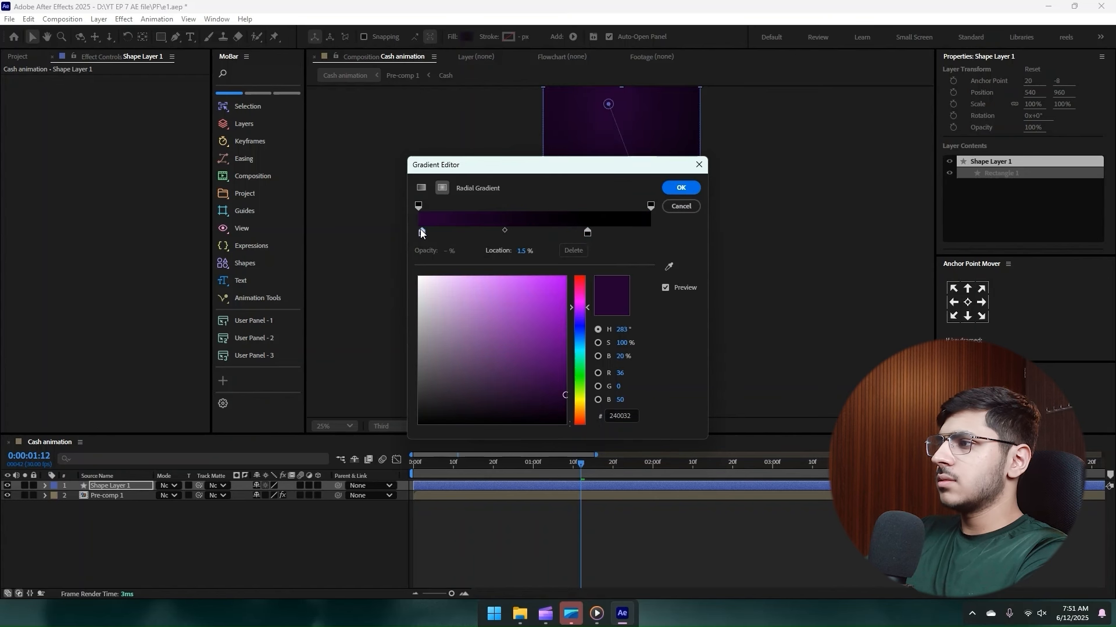
pyautogui.click(588, 232)
pyautogui.click(681, 187)
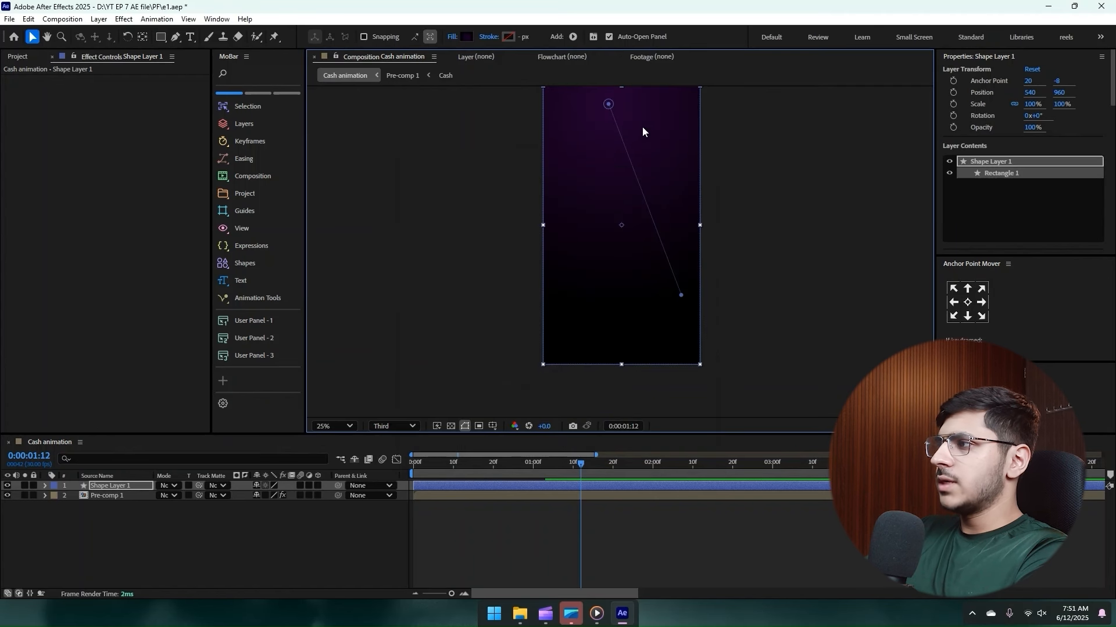
pyautogui.moveTo(643, 127); pyautogui.dragTo(612, 111)
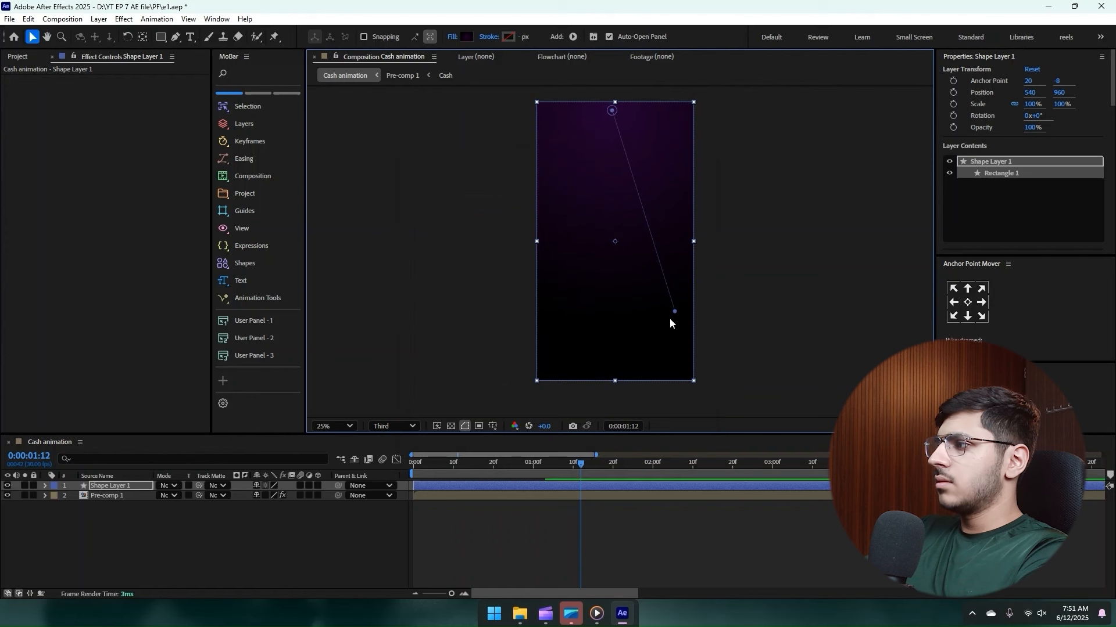
pyautogui.moveTo(671, 317); pyautogui.dragTo(677, 397)
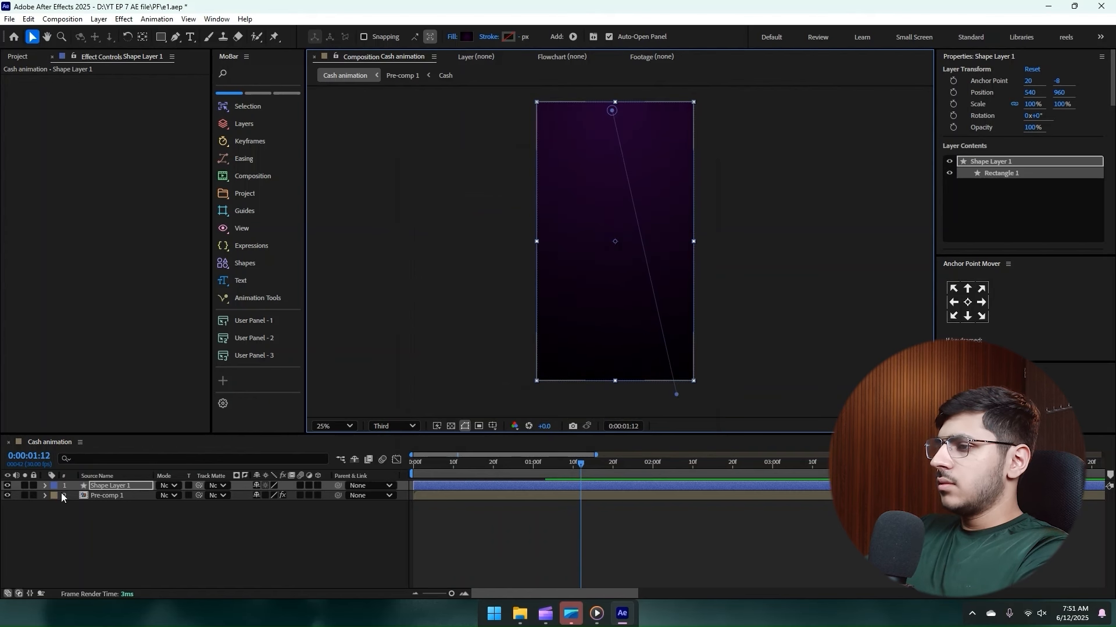
# - Place Shape Layer 1 beneath Pre-comp 1 as the background and preview the cash animation from the start
pyautogui.moveTo(101, 492); pyautogui.dragTo(96, 501)
pyautogui.click(103, 514)
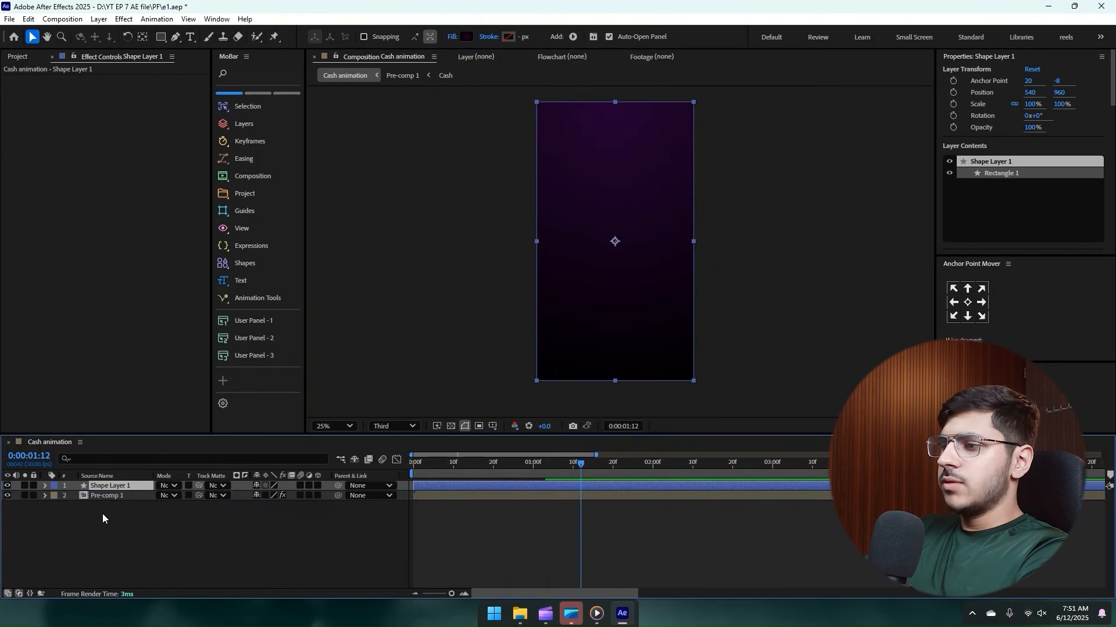
pyautogui.press('Home')
pyautogui.press('space')
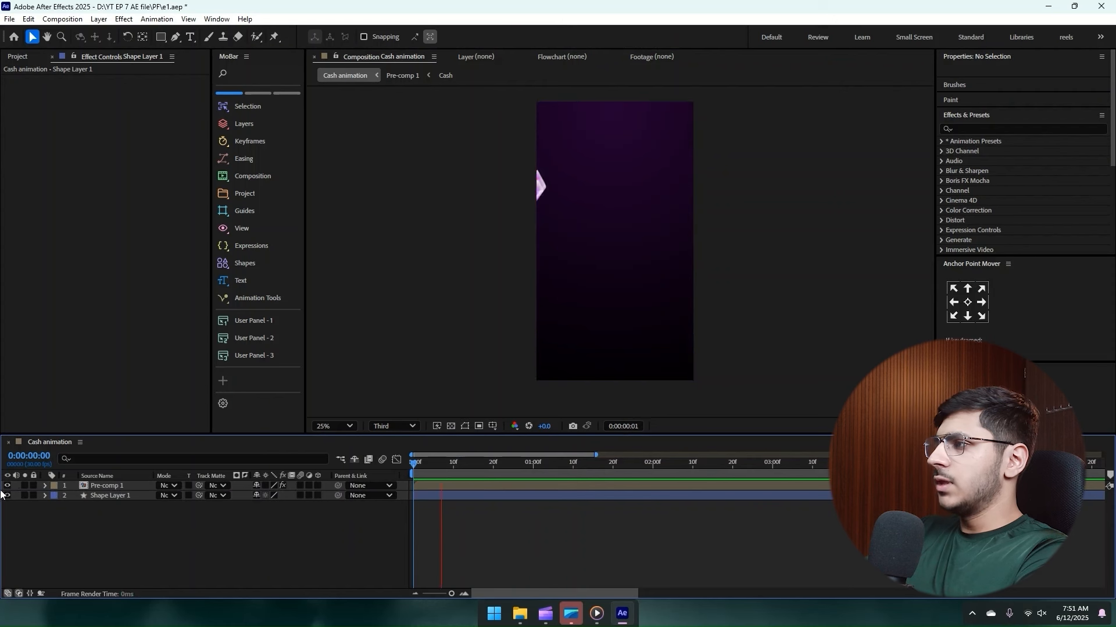
# - Inside Pre-comp 1, raise Adjustment Layer 4's CC Light Rays intensity to 148 and preview the result in the Cash animation composition
pyautogui.doubleClick(108, 485)
pyautogui.click(116, 493)
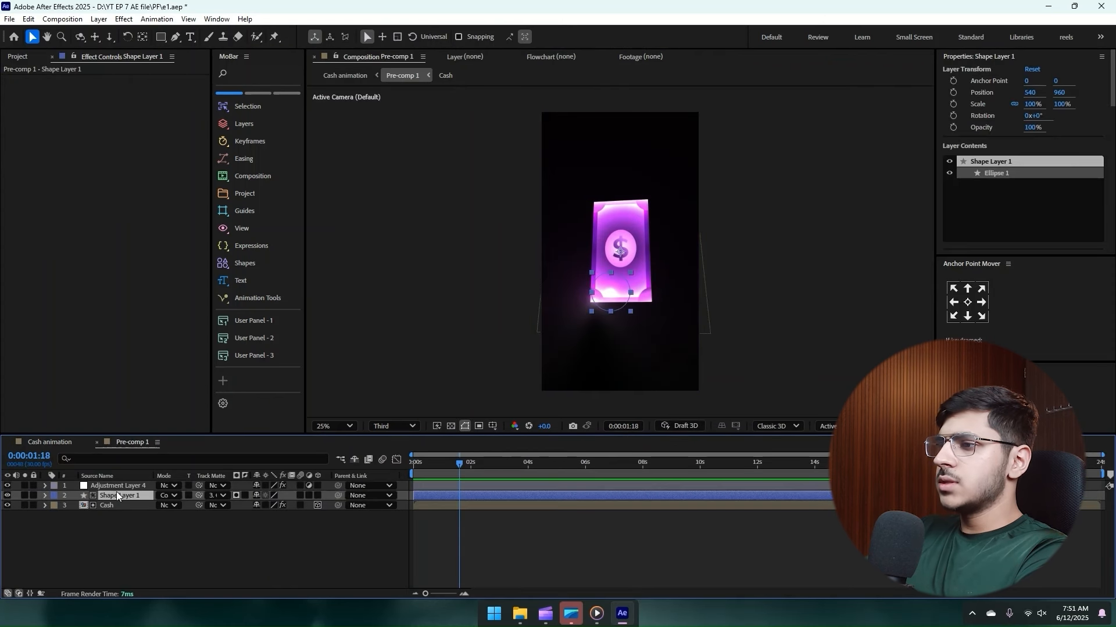
pyautogui.click(116, 486)
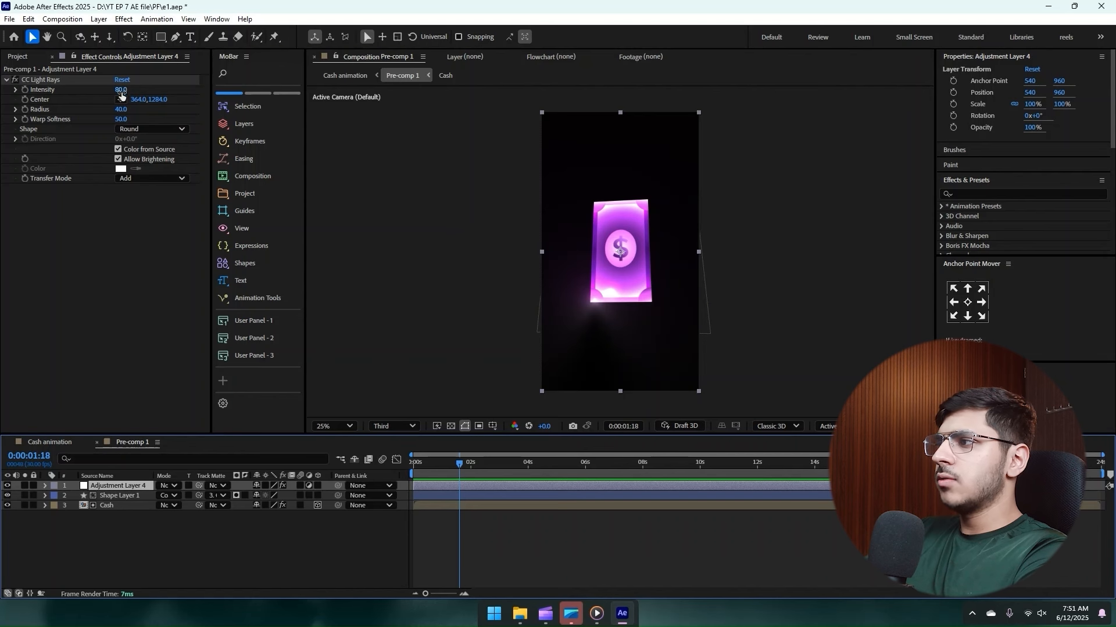
pyautogui.moveTo(121, 93); pyautogui.dragTo(165, 98)
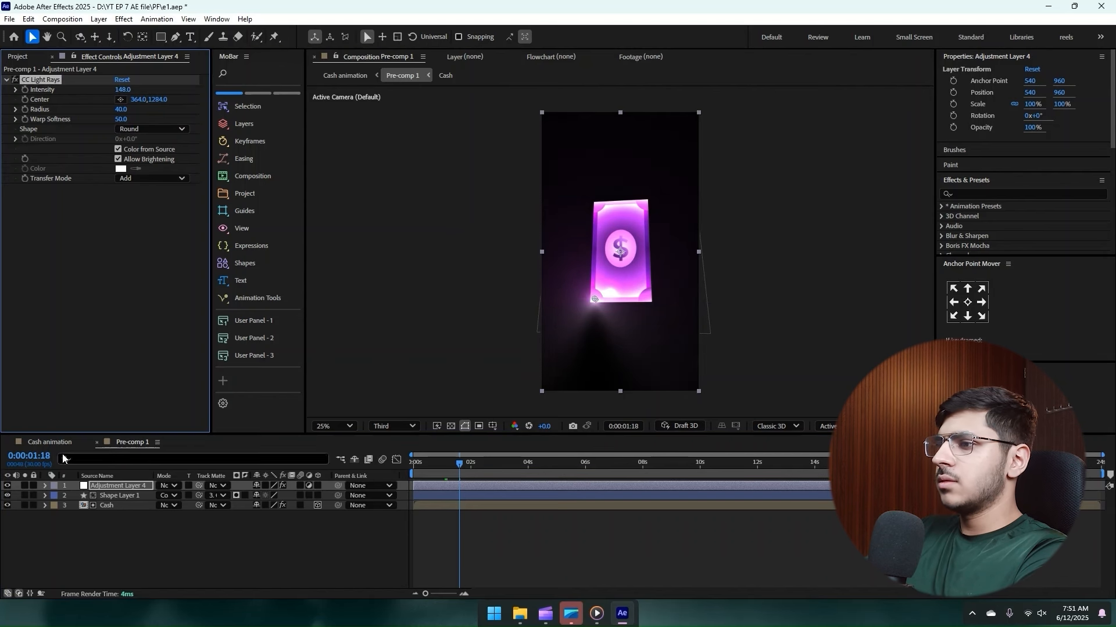
pyautogui.click(49, 442)
pyautogui.press('Home')
pyautogui.press('space')
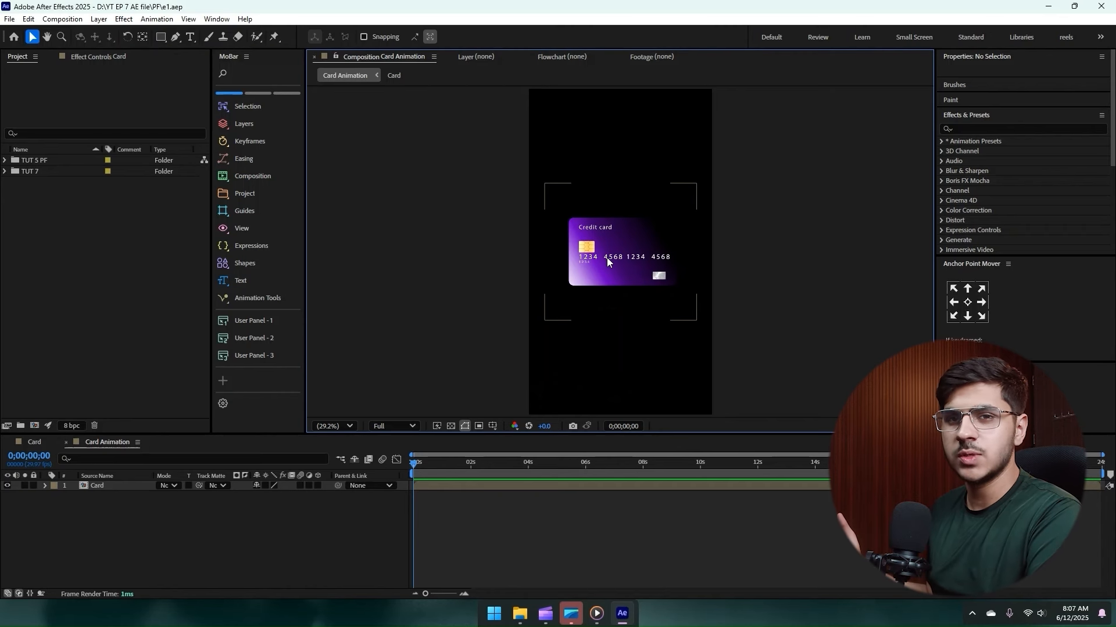
# - Switch to Media Player to examine the reference credit card's look, and return to the Card Animation composition in After Effects
pyautogui.click(606, 257)
pyautogui.hotkey('alt', 'Tab')
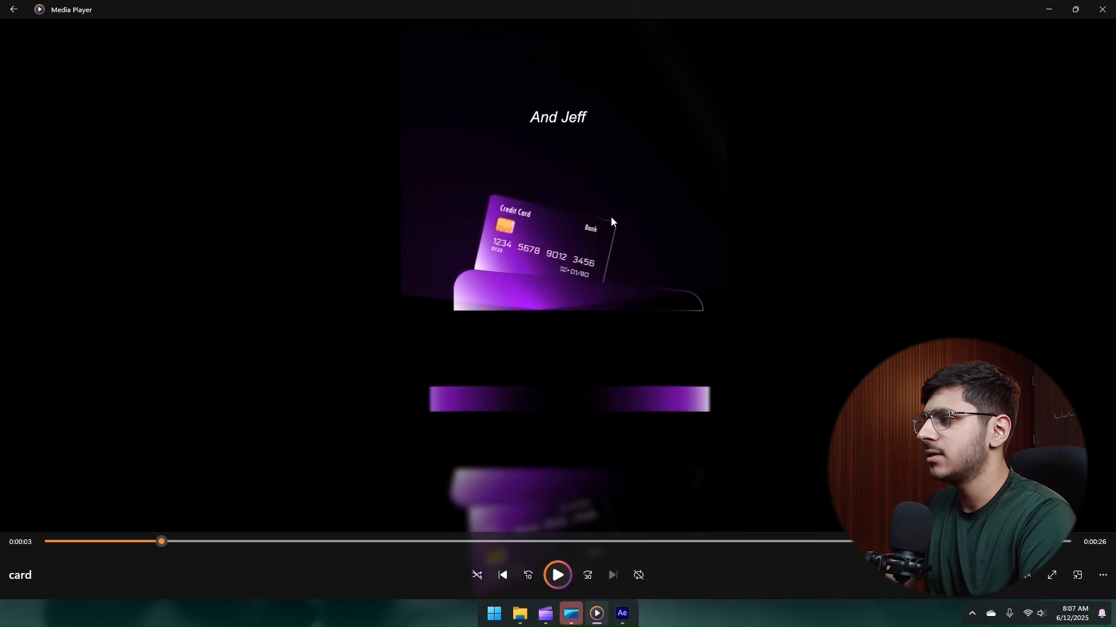
pyautogui.hotkey('alt', 'Tab')
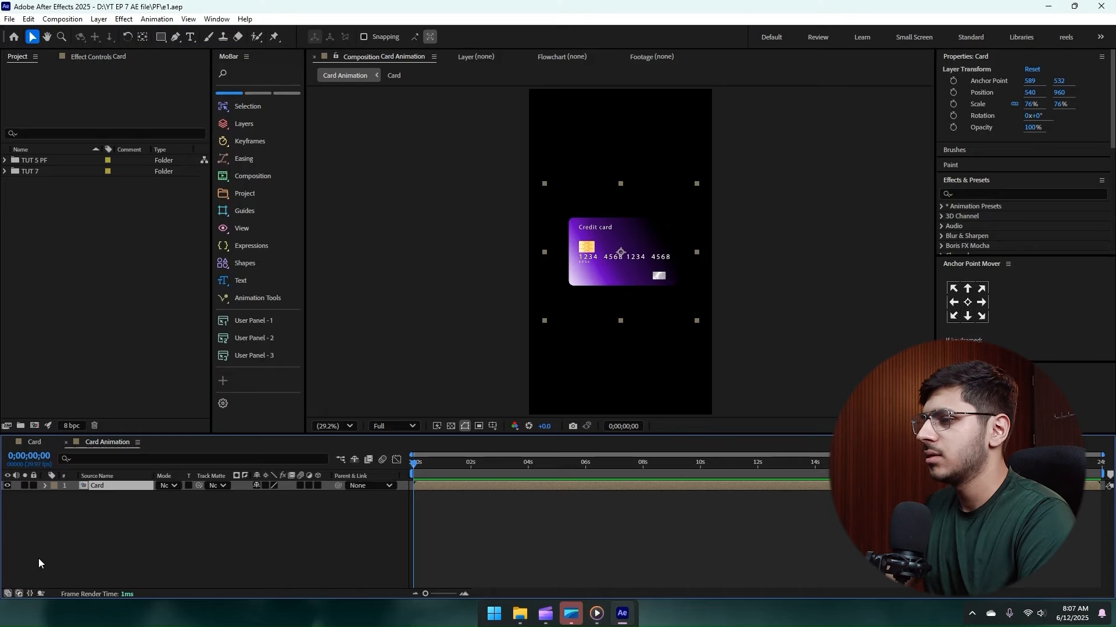
# - Open the Card composition, add a new adjustment layer above its layers and apply the CC Light Sweep effect to it
pyautogui.doubleClick(97, 486)
pyautogui.rightClick(18, 496)
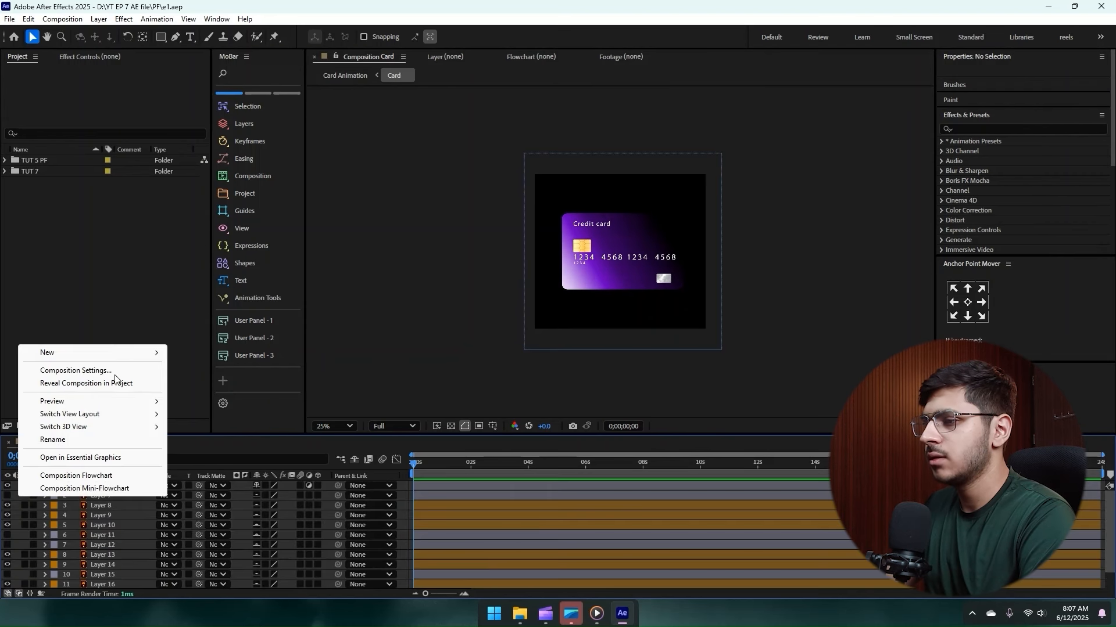
pyautogui.moveTo(110, 350)
pyautogui.click(237, 446)
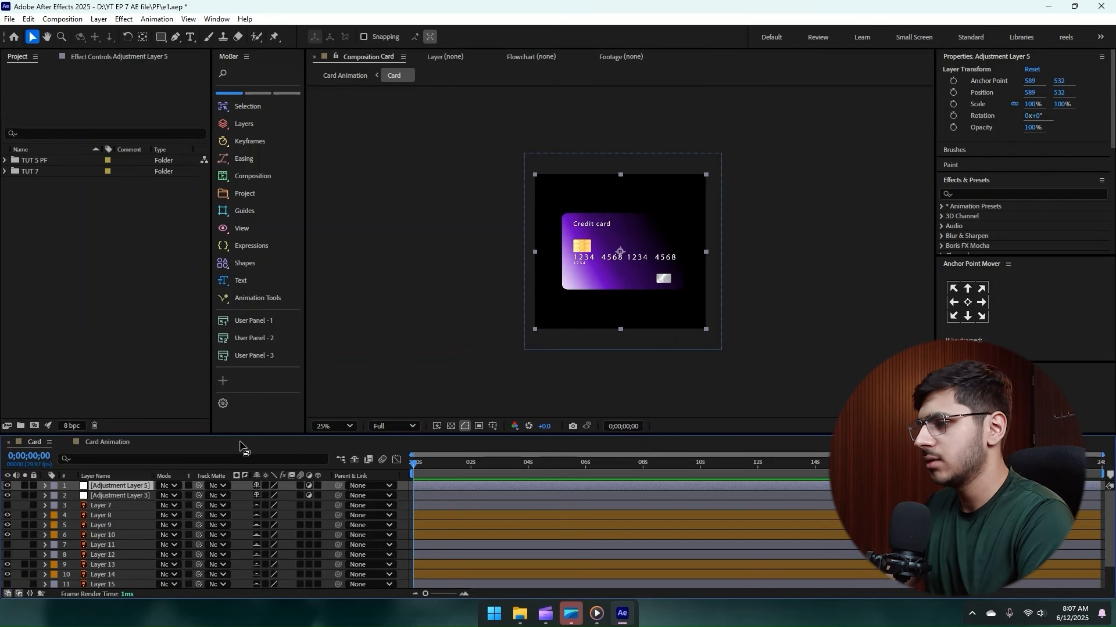
pyautogui.hotkey('ctrl', 'space')
pyautogui.write('cclight')
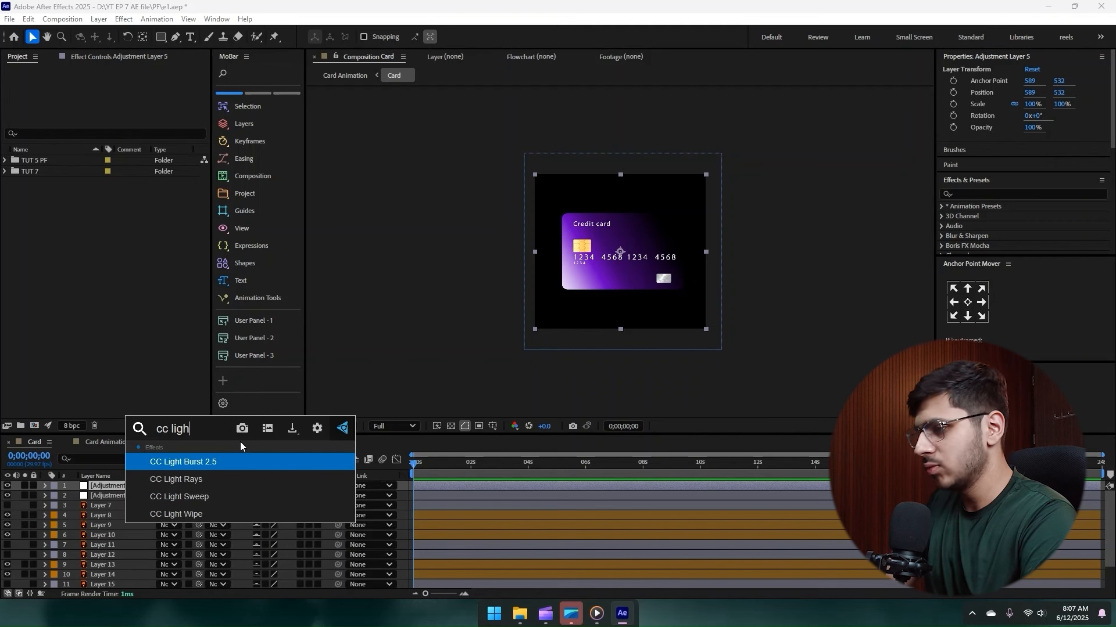
pyautogui.click(208, 498)
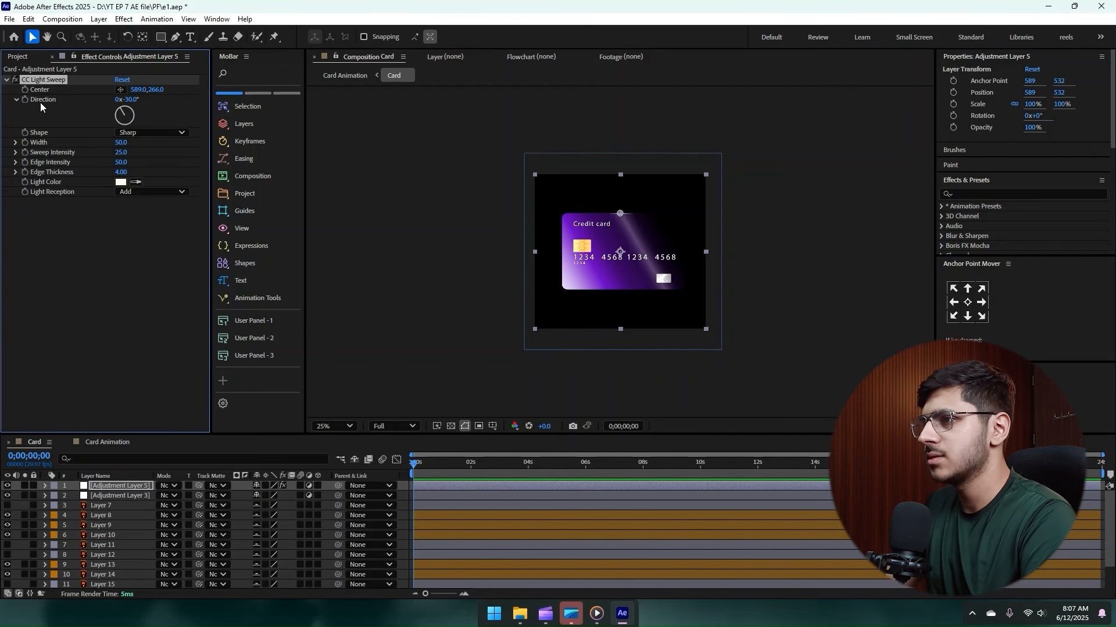
# - Place the light sweep's center near the card's upper-right corner at 952, 392, with width 141 and sweep intensity 0
pyautogui.click(120, 89)
pyautogui.click(673, 231)
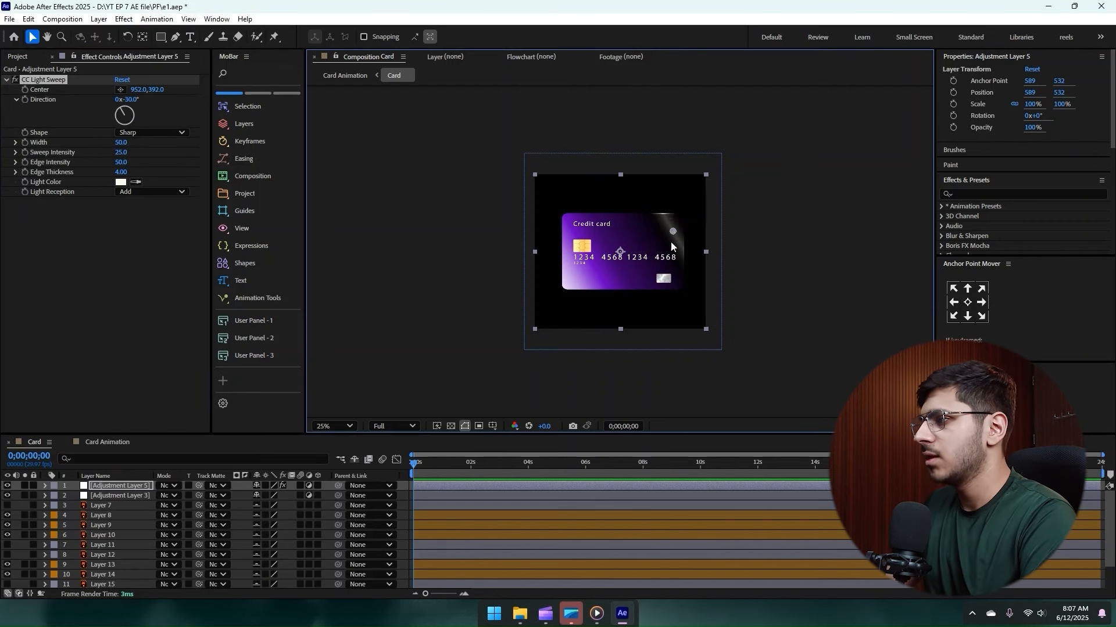
pyautogui.moveTo(120, 143); pyautogui.dragTo(168, 143)
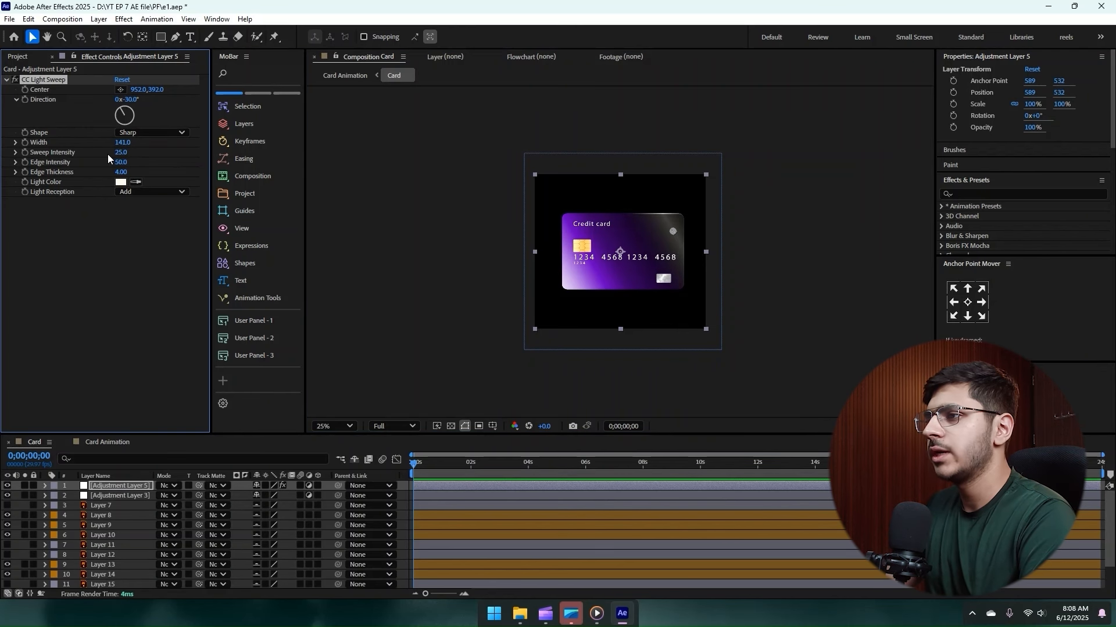
pyautogui.write('0')
pyautogui.press('Return')
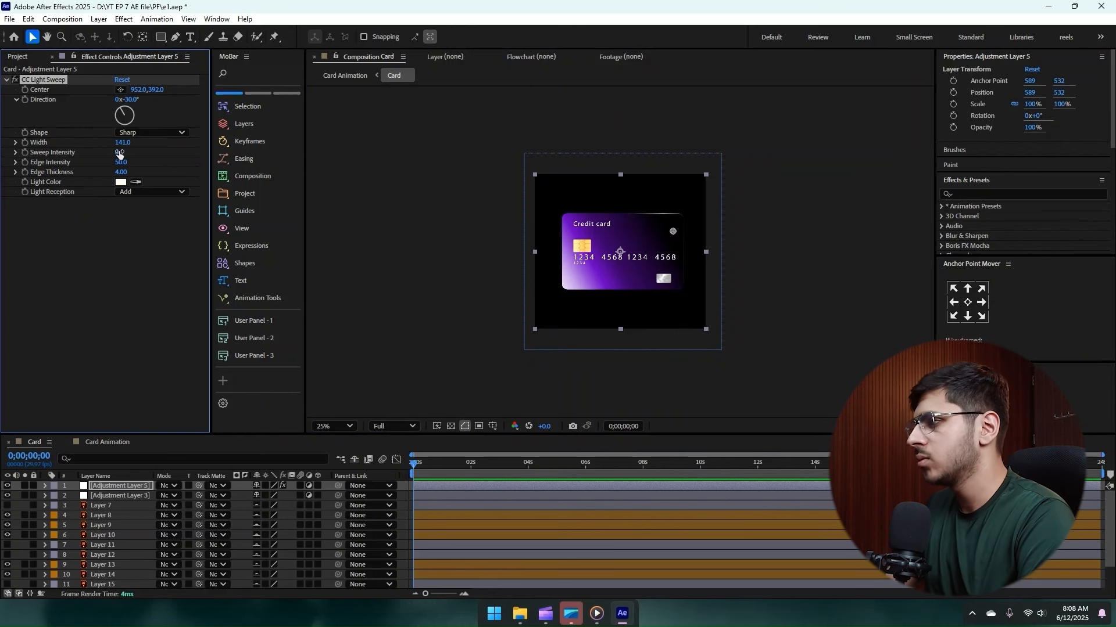
# - Set the light sweep's edge intensity to 73, move its center to 1008, 388 and widen it to 249
pyautogui.moveTo(121, 163); pyautogui.dragTo(129, 162)
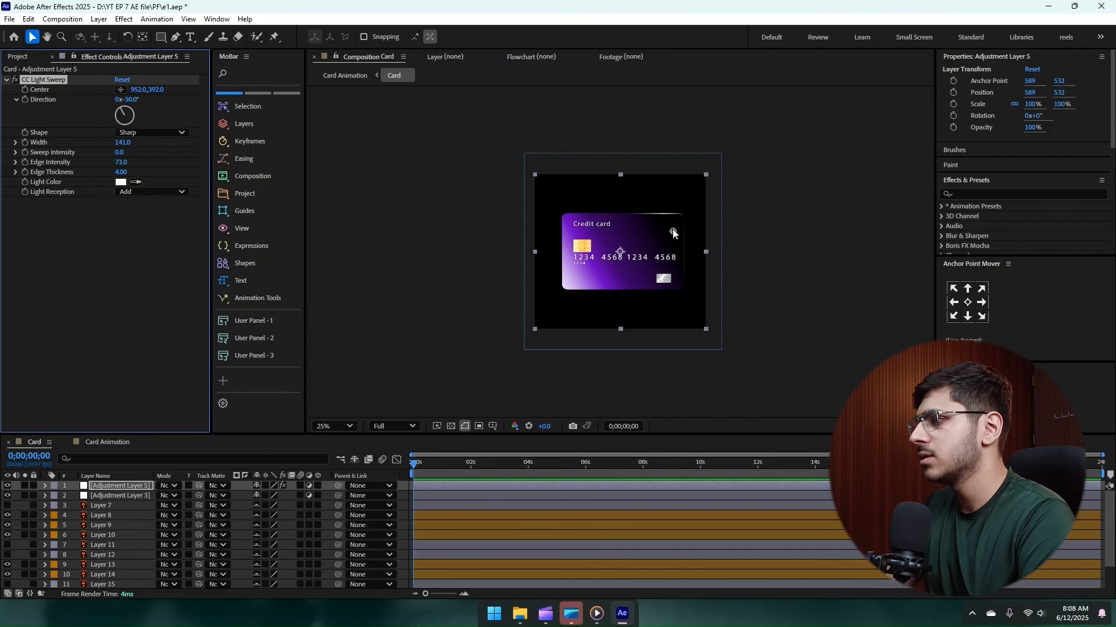
pyautogui.moveTo(673, 233); pyautogui.dragTo(681, 231)
pyautogui.moveTo(123, 142); pyautogui.dragTo(160, 142)
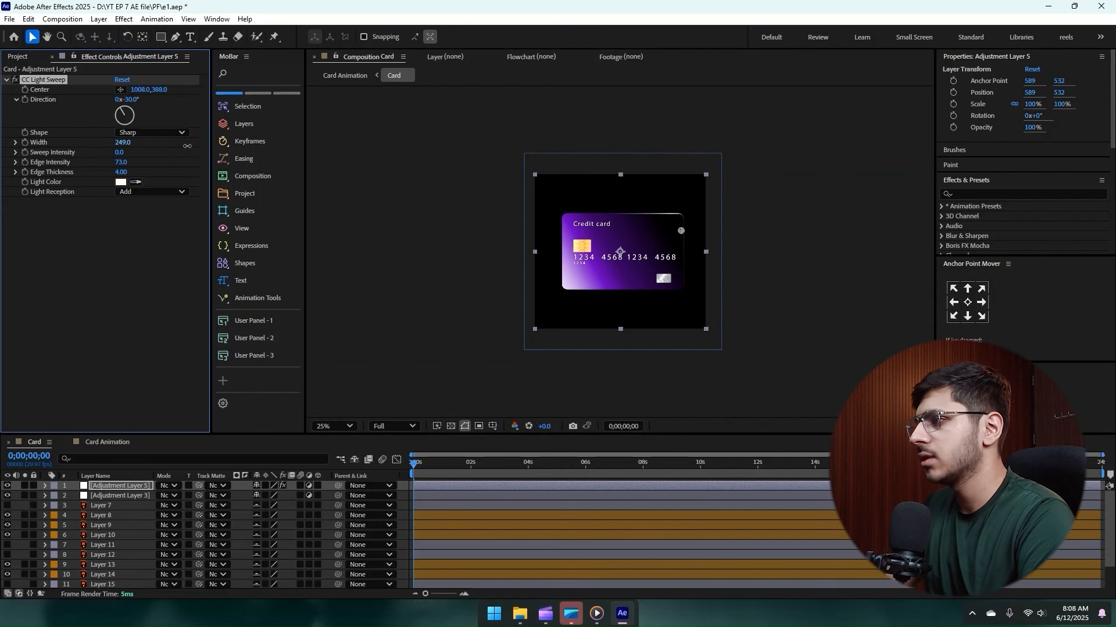
pyautogui.click(445, 275)
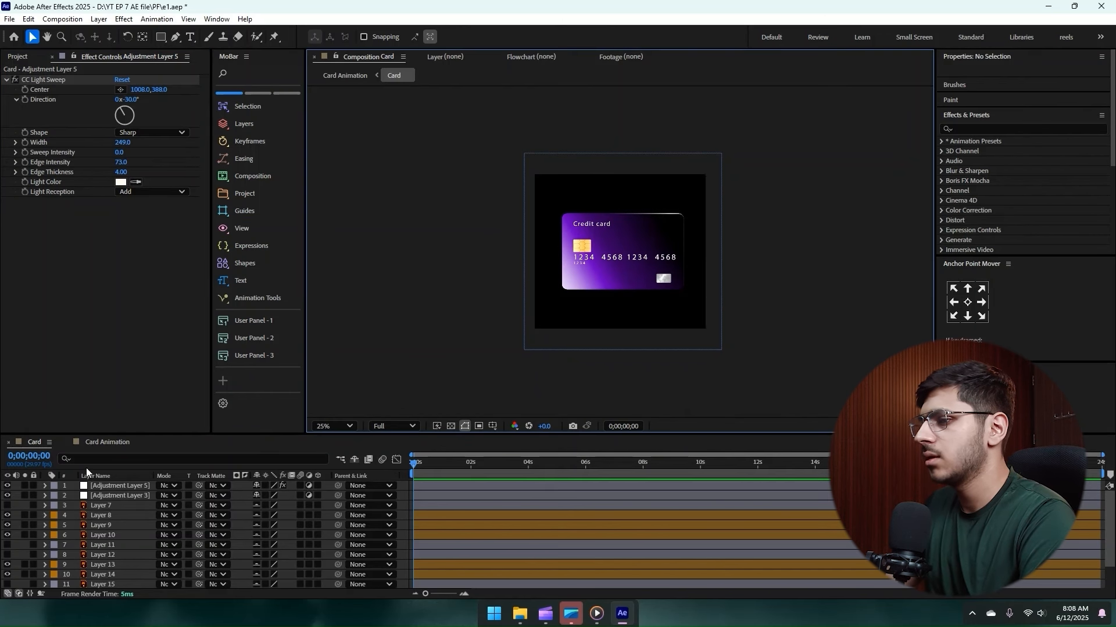
# - Check the card in the Card Animation composition, and set the light sweep's shape to Smooth with edge thickness 6.6
pyautogui.click(108, 442)
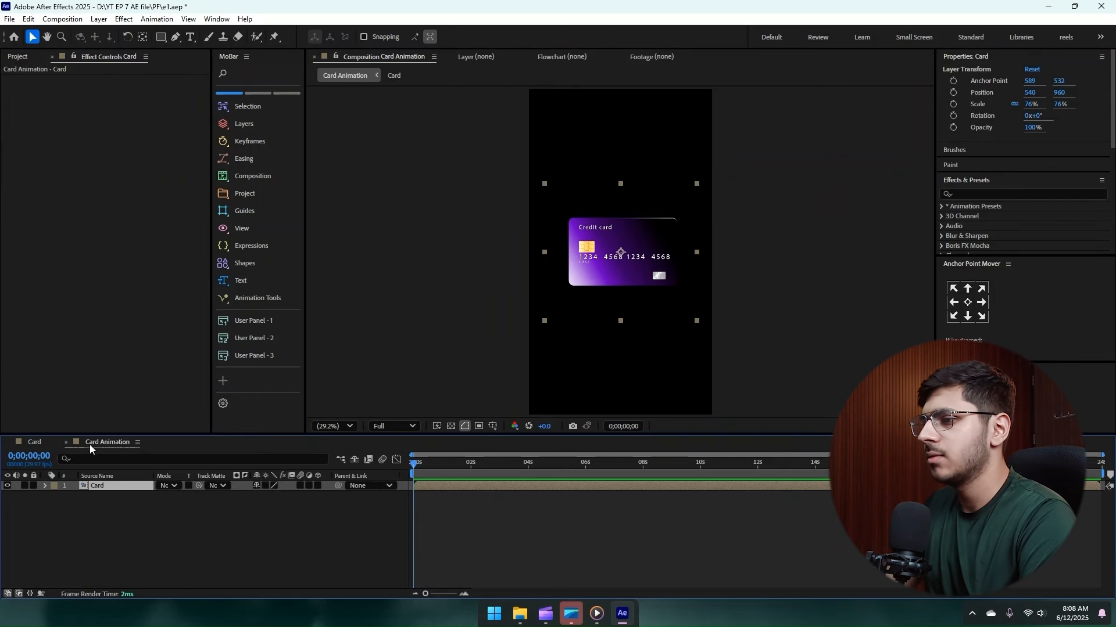
pyautogui.click(36, 442)
pyautogui.click(149, 132)
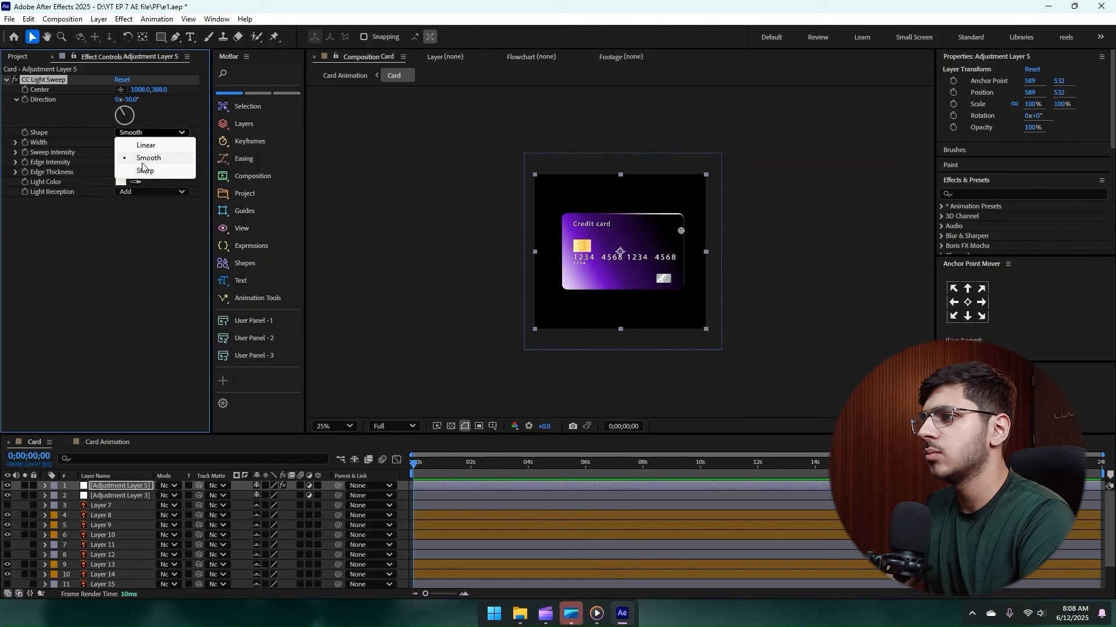
pyautogui.click(146, 159)
pyautogui.click(134, 268)
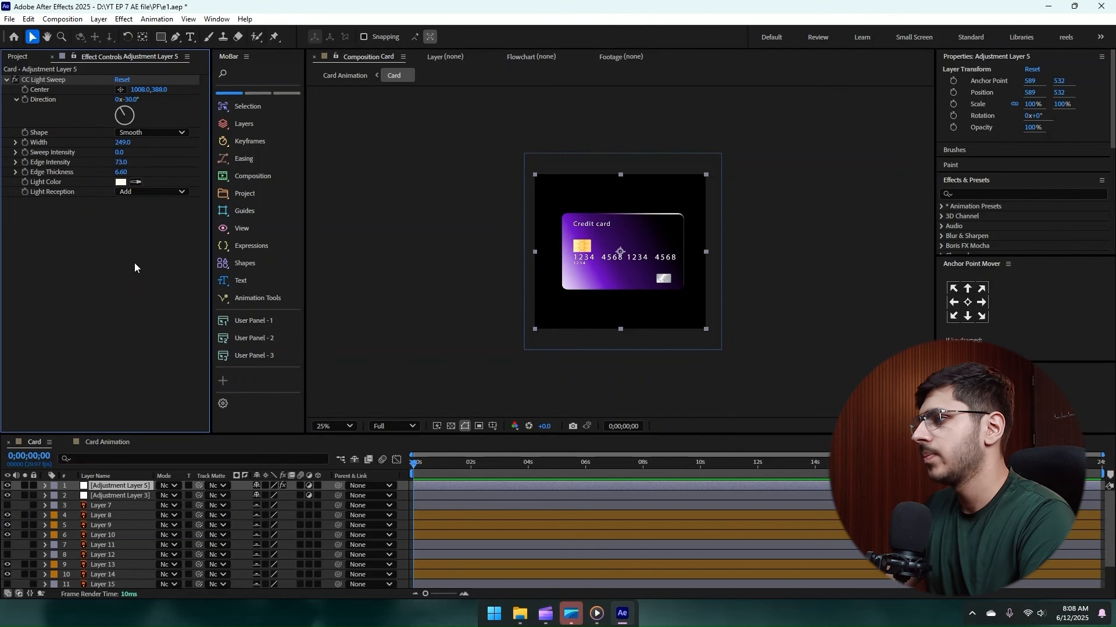
# - Rotate the light sweep's direction to 23° and reduce its edge intensity to 41, and return to the Card Animation composition
pyautogui.moveTo(132, 94); pyautogui.dragTo(169, 98)
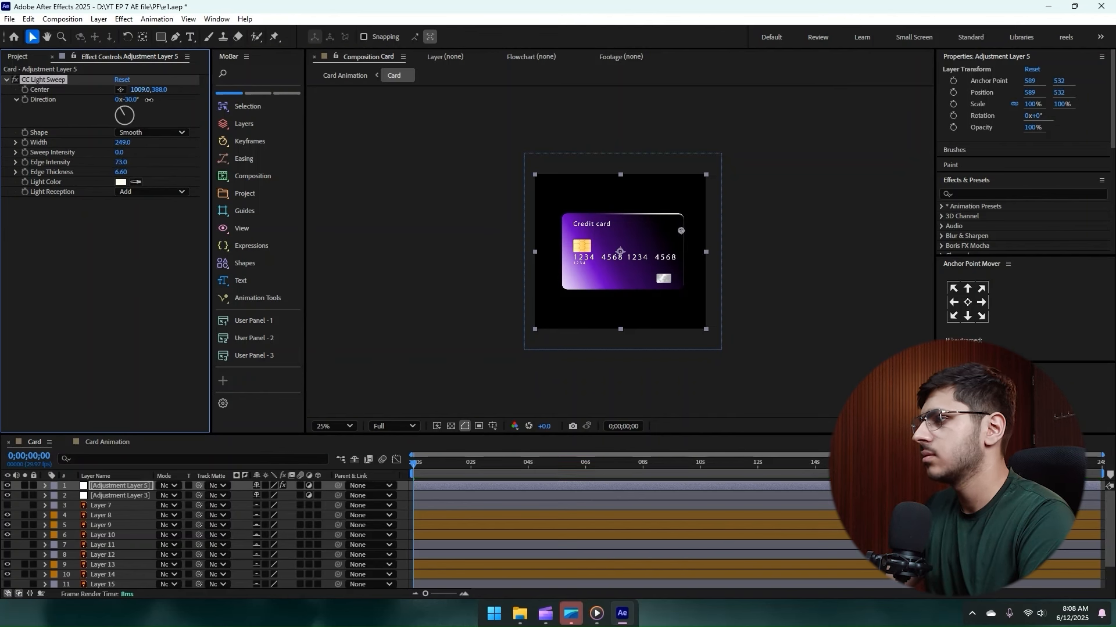
pyautogui.moveTo(121, 163); pyautogui.dragTo(102, 162)
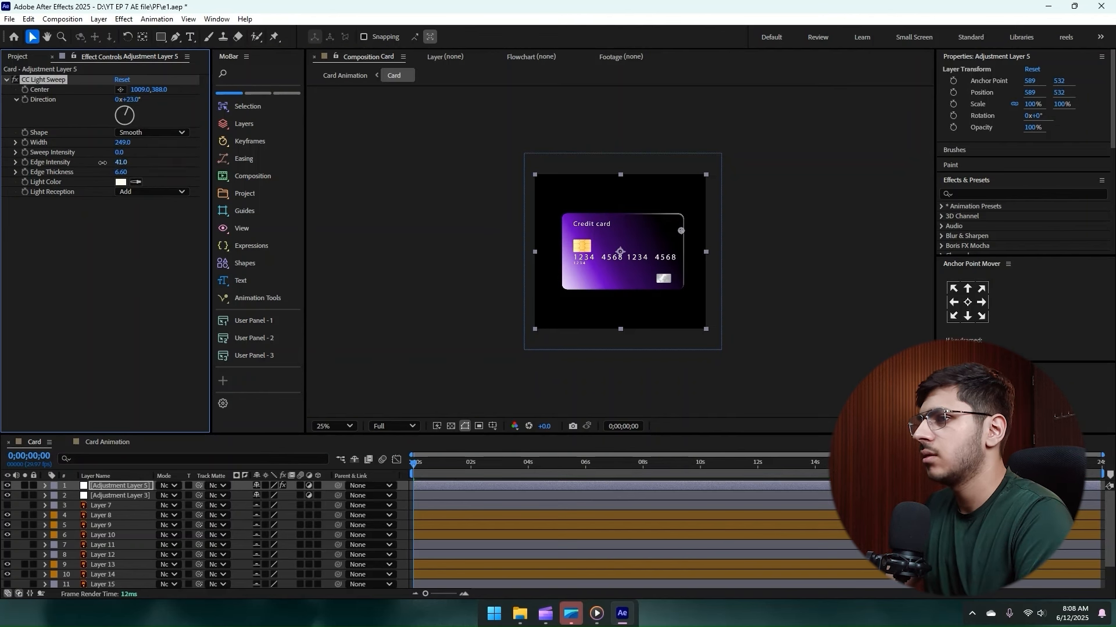
pyautogui.click(127, 242)
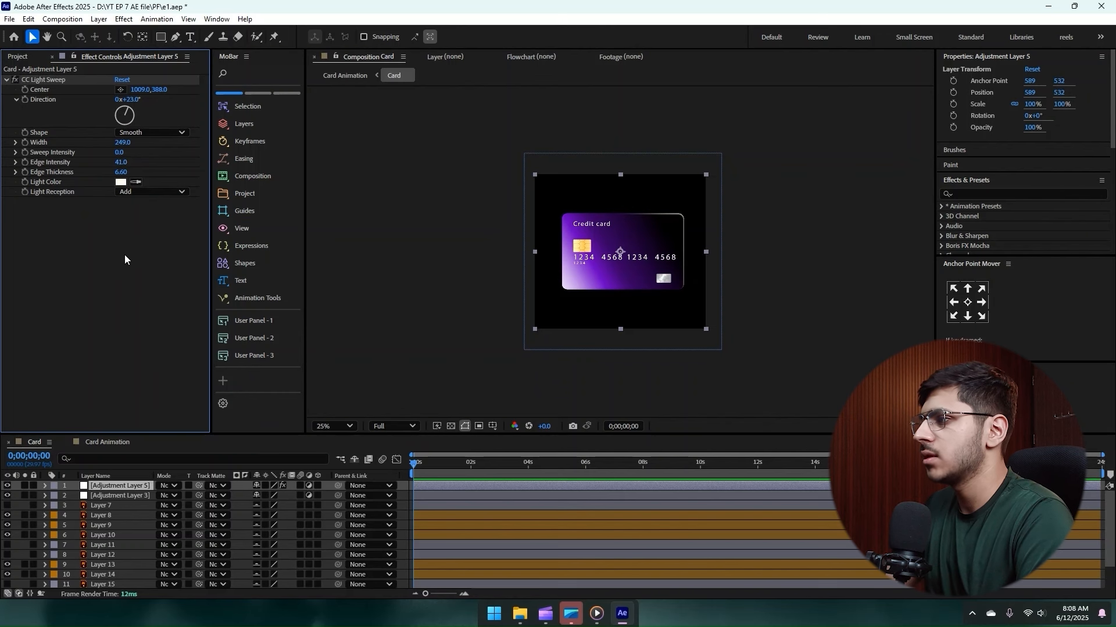
pyautogui.click(107, 442)
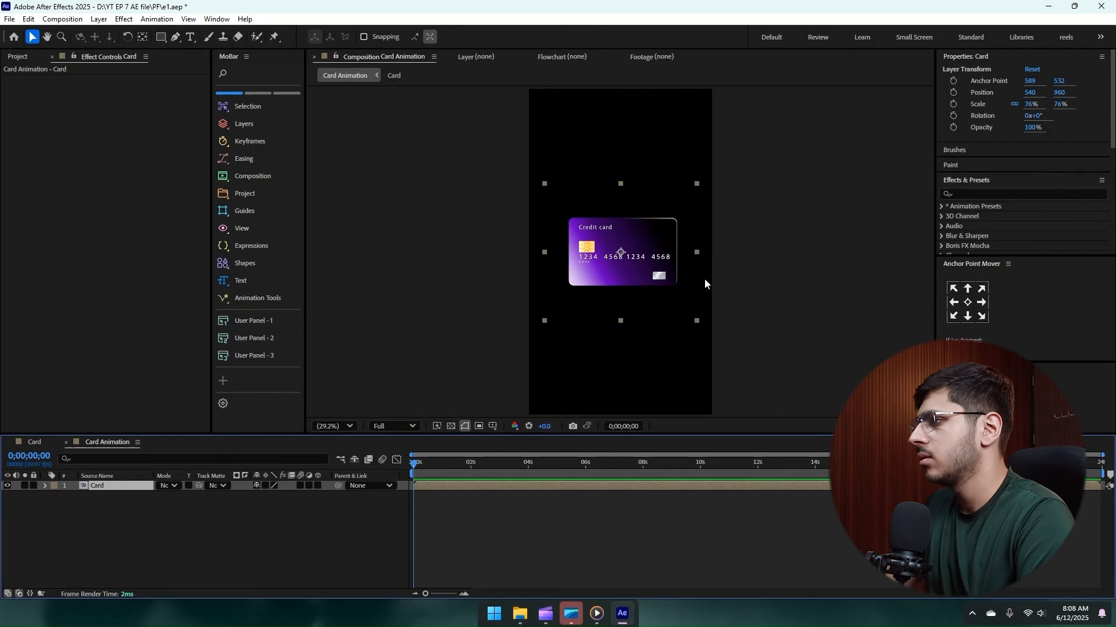
# - Examine the wallet shape around the card in the Media Player reference video, and return to After Effects
pyautogui.hotkey('alt', 'Tab')
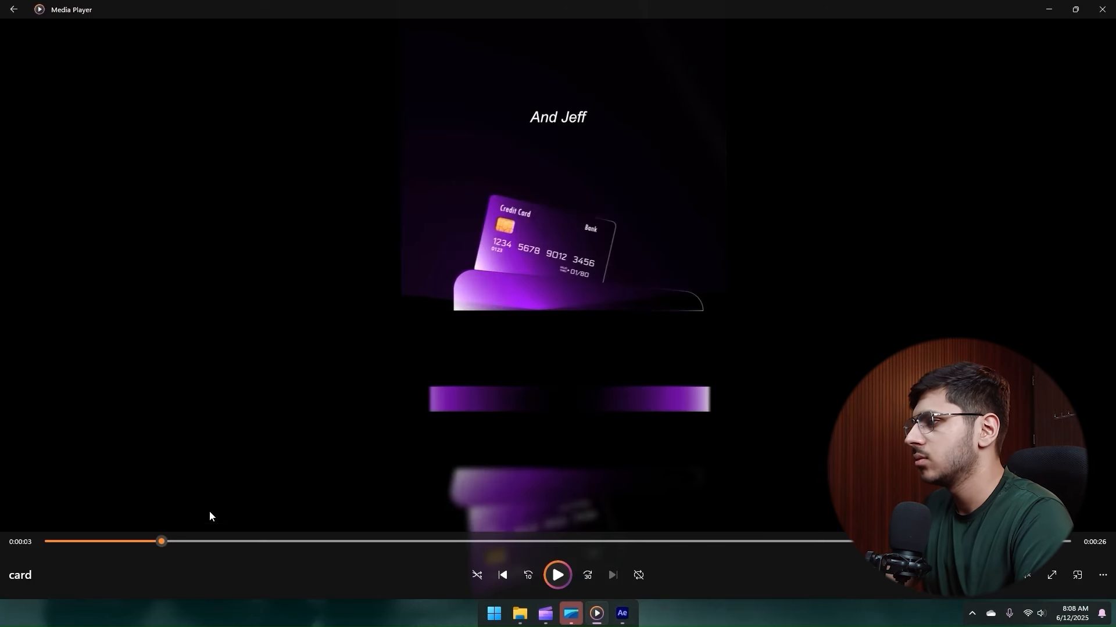
pyautogui.moveTo(165, 550)
pyautogui.mouseDown()
pyautogui.moveTo(145, 546)
pyautogui.moveTo(159, 547)
pyautogui.mouseUp()
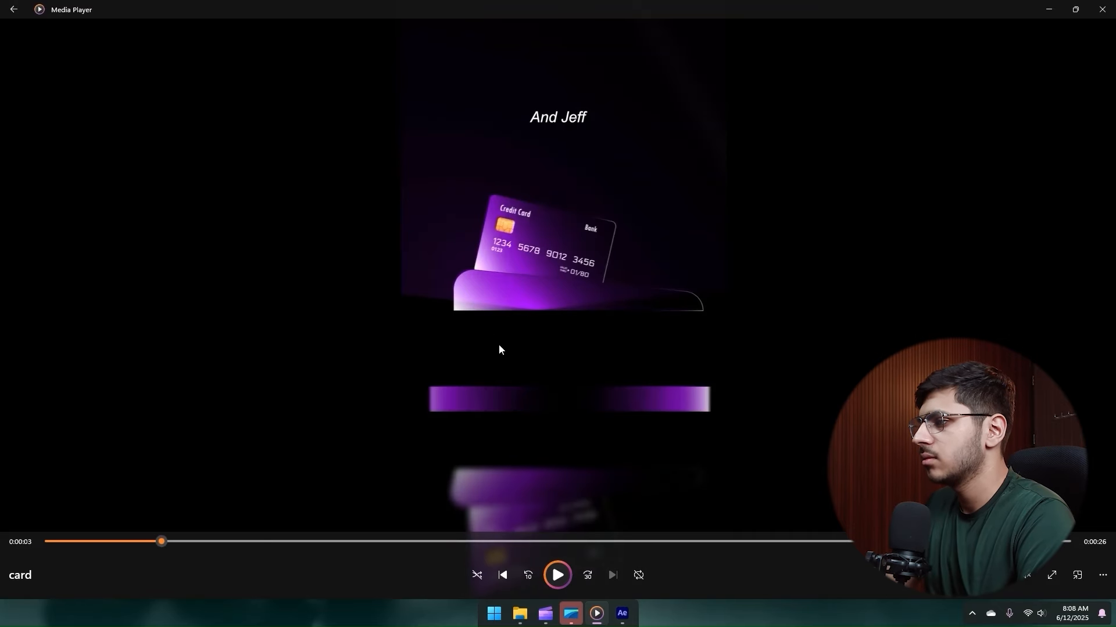
pyautogui.hotkey('alt', 'Tab')
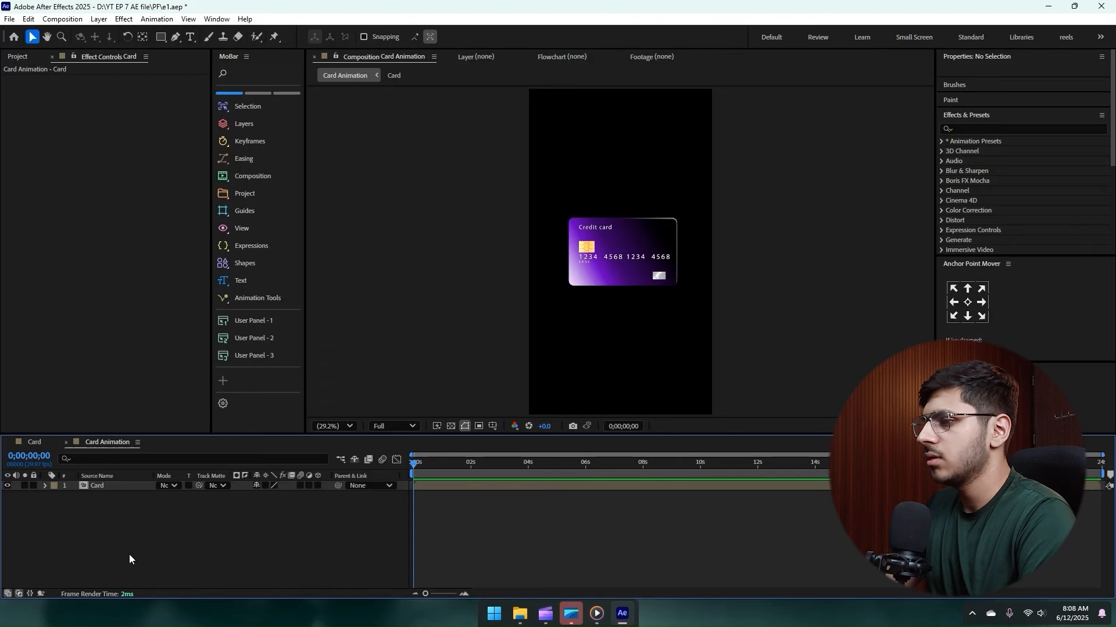
# - Lock and hide the Card layer, and draw a rounded rectangle about 726 × 524 px in the middle of the composition
pyautogui.click(161, 37)
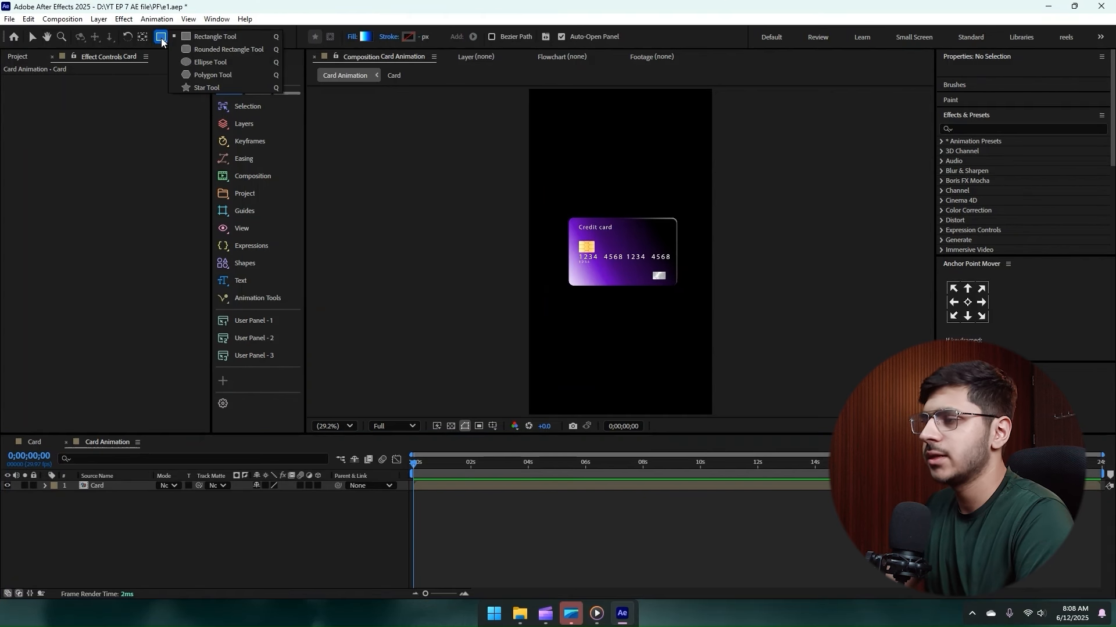
pyautogui.click(200, 50)
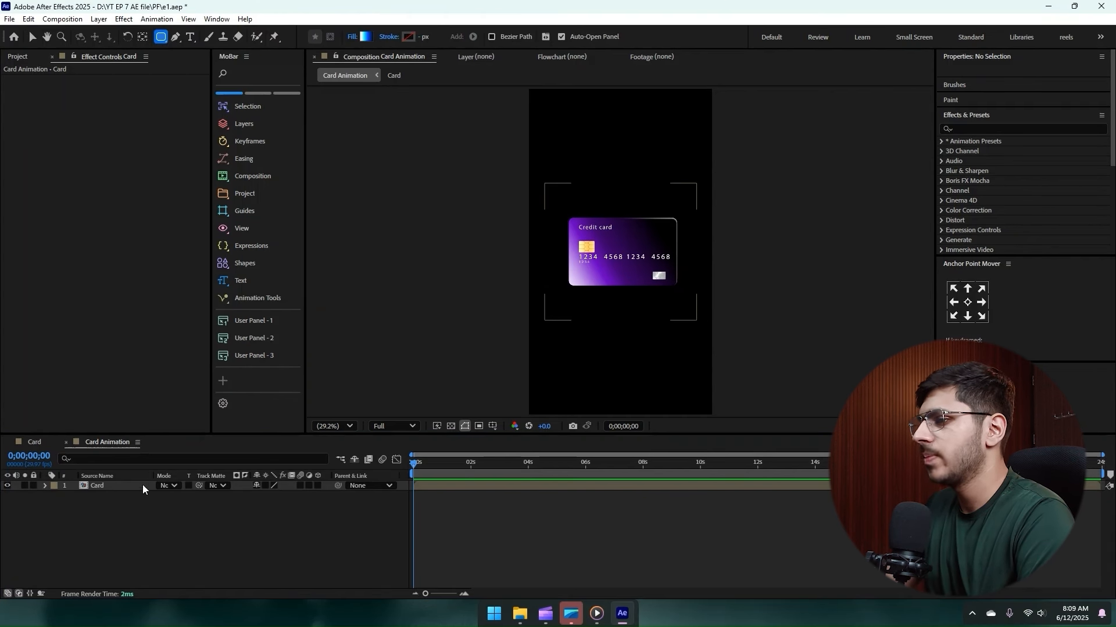
pyautogui.click(84, 487)
pyautogui.click(33, 486)
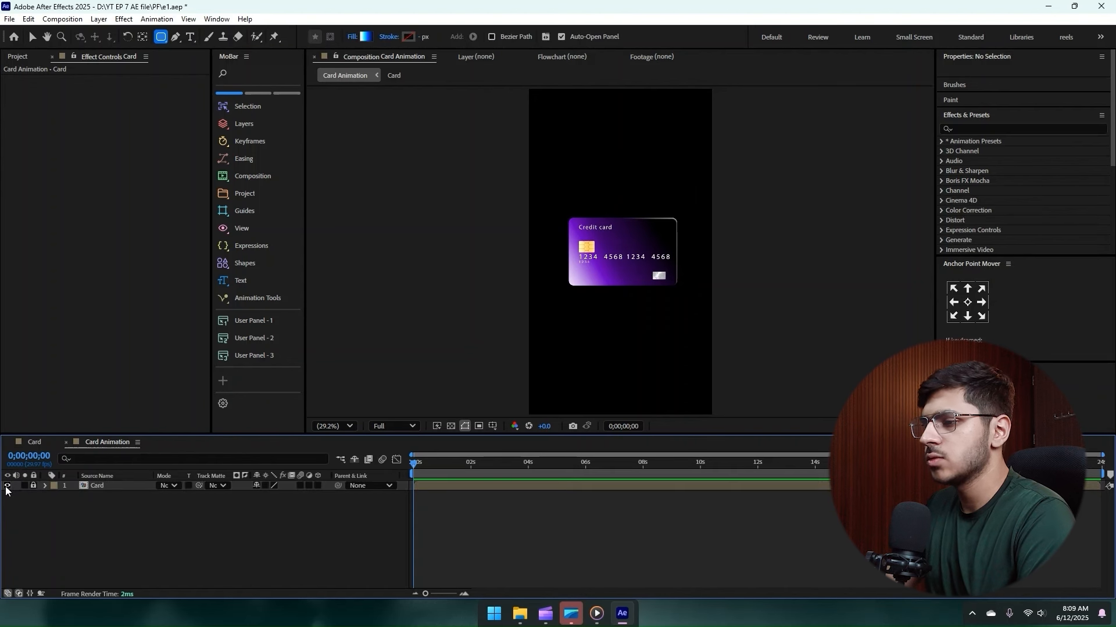
pyautogui.click(7, 486)
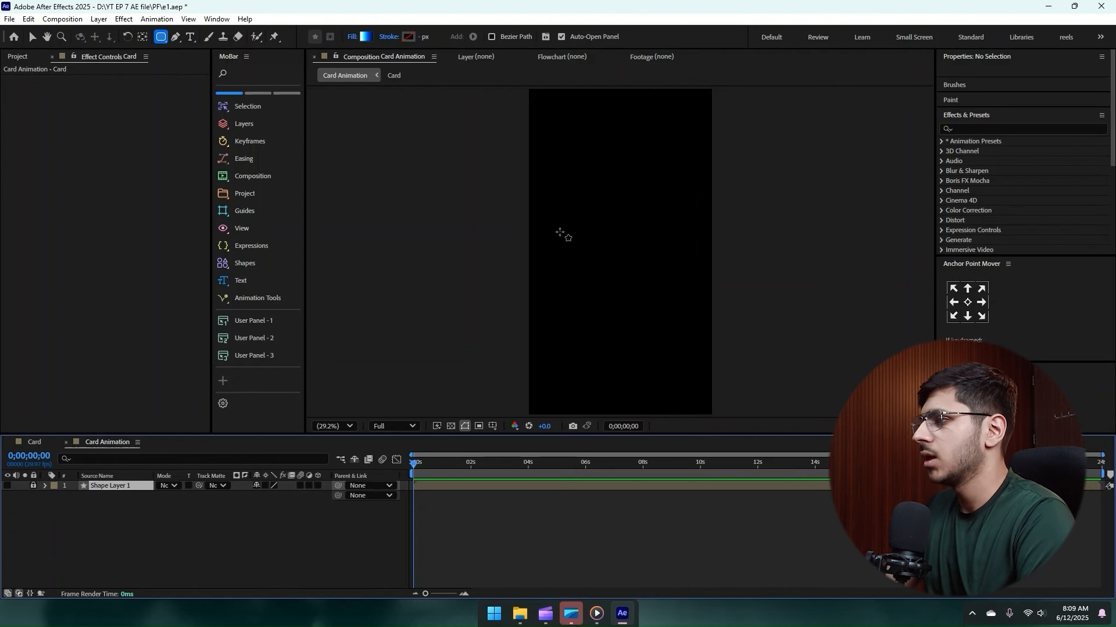
pyautogui.moveTo(558, 227); pyautogui.dragTo(680, 316)
pyautogui.click(32, 37)
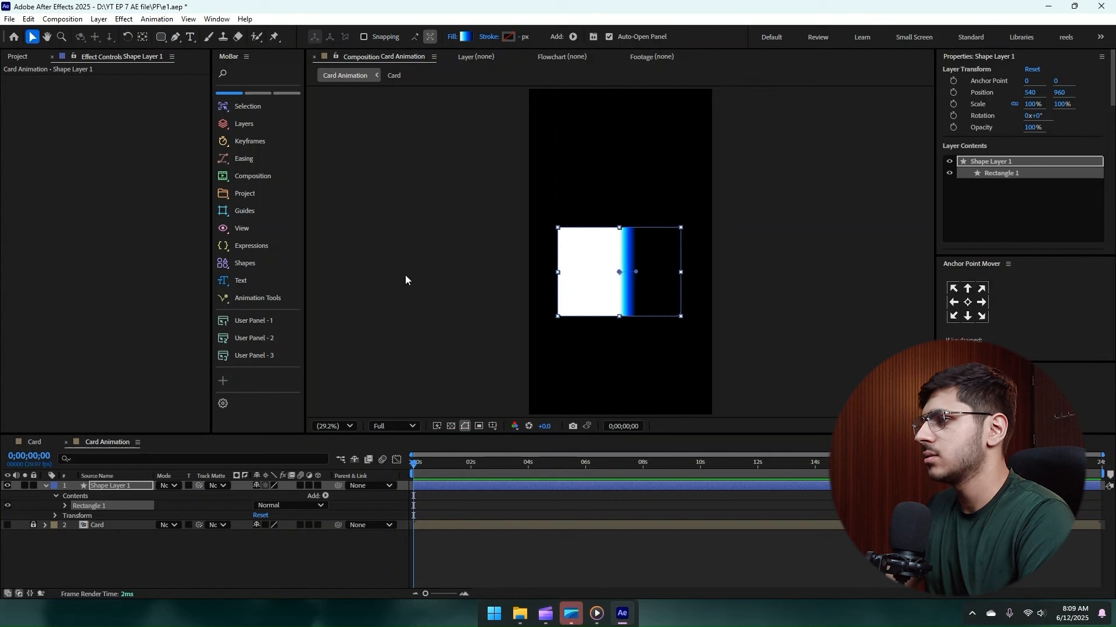
# - Set the roundness of the new shape layer's rectangle path to 107
pyautogui.click(64, 506)
pyautogui.click(75, 516)
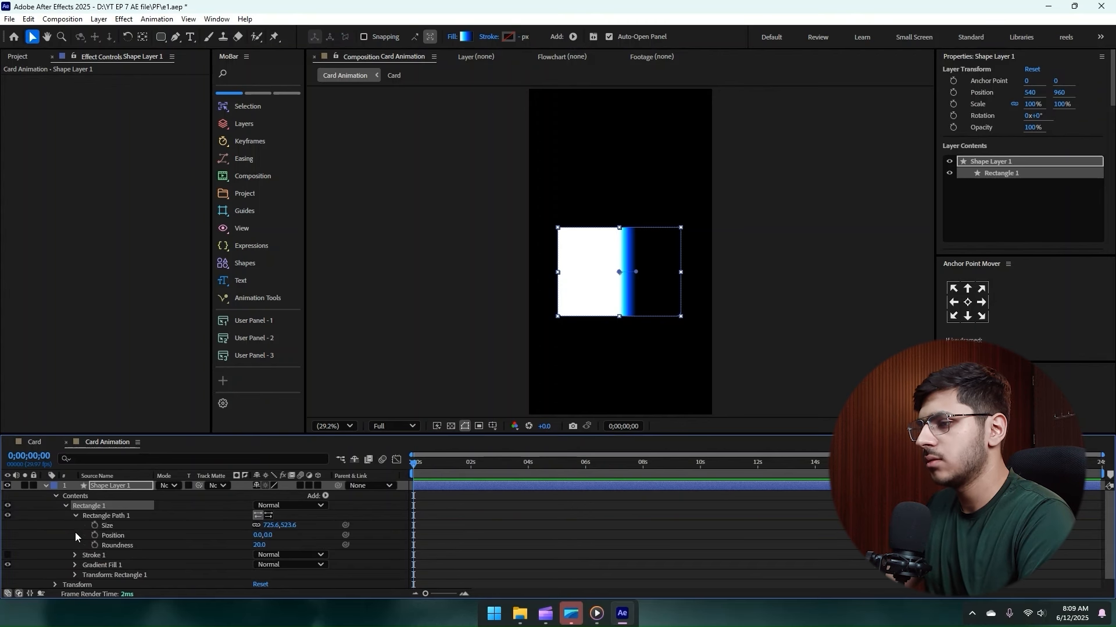
pyautogui.moveTo(254, 549); pyautogui.dragTo(306, 545)
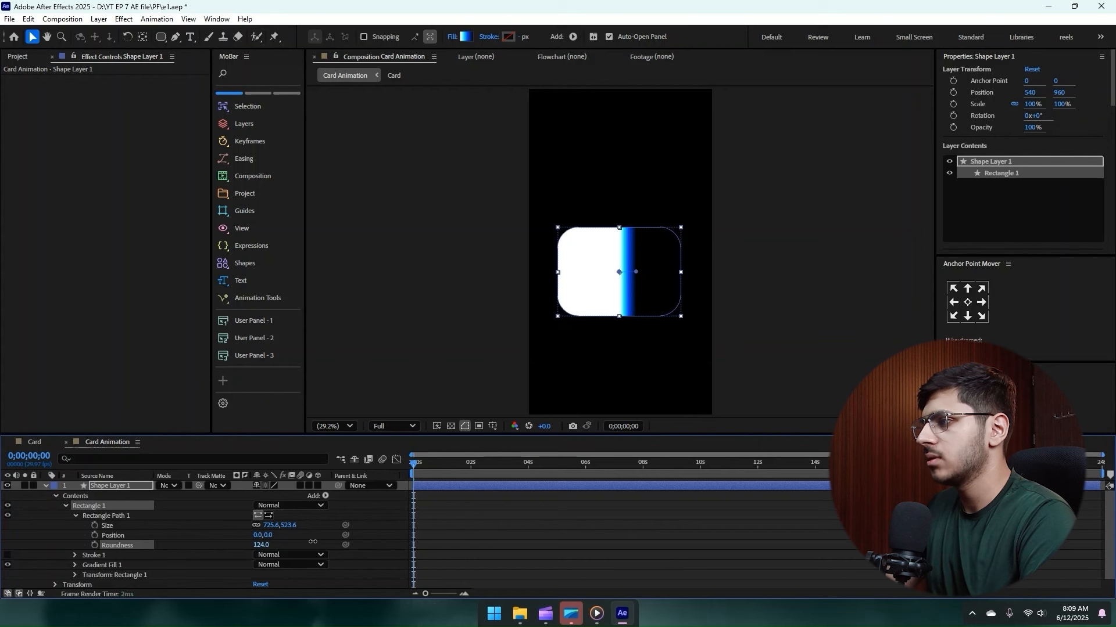
pyautogui.press('u')
# - Stretch the rounded rectangle to nearly the composition's full width, shift it below the centre and tilt it slightly clockwise
pyautogui.moveTo(678, 318); pyautogui.dragTo(702, 322)
pyautogui.moveTo(658, 298); pyautogui.dragTo(659, 325)
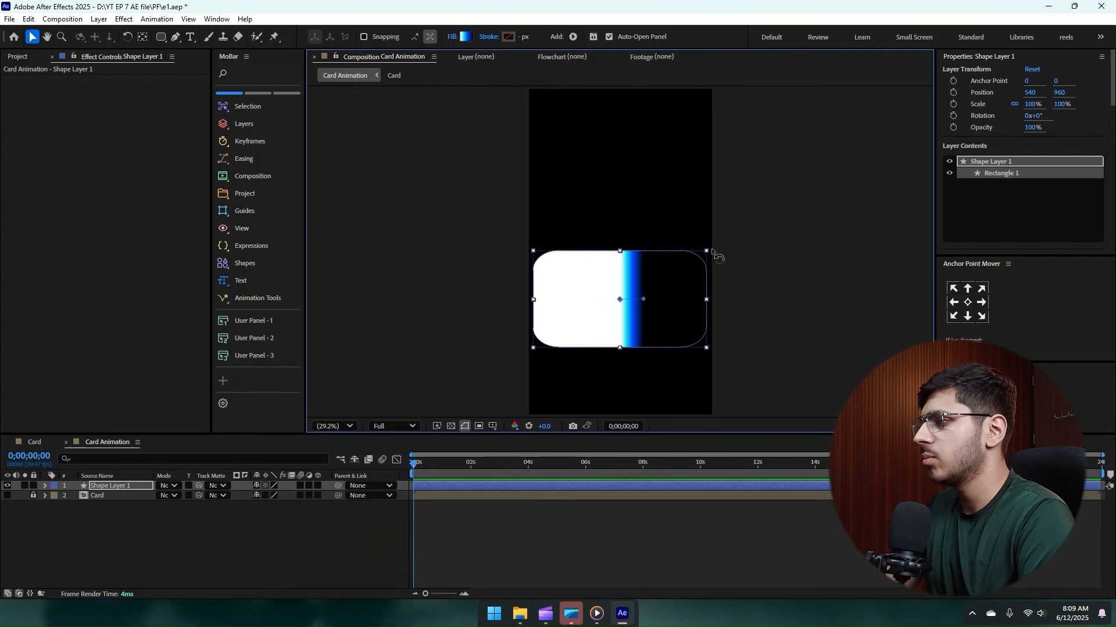
pyautogui.moveTo(710, 249); pyautogui.dragTo(695, 226)
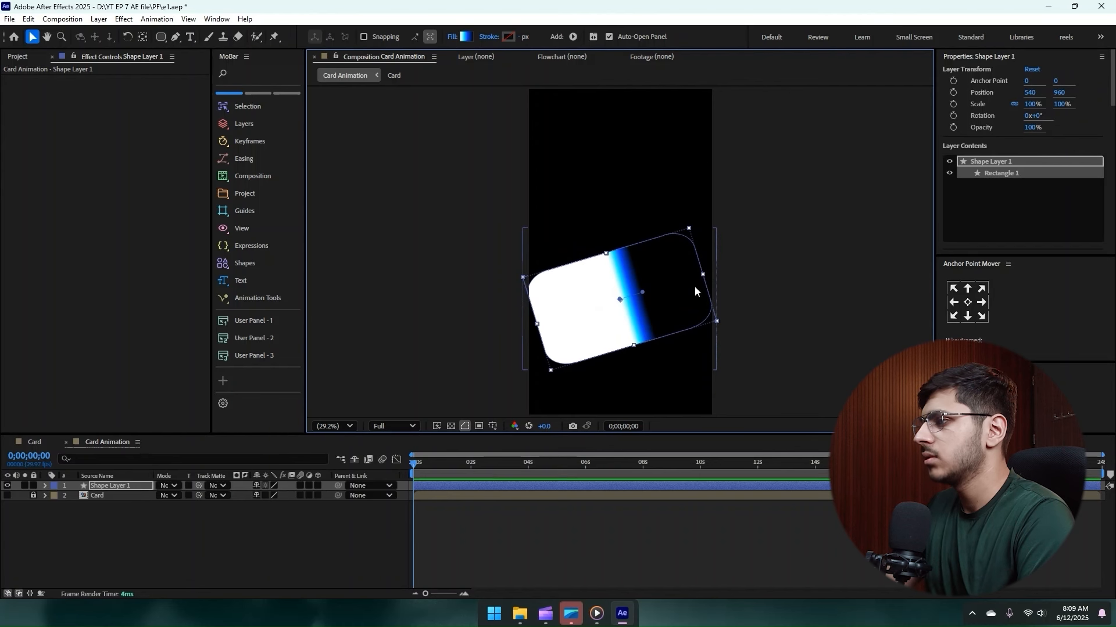
pyautogui.hotkey('ctrl', 'z')
pyautogui.moveTo(688, 313); pyautogui.dragTo(687, 312)
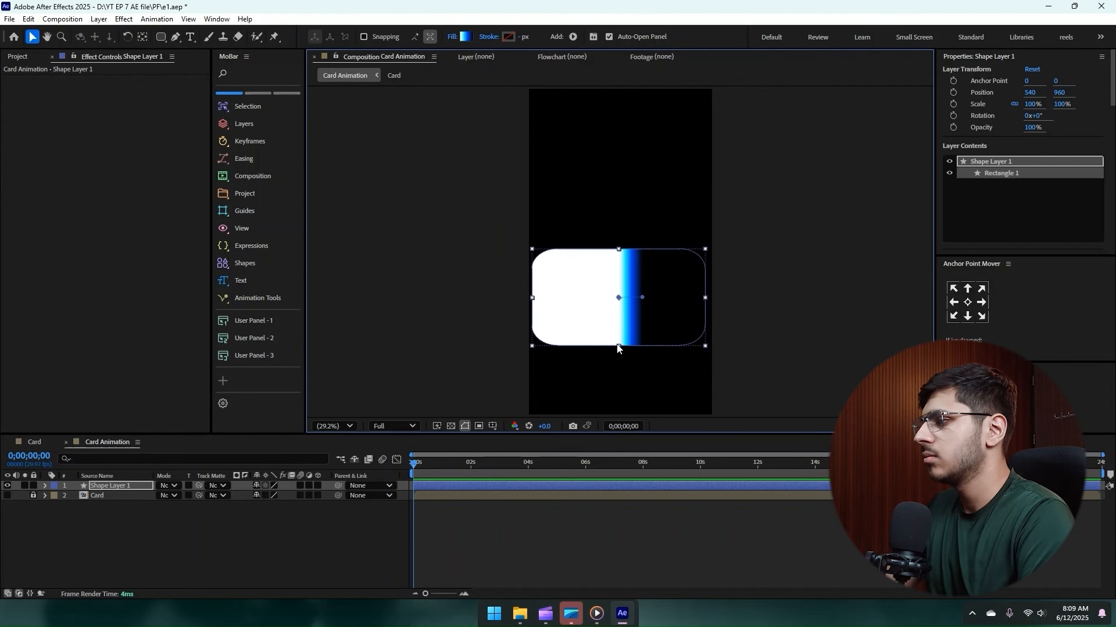
pyautogui.moveTo(618, 346); pyautogui.dragTo(618, 351)
pyautogui.moveTo(717, 244); pyautogui.dragTo(720, 254)
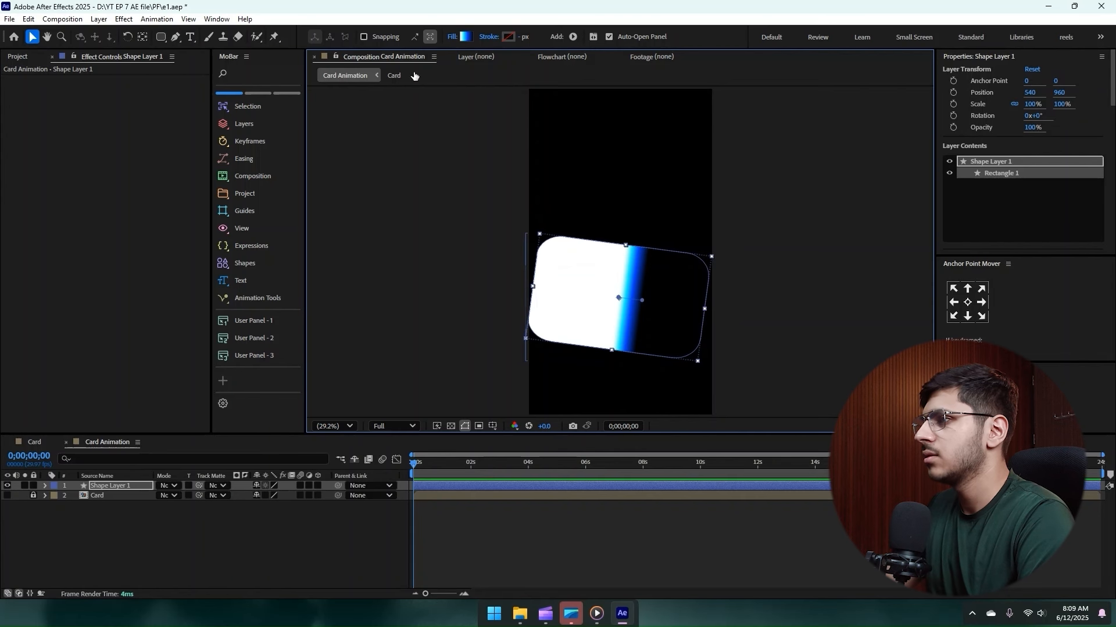
# - Draw an inverted rectangular mask over the lower part of the tilted shape, leaving only its upper strip
pyautogui.click(160, 36)
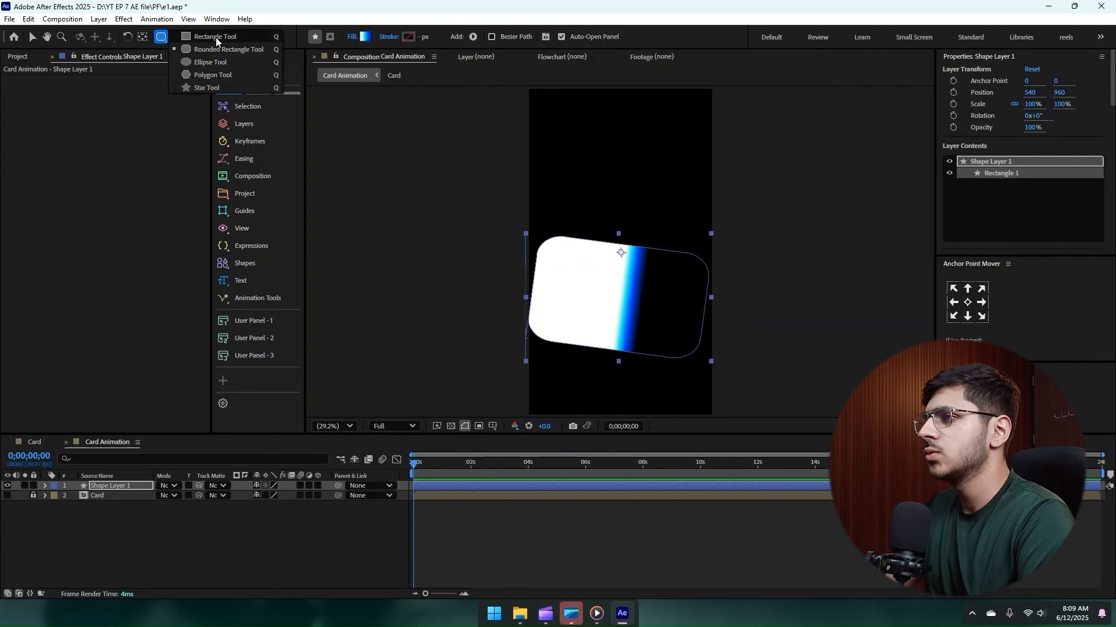
pyautogui.click(198, 36)
pyautogui.click(331, 37)
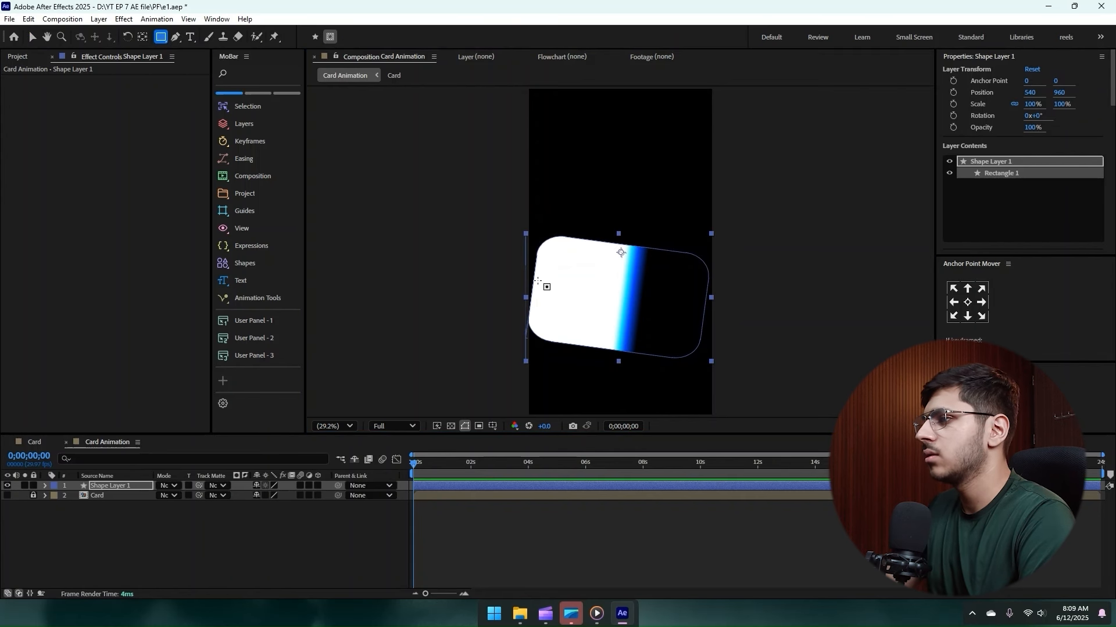
pyautogui.moveTo(493, 262); pyautogui.dragTo(738, 372)
pyautogui.scroll(-1, 245, 544)
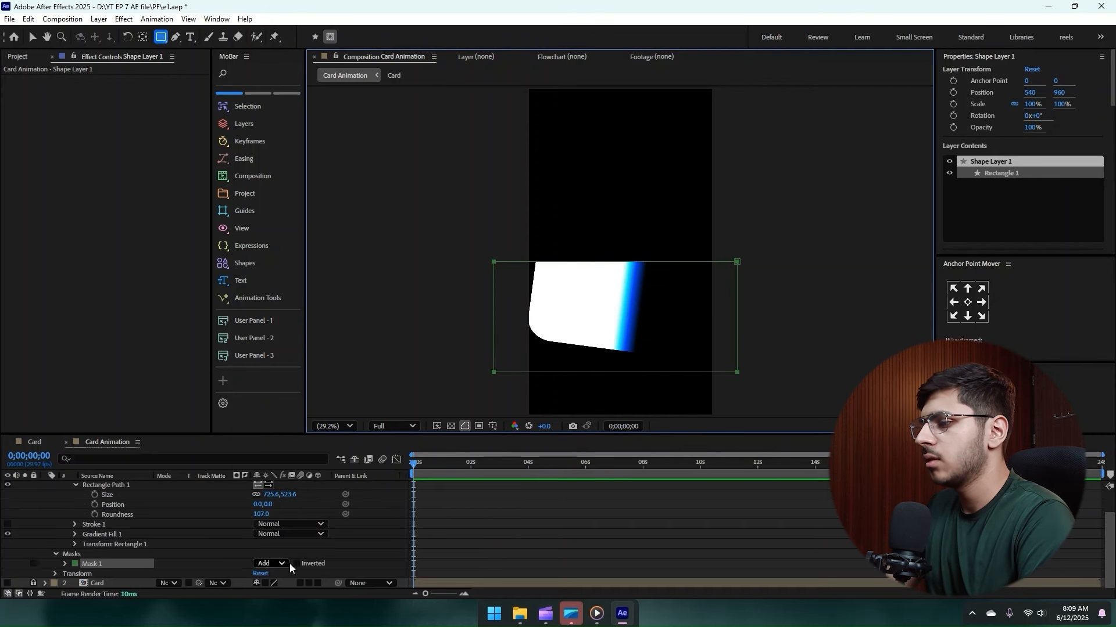
pyautogui.click(296, 564)
# - Move the mask's upper edge slightly down and collapse the shape layer's properties
pyautogui.click(34, 39)
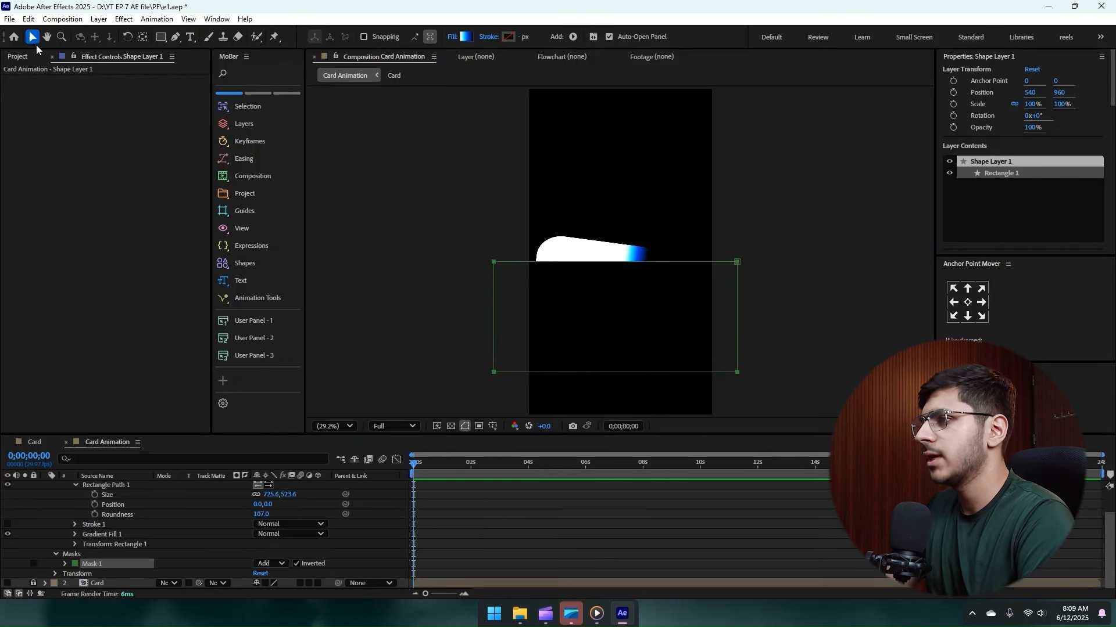
pyautogui.doubleClick(620, 263)
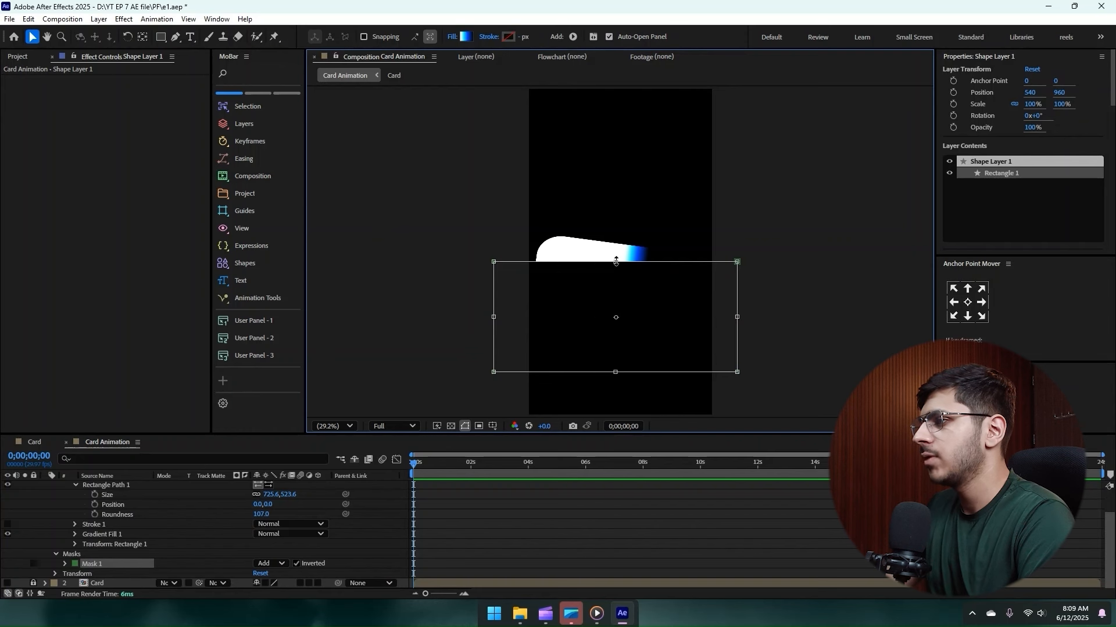
pyautogui.click(33, 506)
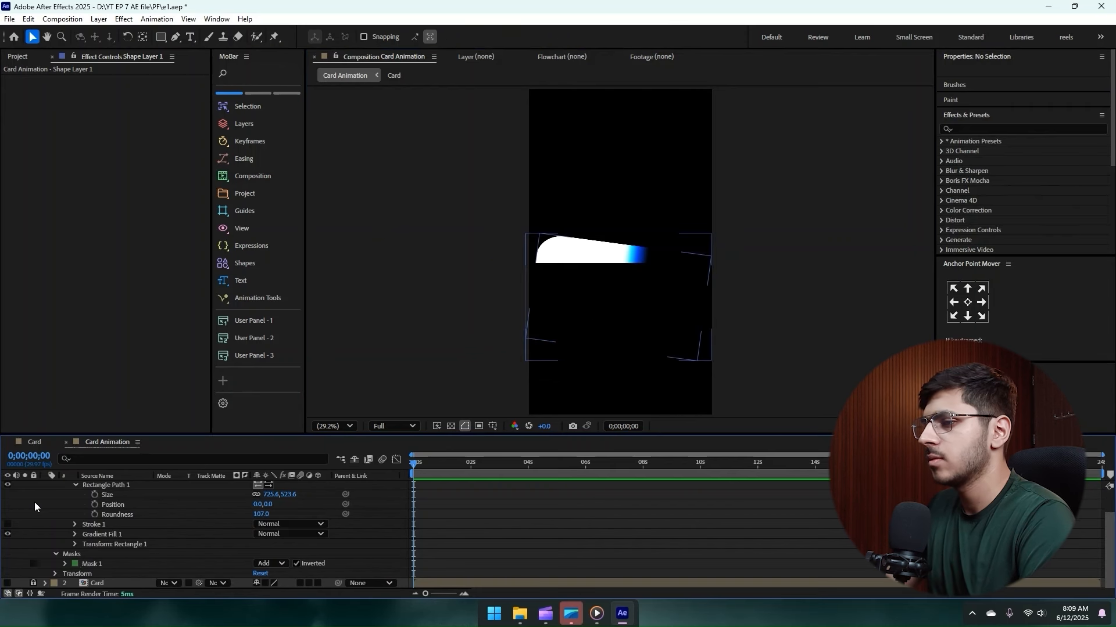
pyautogui.scroll(2, 37, 494)
pyautogui.click(46, 486)
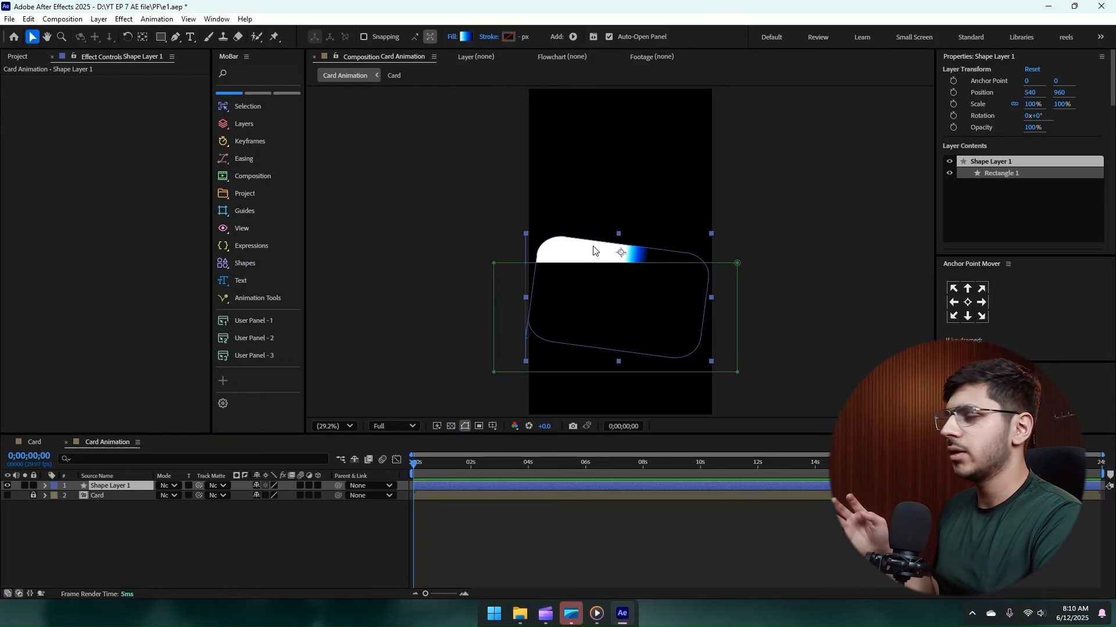
# - Stretch the shape's gradient so it runs from beyond the strip's left end to near its right end
pyautogui.doubleClick(602, 258)
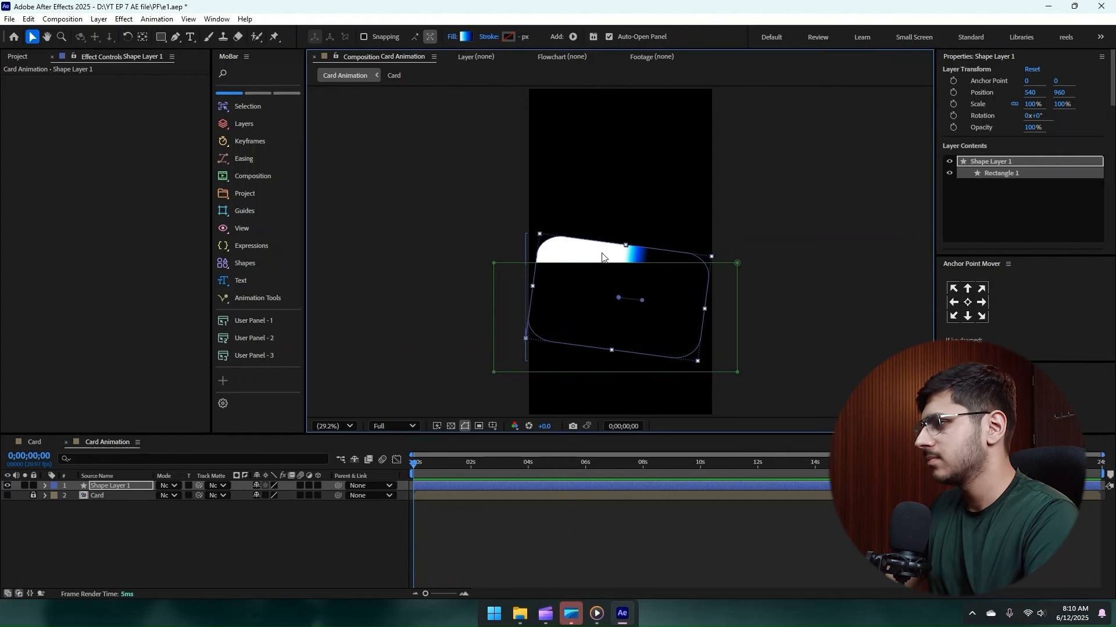
pyautogui.moveTo(619, 298); pyautogui.dragTo(686, 276)
pyautogui.moveTo(526, 251); pyautogui.dragTo(521, 250)
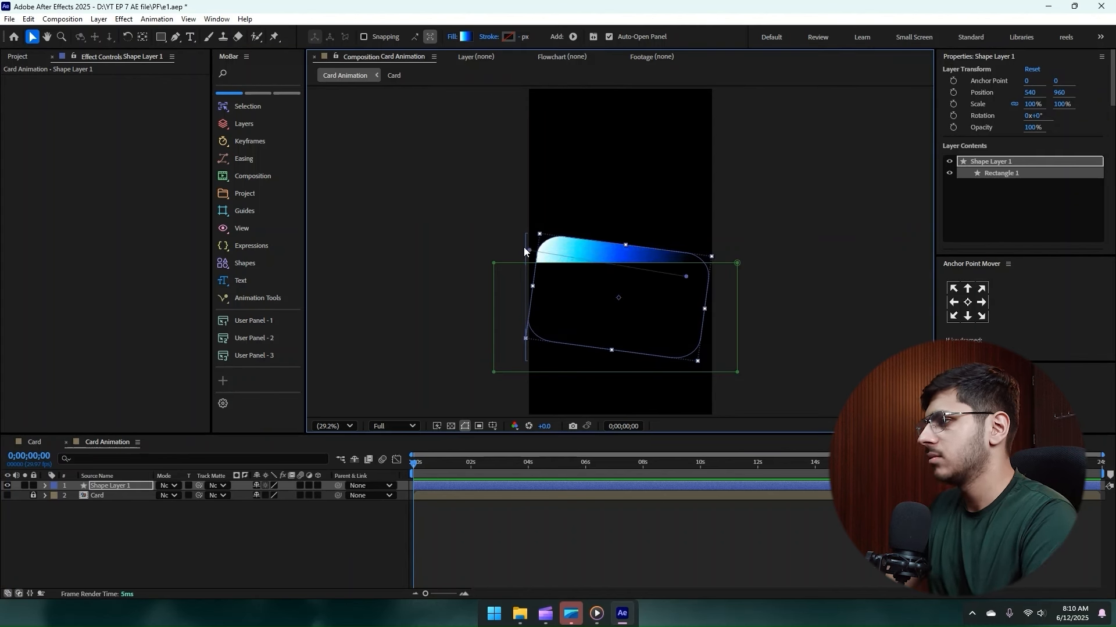
pyautogui.click(72, 528)
# - Apply the Tritone effect to the shape layer and set its midtones to purple 8400FF
pyautogui.click(99, 486)
pyautogui.hotkey('ctrl', 'space')
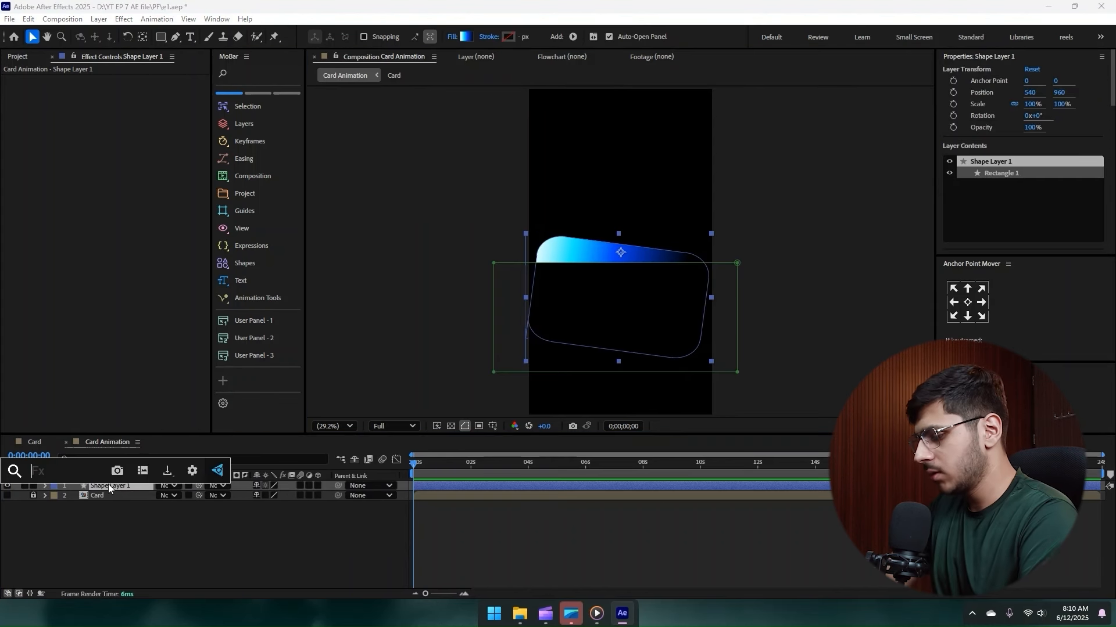
pyautogui.write('tri')
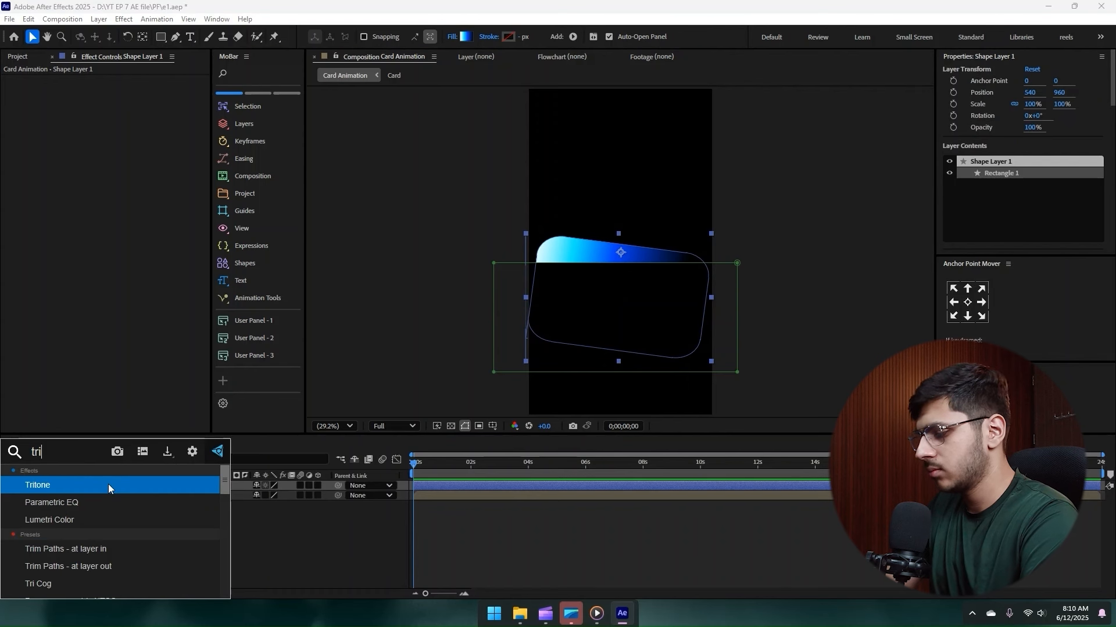
pyautogui.press('Return')
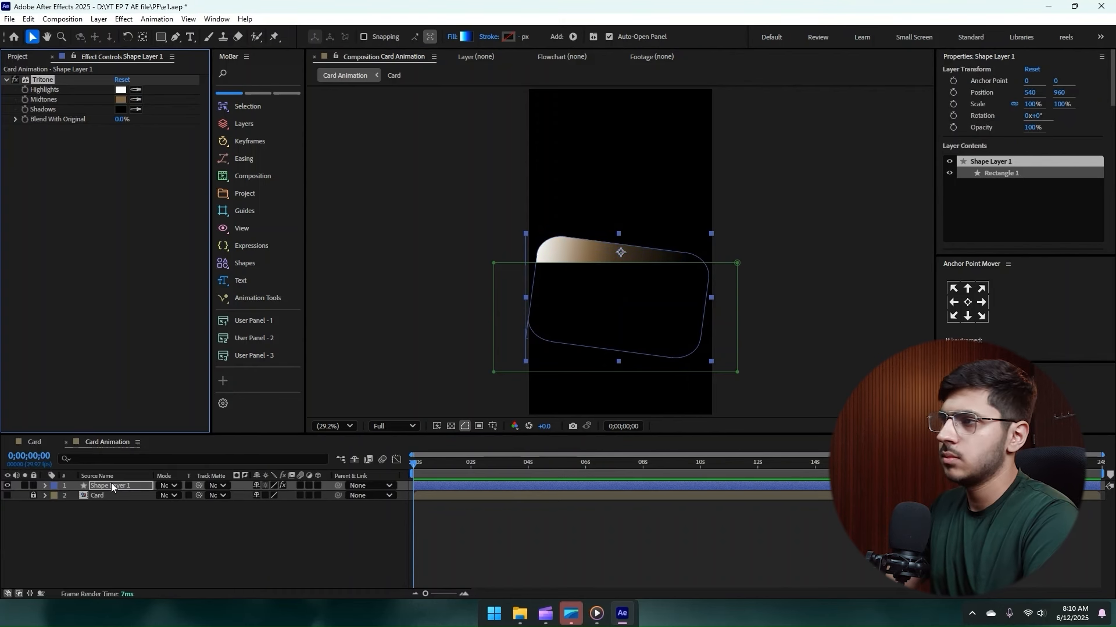
pyautogui.click(121, 99)
pyautogui.click(590, 269)
pyautogui.moveTo(560, 251); pyautogui.dragTo(640, 218)
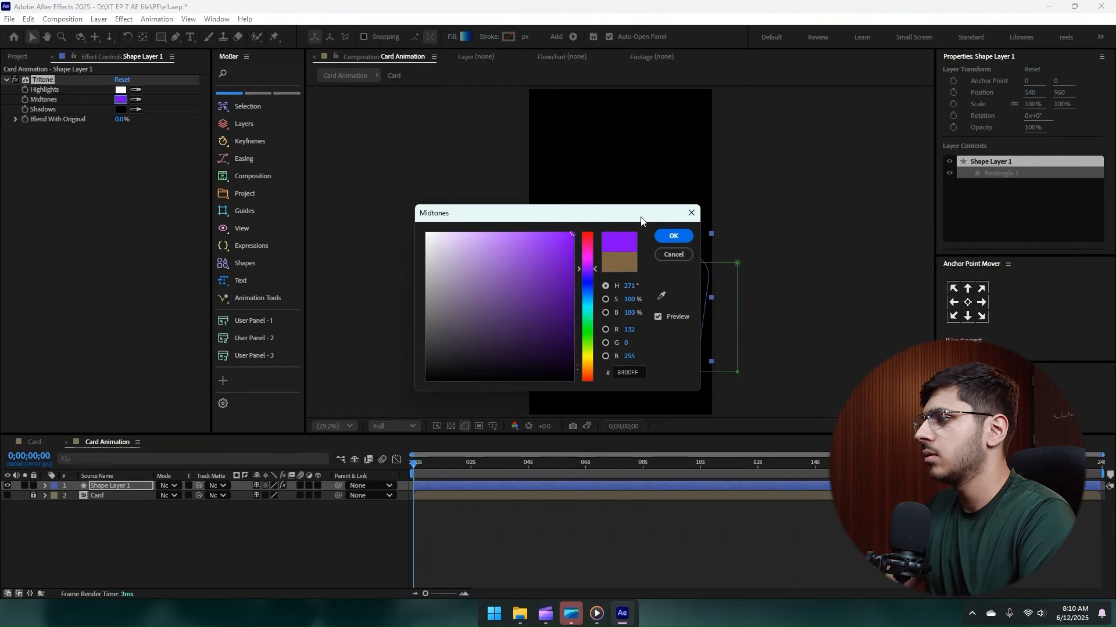
pyautogui.click(666, 236)
pyautogui.click(84, 528)
# - Show and unlock the Card layer, stack it above the shape layer and move the card up to about 550, 686
pyautogui.click(7, 495)
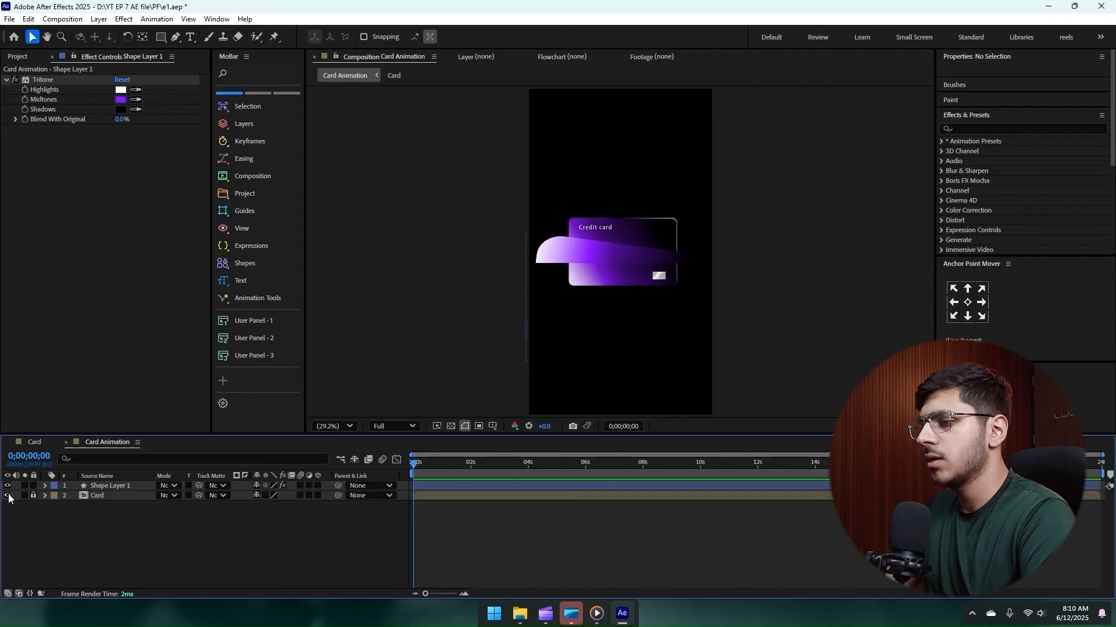
pyautogui.click(100, 487)
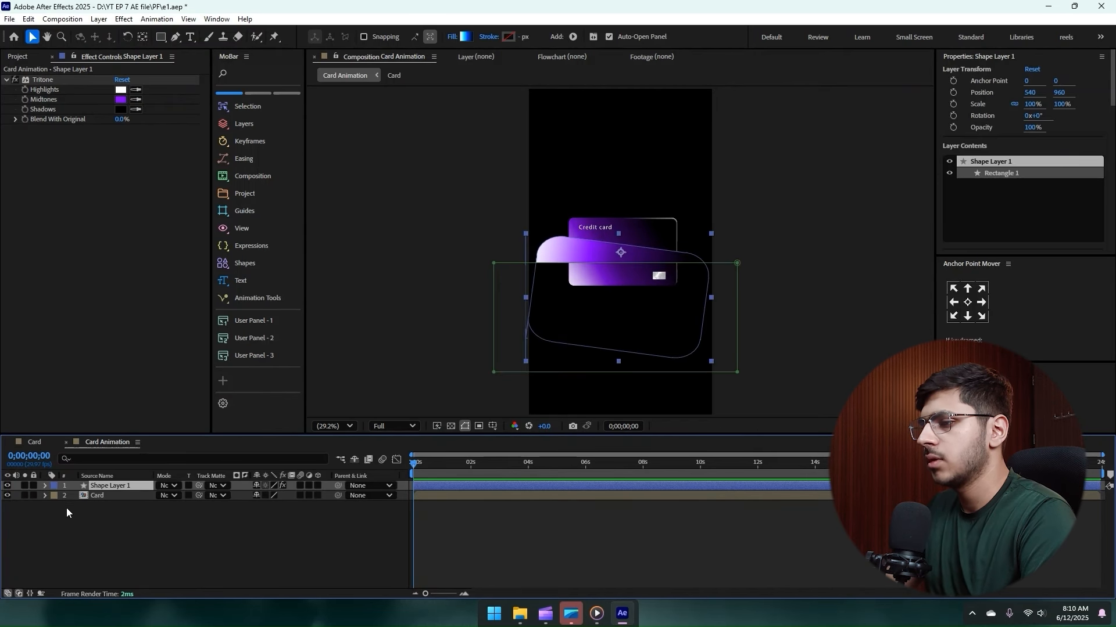
pyautogui.moveTo(109, 496); pyautogui.dragTo(108, 482)
pyautogui.click(102, 545)
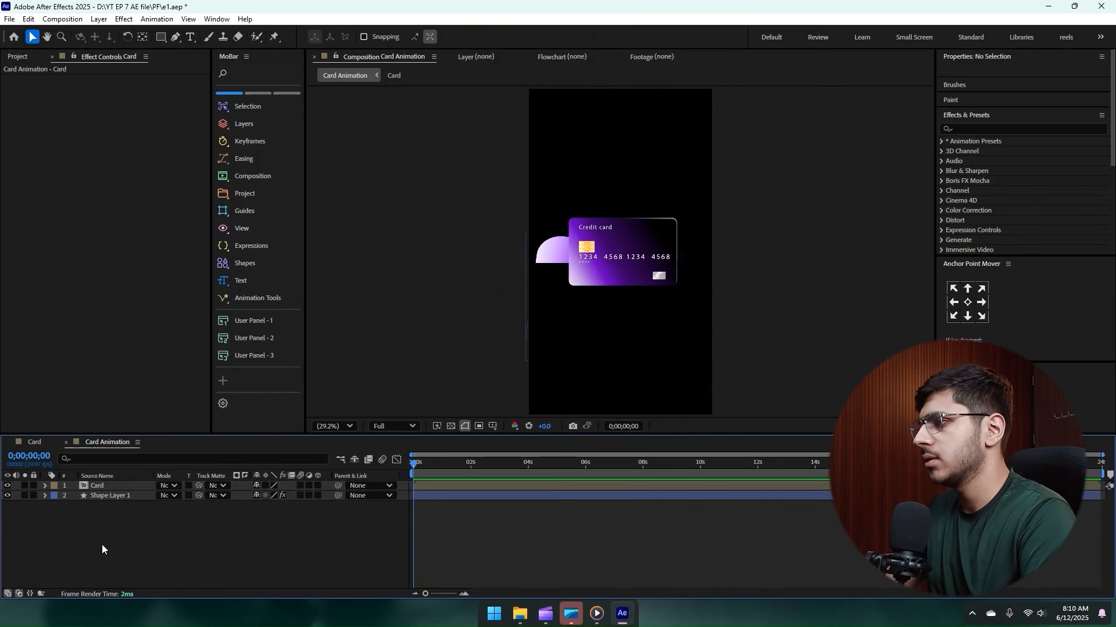
pyautogui.moveTo(618, 250); pyautogui.dragTo(620, 204)
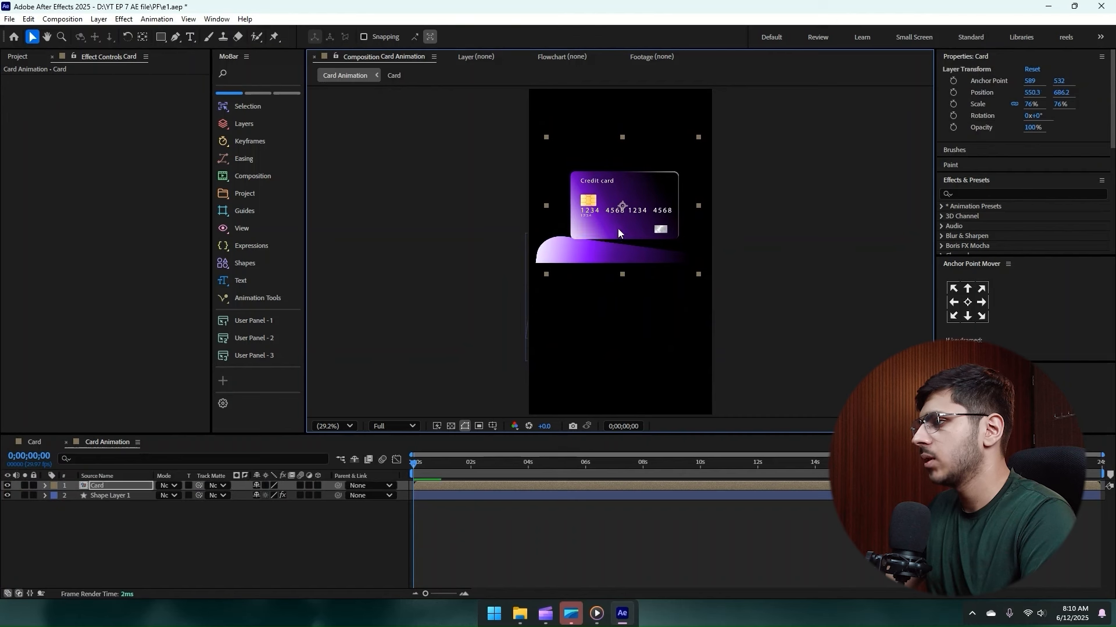
# - Scale the card down to 61% and rotate it to 9°
pyautogui.press('s')
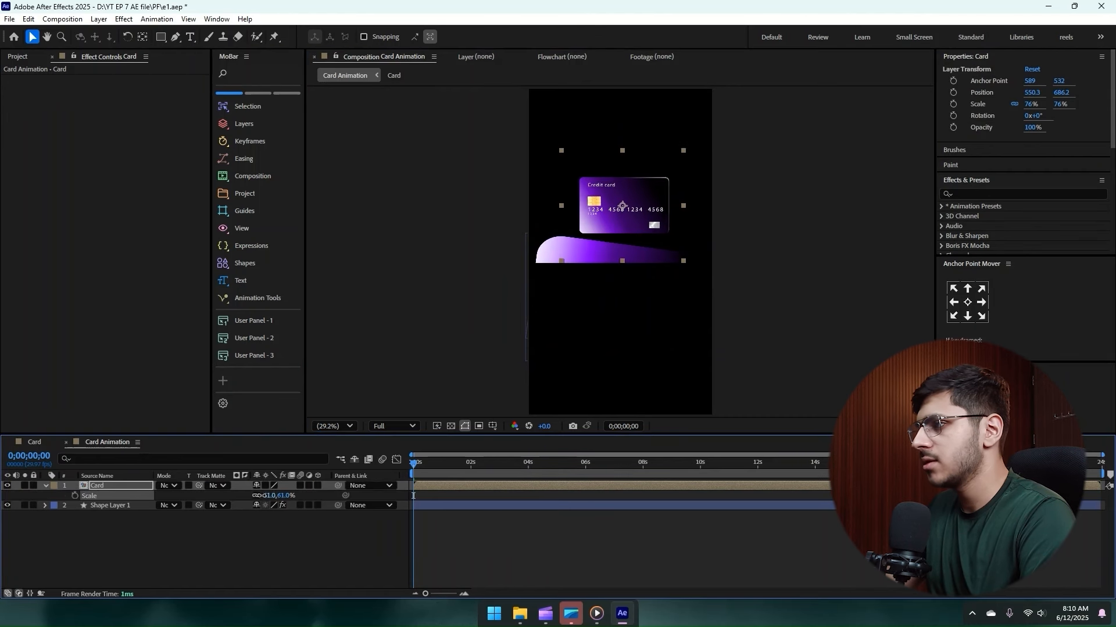
pyautogui.moveTo(277, 496); pyautogui.dragTo(264, 495)
pyautogui.press('s')
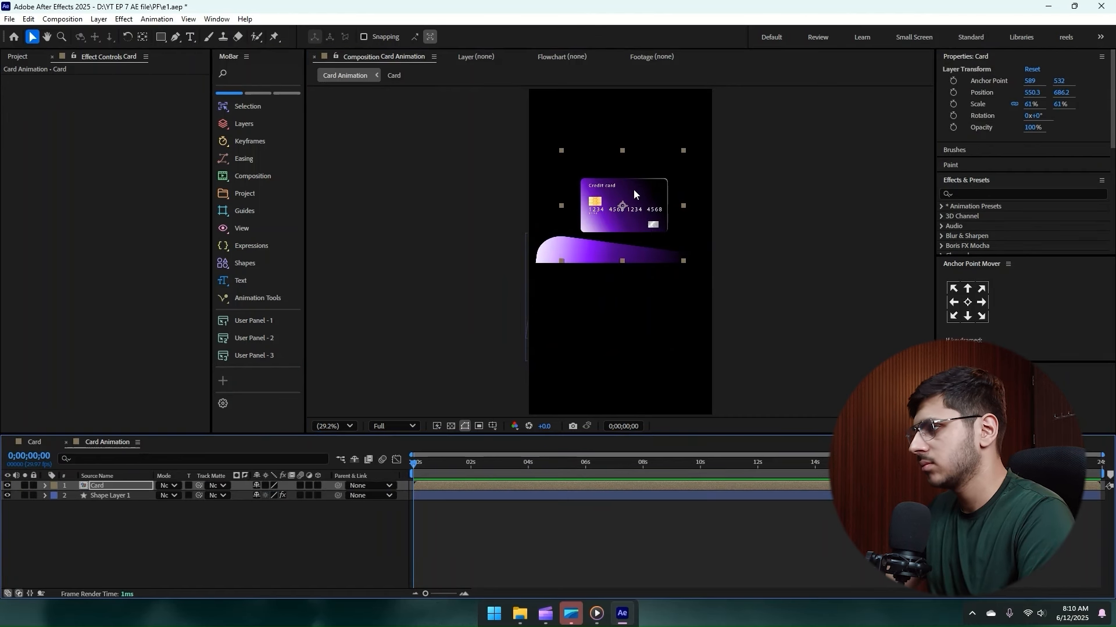
pyautogui.scroll(1, 650, 195)
pyautogui.moveTo(649, 195); pyautogui.dragTo(636, 234)
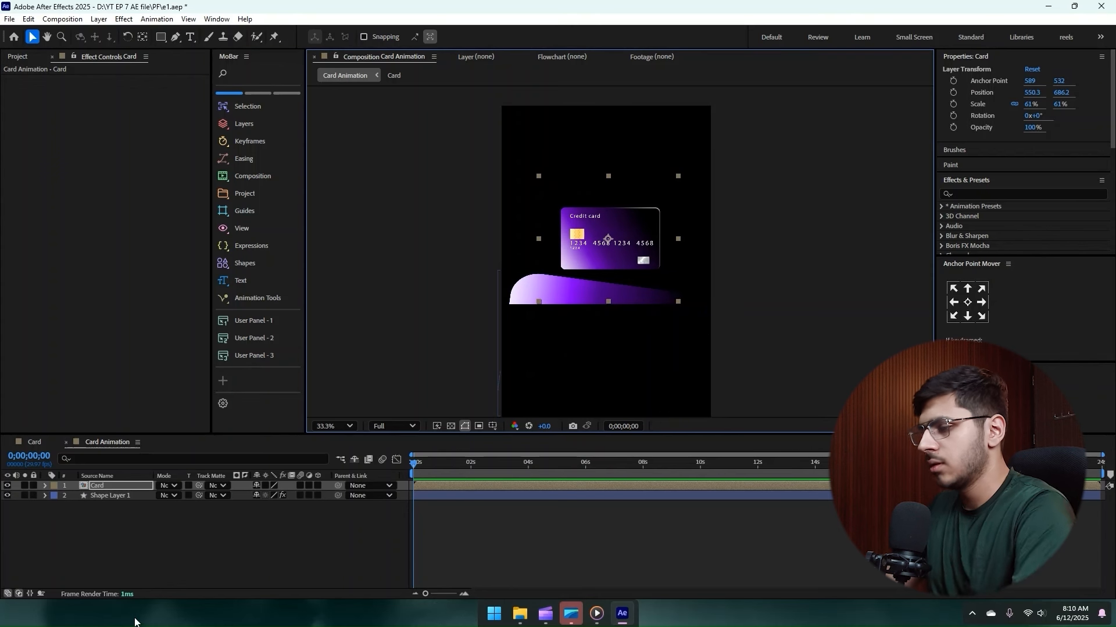
pyautogui.press('r')
pyautogui.moveTo(272, 496); pyautogui.dragTo(277, 497)
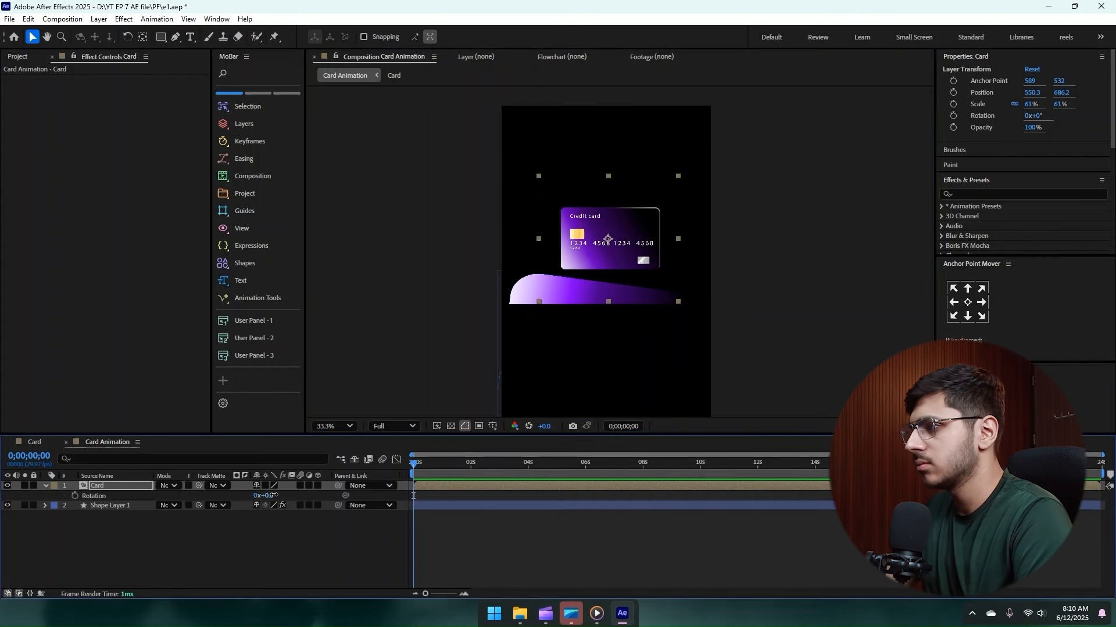
# - At 0;00;01;05, place the Card layer behind the shape layer and move the card to about 475, 761, partly tucked behind the strip
pyautogui.moveTo(414, 467); pyautogui.dragTo(481, 471)
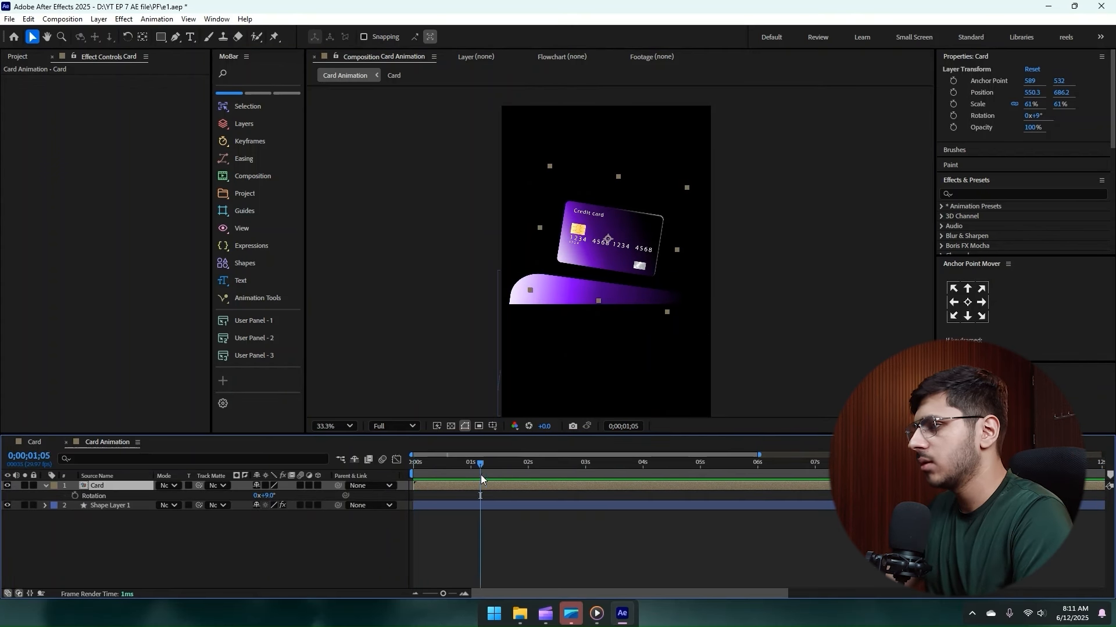
pyautogui.moveTo(602, 266); pyautogui.dragTo(586, 279)
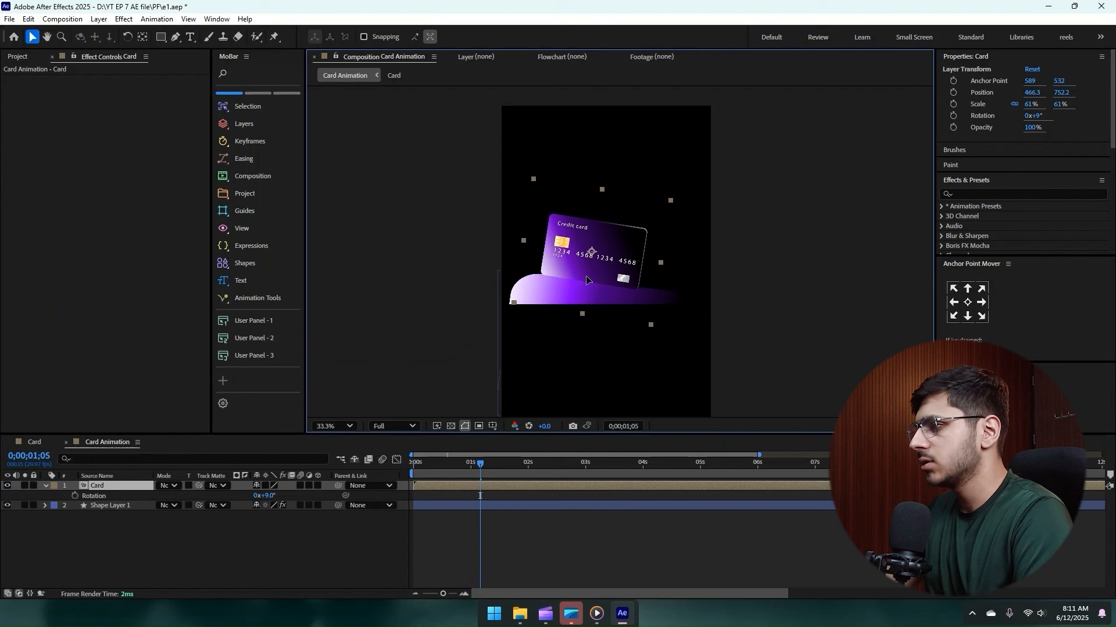
pyautogui.moveTo(100, 488); pyautogui.dragTo(94, 524)
pyautogui.moveTo(608, 270); pyautogui.dragTo(610, 272)
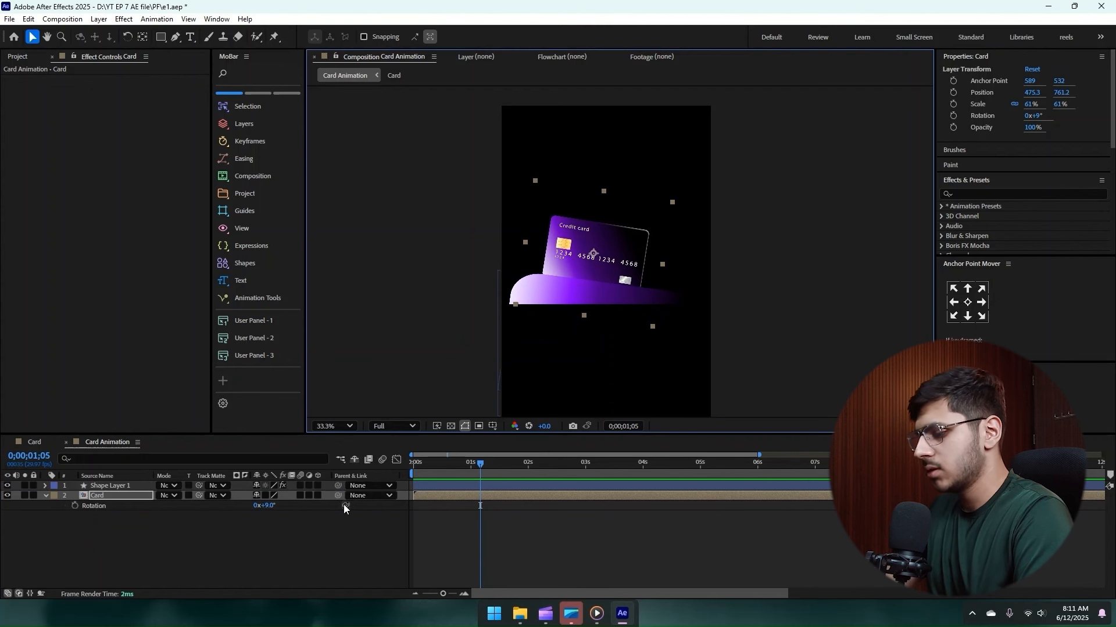
# - Set the Card layer's rotation to 10° and add a position keyframe for it at 0;00;01;05
pyautogui.press('r')
pyautogui.moveTo(269, 505); pyautogui.dragTo(271, 506)
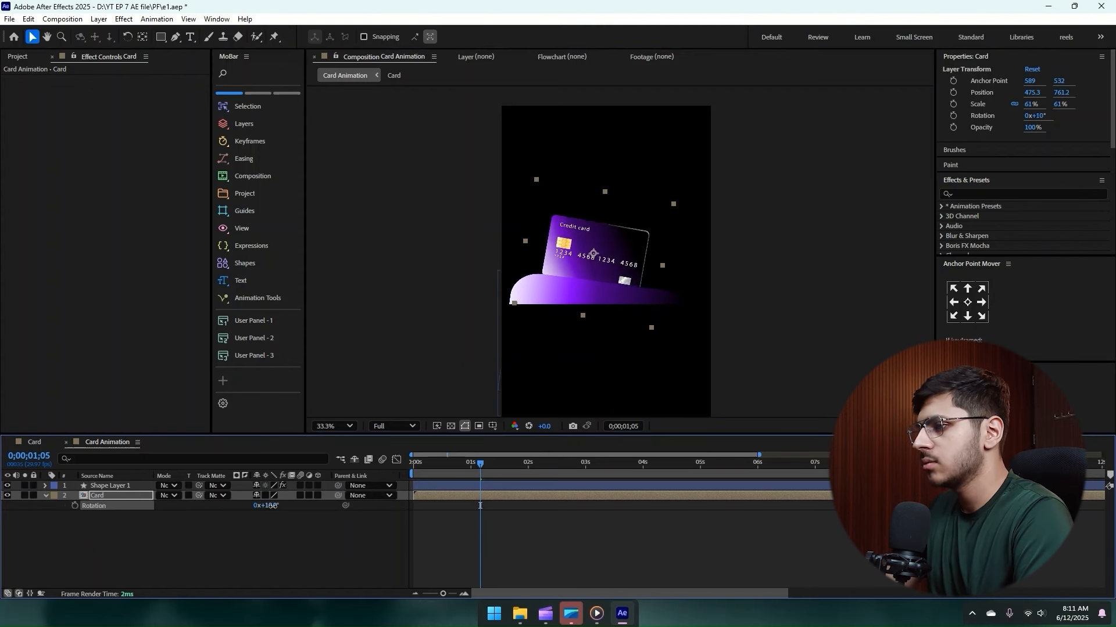
pyautogui.press('p')
pyautogui.click(75, 506)
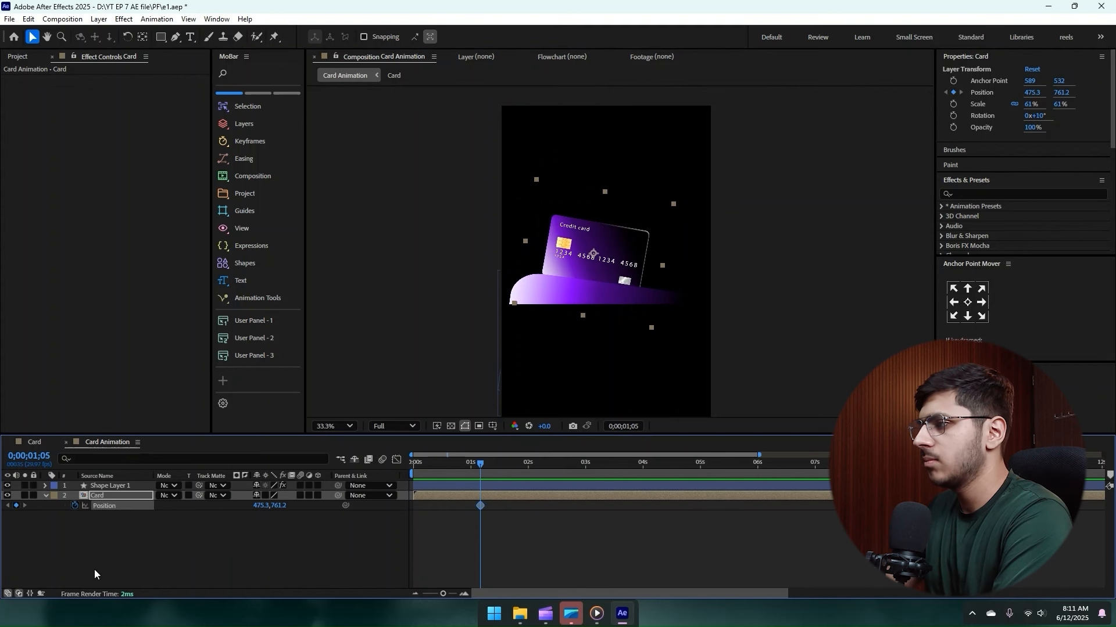
# - At 0;00;00;05, move the card up and right to about 865, 584 as its starting position
pyautogui.hotkey('shift', 'pageup')
pyautogui.hotkey('shift', 'pageup')
pyautogui.hotkey('shift', 'pageup')
pyautogui.moveTo(606, 258); pyautogui.dragTo(682, 223)
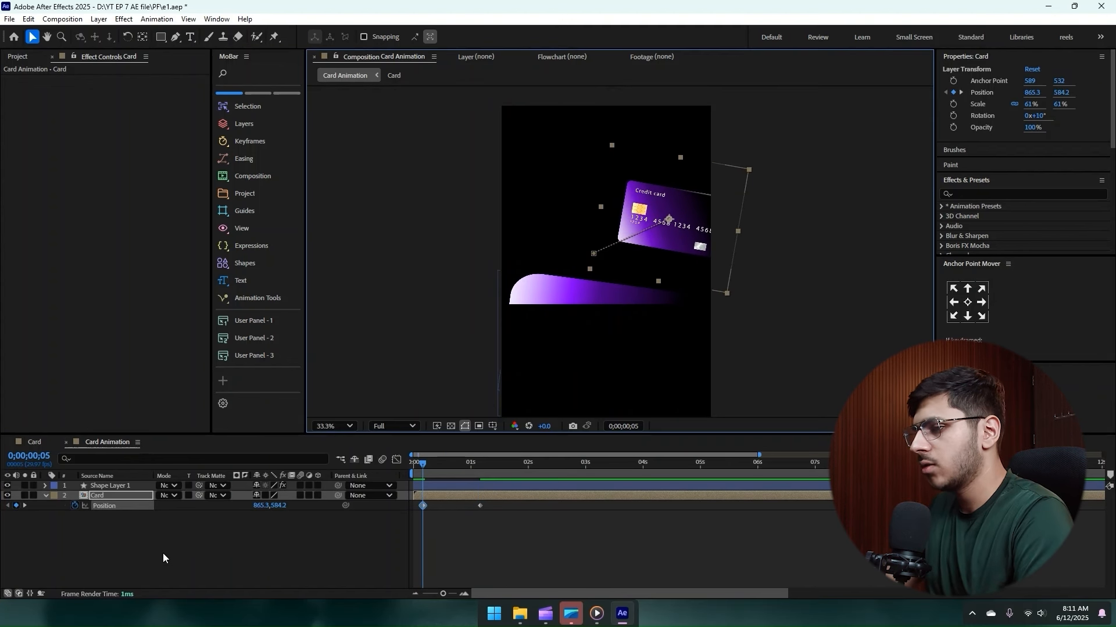
# - Add a 10° rotation keyframe to the card and align it with the ending position keyframe at 0;00;01;05
pyautogui.press('r')
pyautogui.click(75, 506)
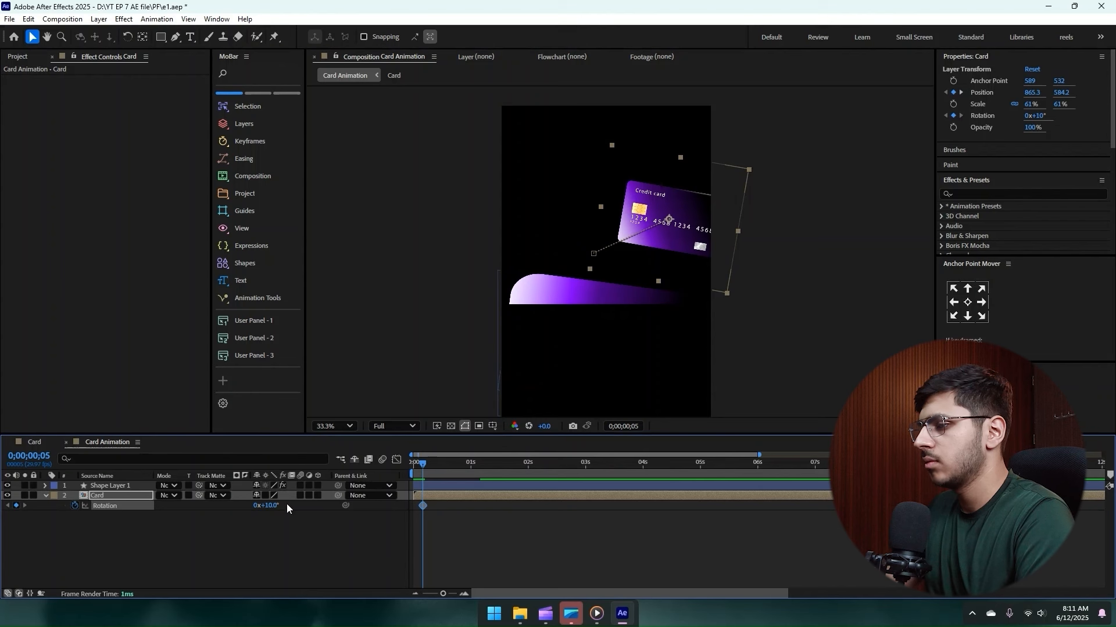
pyautogui.press('u')
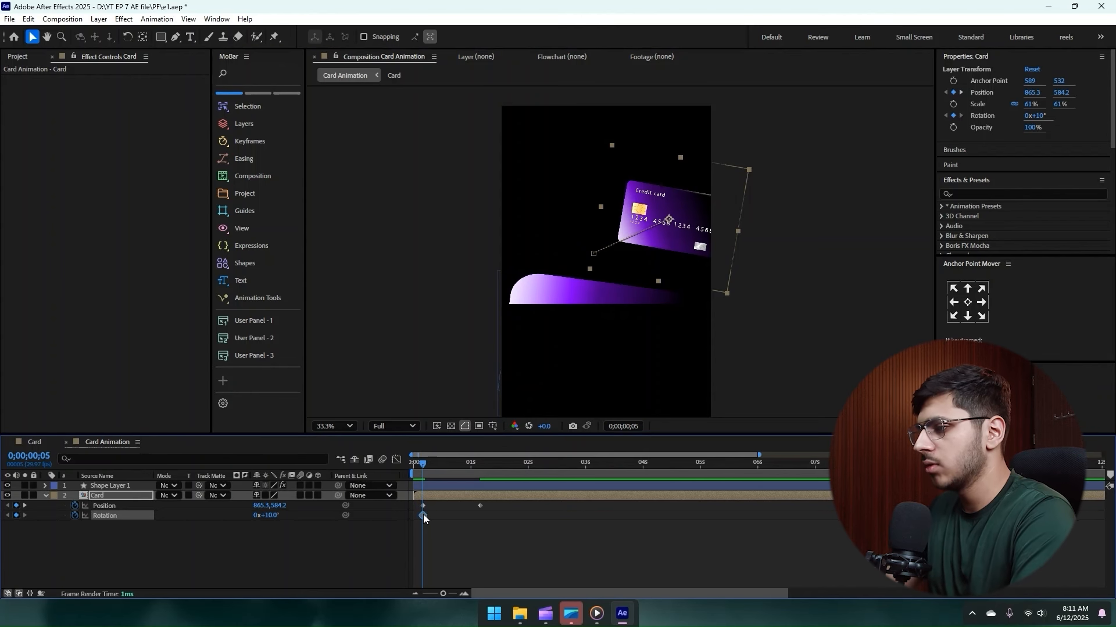
pyautogui.scroll(1, 420, 516)
pyautogui.scroll(2, 421, 516)
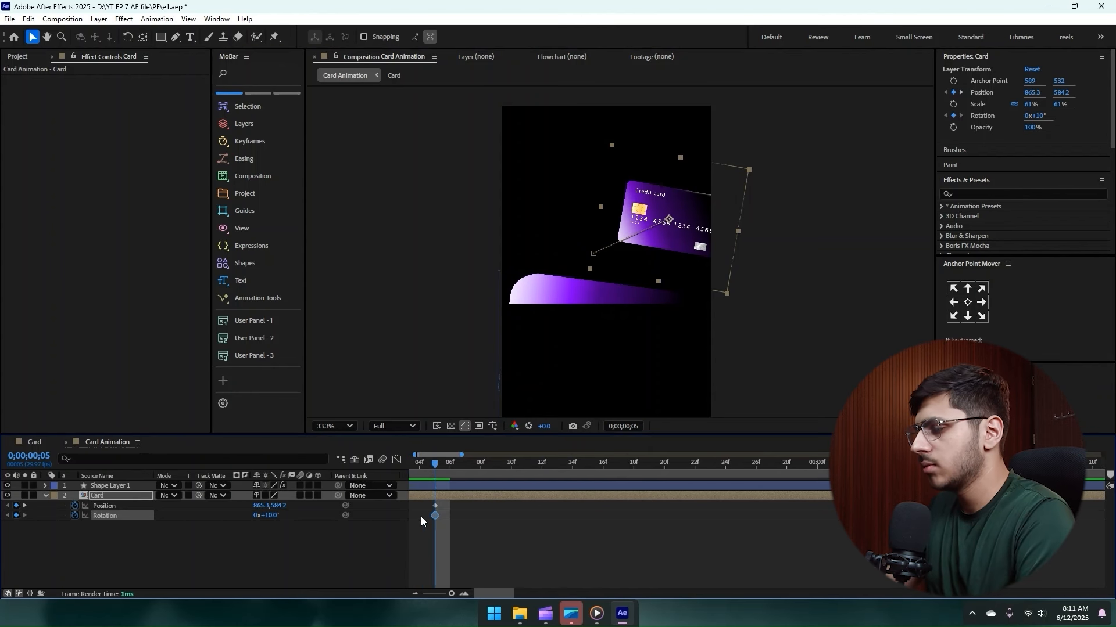
pyautogui.moveTo(434, 515); pyautogui.dragTo(747, 514)
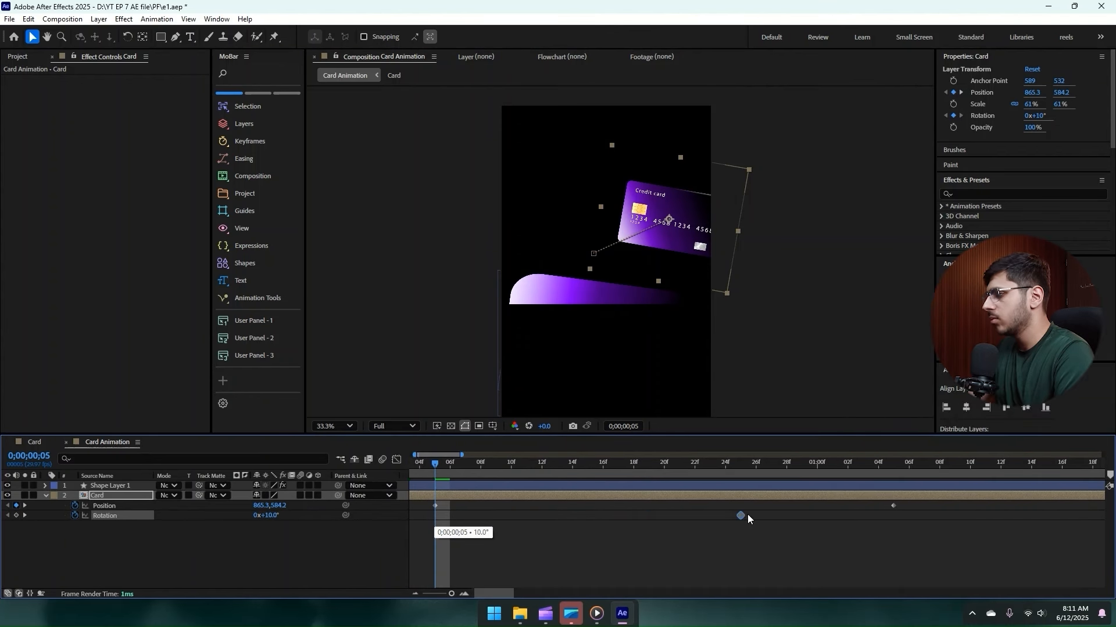
pyautogui.moveTo(882, 521); pyautogui.dragTo(892, 521)
pyautogui.click(797, 520)
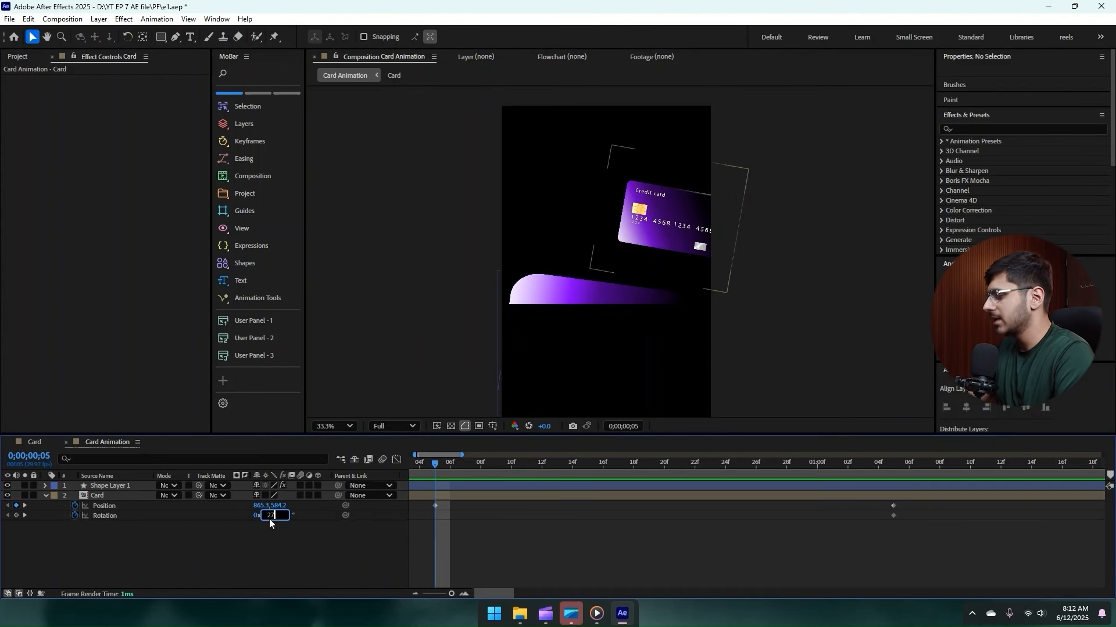
# - Set the card's rotation at 0;00;00;05 to 27° and preview the slide
pyautogui.press('Return')
pyautogui.click(309, 561)
pyautogui.press('space')
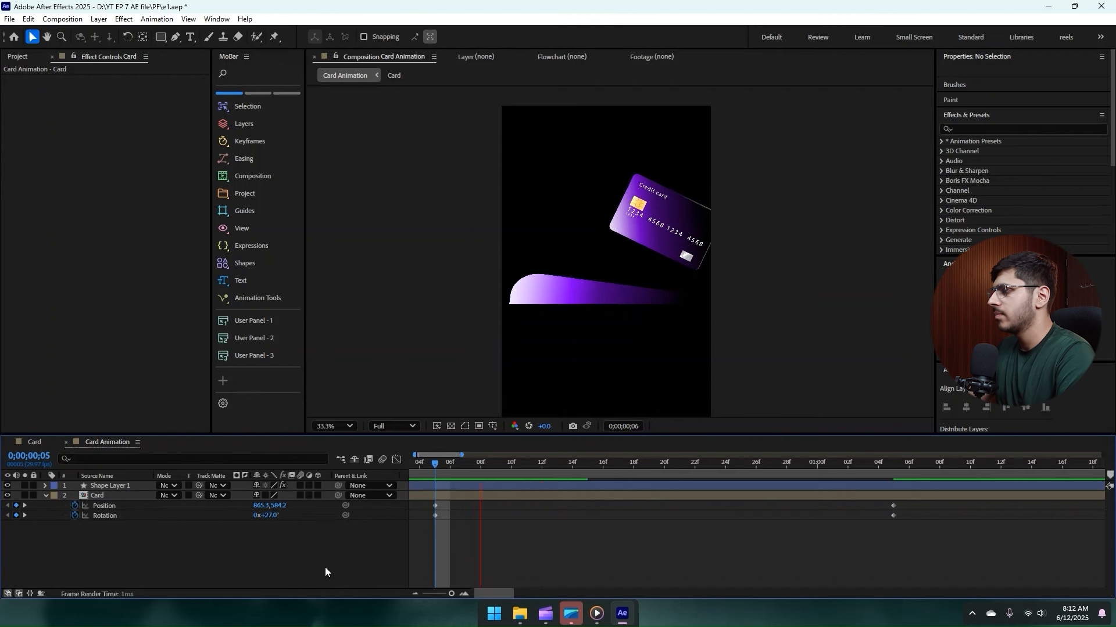
pyautogui.press('-')
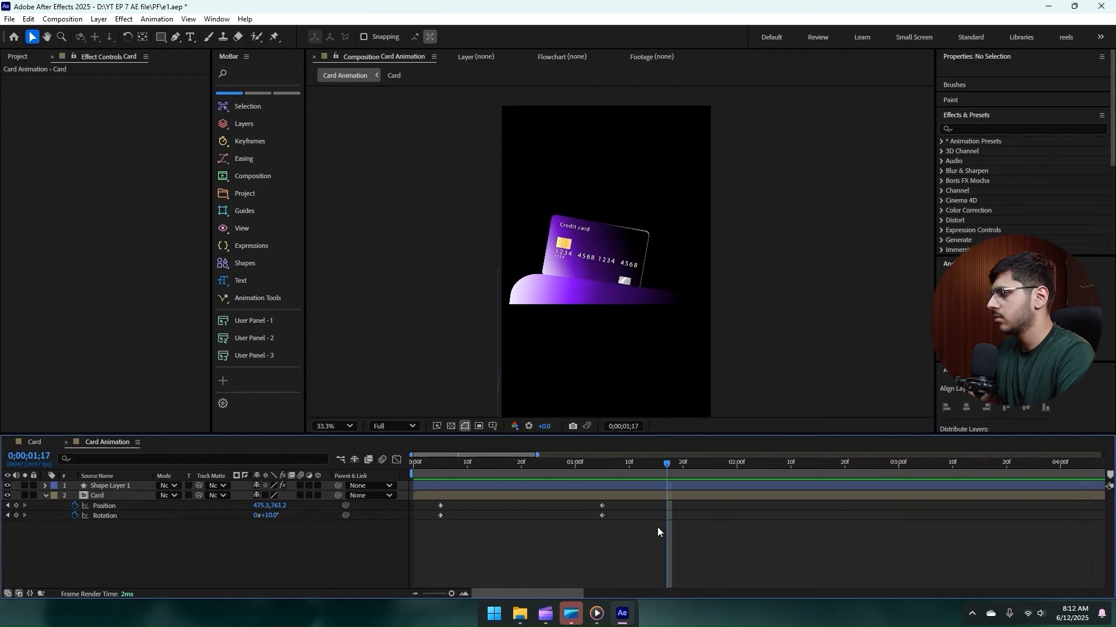
# - Increase the card's rotation at 0;00;00;05 to 34° and play back the animation
pyautogui.moveTo(548, 472); pyautogui.dragTo(440, 474)
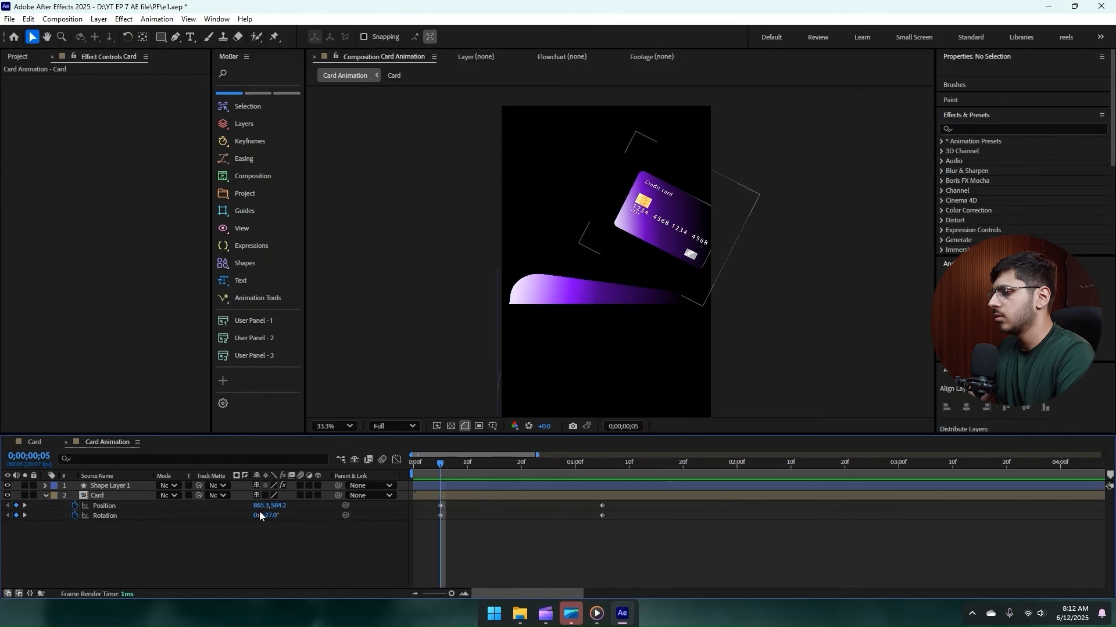
pyautogui.moveTo(271, 517); pyautogui.dragTo(276, 518)
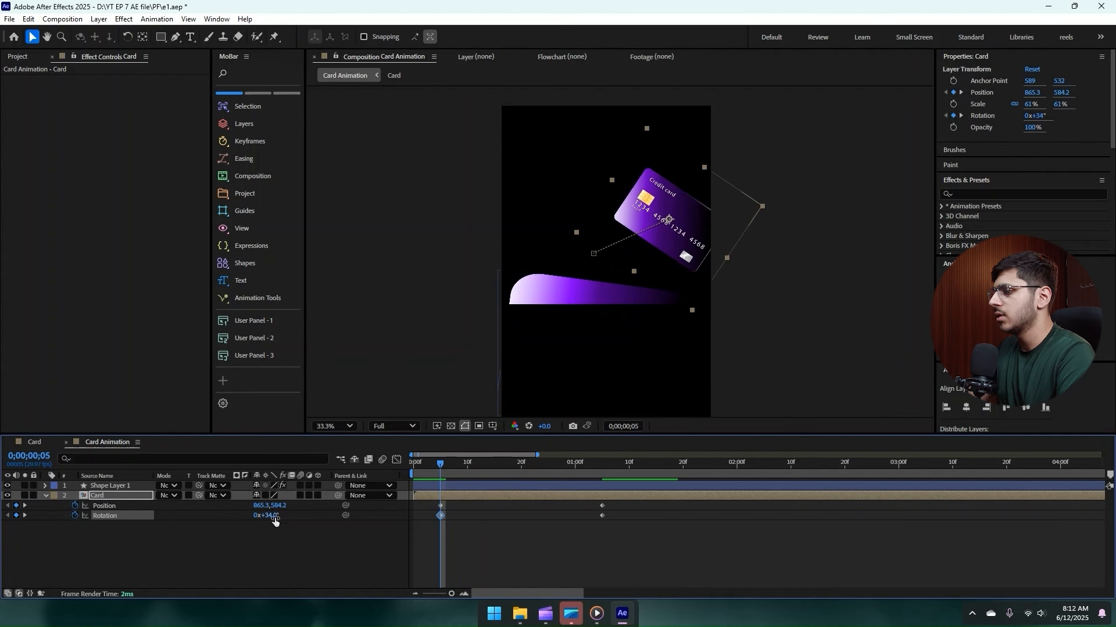
pyautogui.click(278, 533)
pyautogui.press('space')
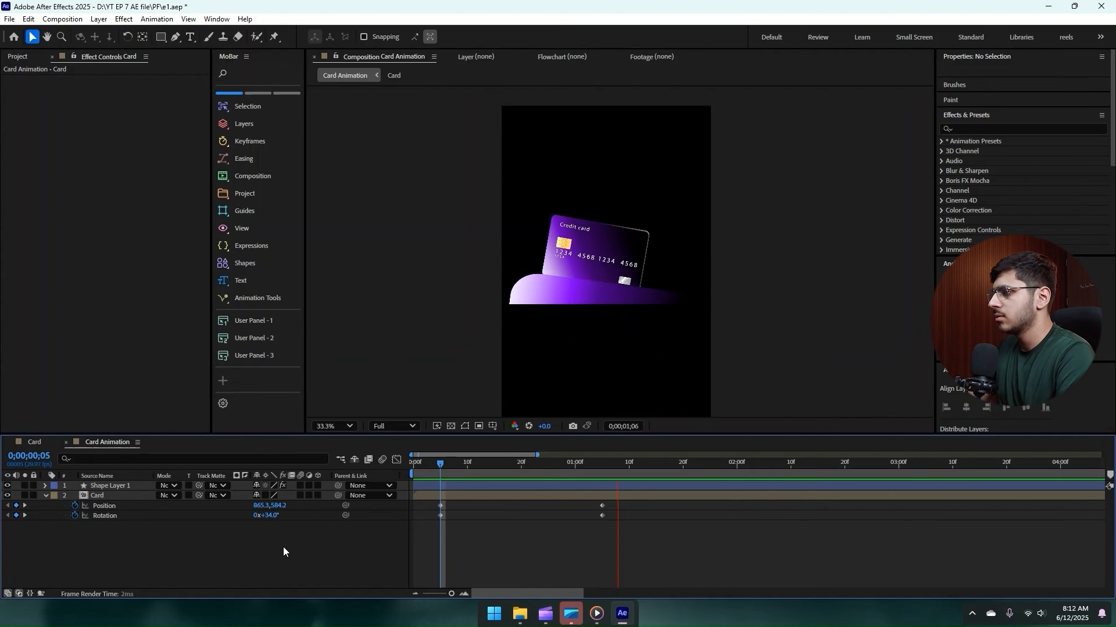
pyautogui.press('space')
# - Retime the card's position and rotation keyframes so they start at 0;00;00;00 and end at 0;00;00;20
pyautogui.moveTo(618, 502); pyautogui.dragTo(522, 519)
pyautogui.press('space')
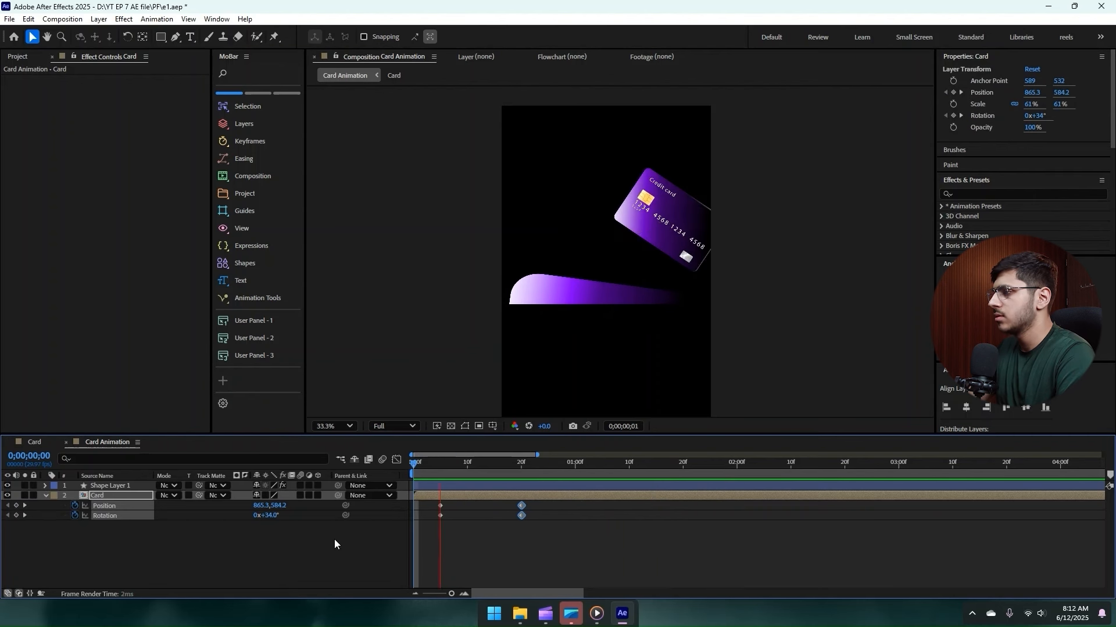
pyautogui.moveTo(454, 501); pyautogui.dragTo(426, 521)
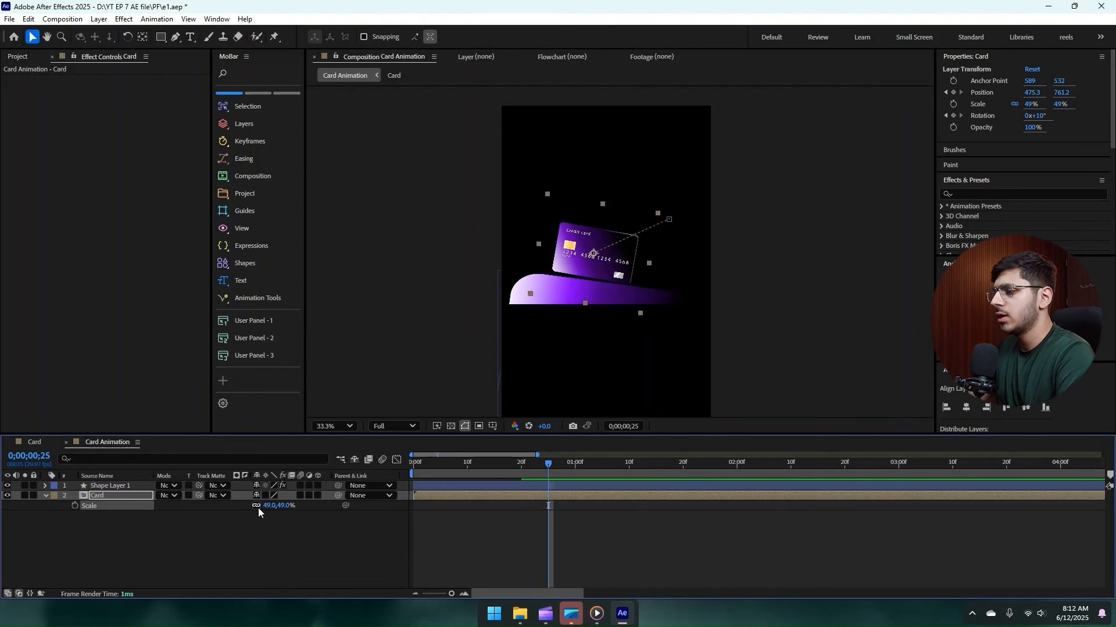
# - Scale the card down to 39% and shift both position keyframes together, placing it at about 400, 800 at 0;00;00;20
pyautogui.moveTo(270, 506); pyautogui.dragTo(262, 505)
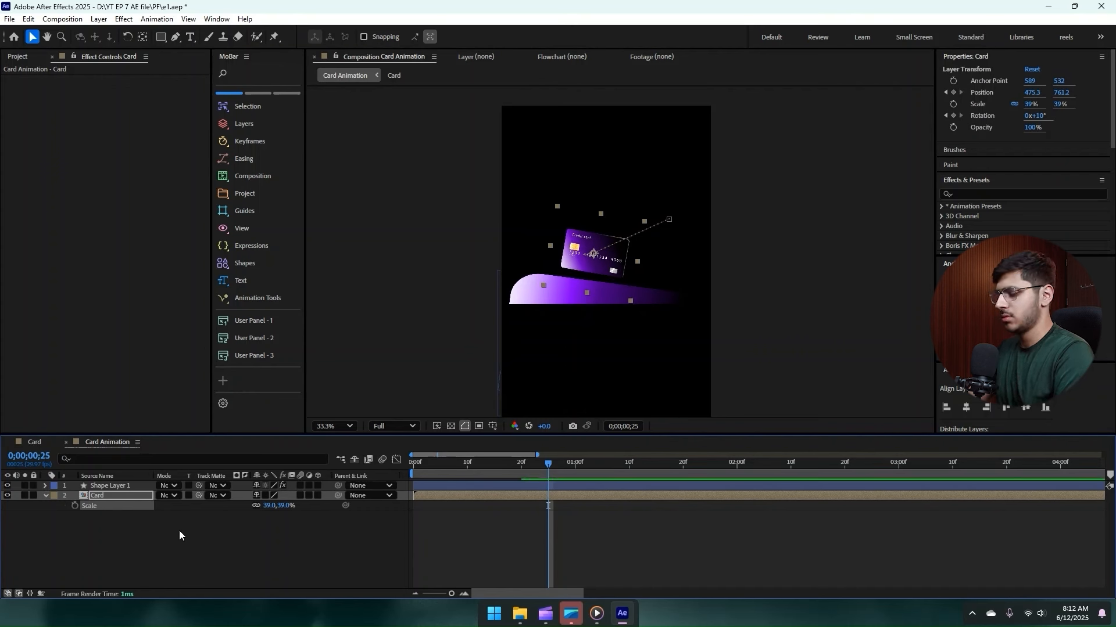
pyautogui.press('u')
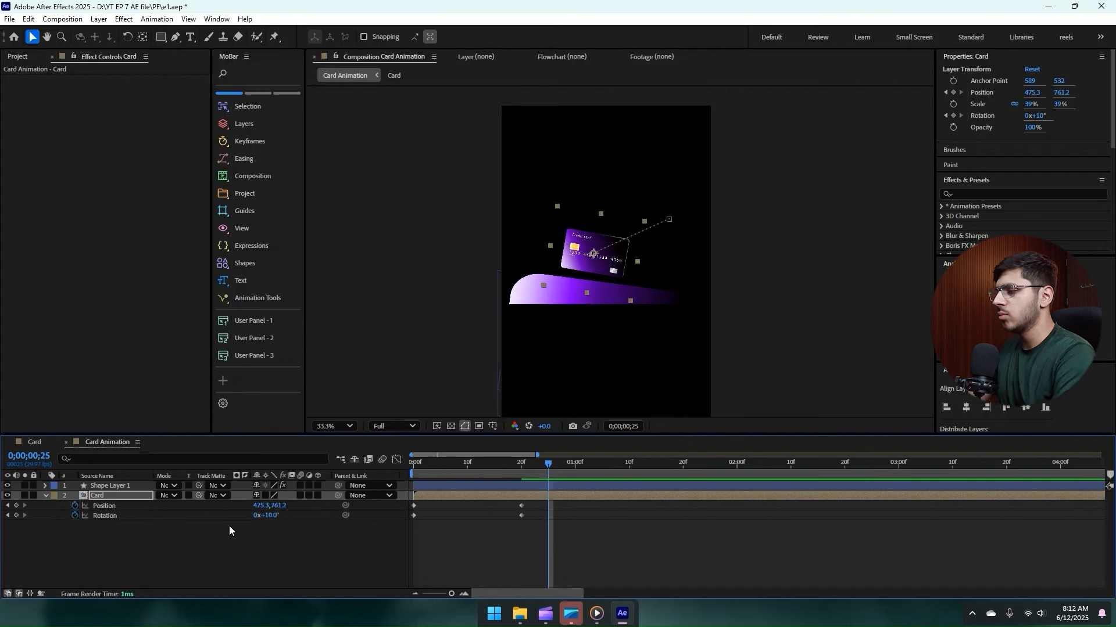
pyautogui.click(7, 506)
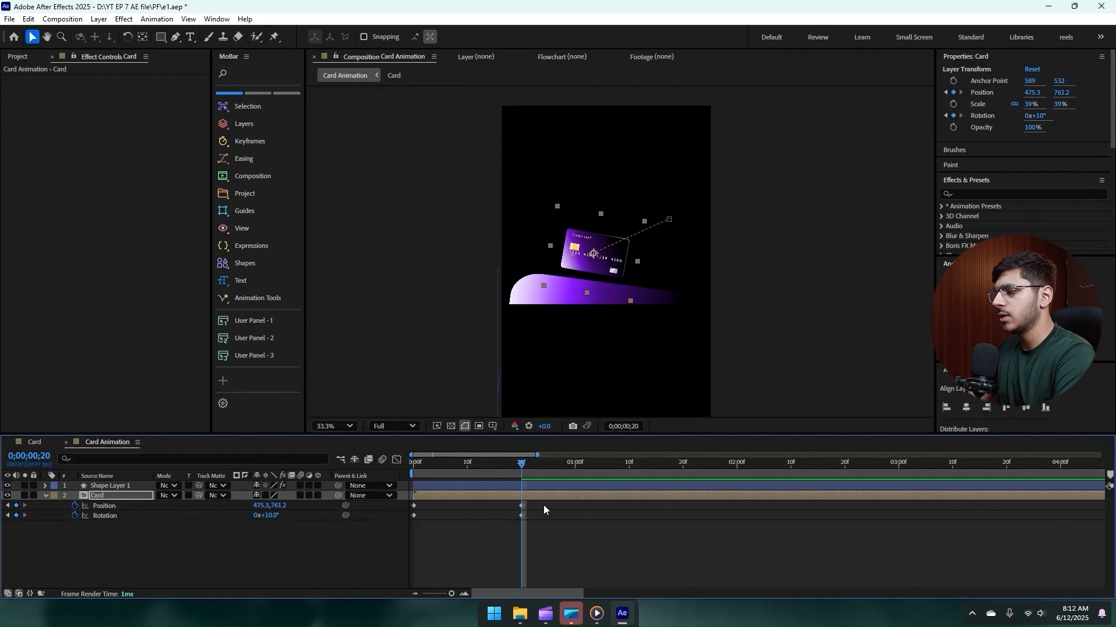
pyautogui.moveTo(543, 505); pyautogui.dragTo(393, 529)
pyautogui.moveTo(597, 260); pyautogui.dragTo(580, 266)
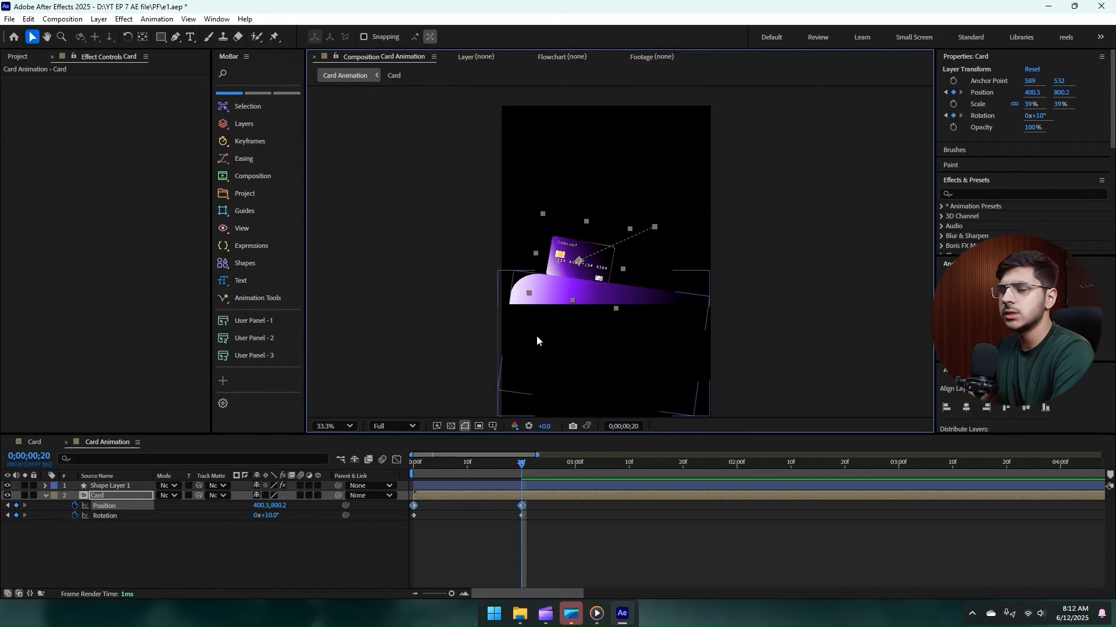
# - Free-transform the mask on the purple shape layer, nudging its upper edge slightly
pyautogui.doubleClick(528, 304)
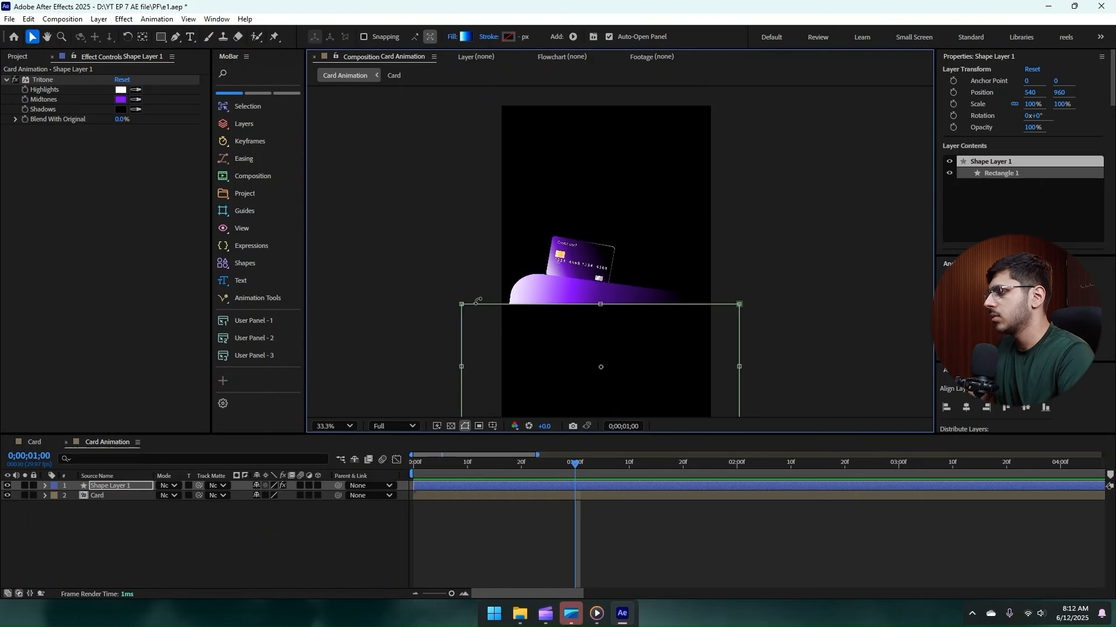
pyautogui.moveTo(599, 303); pyautogui.dragTo(597, 305)
pyautogui.click(150, 535)
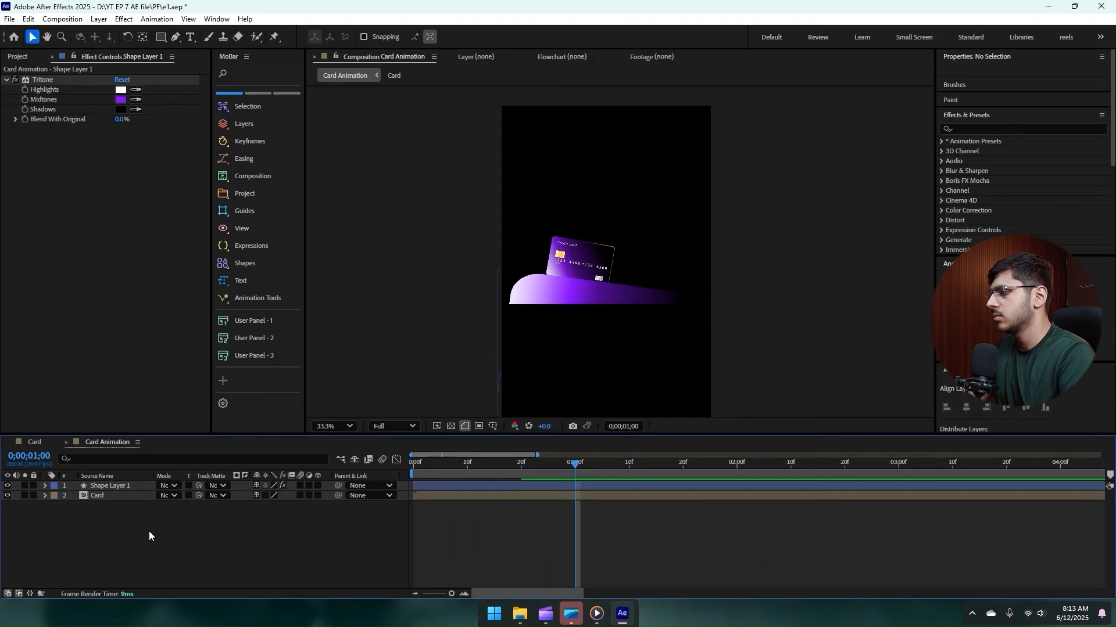
# - Preview the smaller card's slide toward the wallet from the first frame
pyautogui.click(571, 259)
pyautogui.moveTo(552, 468); pyautogui.dragTo(323, 480)
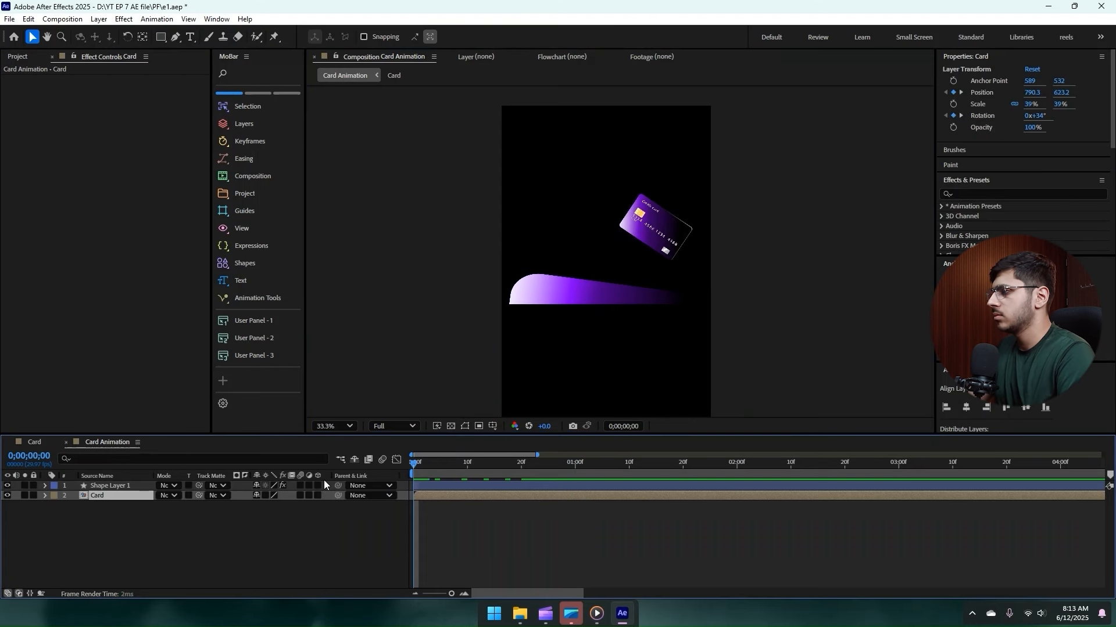
pyautogui.press('space')
pyautogui.click(458, 485)
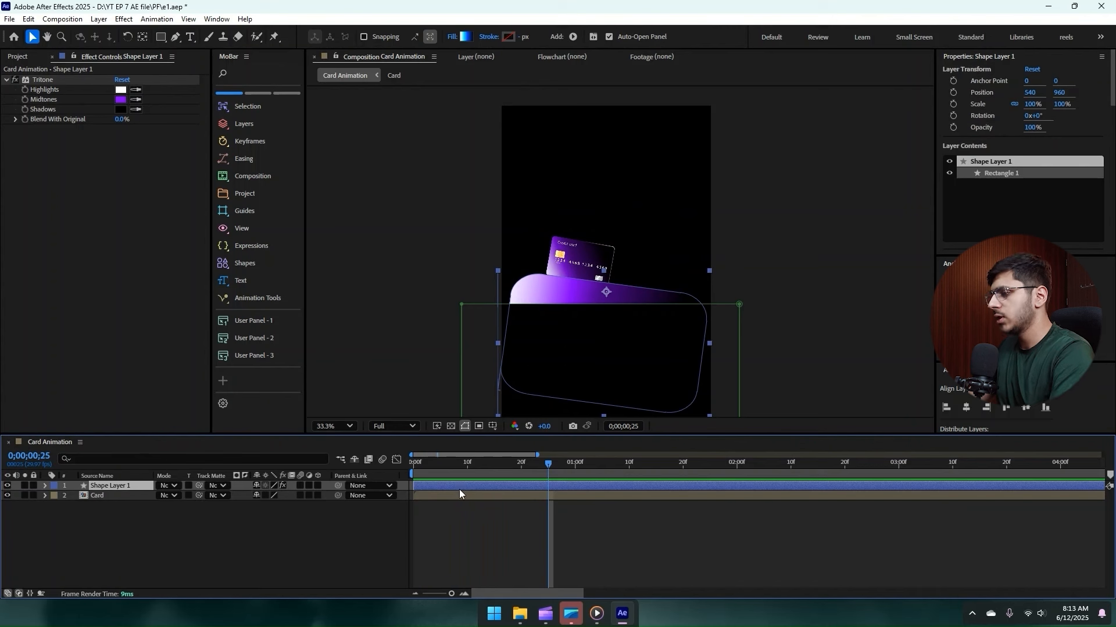
# - At 0;00;00;00, move only the card's starting position keyframe closer to the wallet, to about 676, 656
pyautogui.click(459, 494)
pyautogui.press('u')
pyautogui.moveTo(463, 476); pyautogui.dragTo(414, 476)
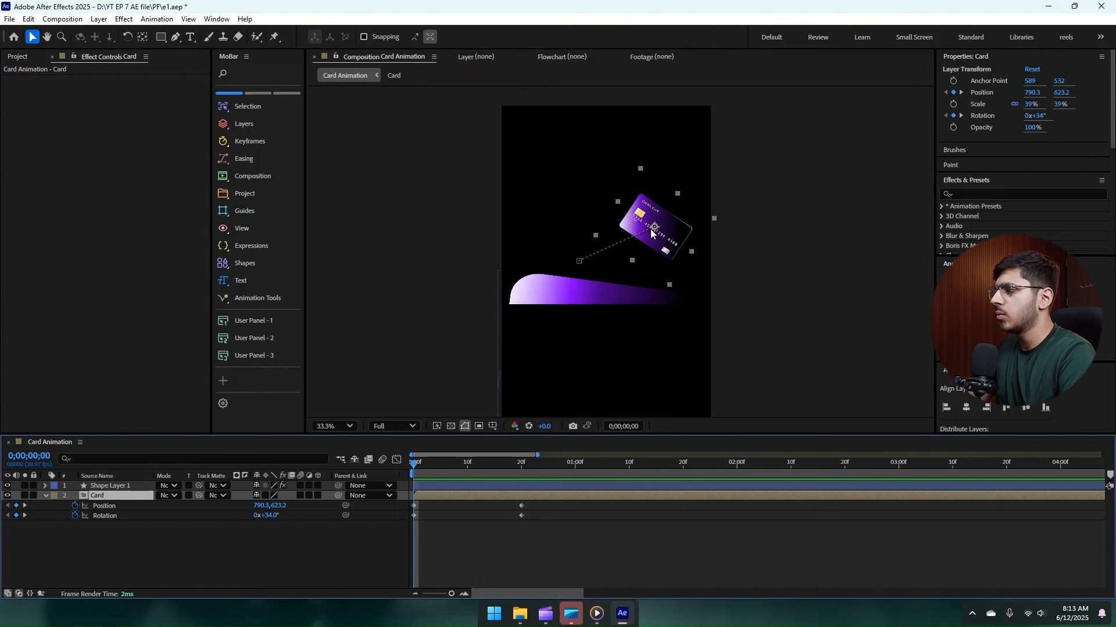
pyautogui.click(119, 505)
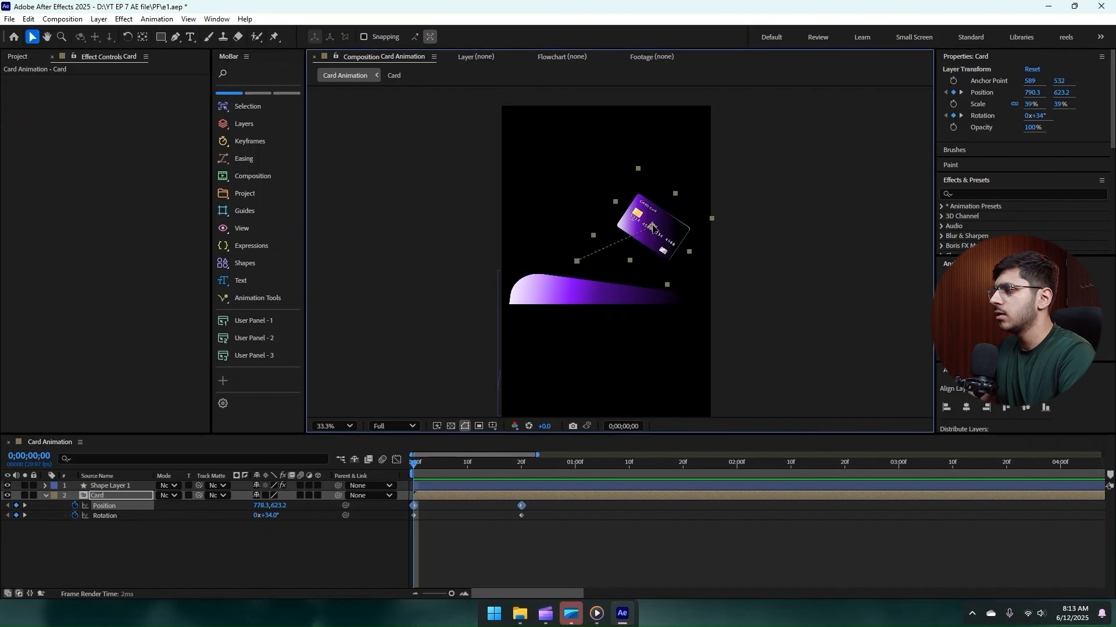
pyautogui.click(434, 510)
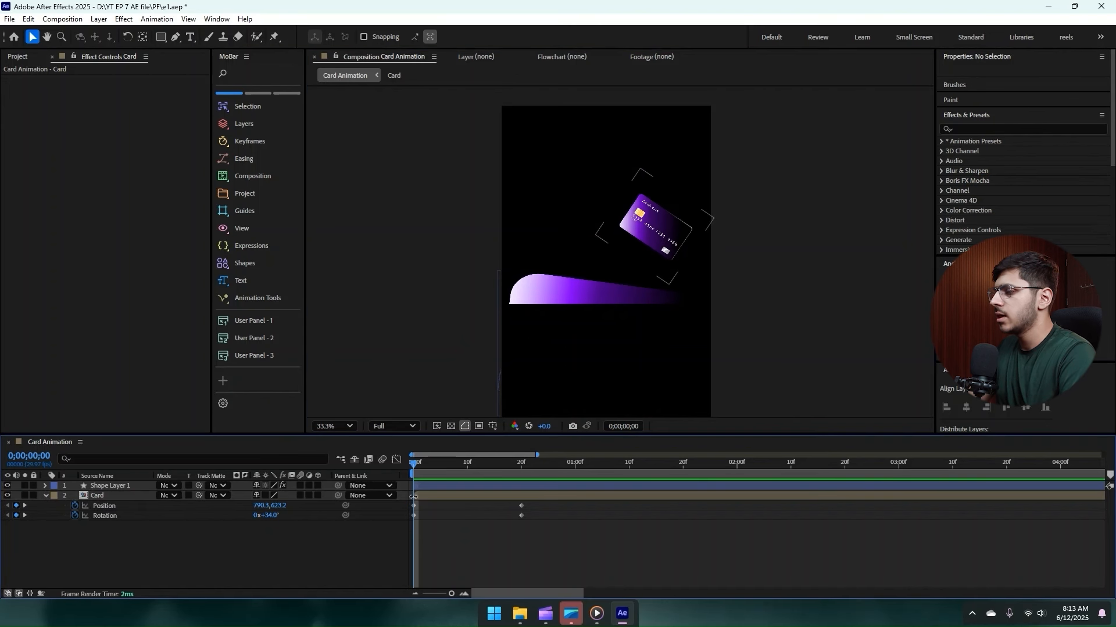
pyautogui.click(414, 506)
pyautogui.moveTo(657, 230); pyautogui.dragTo(632, 234)
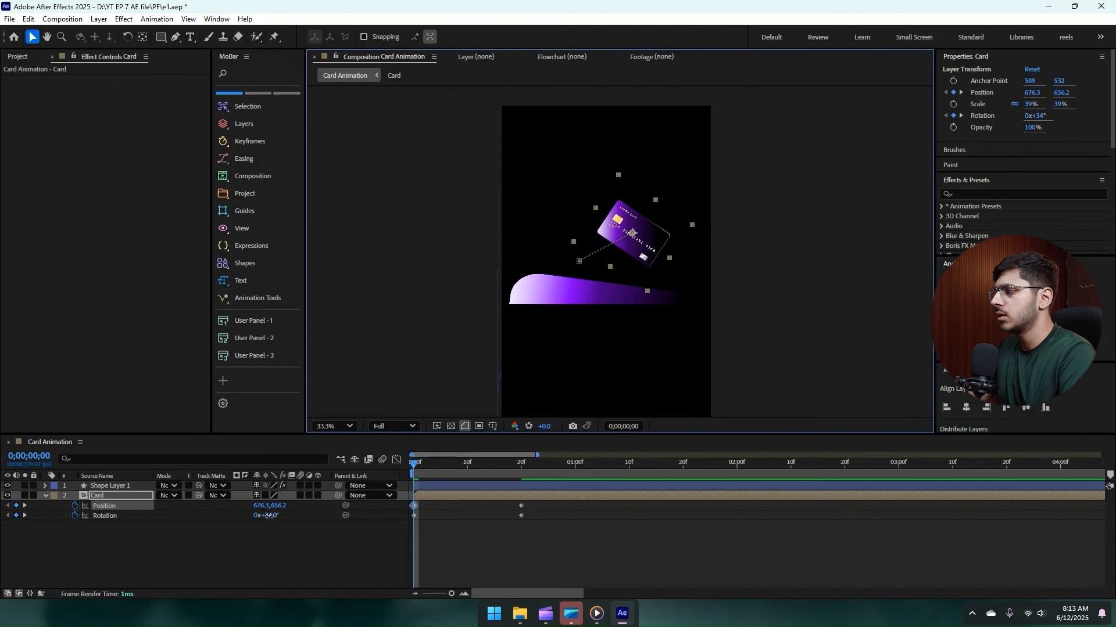
# - Set the card's starting rotation to 25° and preview the motion
pyautogui.moveTo(269, 516); pyautogui.dragTo(263, 516)
pyautogui.click(298, 551)
pyautogui.press('space')
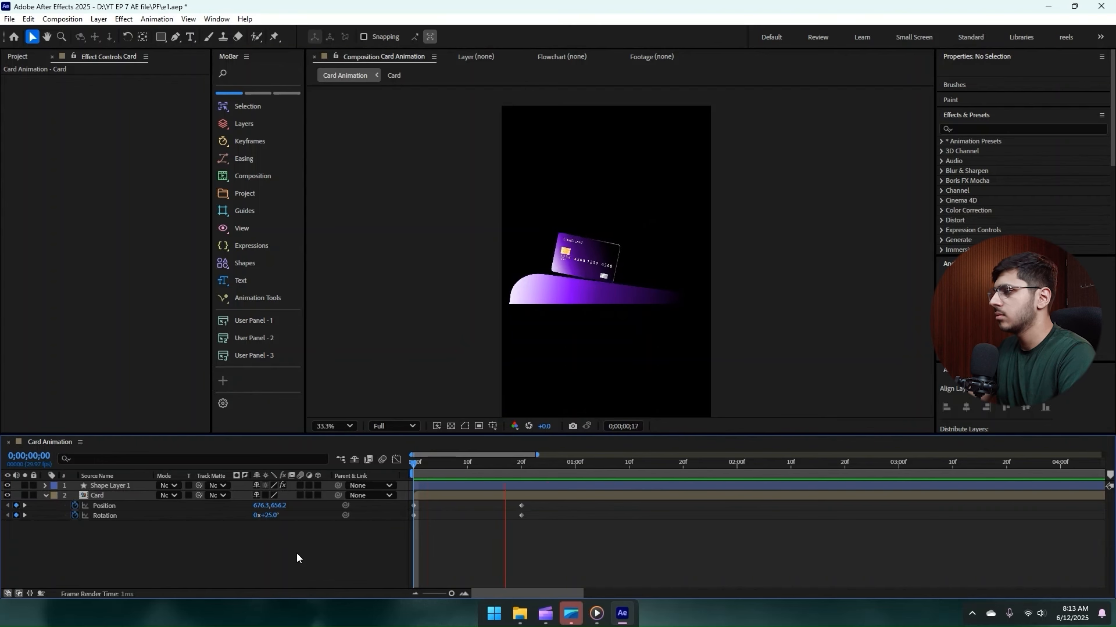
pyautogui.press('space')
# - Add a position keyframe holding the card at 400, 800 and place it at 0;00;00;24
pyautogui.moveTo(538, 504); pyautogui.dragTo(363, 531)
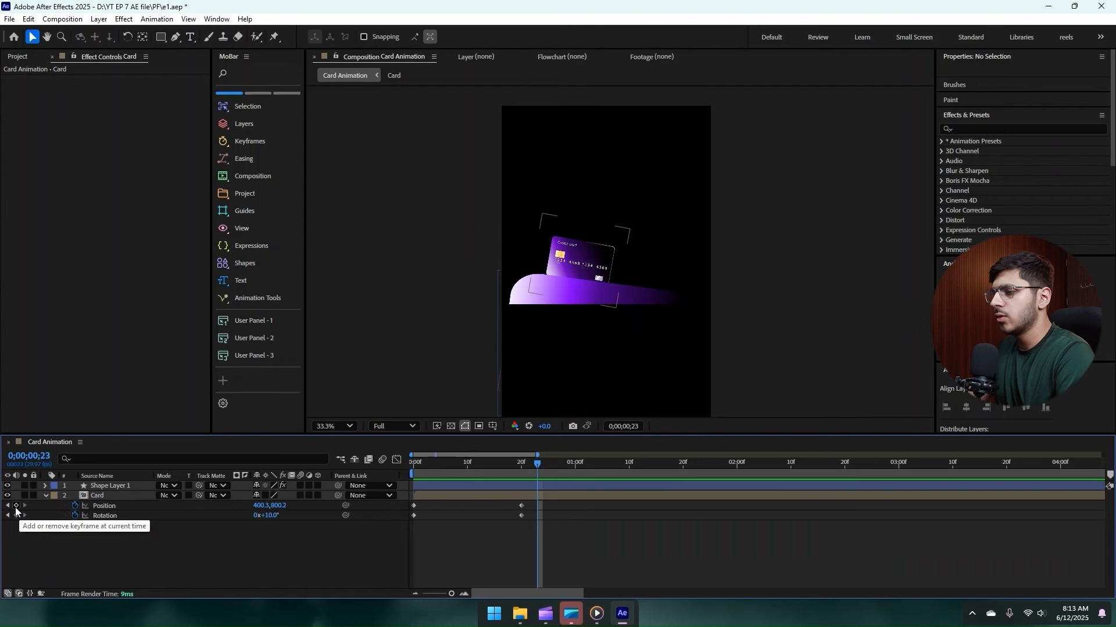
pyautogui.click(16, 508)
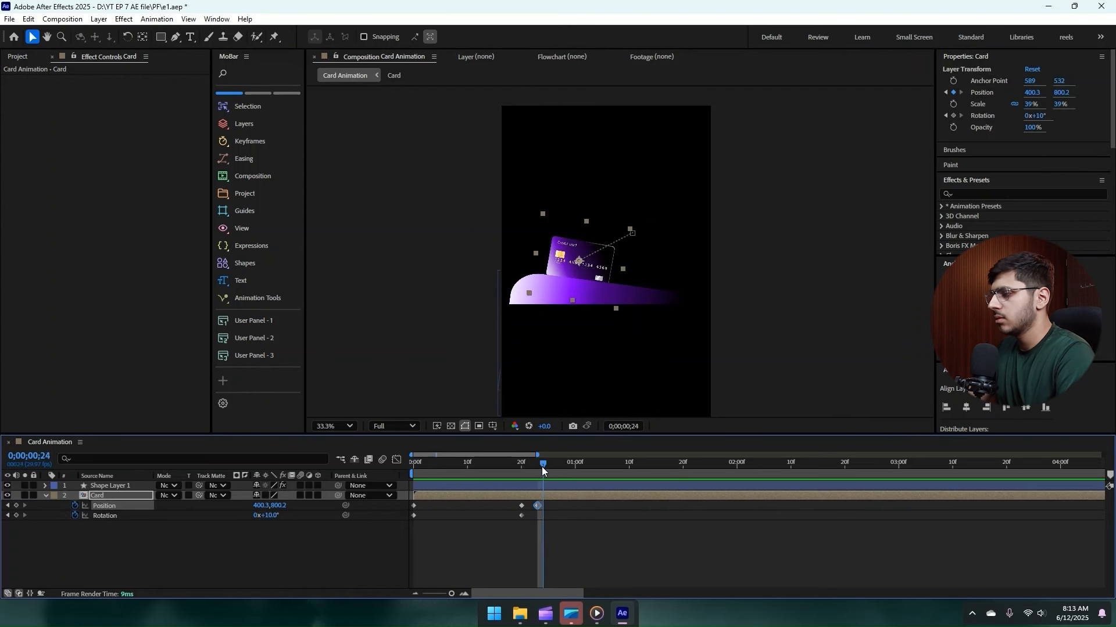
pyautogui.press('pagedown')
pyautogui.press('pagedown')
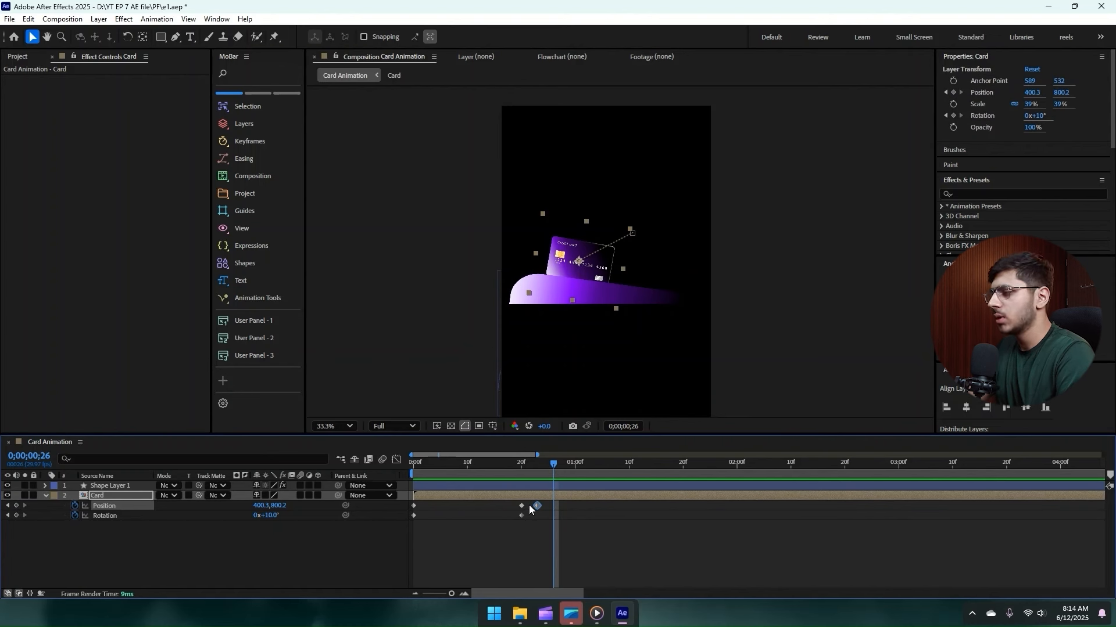
pyautogui.moveTo(553, 464); pyautogui.dragTo(672, 470)
pyautogui.moveTo(537, 506); pyautogui.dragTo(544, 507)
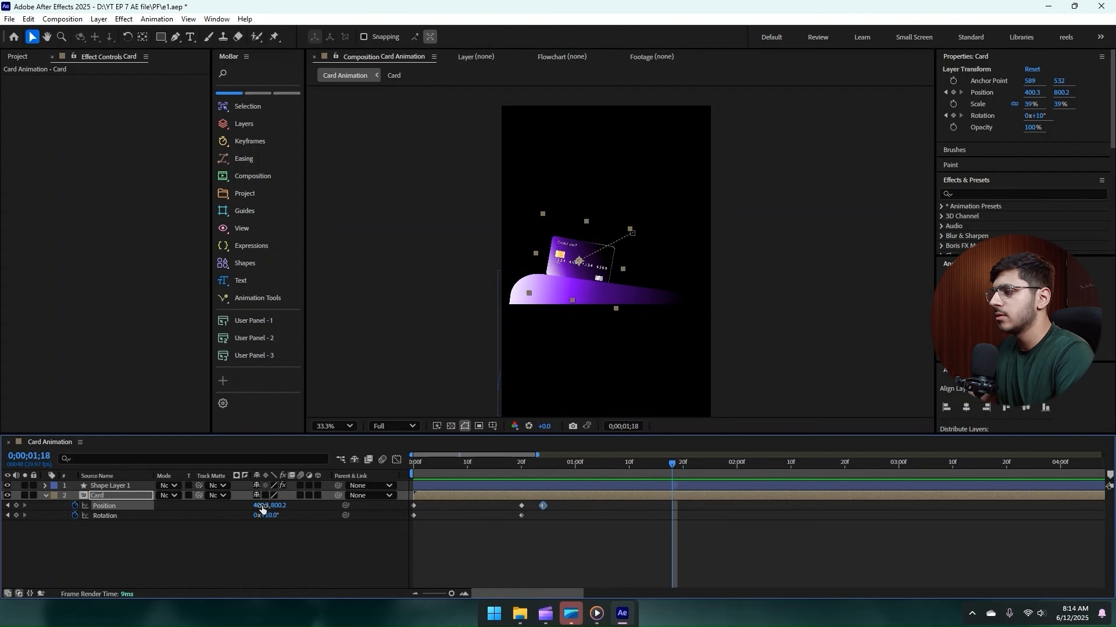
# - At 0;00;01;18, slide the card right along the wallet's sloped edge to about 1031, 884
pyautogui.moveTo(264, 506); pyautogui.dragTo(353, 516)
pyautogui.hotkey('ctrl', 'z')
pyautogui.scroll(2, 650, 274)
pyautogui.moveTo(641, 288); pyautogui.dragTo(572, 259)
pyautogui.moveTo(444, 266); pyautogui.dragTo(811, 314)
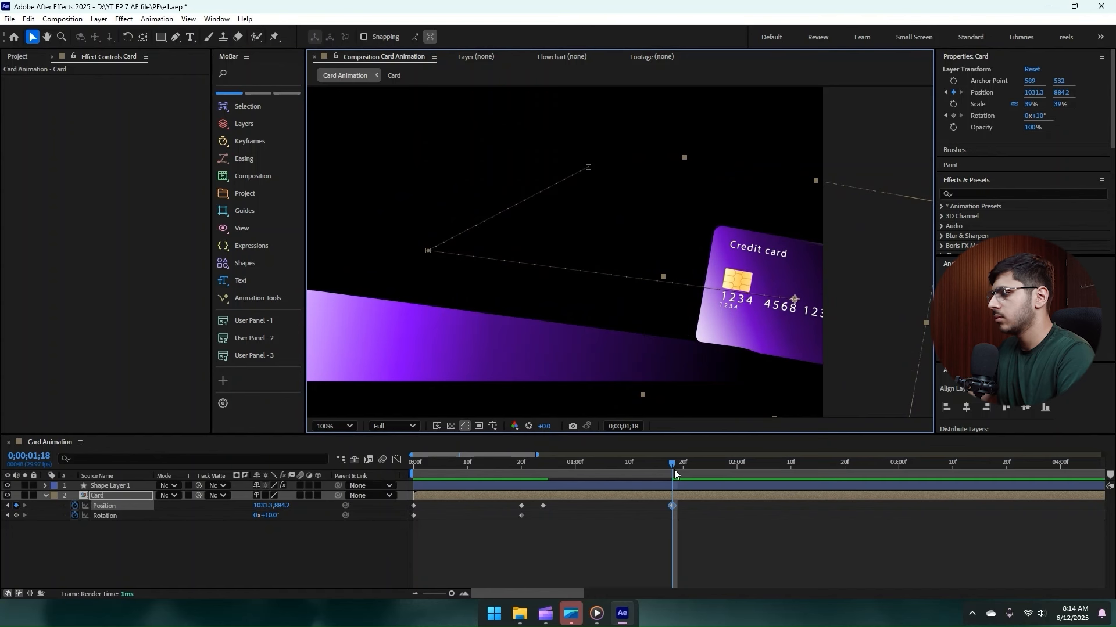
# - Play back the full card movement from the first frame, including the slide along the wallet edge
pyautogui.moveTo(673, 468); pyautogui.dragTo(528, 471)
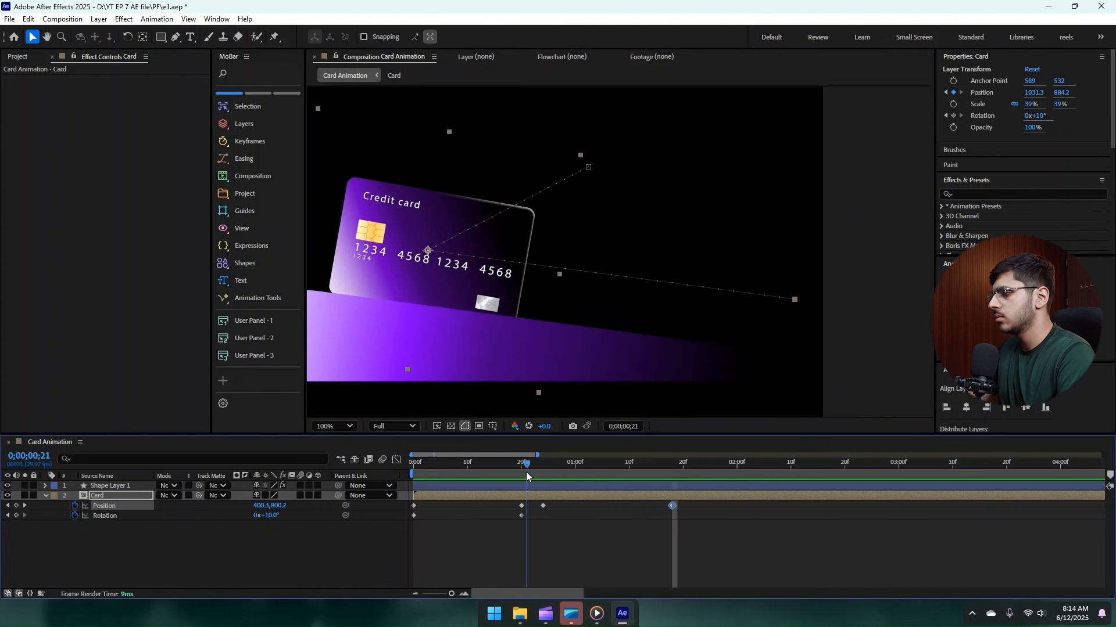
pyautogui.scroll(-1, 599, 318)
pyautogui.press('Home')
pyautogui.press('space')
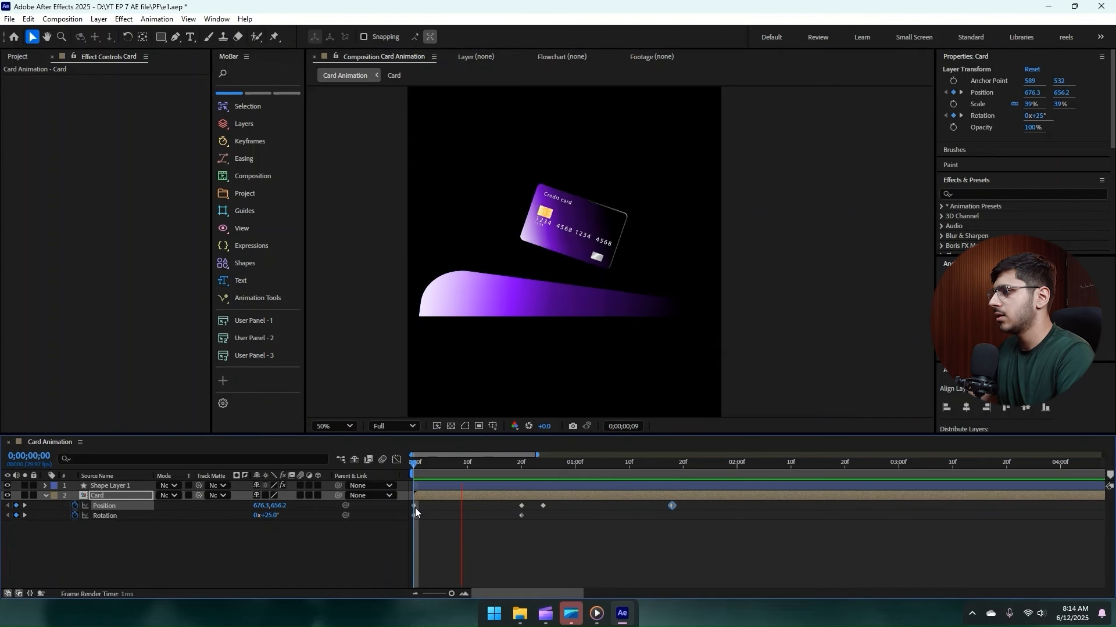
# - Retime the card's last position keyframe to 0;00;01;15 and move the card back along the slope to about 859, 856
pyautogui.press('space')
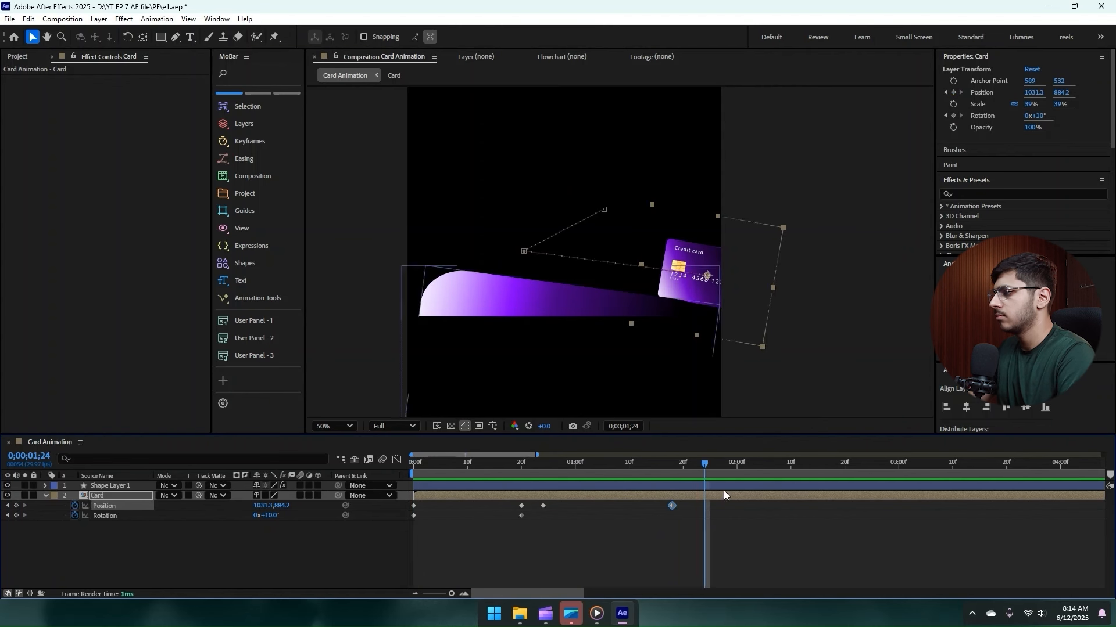
pyautogui.click(8, 506)
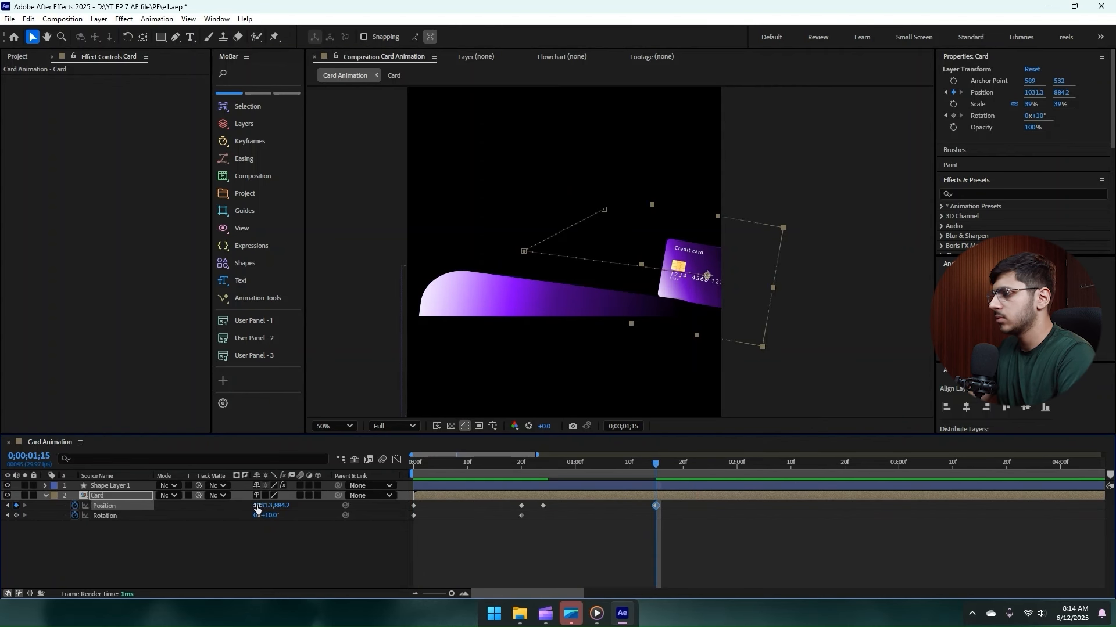
pyautogui.moveTo(686, 292); pyautogui.dragTo(641, 283)
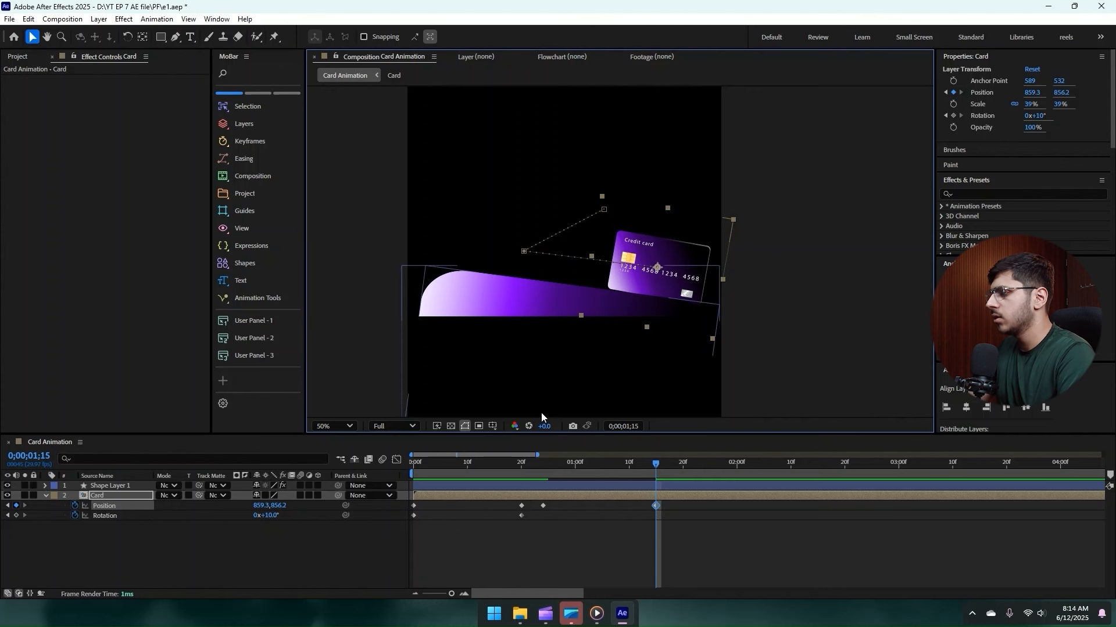
# - Add a rotation keyframe holding 10° at 0;00;01;02, set the card's rotation to -3° at 0;00;01;12, and play it back
pyautogui.moveTo(563, 463); pyautogui.dragTo(586, 481)
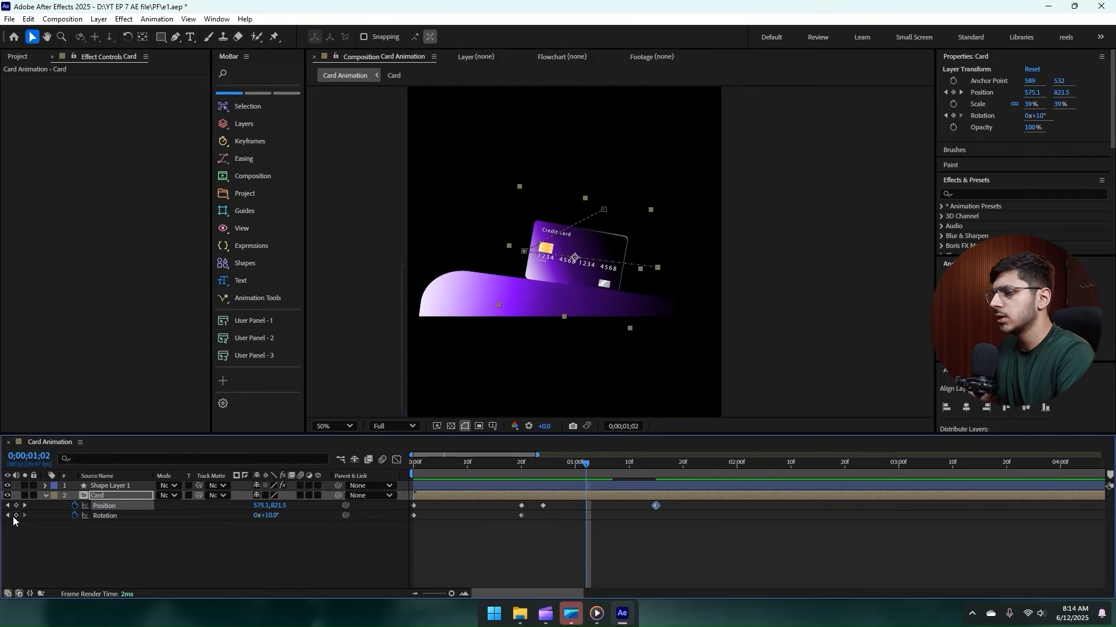
pyautogui.click(16, 516)
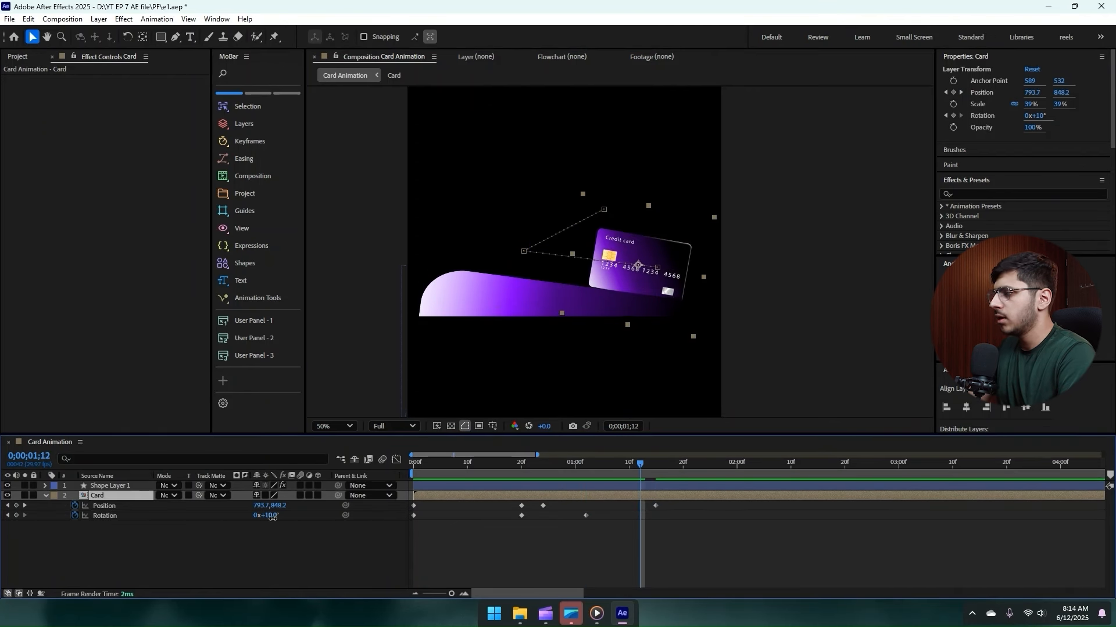
pyautogui.moveTo(273, 517)
pyautogui.mouseDown()
pyautogui.moveTo(256, 516)
pyautogui.moveTo(269, 517)
pyautogui.mouseUp()
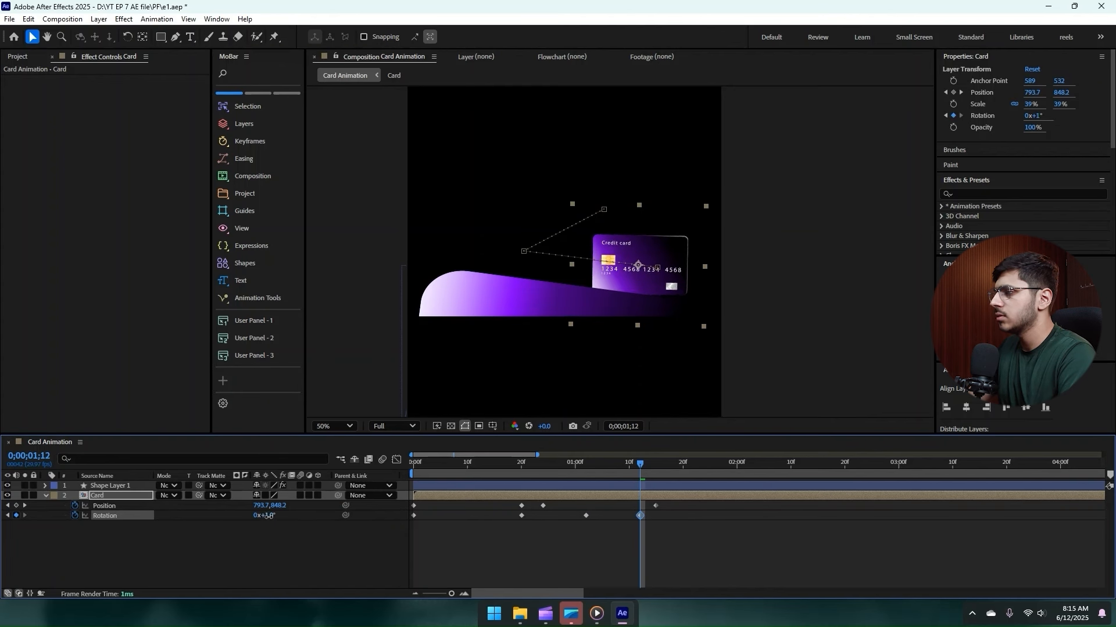
pyautogui.click(239, 529)
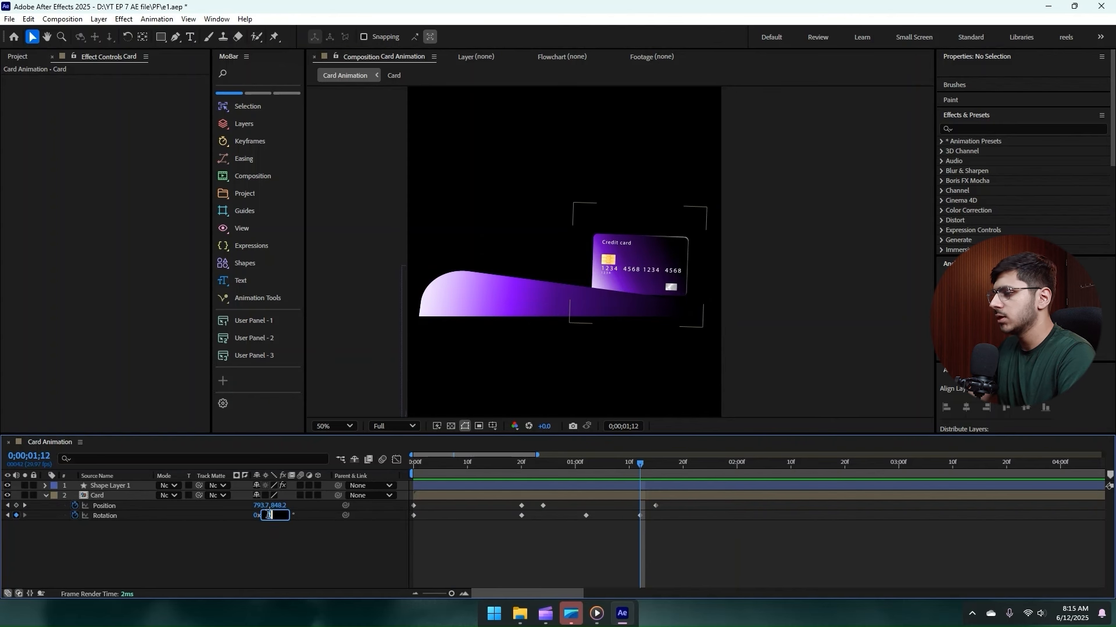
pyautogui.write('-4')
pyautogui.press('Return')
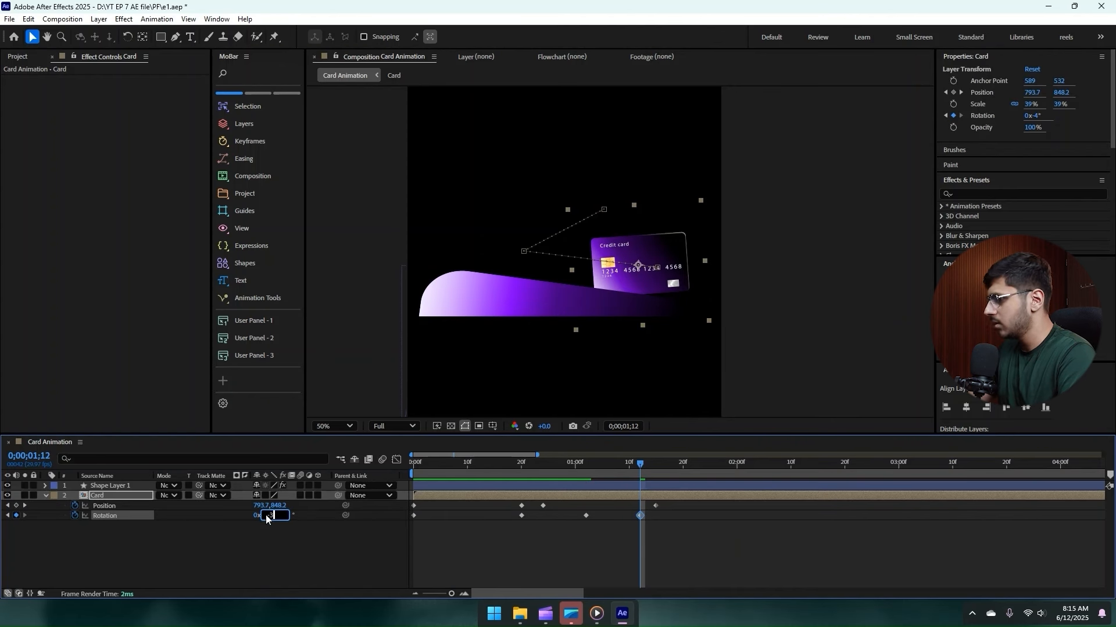
pyautogui.press('space')
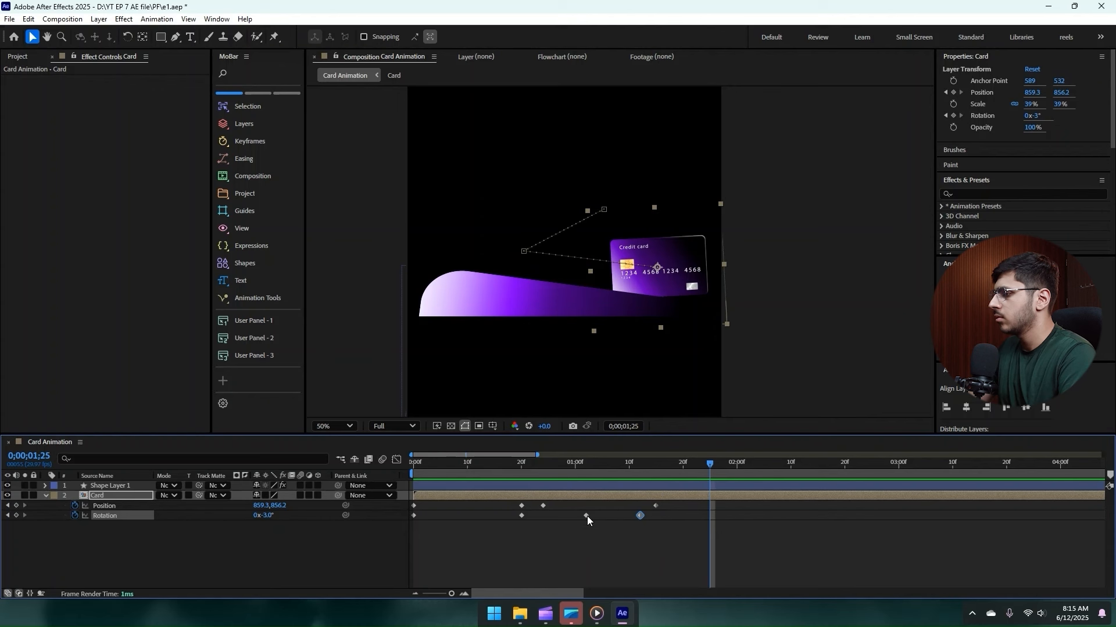
# - Try delaying the card's last two rotation keyframes to about 0;00;01;03 and 0;00;01;14, checking the motion in playback
pyautogui.moveTo(587, 516)
pyautogui.mouseDown()
pyautogui.moveTo(552, 517)
pyautogui.moveTo(607, 516)
pyautogui.moveTo(587, 517)
pyautogui.mouseUp()
pyautogui.press('space')
pyautogui.click(571, 464)
pyautogui.press('space')
pyautogui.press('space')
pyautogui.click(506, 464)
pyautogui.press('space')
pyautogui.press('space')
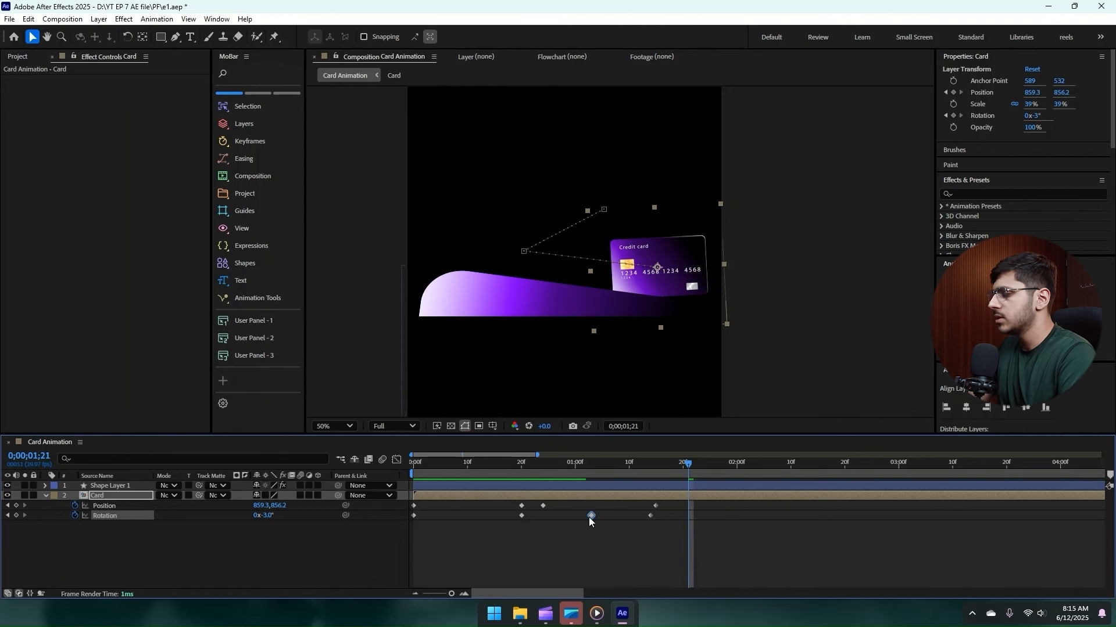
pyautogui.click(453, 464)
pyautogui.press('space')
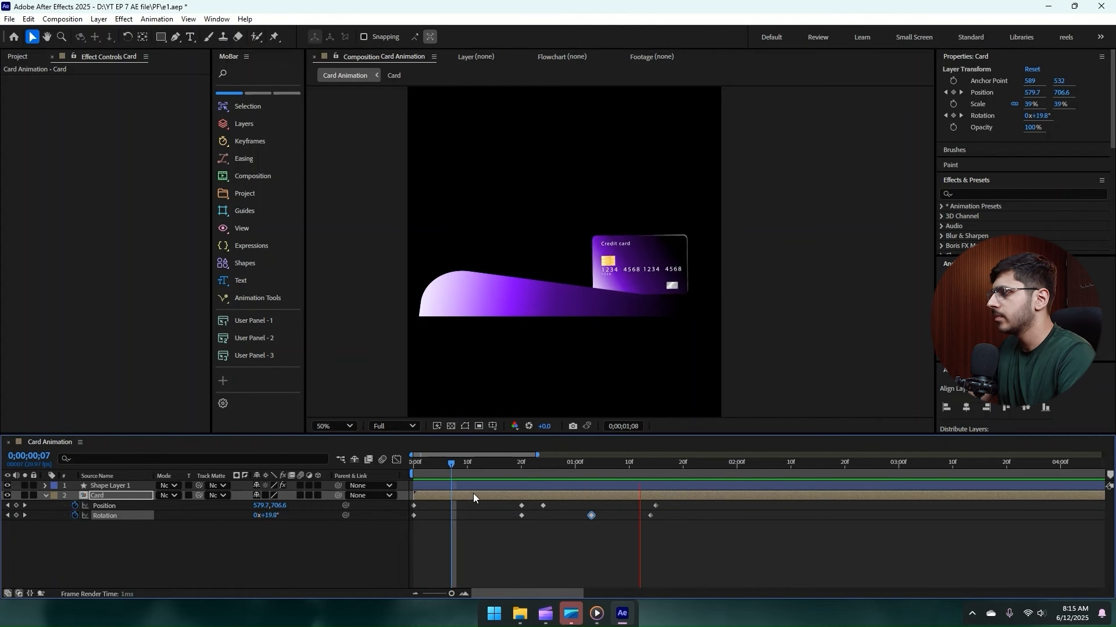
pyautogui.press('space')
# - Shift the last two rotation keyframes earlier together, to about 0;00;01;01 and 0;00;01;12, and preview the slide
pyautogui.moveTo(660, 512); pyautogui.dragTo(585, 521)
pyautogui.moveTo(589, 516)
pyautogui.mouseDown()
pyautogui.moveTo(562, 504)
pyautogui.moveTo(581, 516)
pyautogui.mouseUp()
pyautogui.click(495, 464)
pyautogui.press('space')
pyautogui.press('space')
pyautogui.click(542, 465)
pyautogui.press('space')
pyautogui.moveTo(532, 474); pyautogui.dragTo(499, 476)
pyautogui.press('space')
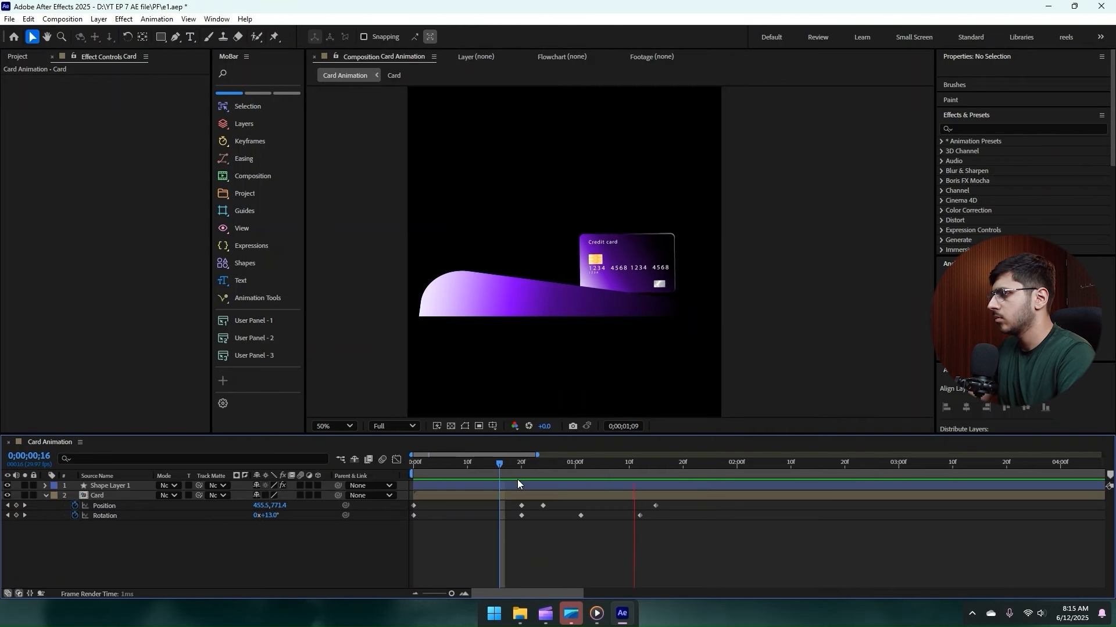
pyautogui.press('space')
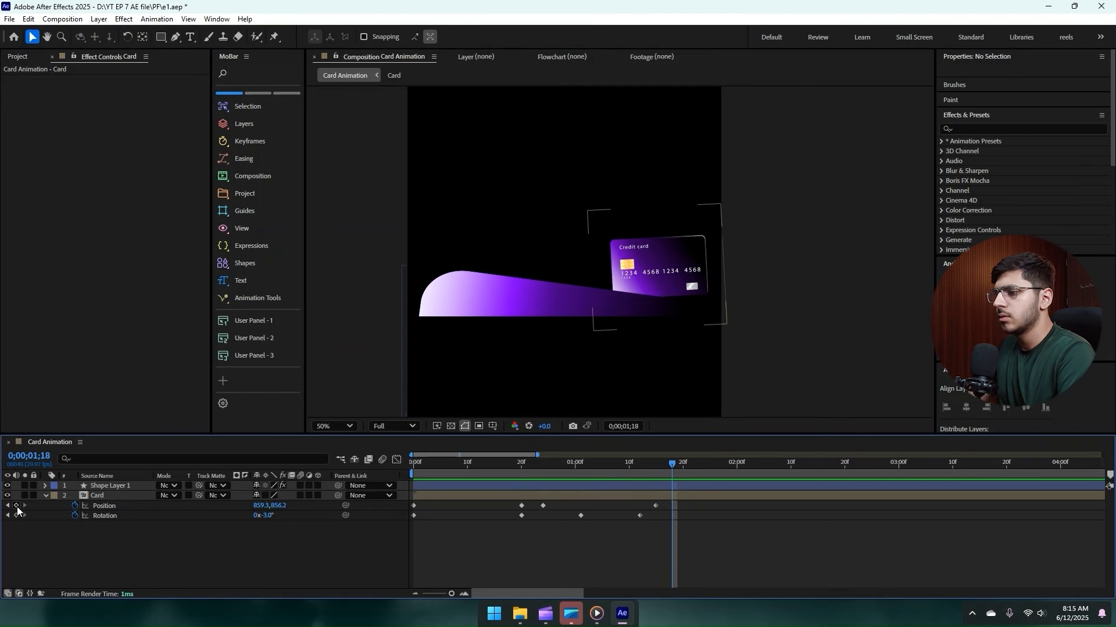
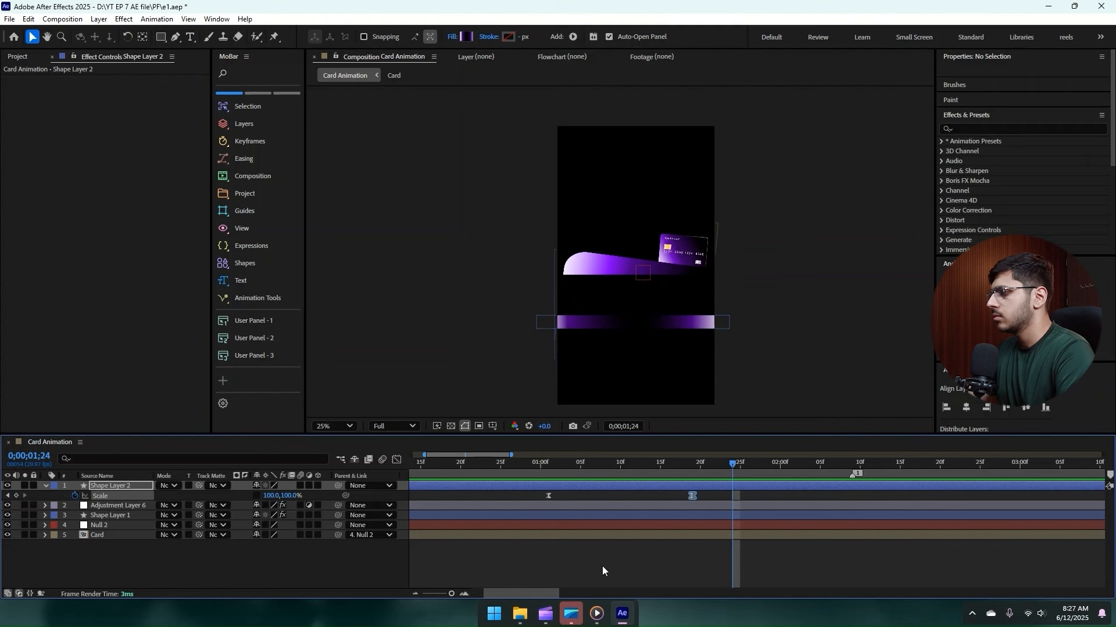
# - Play back the card animation together with the gradient bar opening below the wallet
pyautogui.moveTo(495, 463); pyautogui.dragTo(401, 474)
pyautogui.press('space')
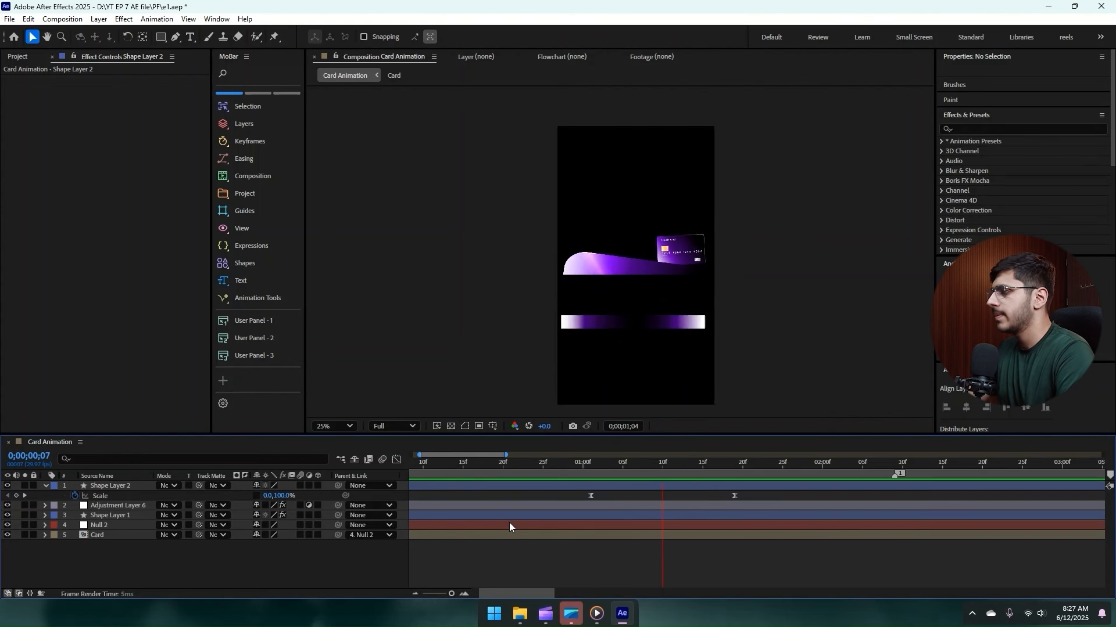
pyautogui.press('space')
# - Add a text layer reading "Lorem ipsum Lorem ipsum" over the gradient bar below the wallet
pyautogui.click(191, 37)
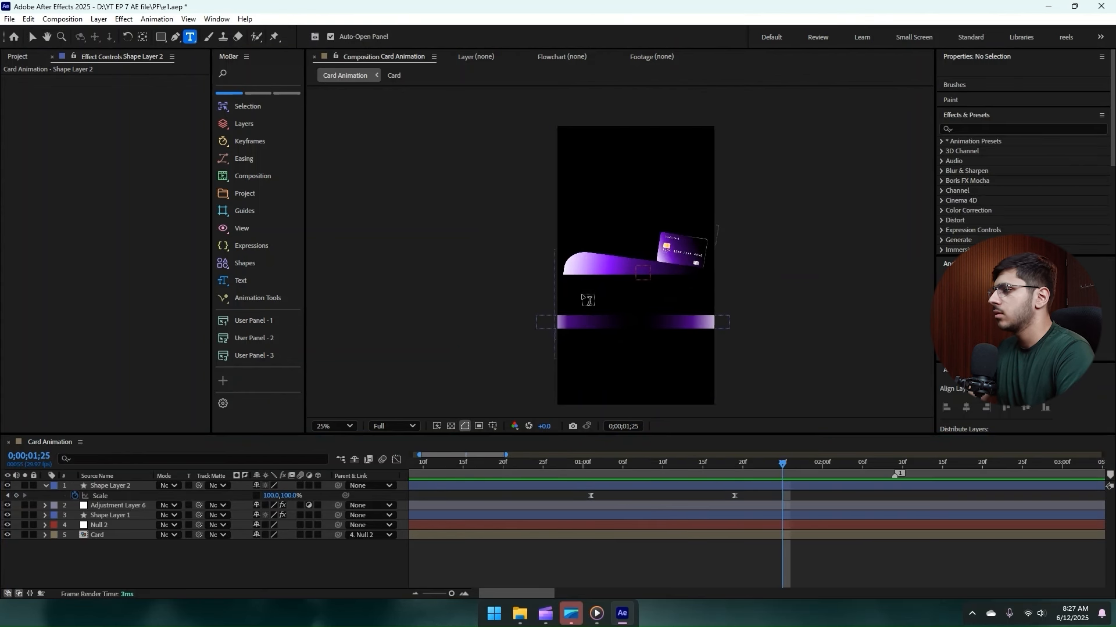
pyautogui.click(596, 326)
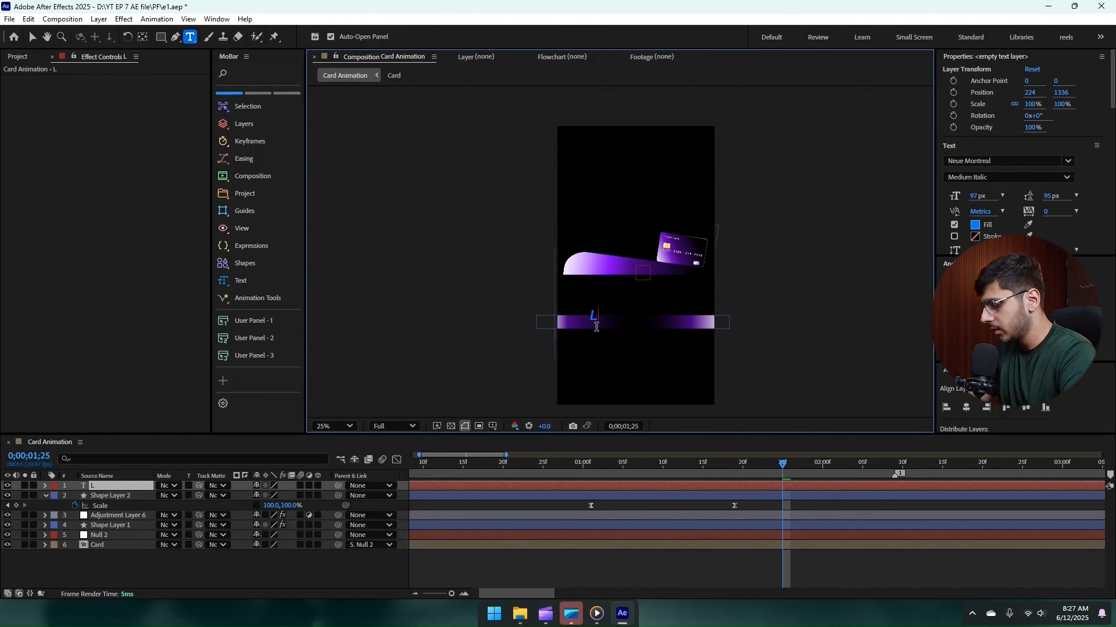
pyautogui.write('Lorem')
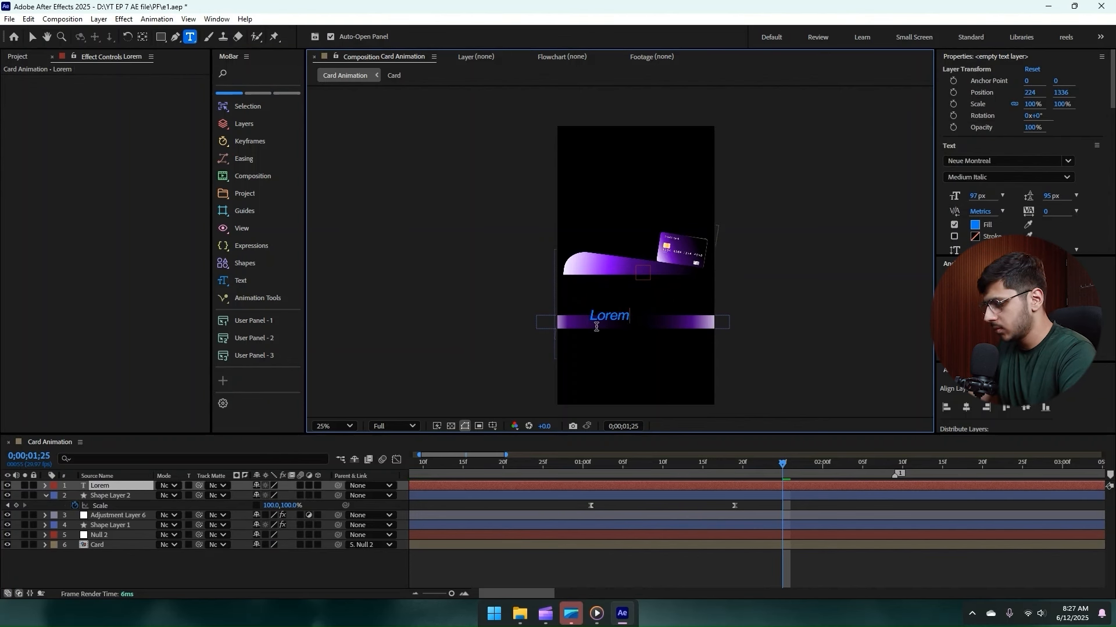
pyautogui.write(' ips')
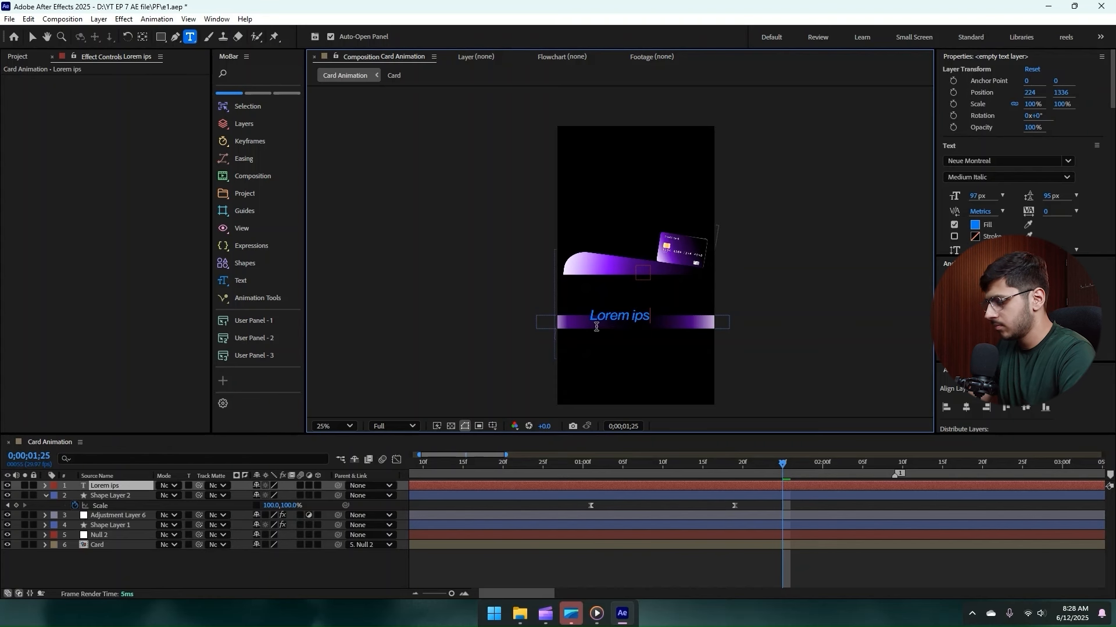
pyautogui.write('um')
pyautogui.hotkey('ctrl', 'a')
pyautogui.click(659, 314)
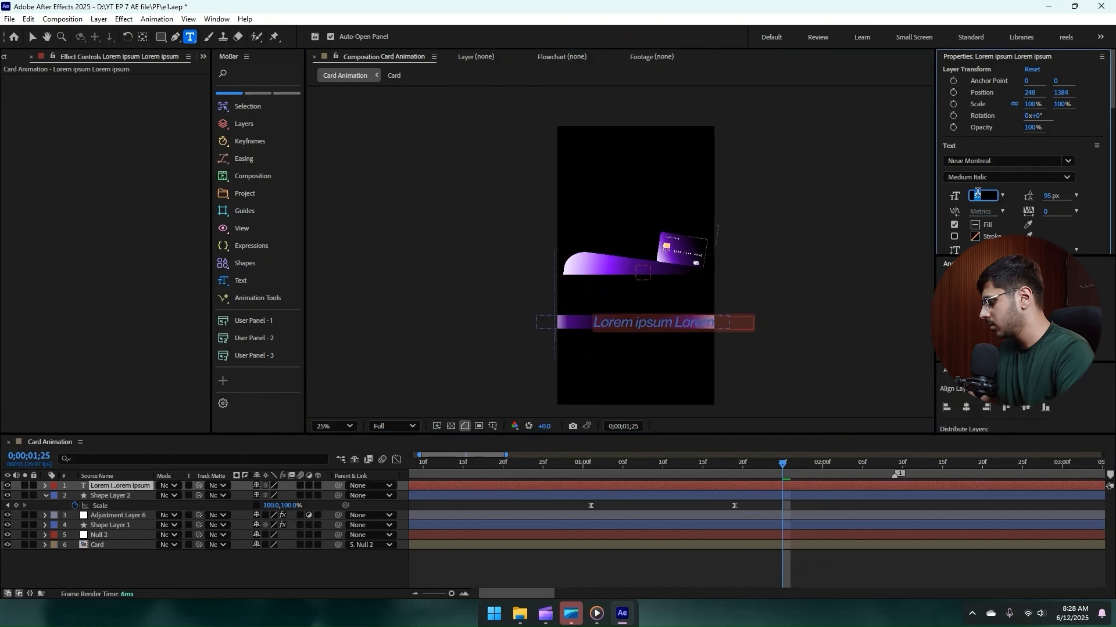
# - Format the bar text at 60 px in the Medium style with a white fill
pyautogui.click(977, 197)
pyautogui.write('60')
pyautogui.press('Return')
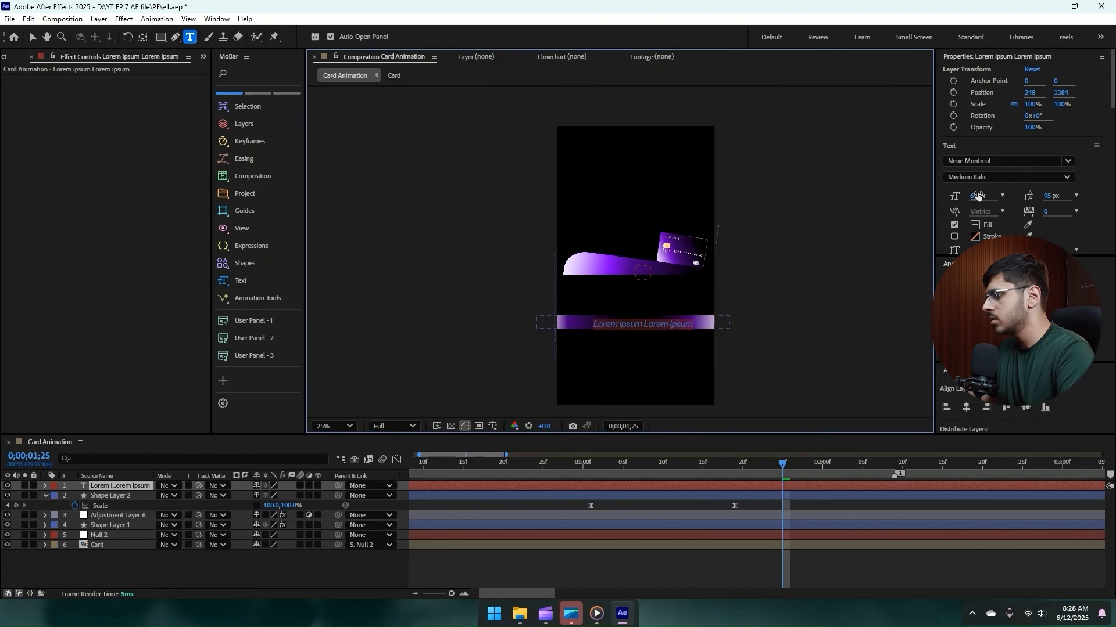
pyautogui.click(976, 227)
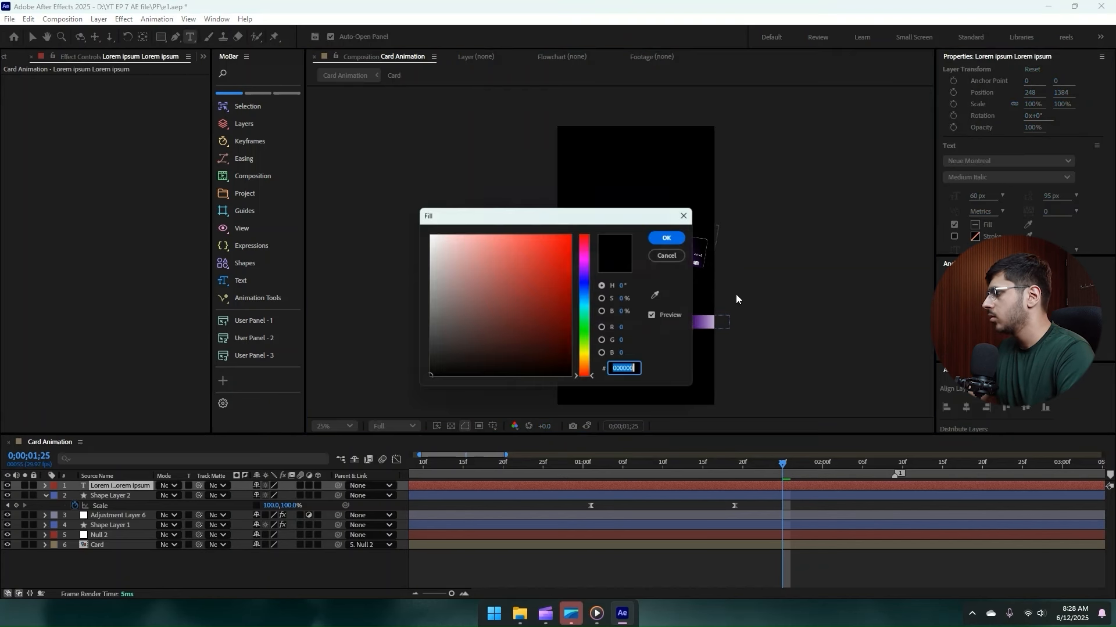
pyautogui.click(671, 236)
pyautogui.scroll(-3, 1024, 214)
pyautogui.scroll(1, 1007, 187)
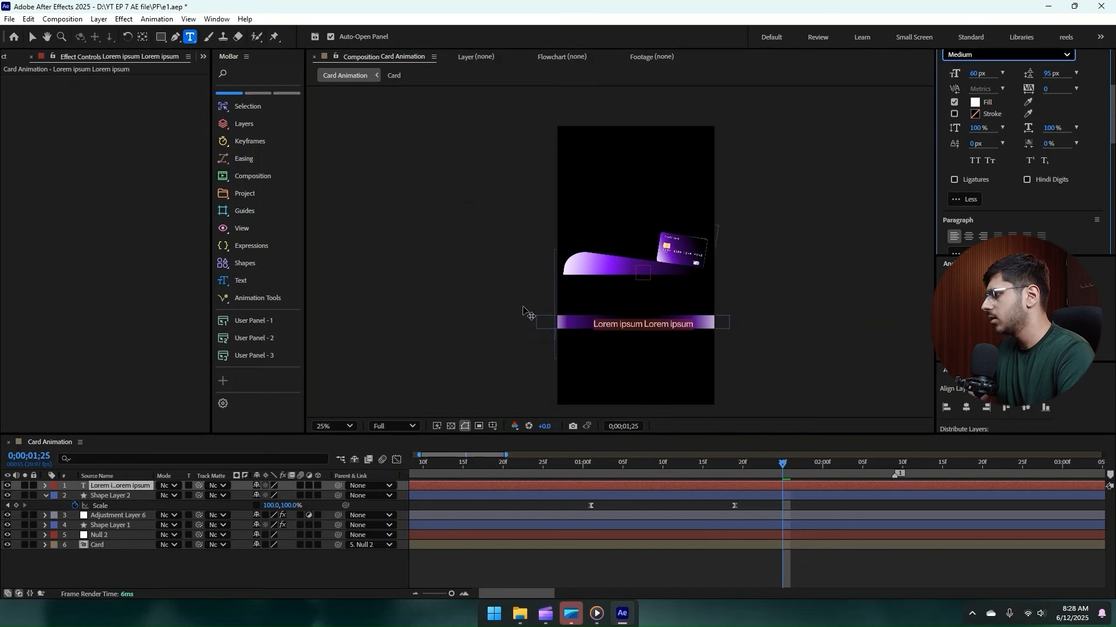
# - Place the text just beyond the bar's right end at 1102, 1362 and add a position keyframe around 0;00;01;13
pyautogui.click(31, 38)
pyautogui.scroll(2, 619, 308)
pyautogui.moveTo(655, 283); pyautogui.dragTo(632, 274)
pyautogui.moveTo(637, 333); pyautogui.dragTo(888, 329)
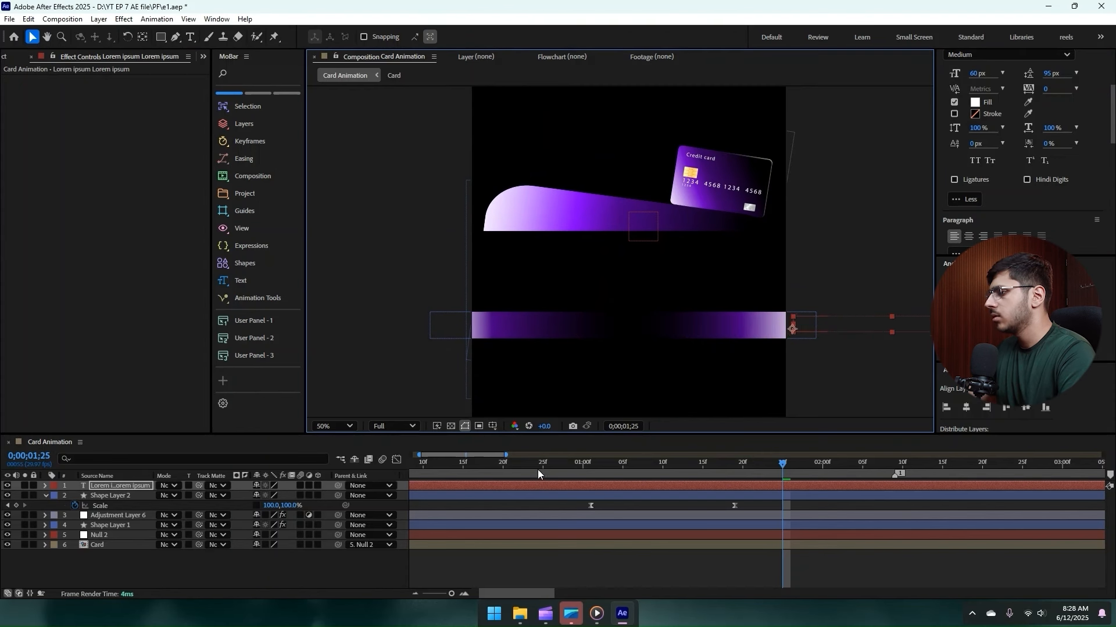
pyautogui.click(511, 470)
pyautogui.press('p')
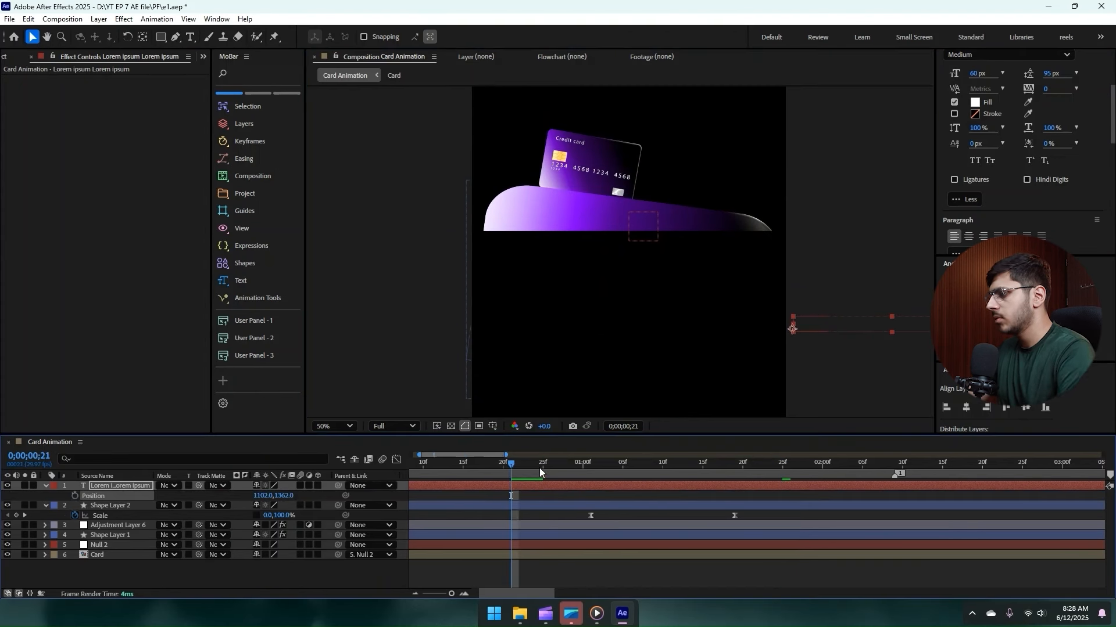
pyautogui.moveTo(539, 468); pyautogui.dragTo(687, 470)
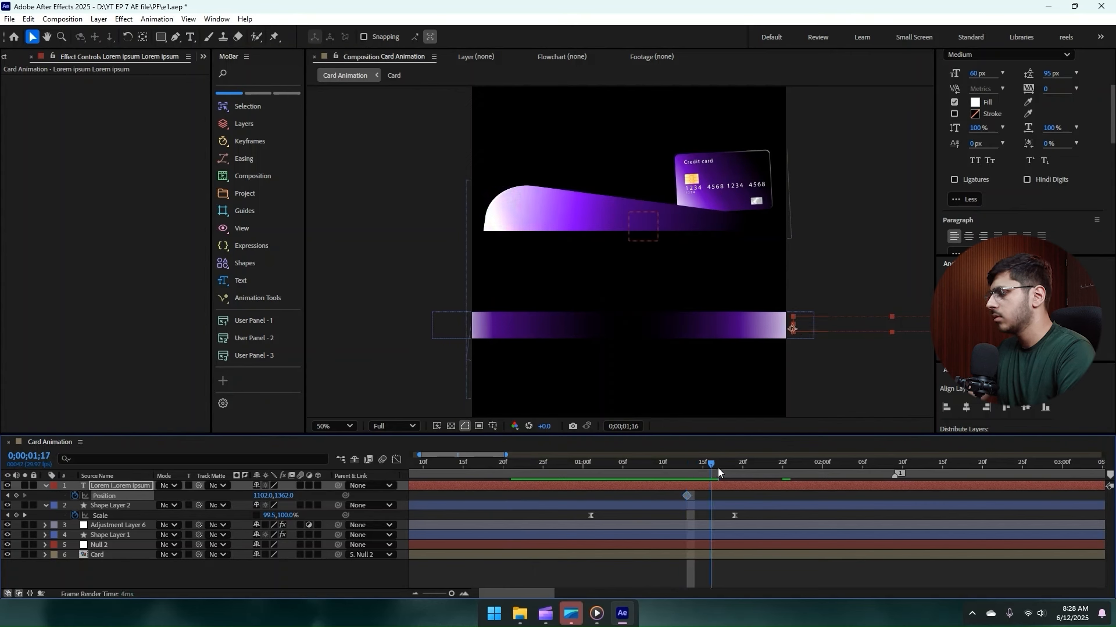
# - At 0;00;02;08, move the text left along the bar to about -340, 1366 and preview the whole composition fitted in view
pyautogui.click(884, 465)
pyautogui.moveTo(795, 329); pyautogui.dragTo(400, 329)
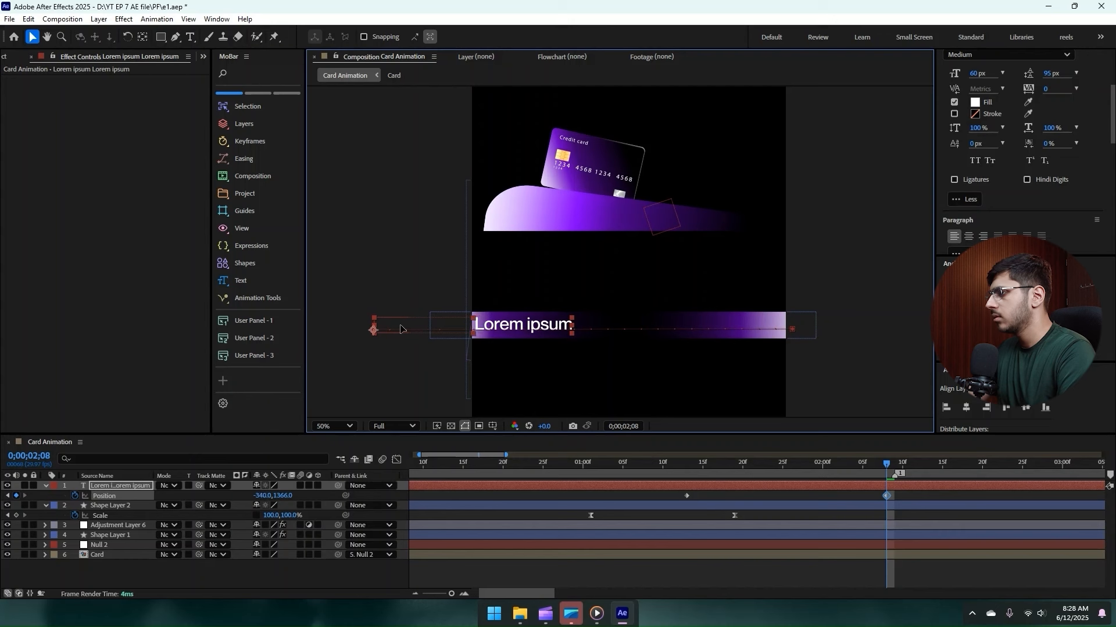
pyautogui.scroll(-2, 695, 528)
pyautogui.moveTo(662, 469); pyautogui.dragTo(383, 473)
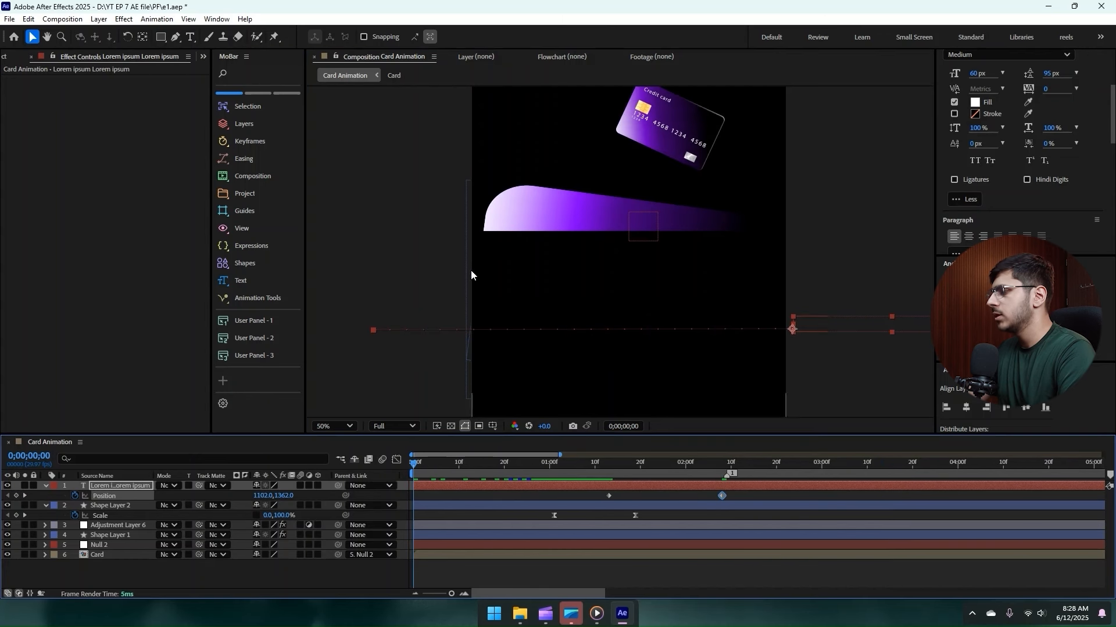
pyautogui.click(325, 426)
pyautogui.click(337, 196)
pyautogui.press('space')
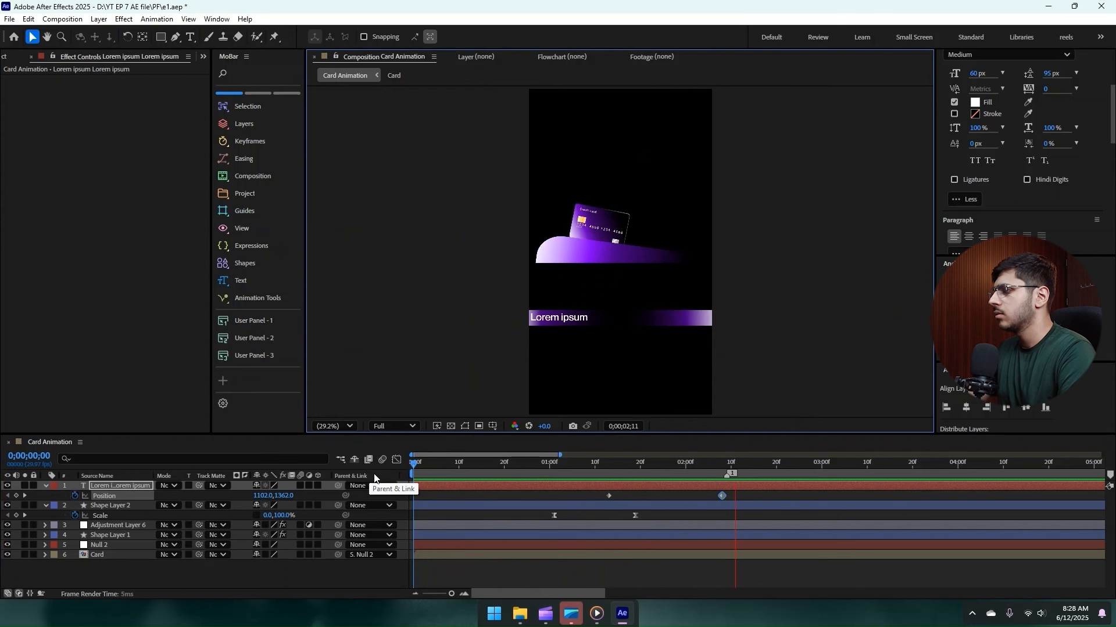
pyautogui.press('space')
# - Slow the scrolling text by delaying its end position keyframe to about 0;00;04;06, and play it back
pyautogui.moveTo(720, 496); pyautogui.dragTo(986, 497)
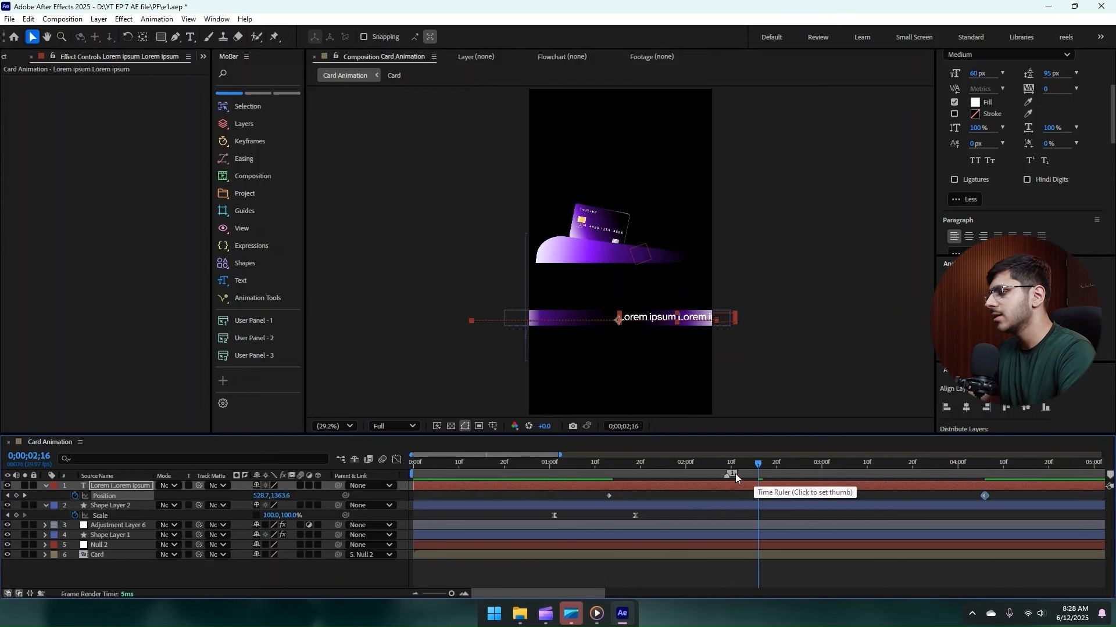
pyautogui.moveTo(552, 463); pyautogui.dragTo(541, 462)
pyautogui.press('space')
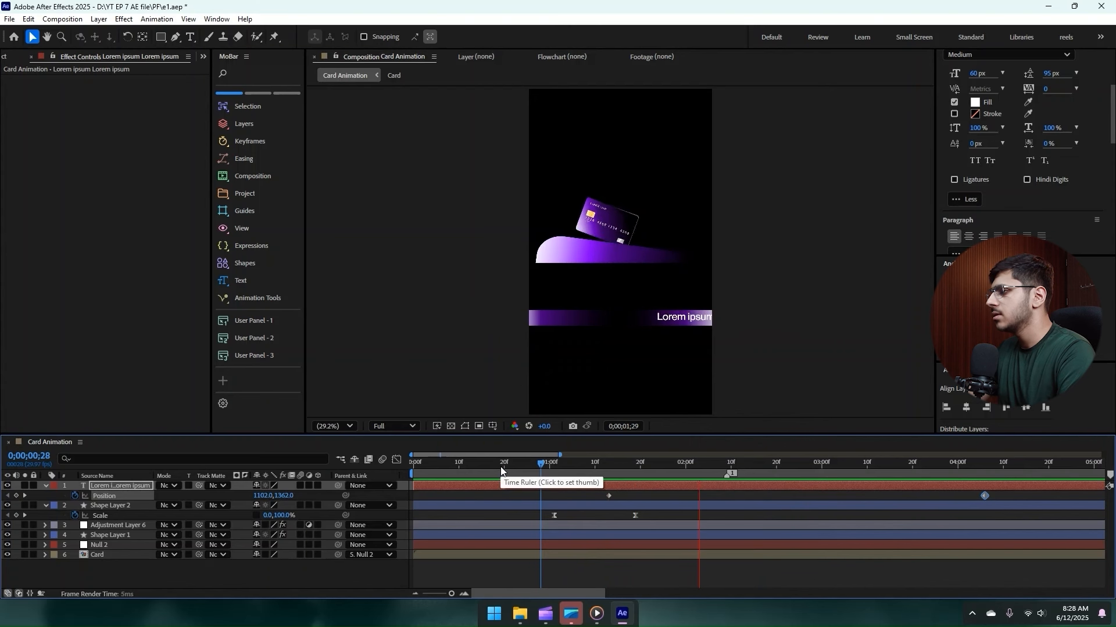
pyautogui.press('space')
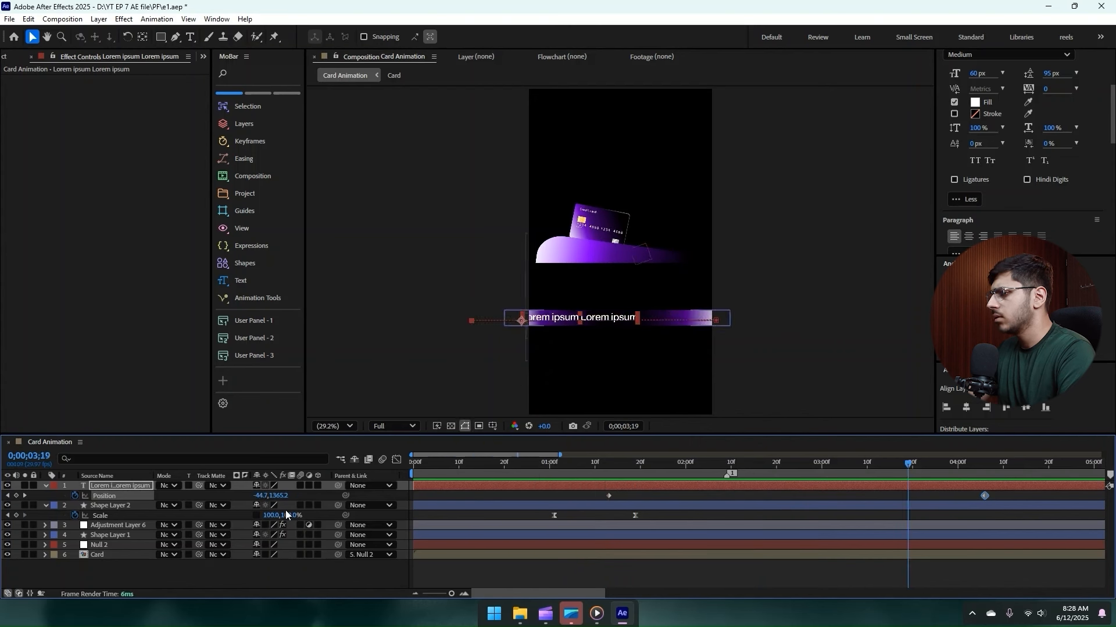
# - Enable motion blur for the composition and its text, shape, adjustment and card layers, and preview from the first frame
pyautogui.click(300, 486)
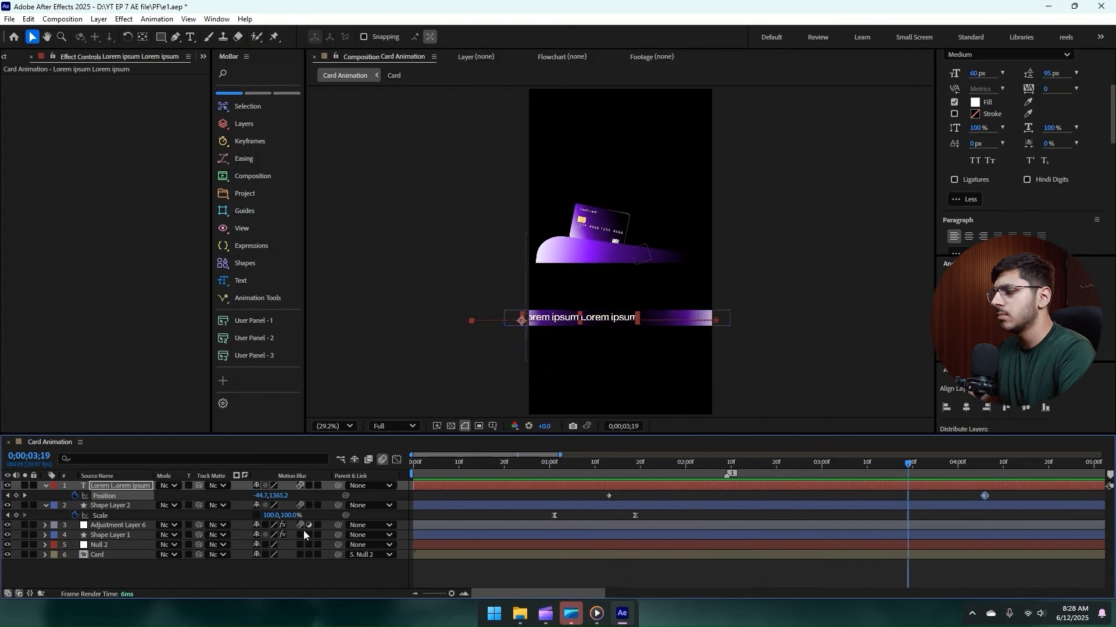
pyautogui.press('Home')
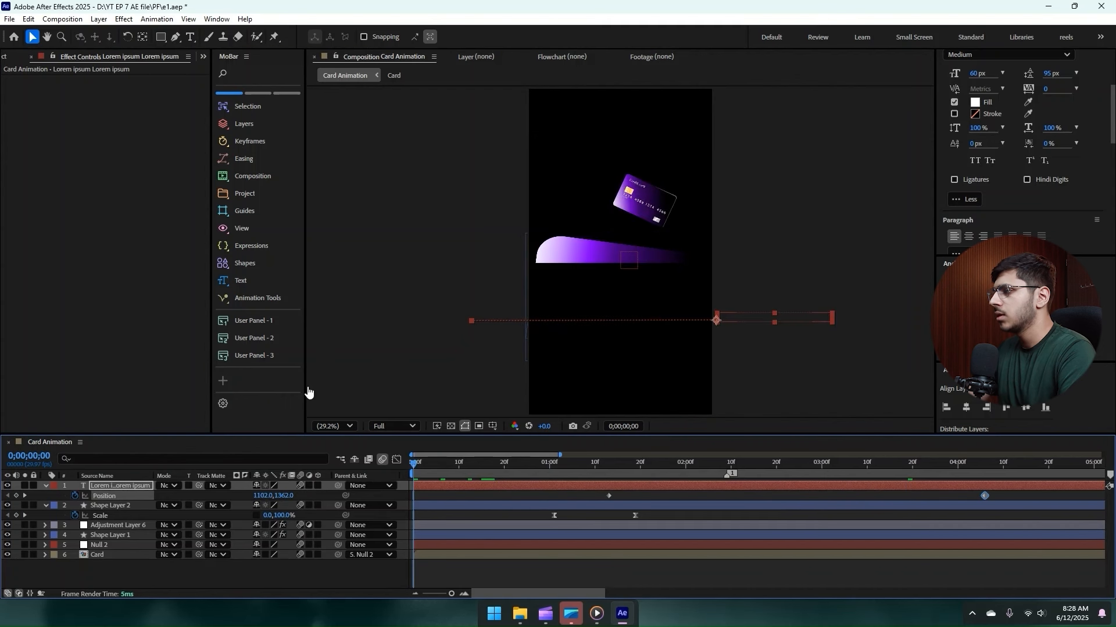
pyautogui.press('space')
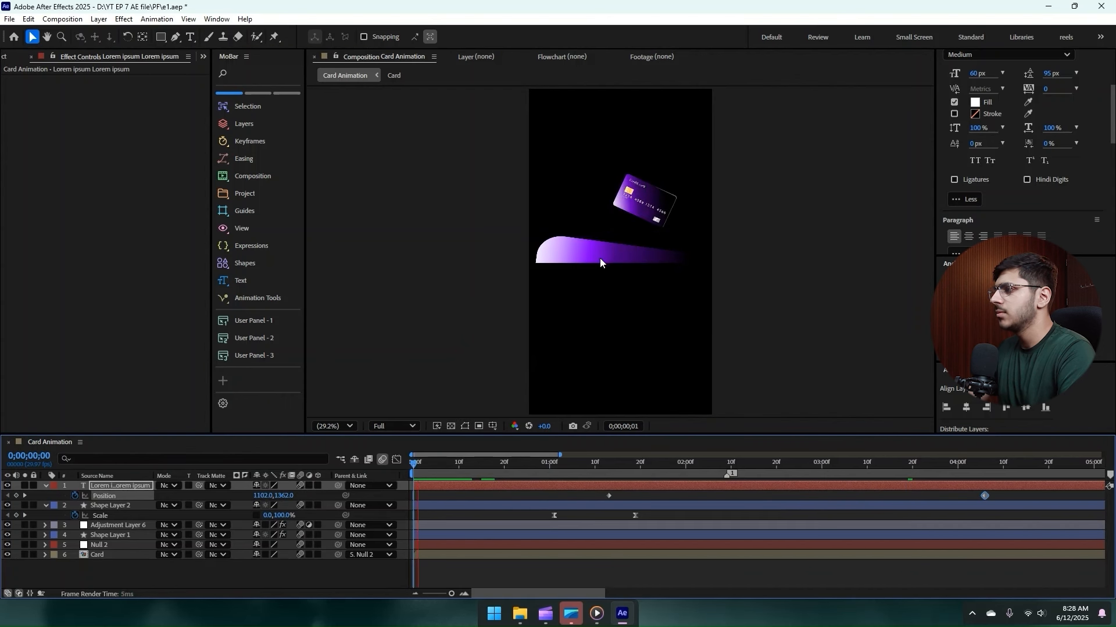
# - Reshape the speed curve of the gradient bar's scale keyframes to peak early and settle slowly, and play it back
pyautogui.press('space')
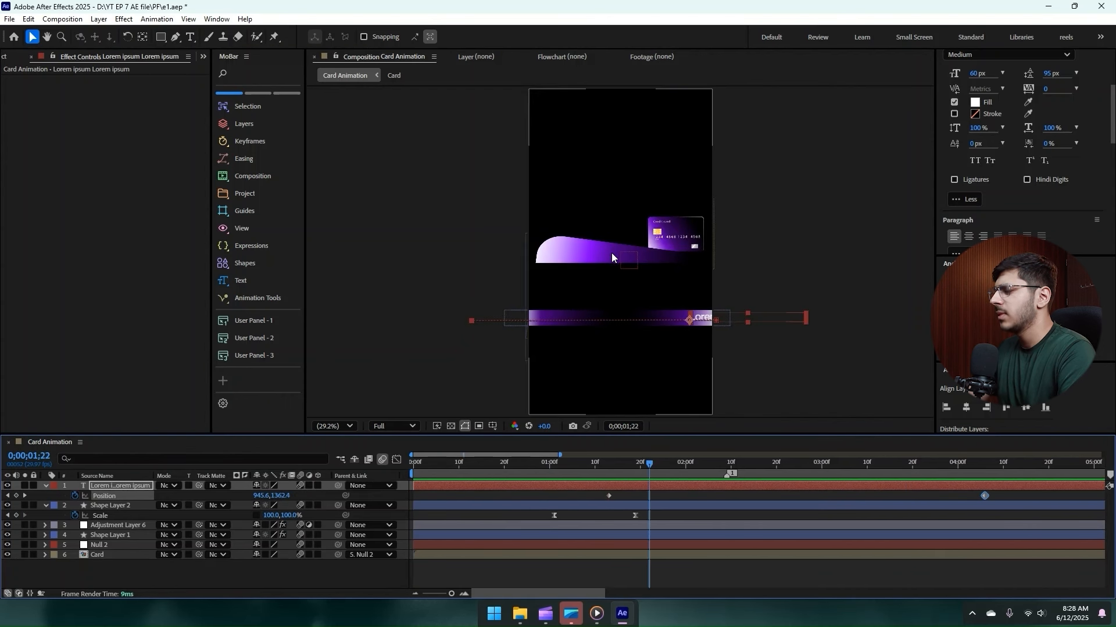
pyautogui.press('space')
pyautogui.click(590, 341)
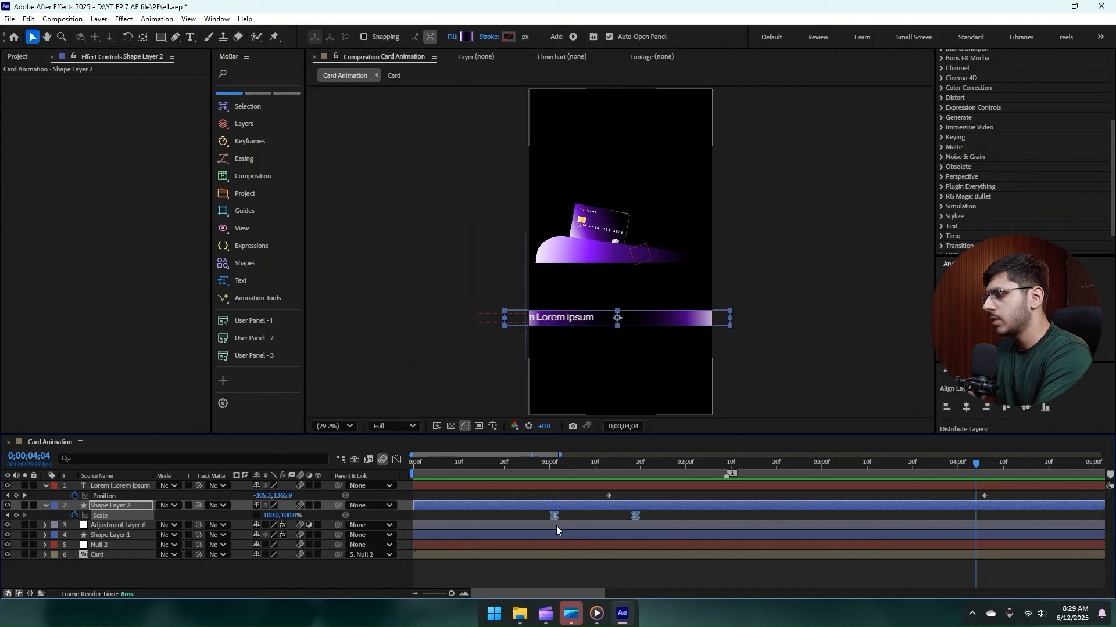
pyautogui.click(397, 461)
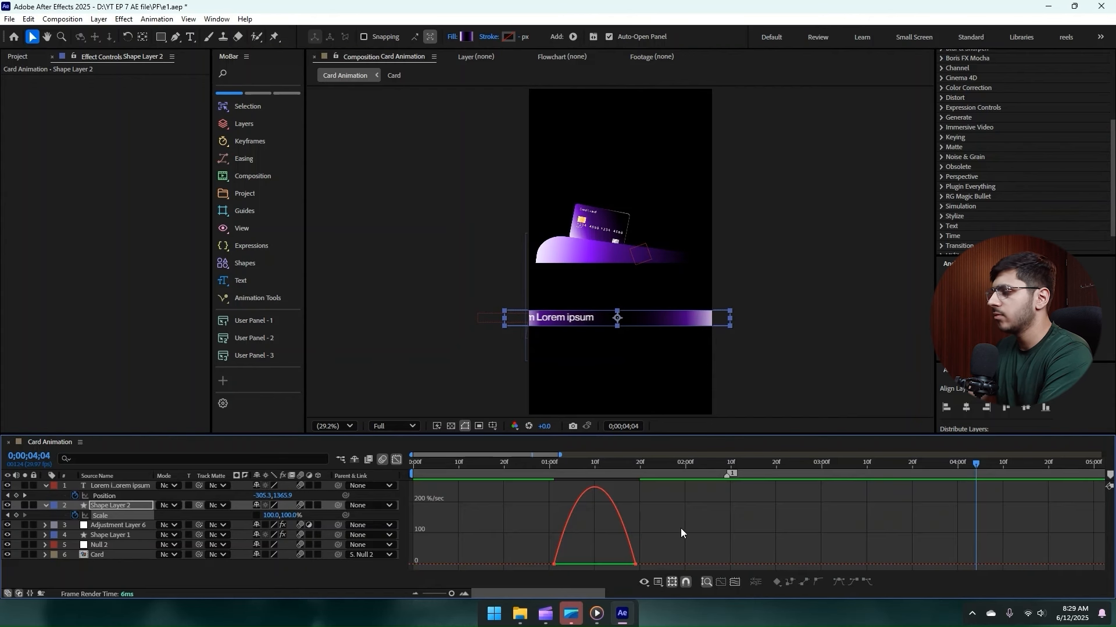
pyautogui.moveTo(620, 567); pyautogui.dragTo(594, 565)
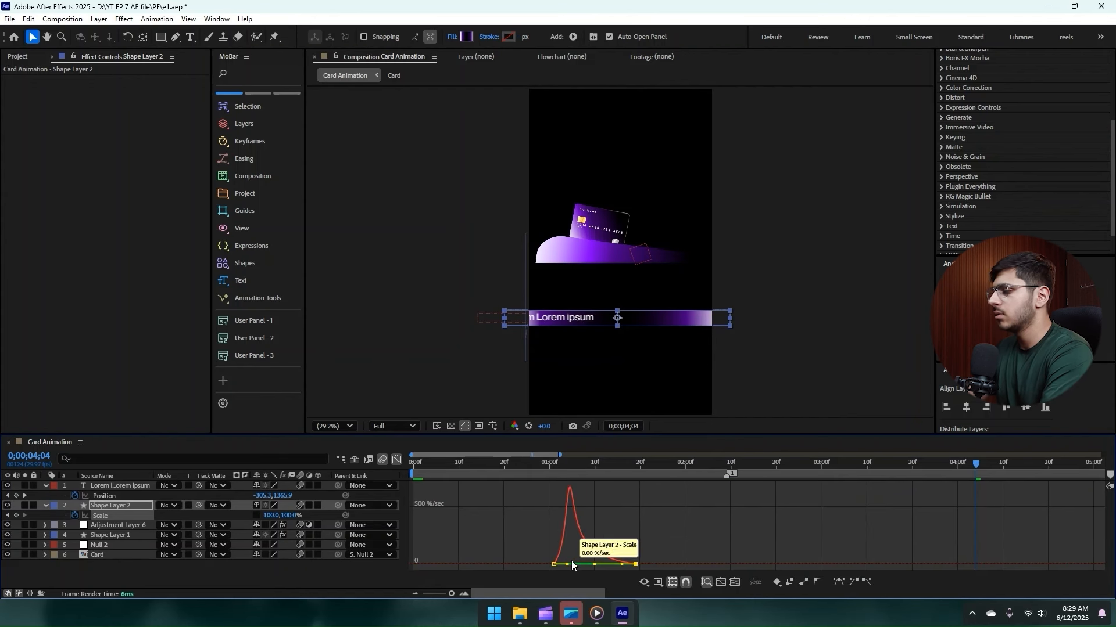
pyautogui.press('space')
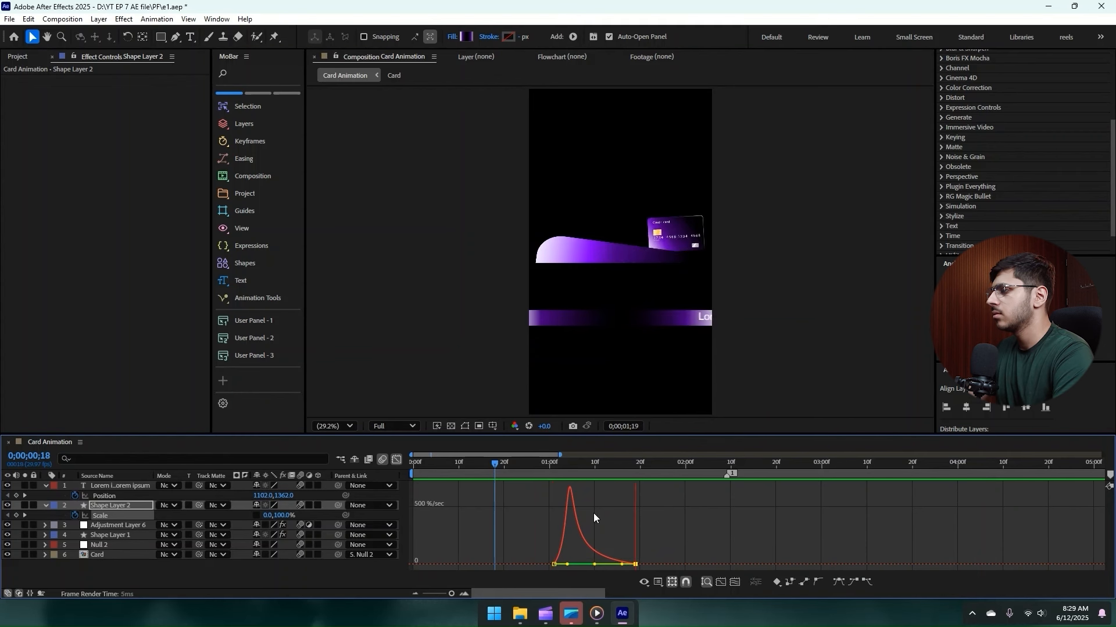
pyautogui.click(400, 460)
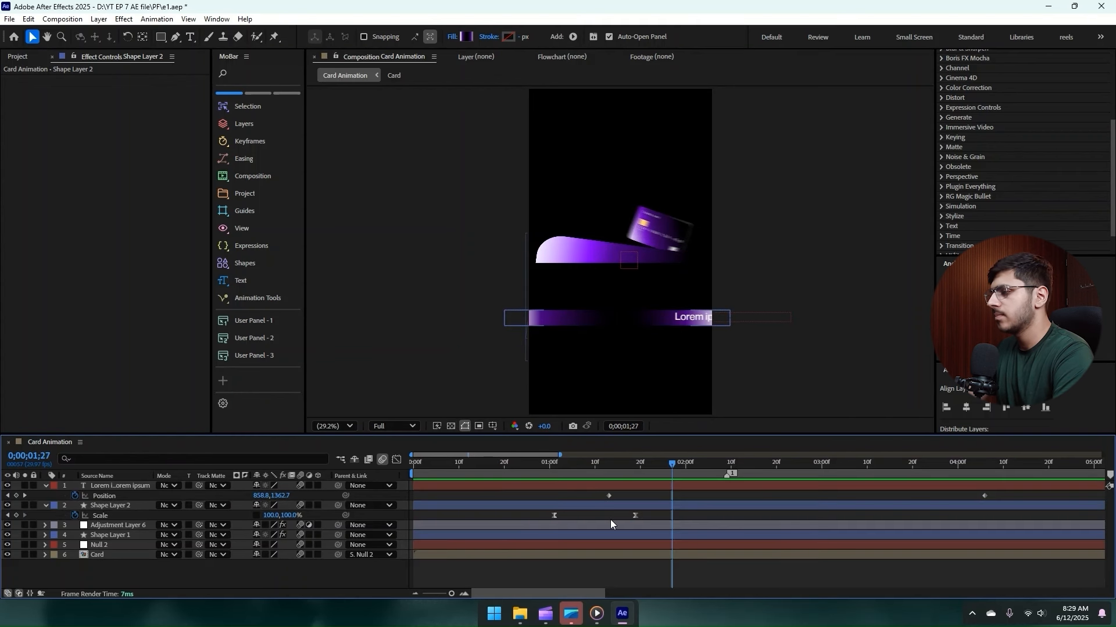
pyautogui.press('space')
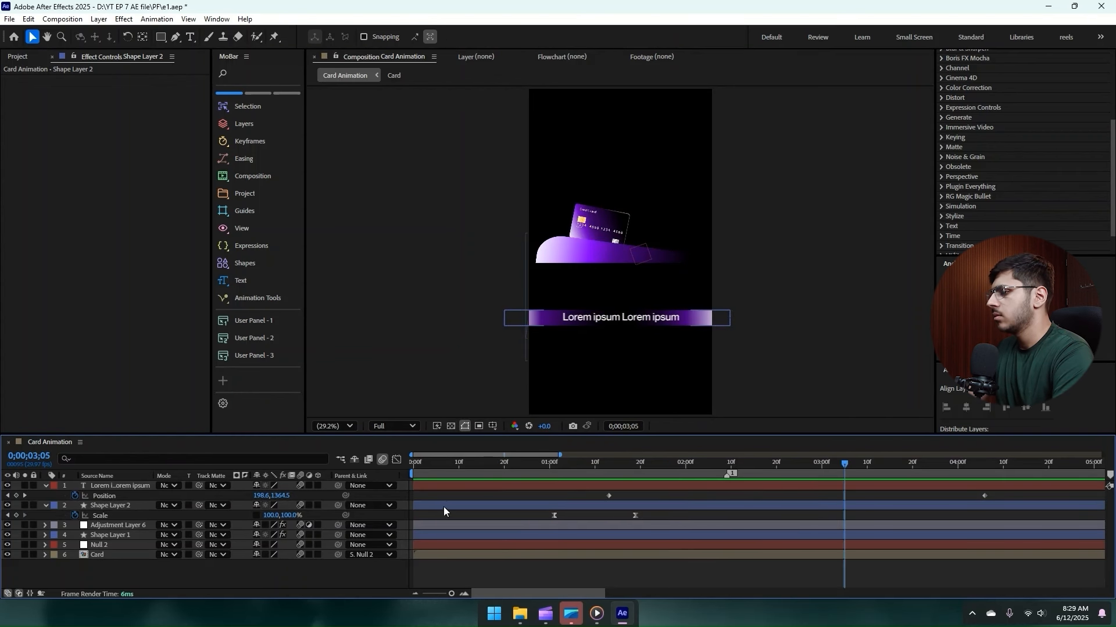
# - Turn off motion blur for the scrolling text layer and preview the animation
pyautogui.click(115, 488)
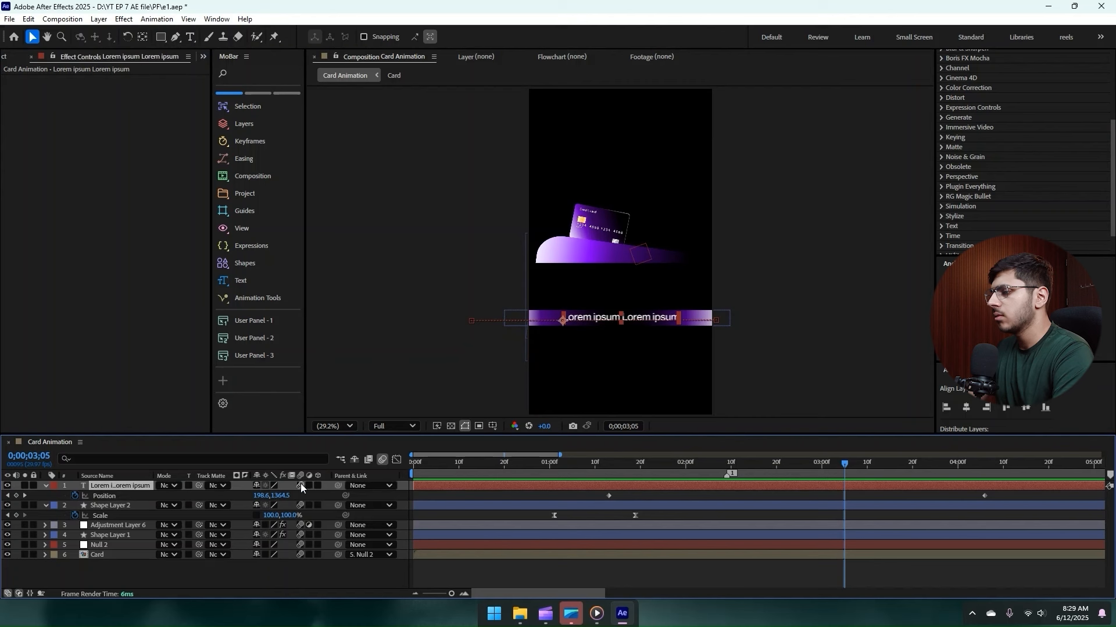
pyautogui.click(301, 485)
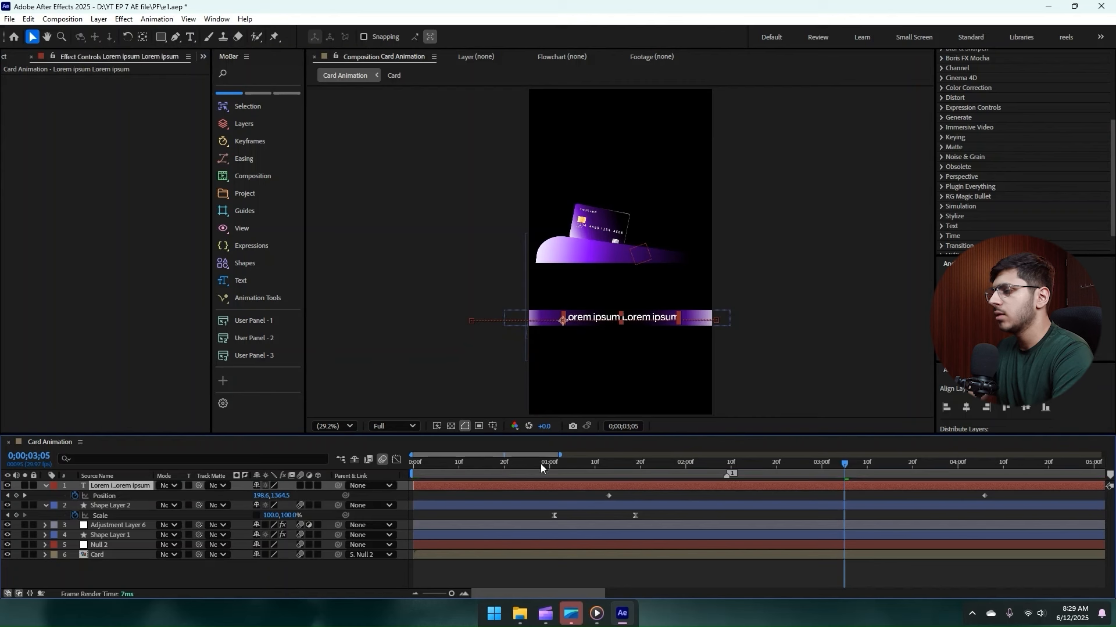
pyautogui.click(525, 469)
pyautogui.press('space')
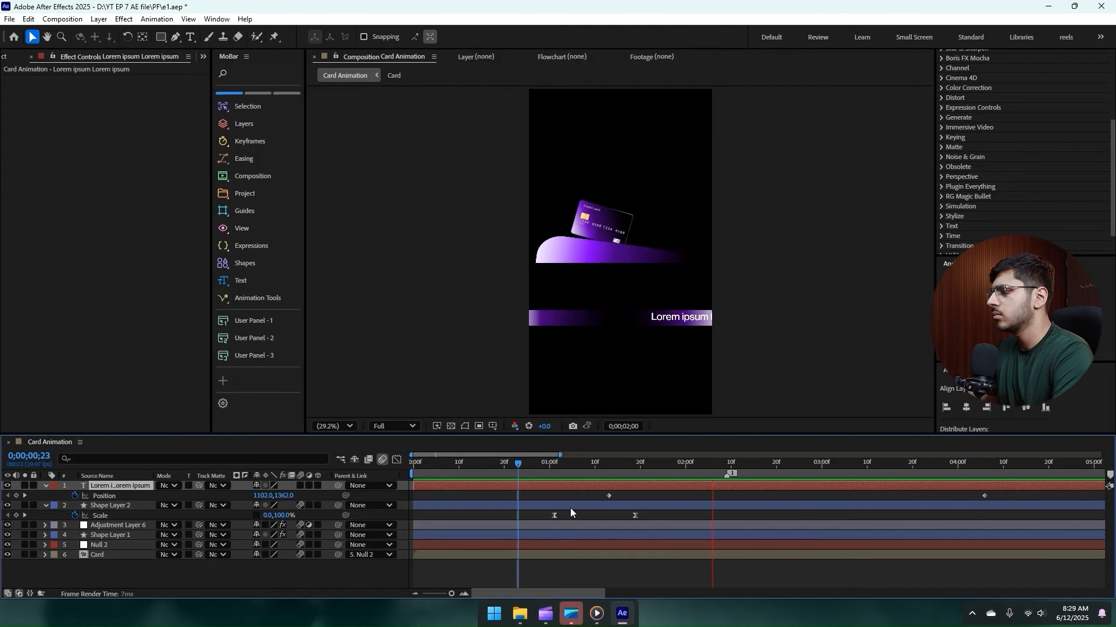
# - Slow the scrolling text further by delaying its end position keyframe to about 0;00;06;00, and play it back
pyautogui.moveTo(984, 495); pyautogui.dragTo(1062, 495)
pyautogui.press('space')
pyautogui.moveTo(640, 496); pyautogui.dragTo(696, 496)
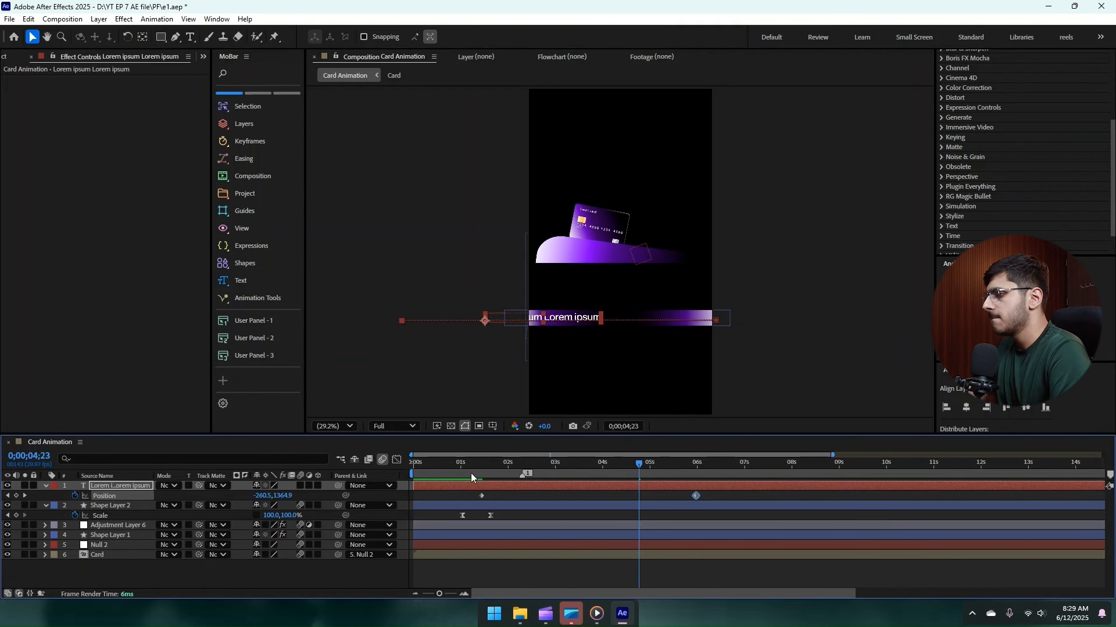
pyautogui.moveTo(464, 466); pyautogui.dragTo(442, 462)
pyautogui.press('space')
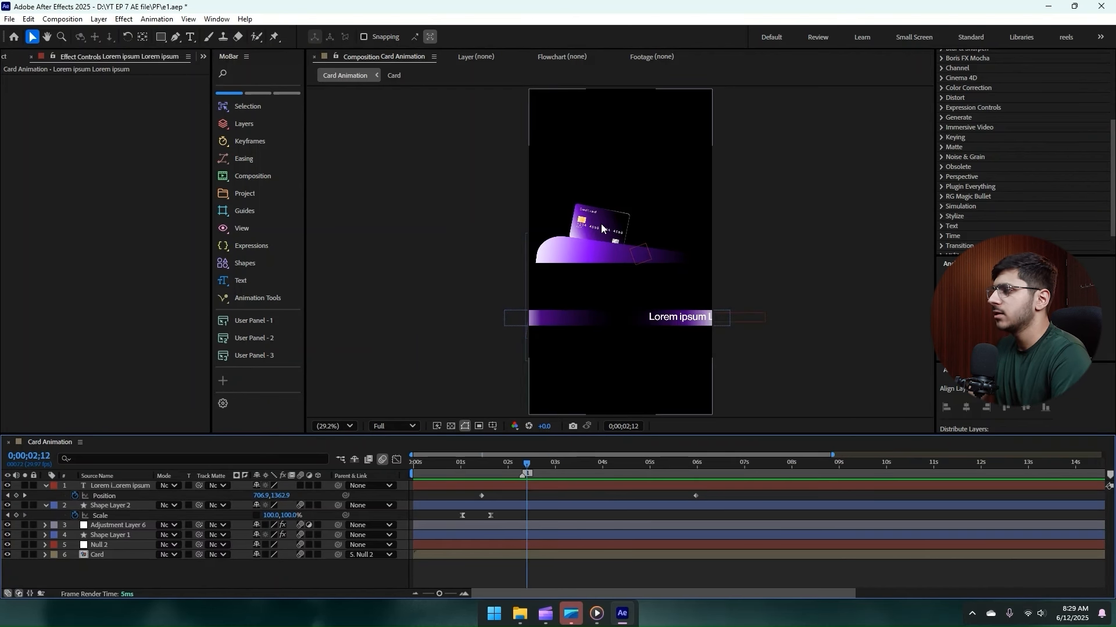
# - Apply the Shatter effect to the Card layer with the time at 0;00;02;09
pyautogui.scroll(1, 601, 225)
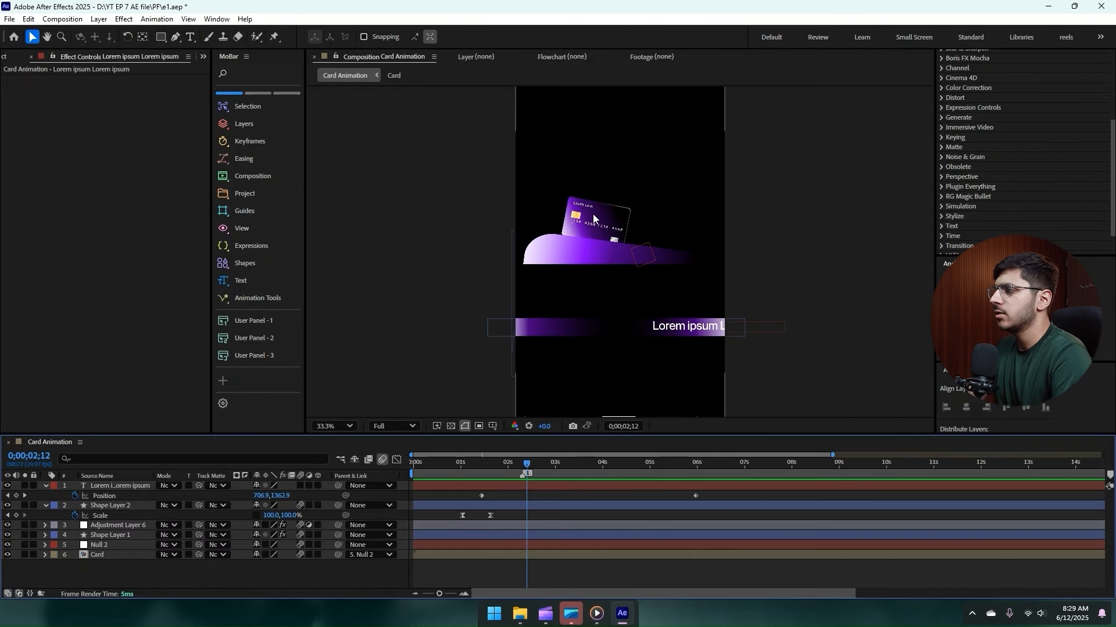
pyautogui.click(102, 554)
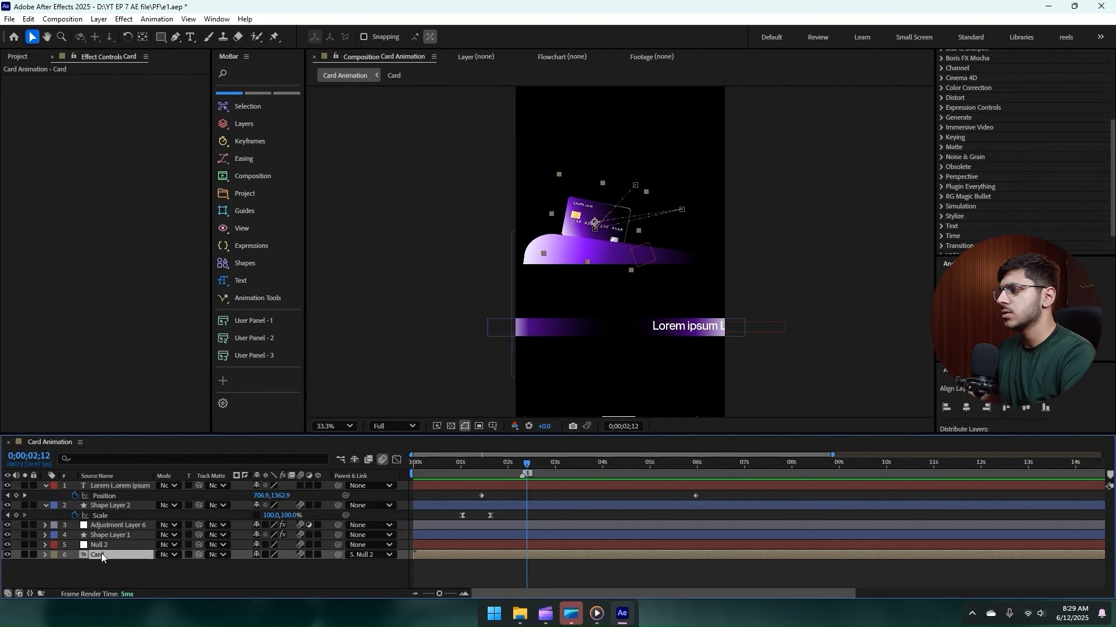
pyautogui.scroll(2, 567, 200)
pyautogui.moveTo(605, 222); pyautogui.dragTo(646, 274)
pyautogui.press('=')
pyautogui.moveTo(549, 468); pyautogui.dragTo(558, 473)
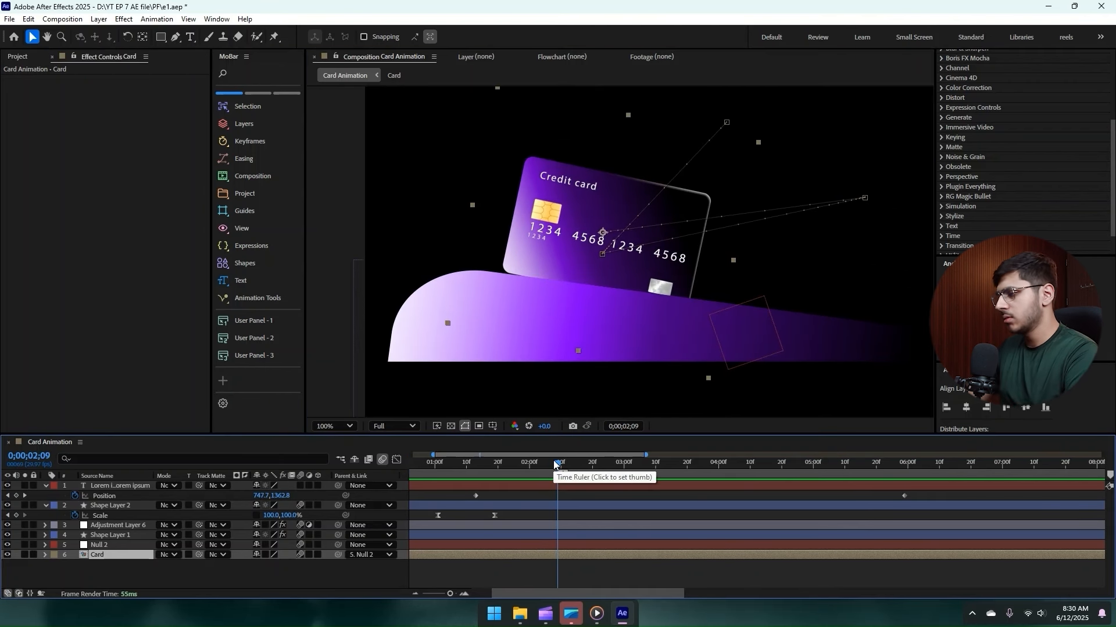
pyautogui.hotkey('ctrl', 'space')
pyautogui.write('shatte')
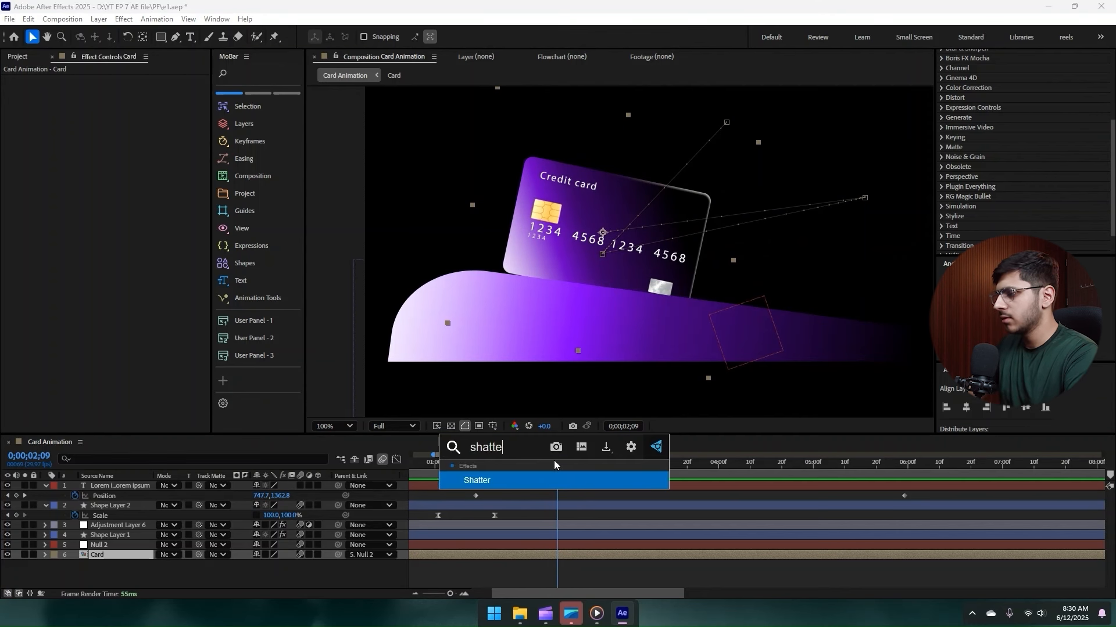
pyautogui.press('Return')
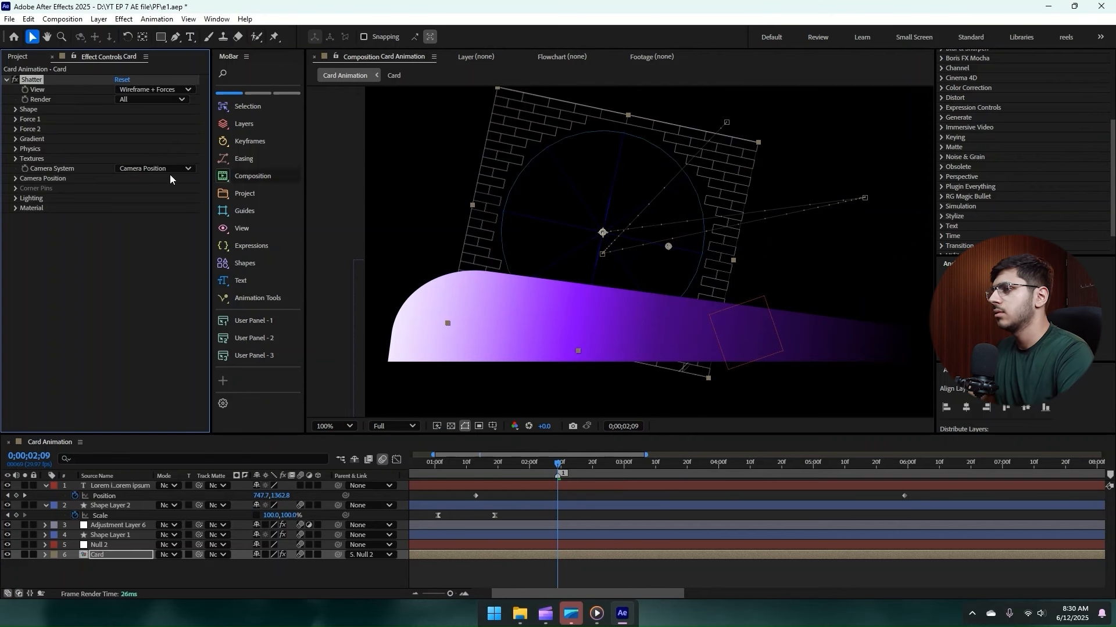
# - Set the Shatter view to Rendered and preview the breaking card from the first frame
pyautogui.click(126, 101)
pyautogui.click(151, 91)
pyautogui.click(150, 90)
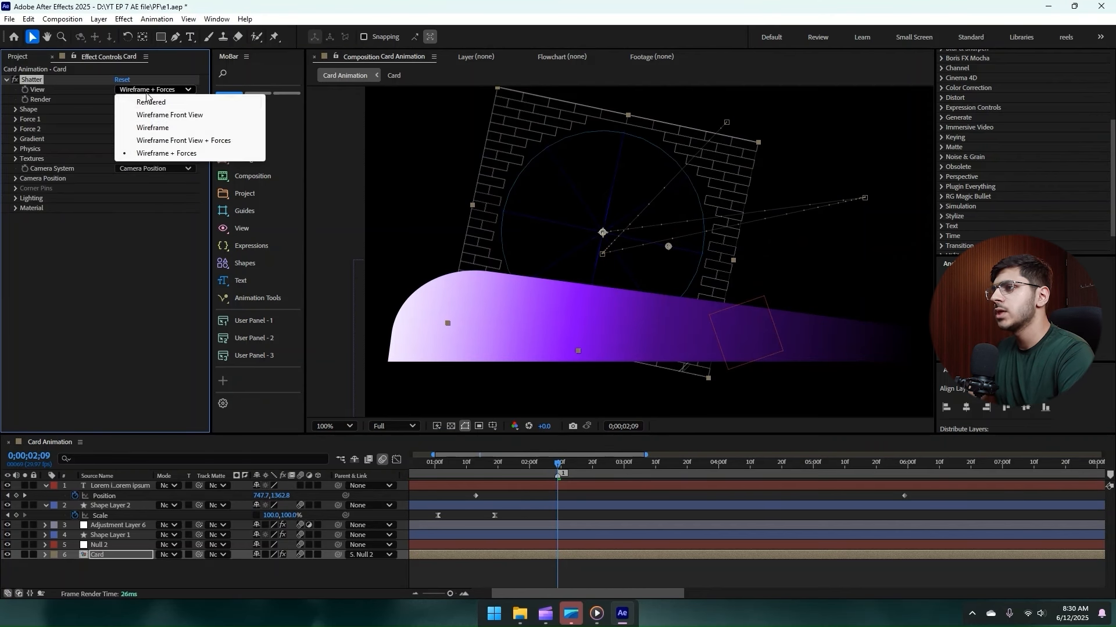
pyautogui.click(145, 100)
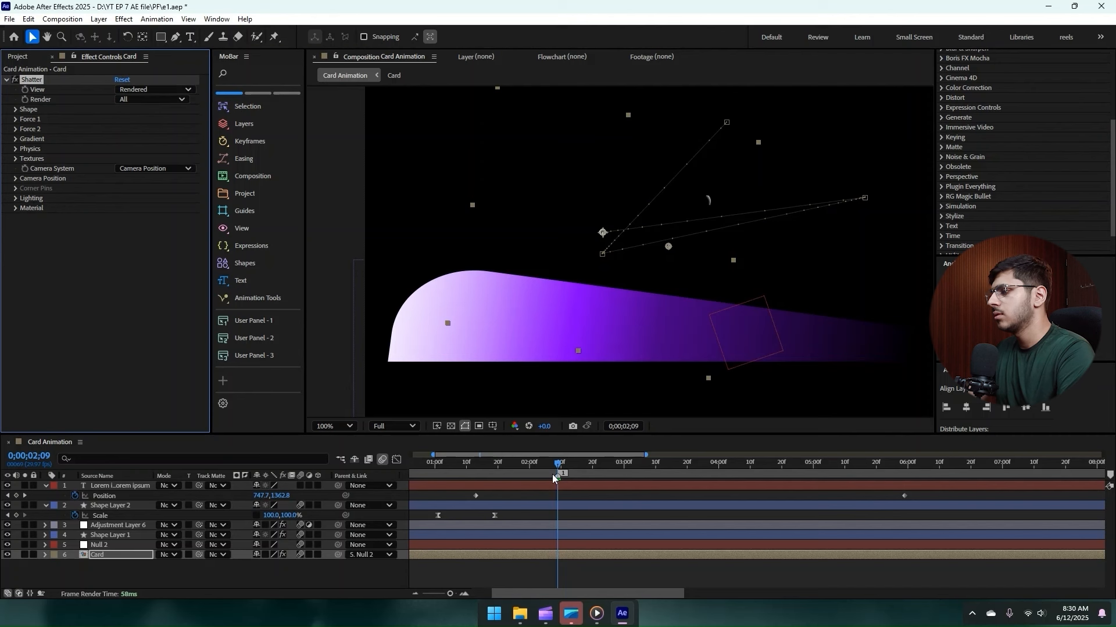
pyautogui.scroll(-2, 567, 489)
pyautogui.moveTo(522, 465); pyautogui.dragTo(314, 464)
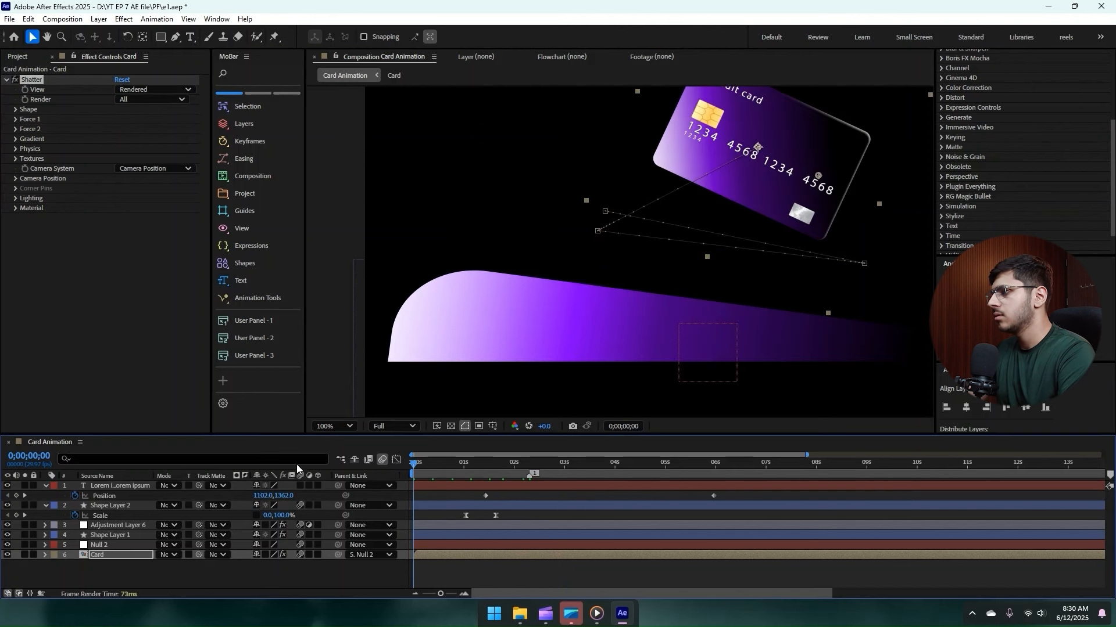
pyautogui.press('space')
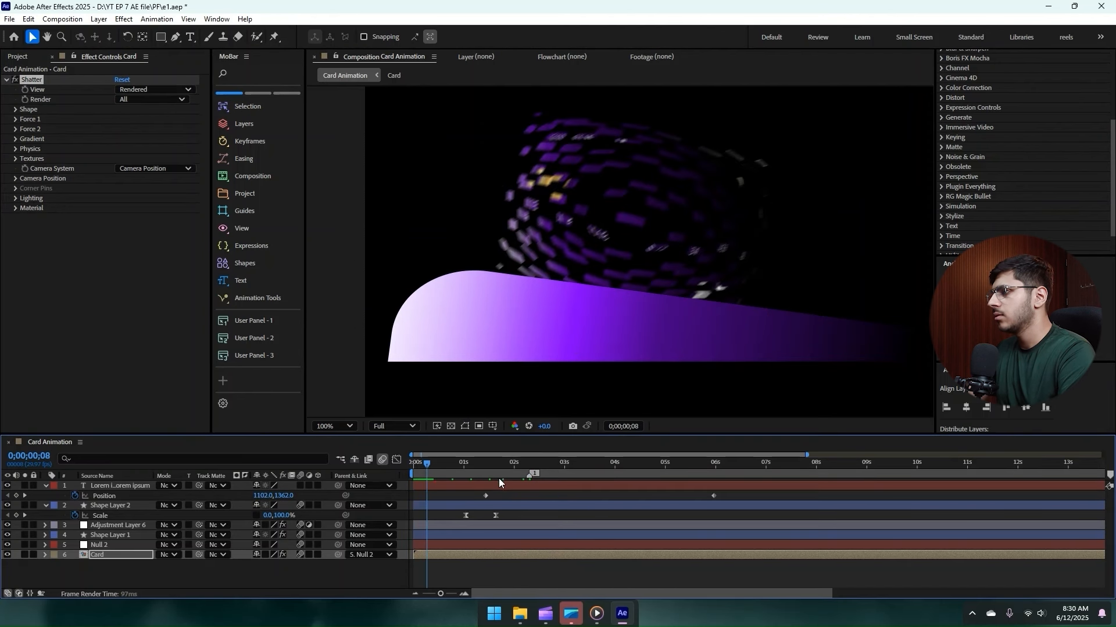
pyautogui.press('space')
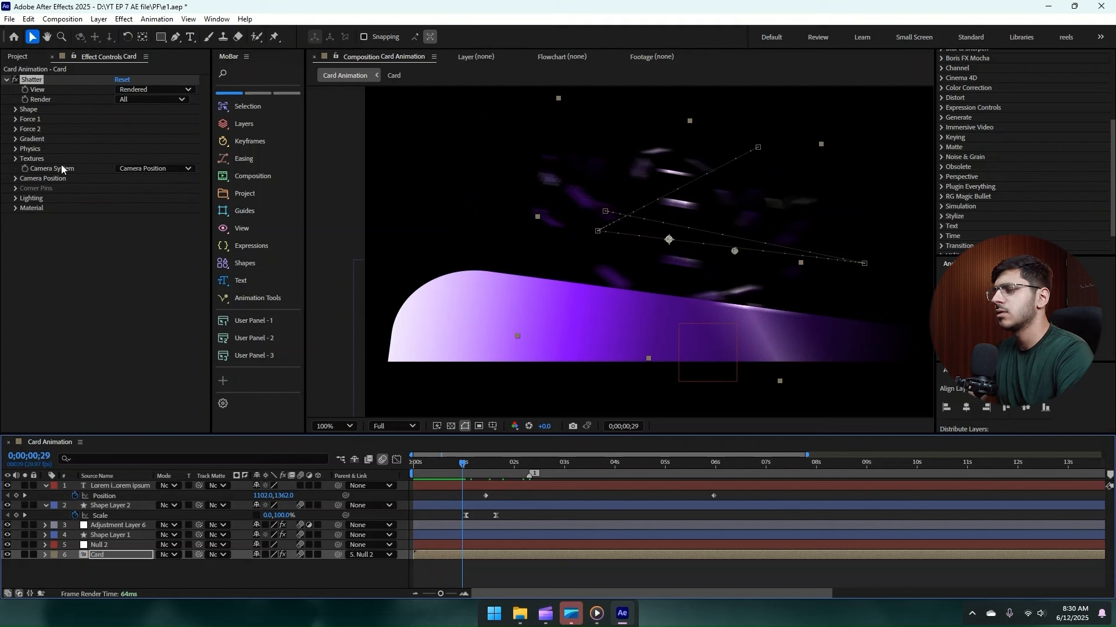
# - Set the Shatter shape pattern to Glass and turn off motion blur for the Card layer
pyautogui.click(16, 110)
pyautogui.click(145, 119)
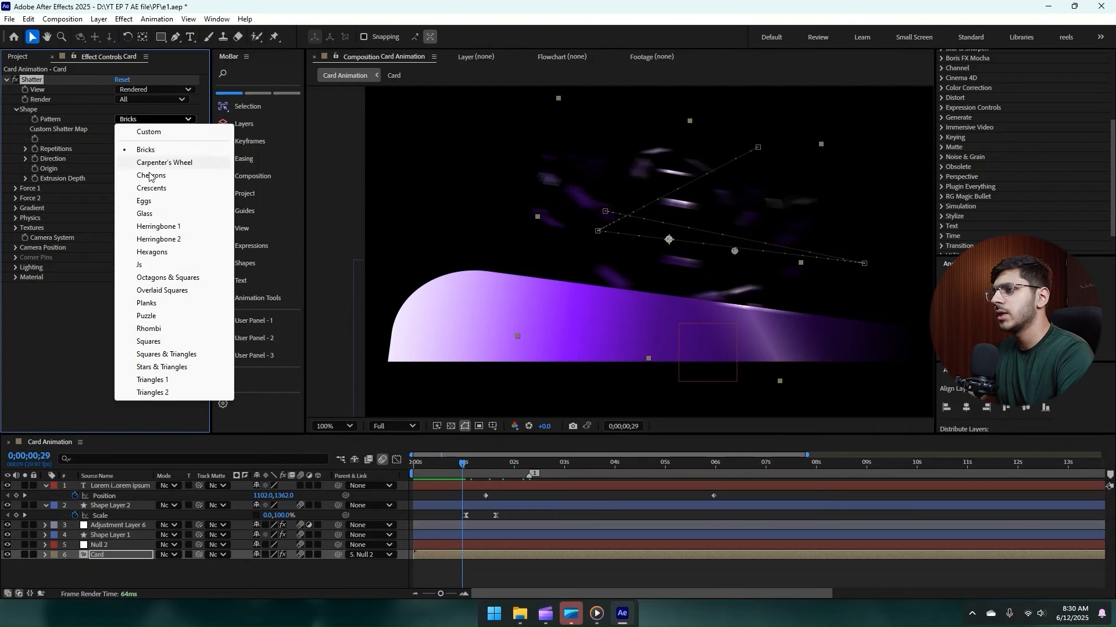
pyautogui.click(145, 214)
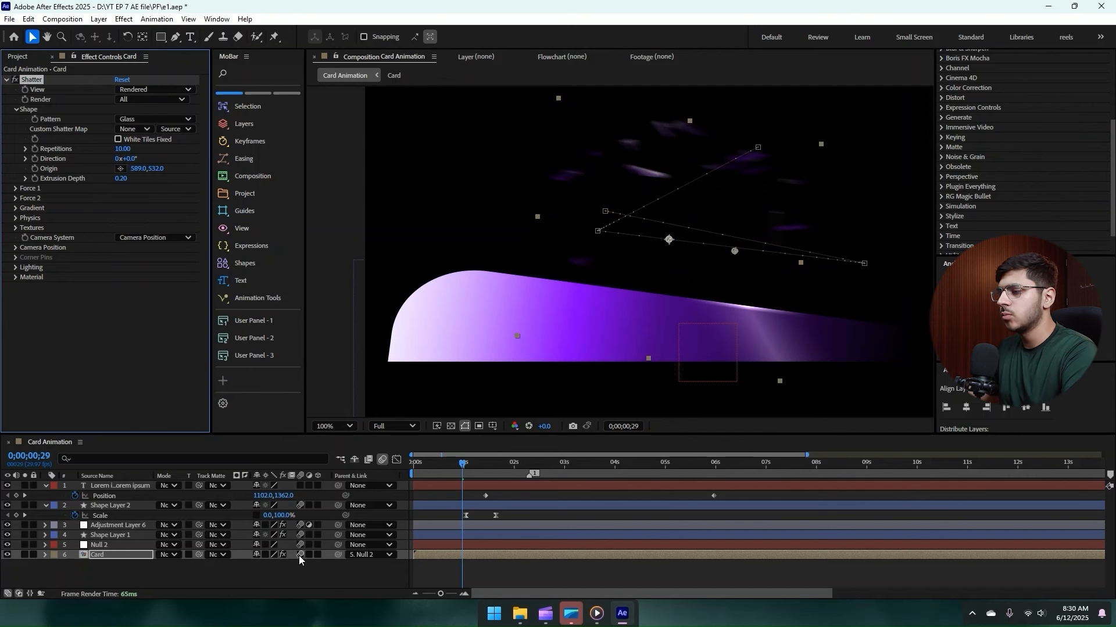
pyautogui.press('pageup')
pyautogui.press('pageup')
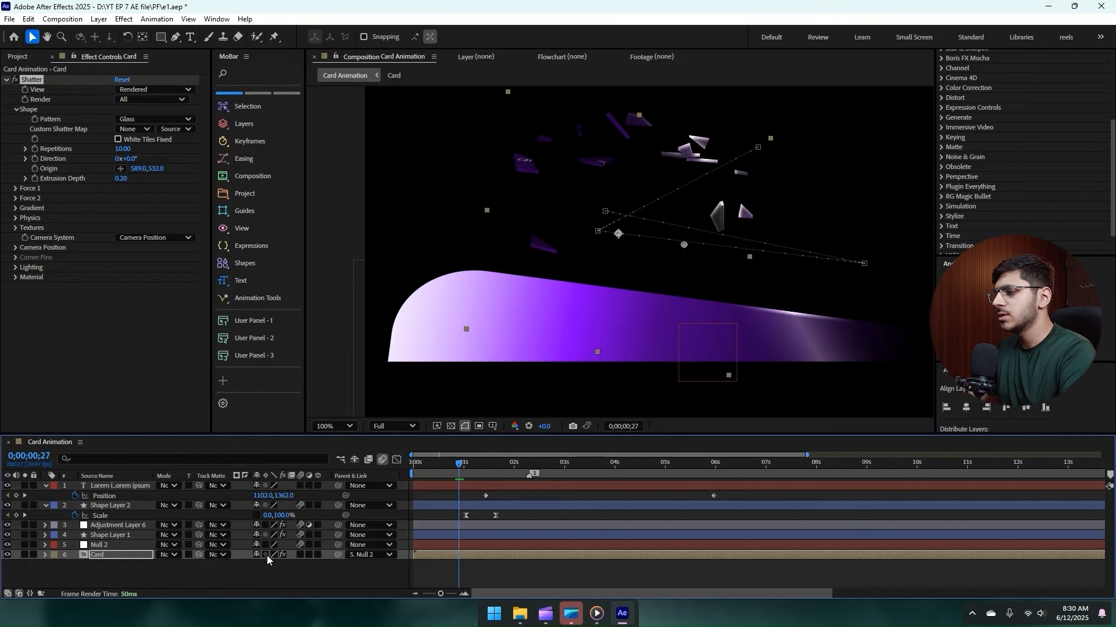
pyautogui.click(300, 556)
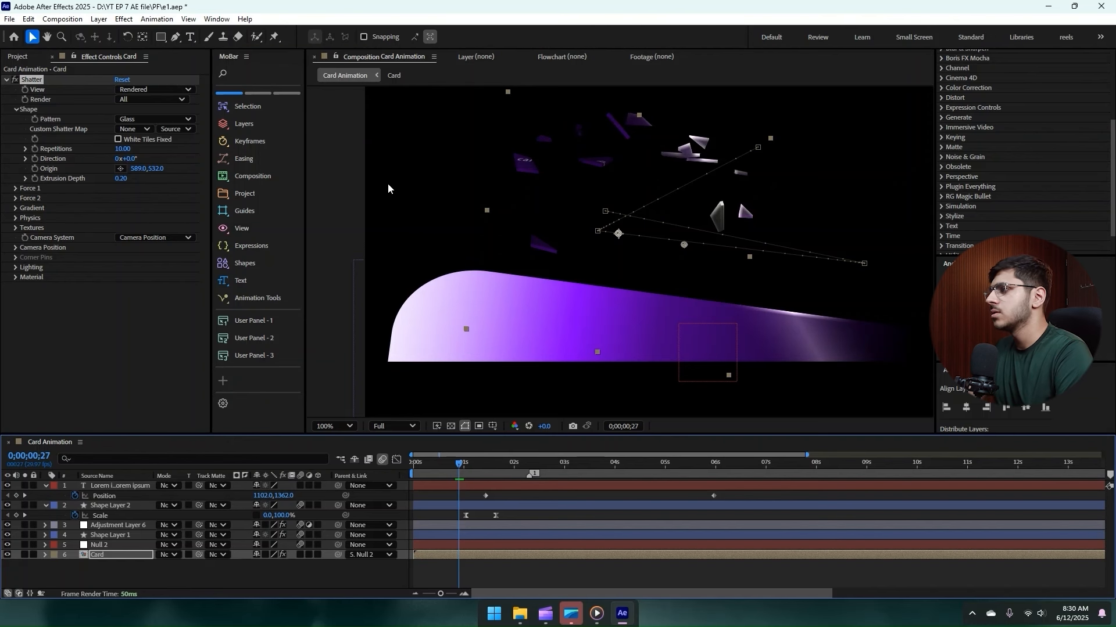
# - Set the Shatter shape's repetitions to 11.80 and its extrusion depth to 0.11
pyautogui.scroll(2, 580, 151)
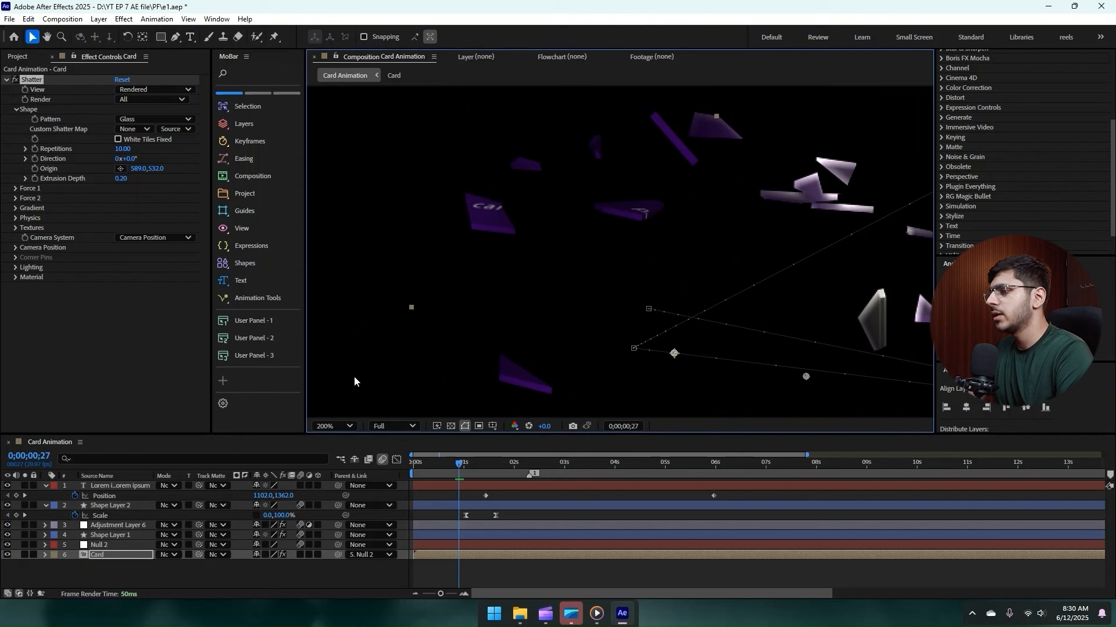
pyautogui.moveTo(123, 153); pyautogui.dragTo(132, 153)
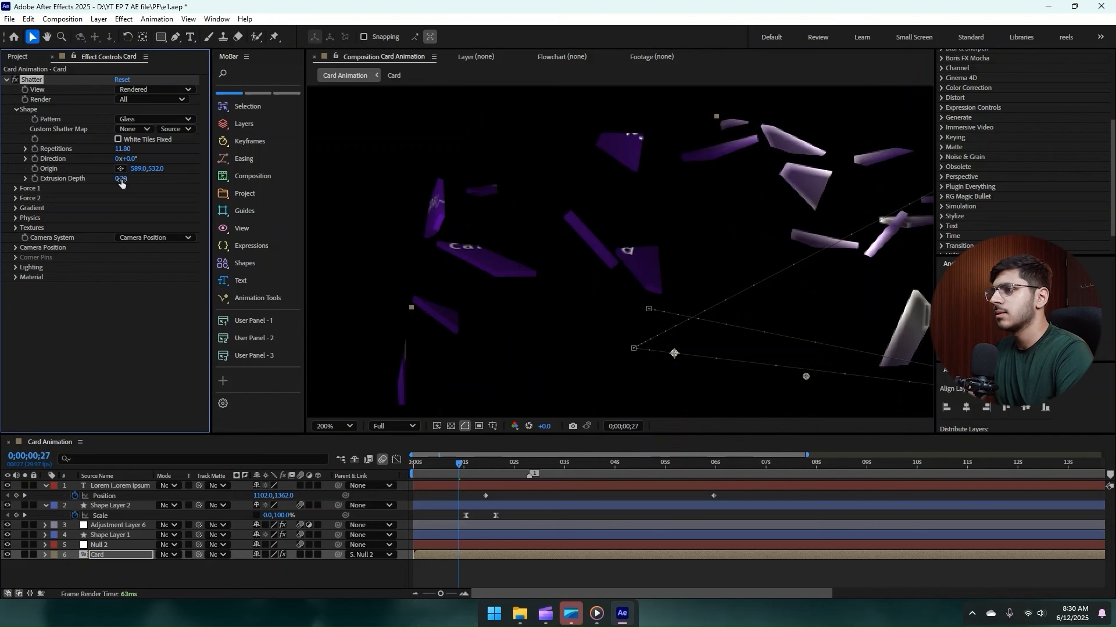
pyautogui.moveTo(120, 180); pyautogui.dragTo(114, 181)
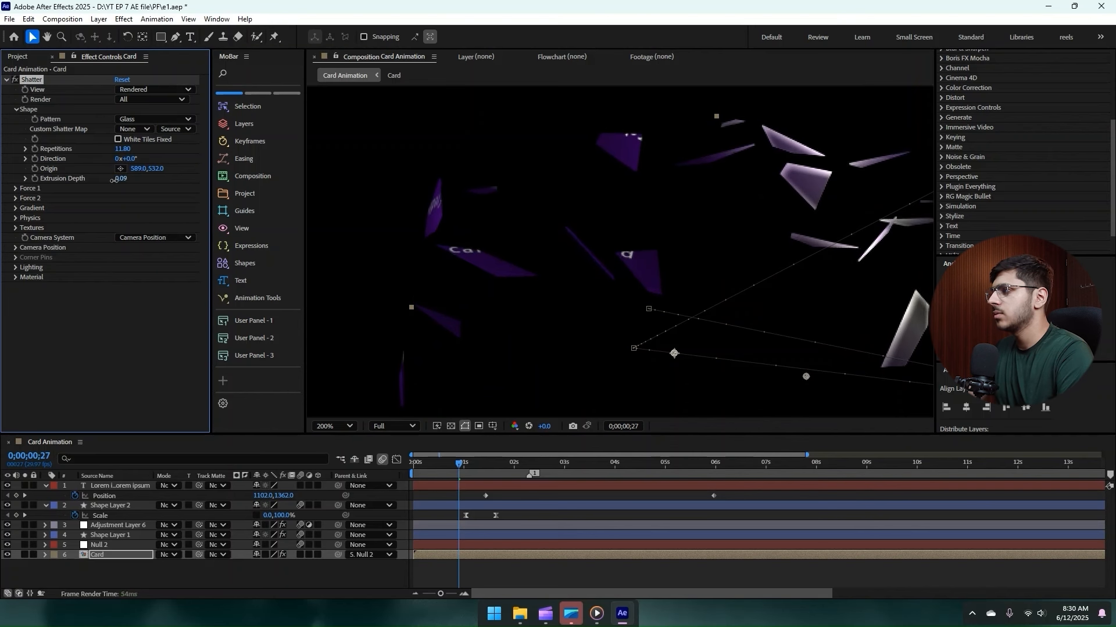
# - Set the Shatter Force 1 depth to 0.23 and preview the composition from the first frame
pyautogui.click(16, 188)
pyautogui.moveTo(117, 208); pyautogui.dragTo(124, 208)
pyautogui.scroll(-2, 513, 216)
pyautogui.scroll(-2, 513, 216)
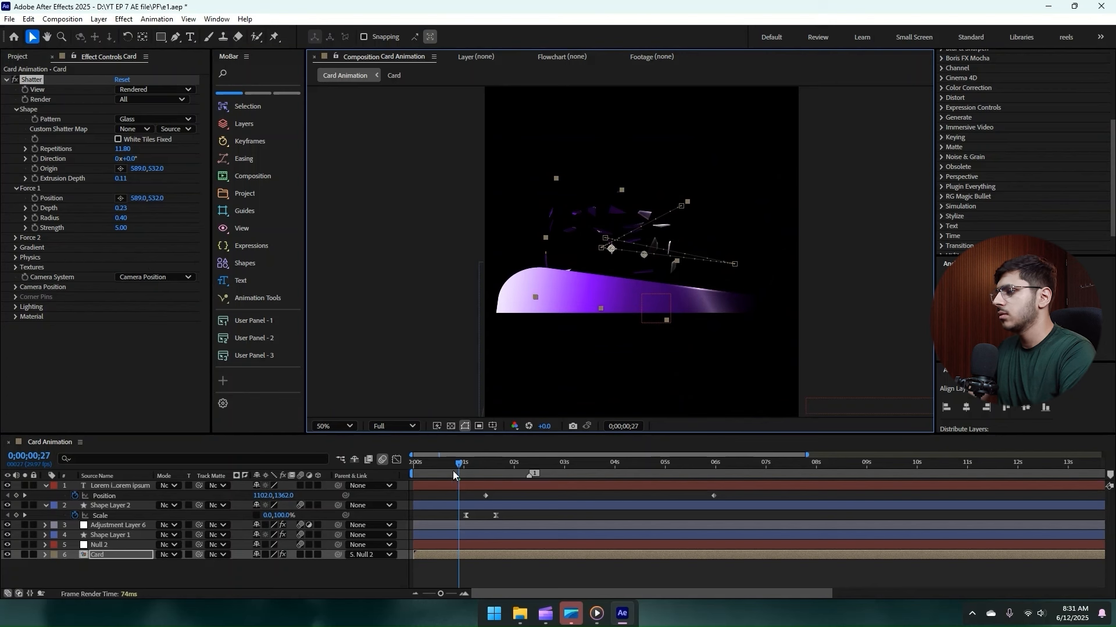
pyautogui.moveTo(453, 474); pyautogui.dragTo(281, 482)
pyautogui.press('space')
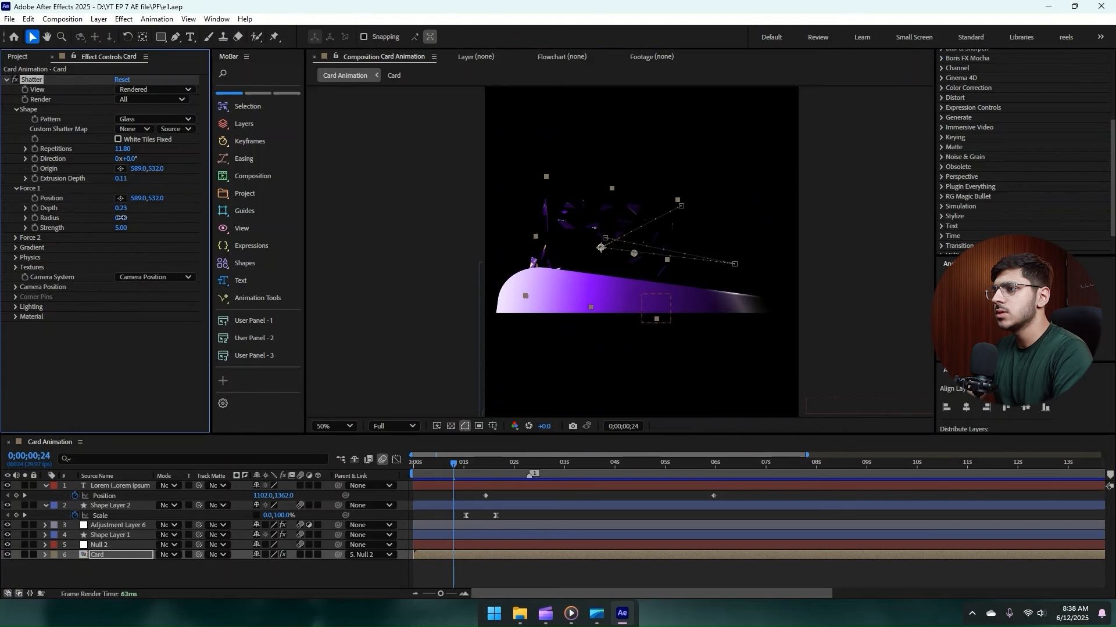
# - Set the Shatter Force 1 radius to 0 and add a radius keyframe for the card at 0;00;02;08
pyautogui.write('0')
pyautogui.press('Return')
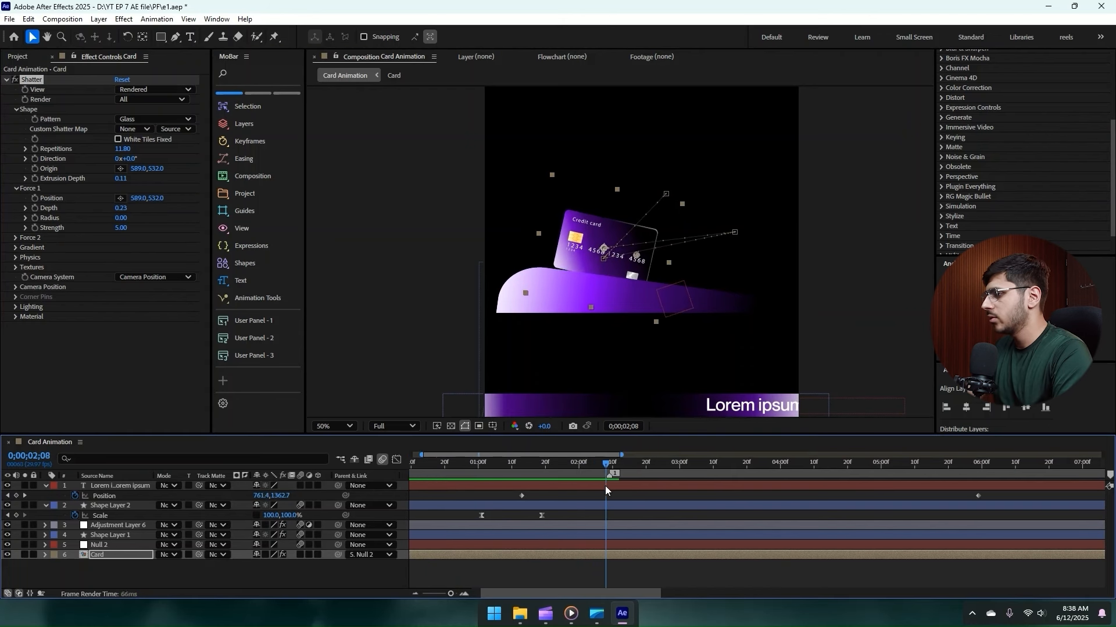
pyautogui.moveTo(604, 485)
pyautogui.mouseDown()
pyautogui.moveTo(587, 482)
pyautogui.moveTo(604, 489)
pyautogui.moveTo(606, 477)
pyautogui.mouseUp()
pyautogui.scroll(2, 611, 489)
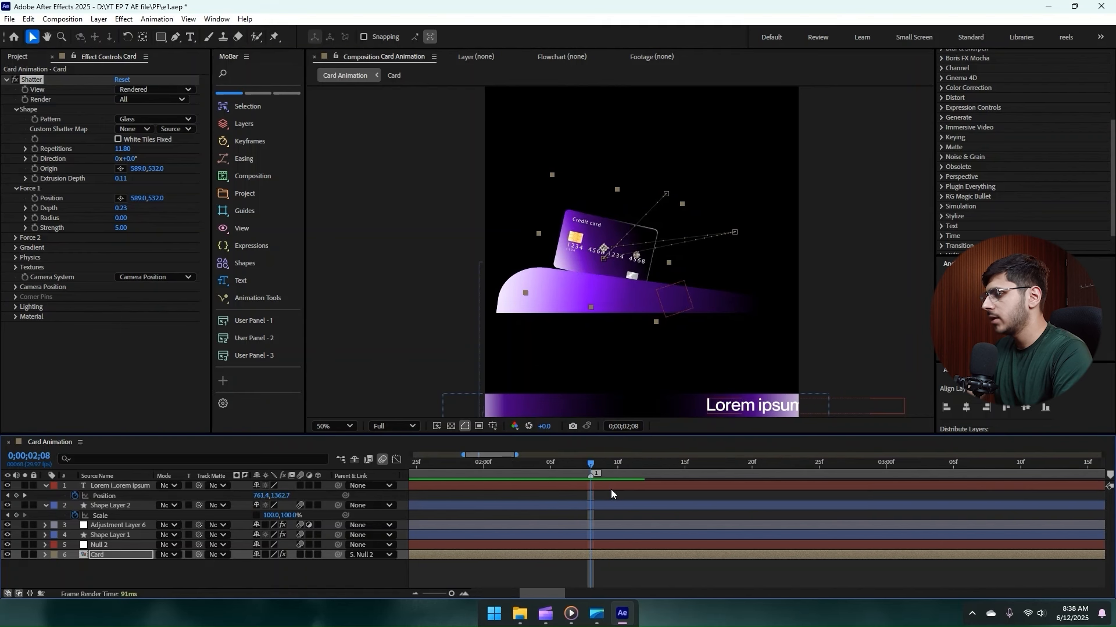
pyautogui.click(117, 556)
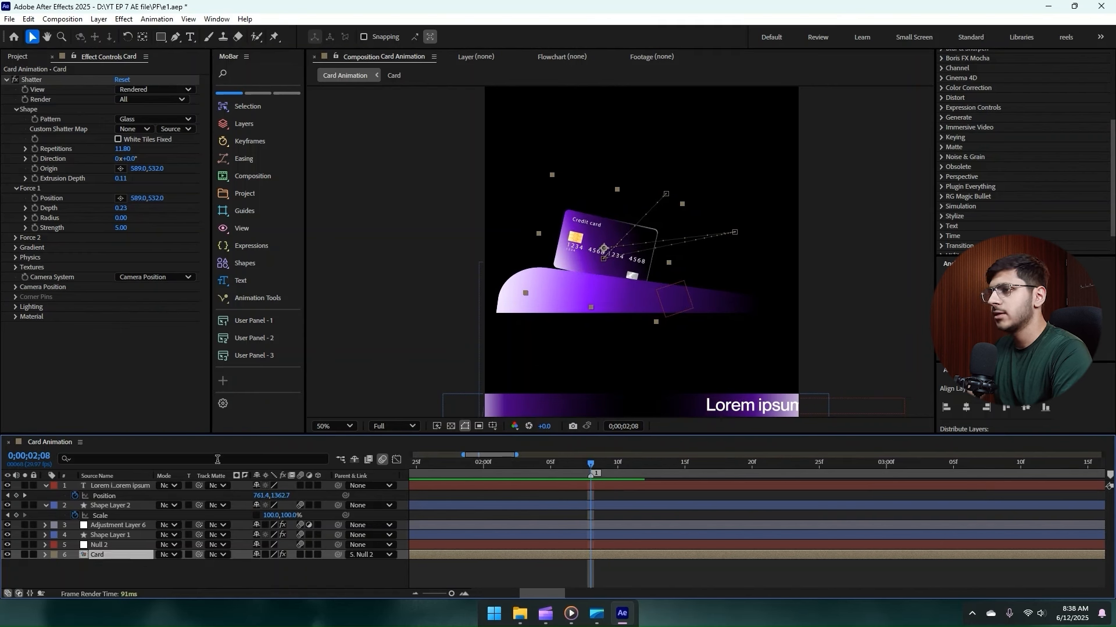
pyautogui.click(36, 219)
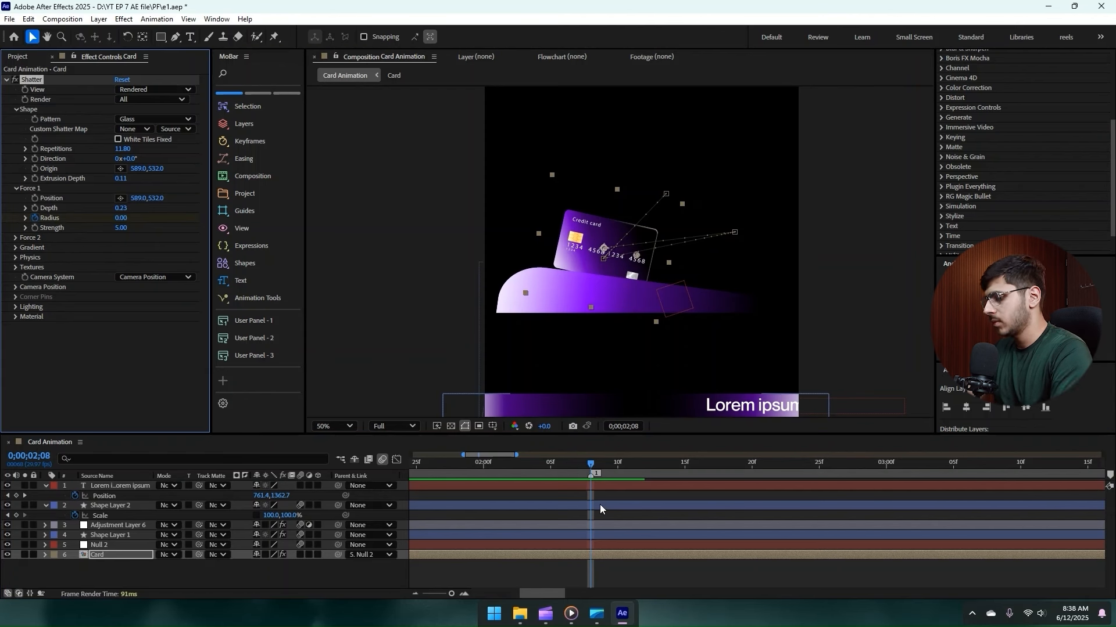
# - At 0;00;02;11, set the card's Shatter Force 1 radius to 1.15, strength to 23.30 and depth to 0.28
pyautogui.press('u')
pyautogui.scroll(2, 604, 511)
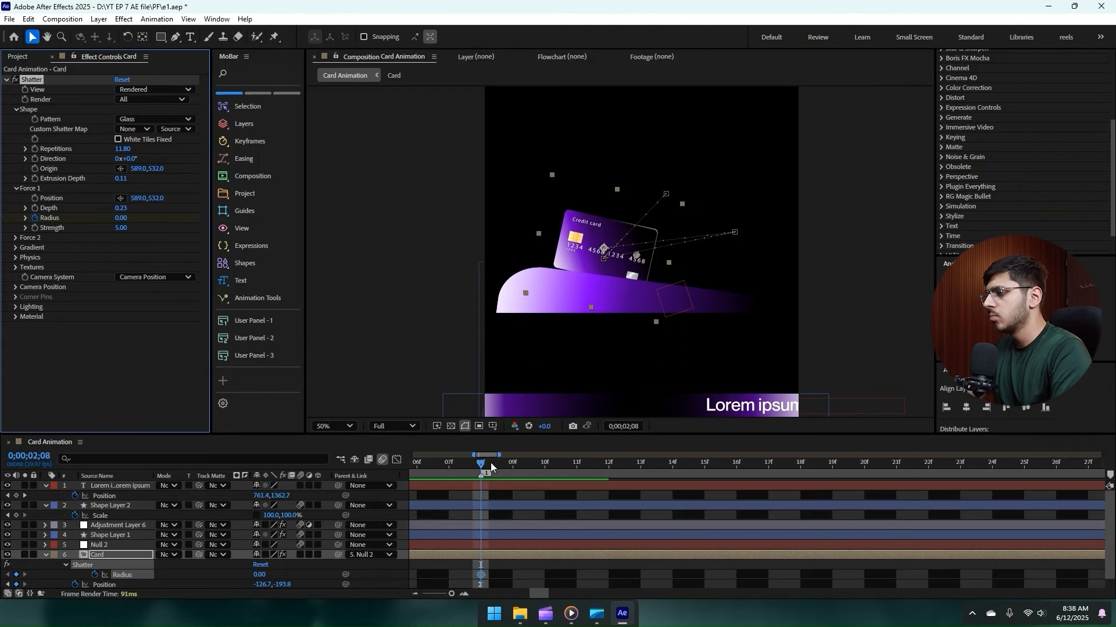
pyautogui.moveTo(495, 466); pyautogui.dragTo(572, 470)
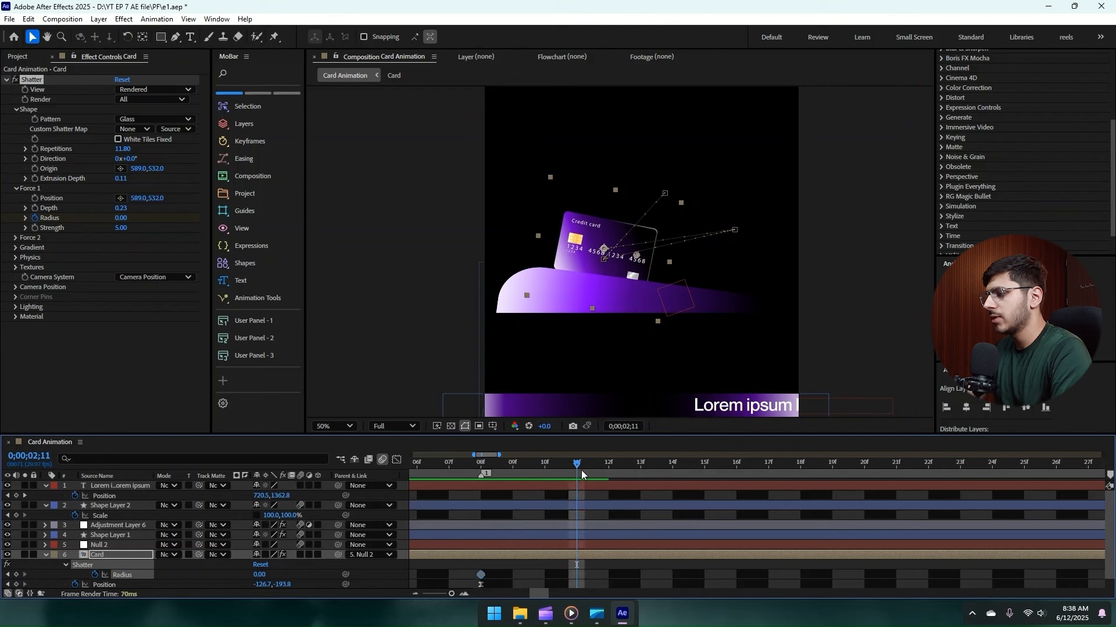
pyautogui.moveTo(121, 218); pyautogui.dragTo(230, 237)
pyautogui.moveTo(119, 208); pyautogui.dragTo(122, 208)
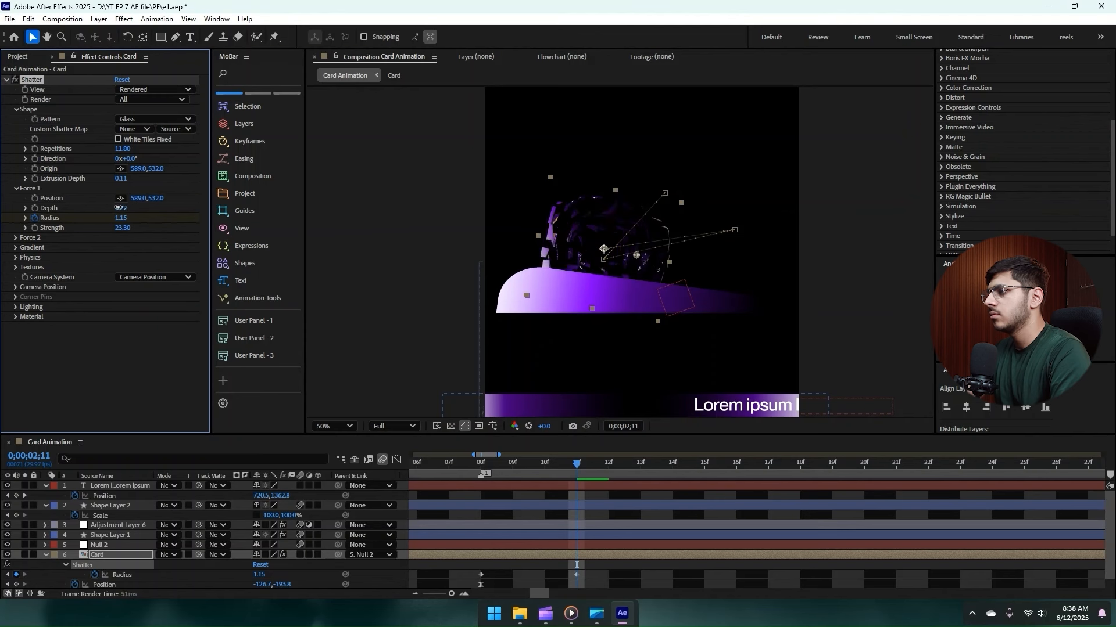
# - Preview the shatter and move the card's second radius keyframe to 0;00;02;19 for a slower break-up
pyautogui.press('-')
pyautogui.click(493, 465)
pyautogui.press('space')
pyautogui.press('space')
pyautogui.click(555, 572)
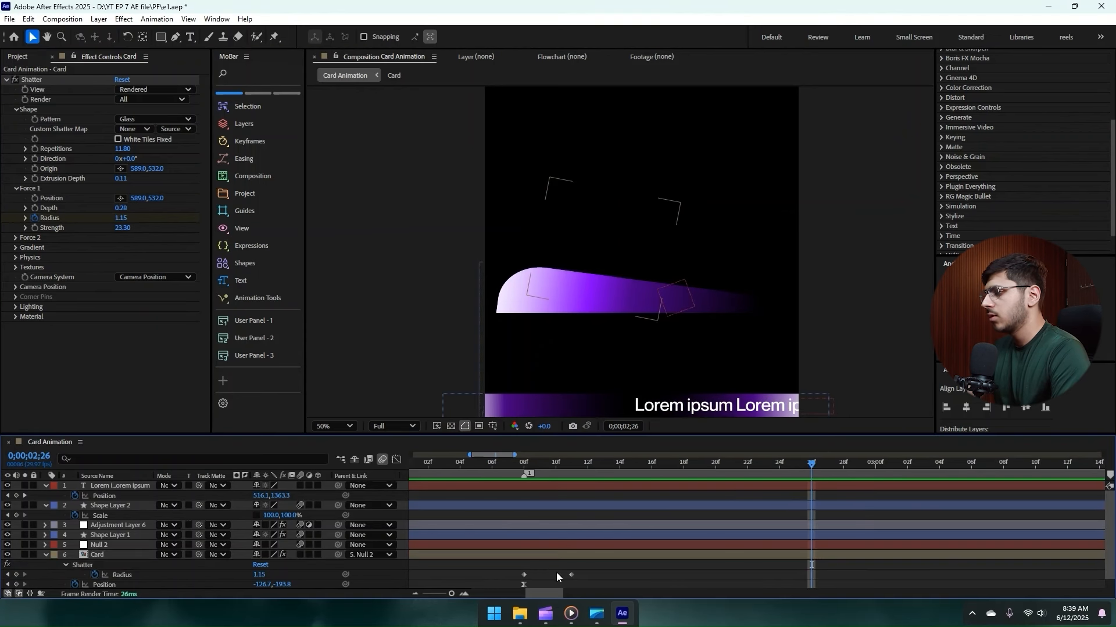
pyautogui.scroll(-1, 559, 566)
pyautogui.click(571, 564)
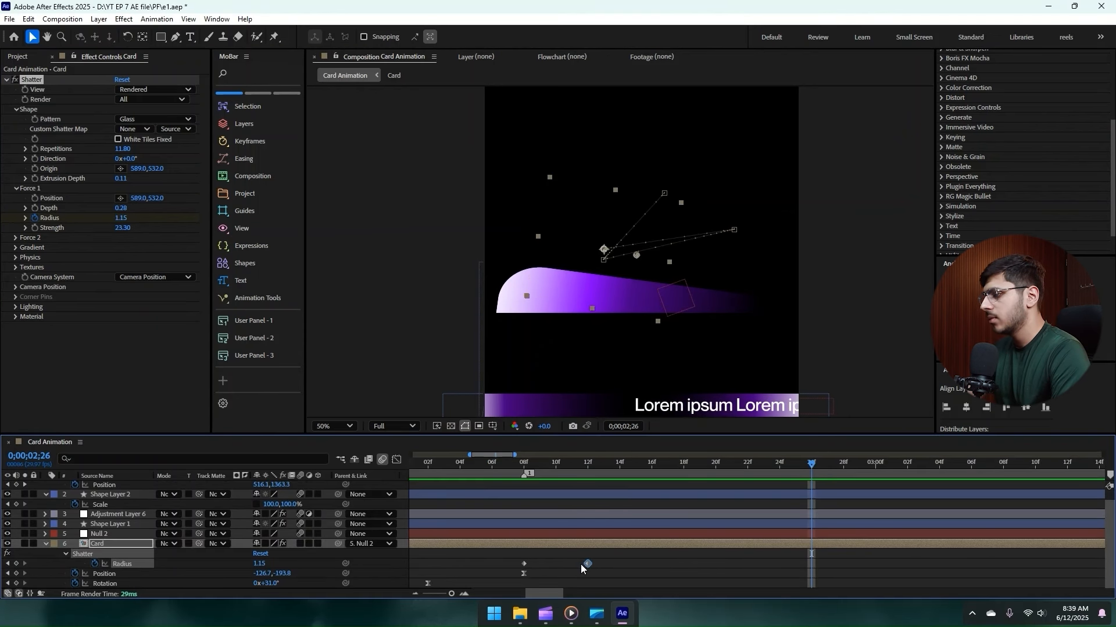
pyautogui.moveTo(581, 564); pyautogui.dragTo(589, 564)
pyautogui.press('space')
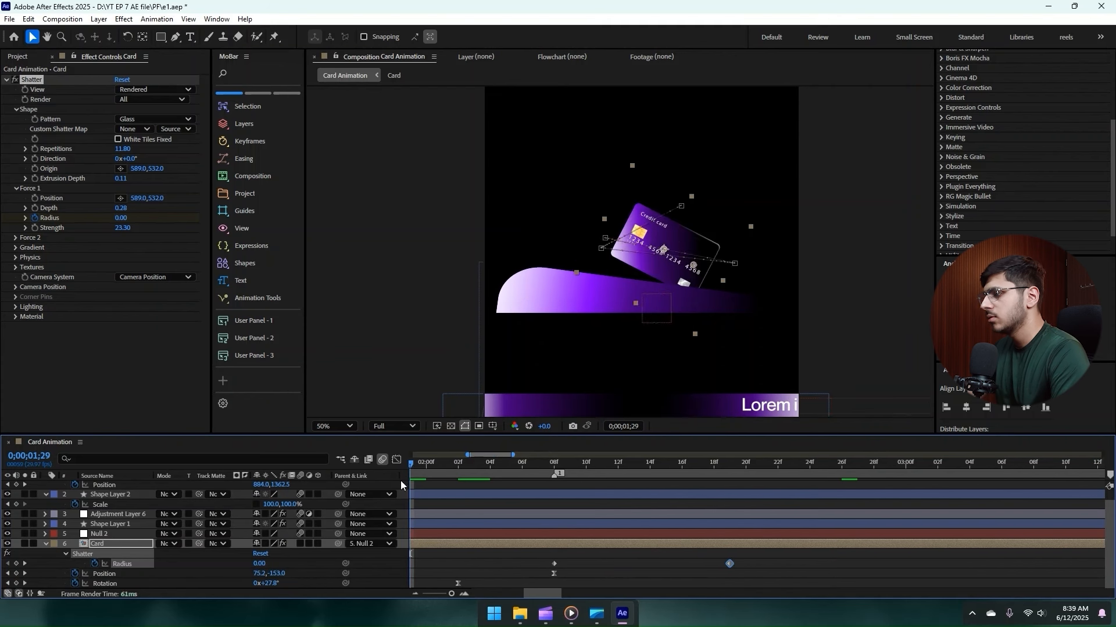
pyautogui.press('space')
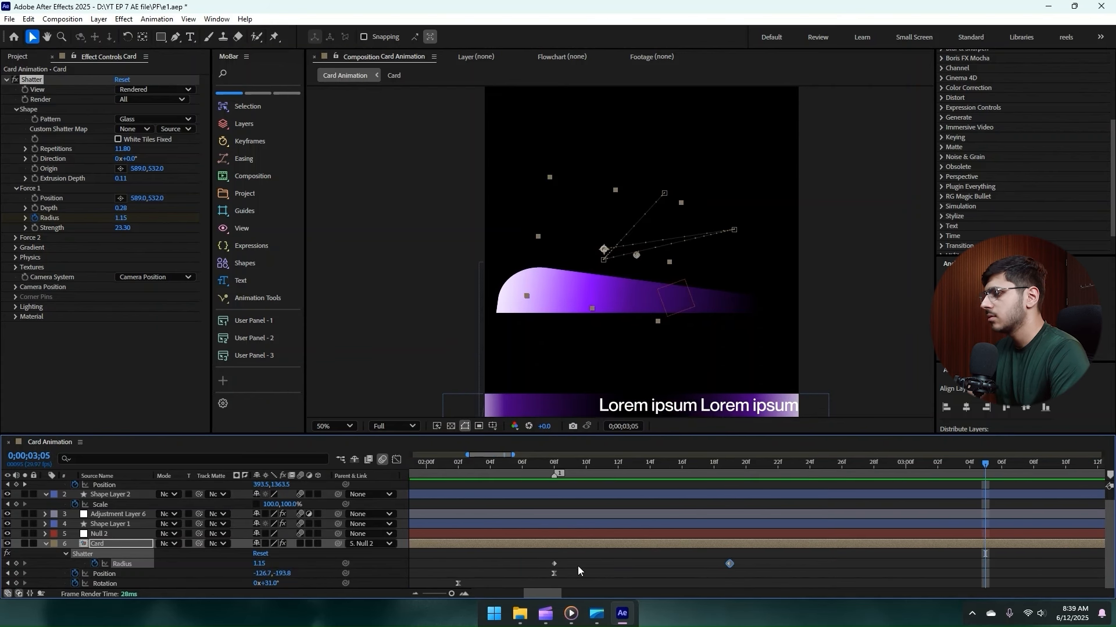
# - Move the card's first radius keyframe to 0;00;02;05 and review the shatter around 0;00;02;12
pyautogui.moveTo(522, 564); pyautogui.dragTo(496, 563)
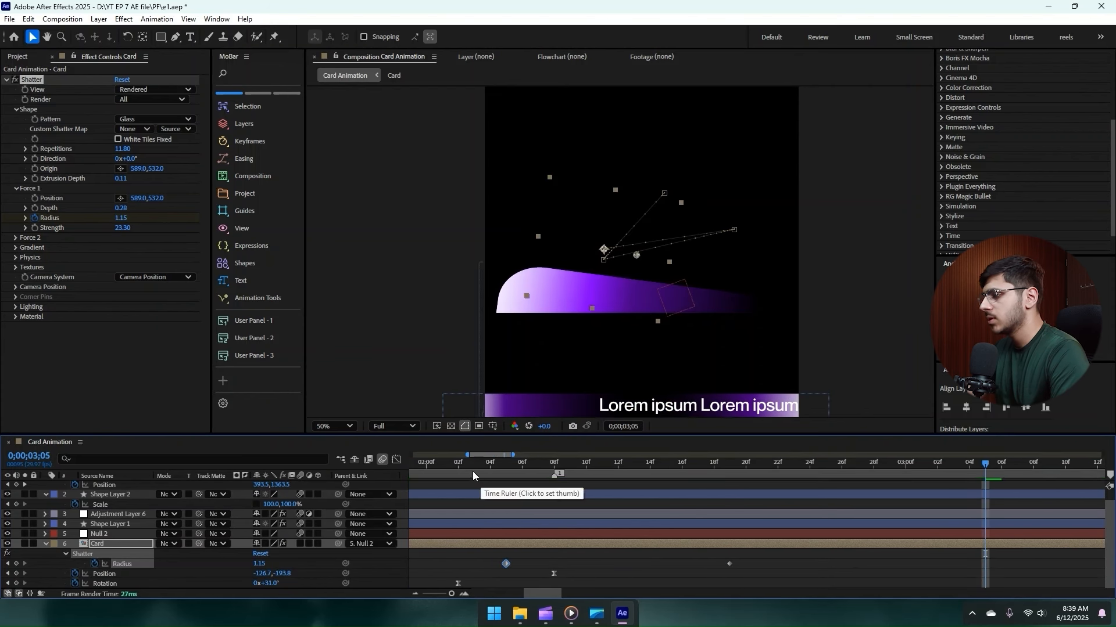
pyautogui.moveTo(473, 472); pyautogui.dragTo(398, 479)
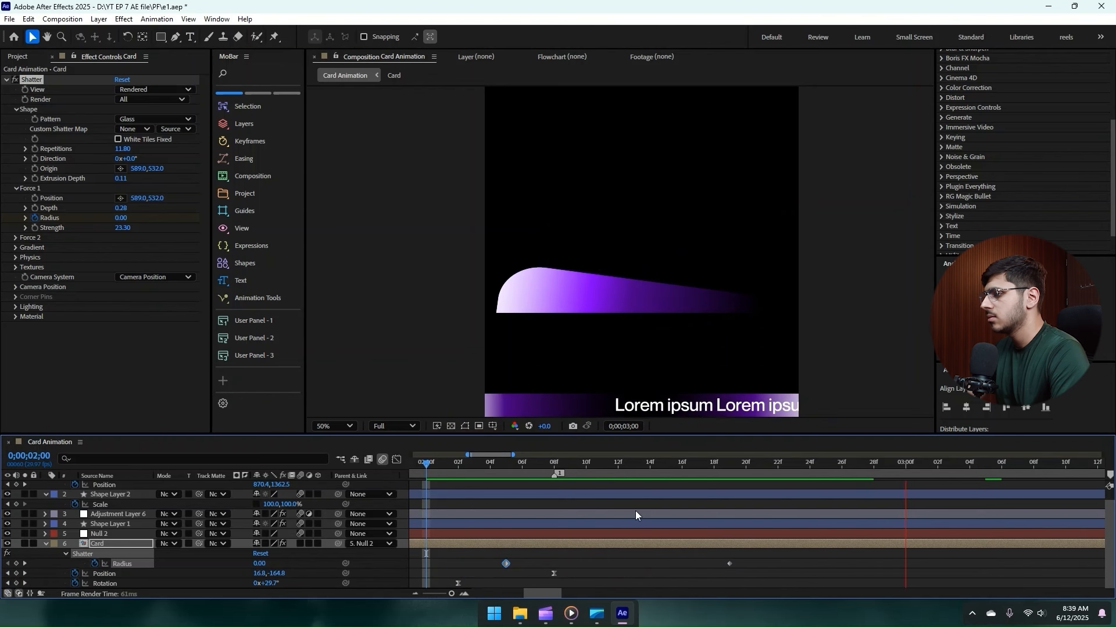
pyautogui.press('space')
pyautogui.scroll(-1, 673, 538)
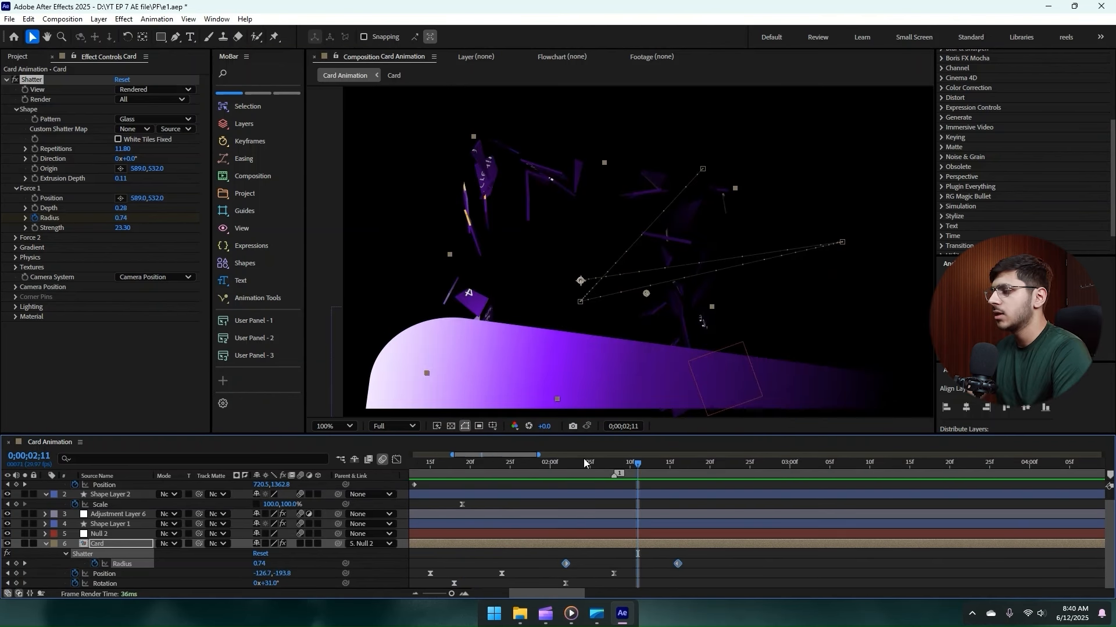
pyautogui.moveTo(585, 464); pyautogui.dragTo(639, 475)
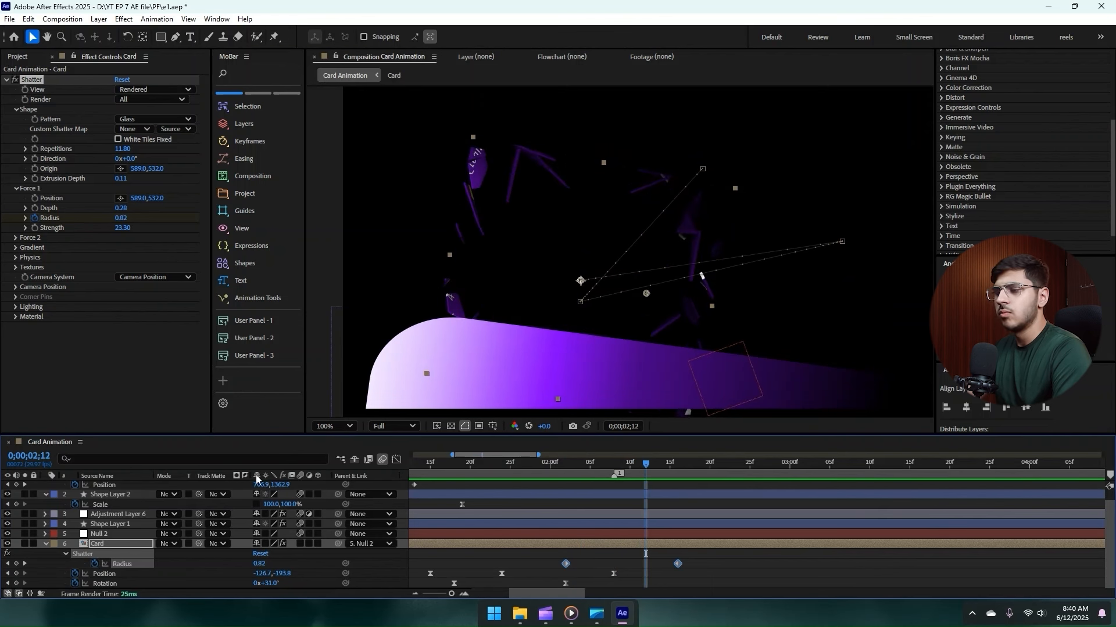
# - Enlarge the Card precomp to 1687 x 1666 px and check the shards in the Card Animation composition
pyautogui.click(104, 547)
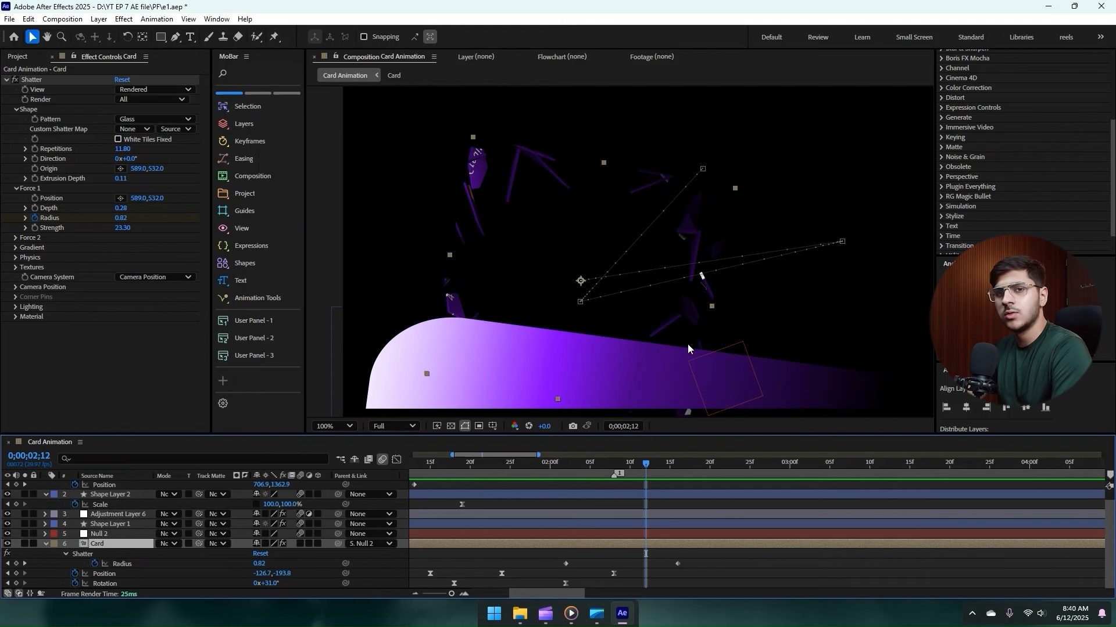
pyautogui.doubleClick(124, 545)
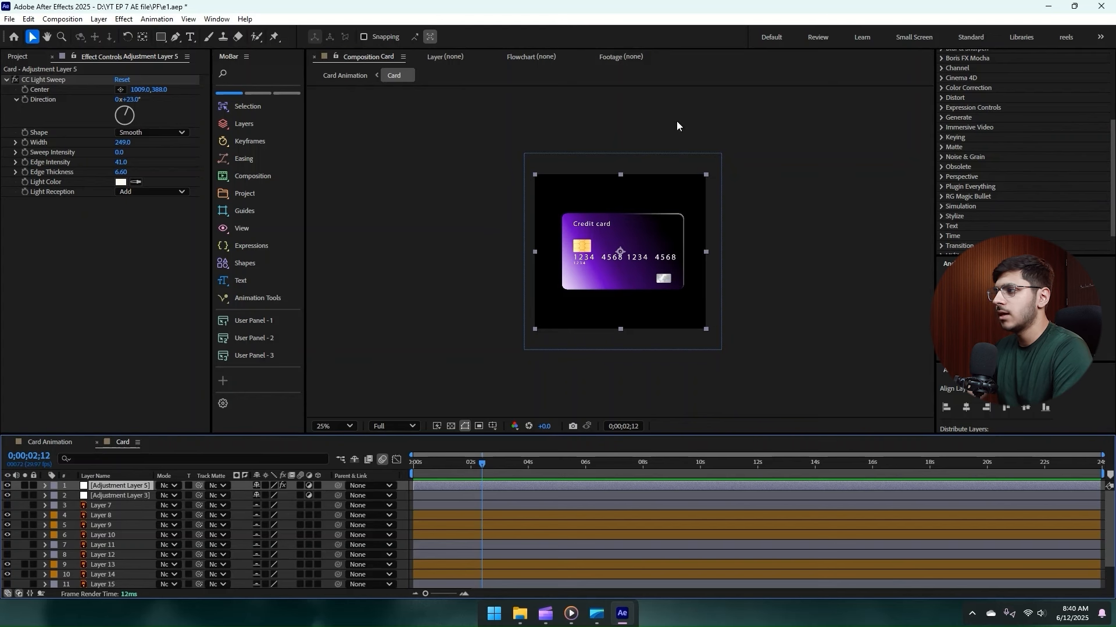
pyautogui.rightClick(11, 507)
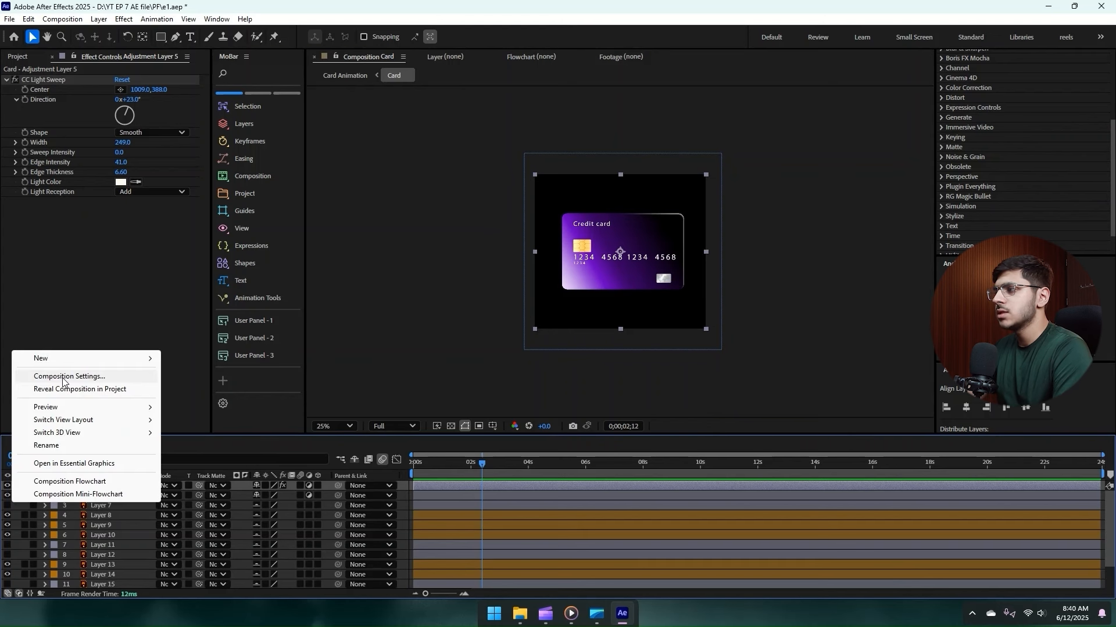
pyautogui.click(66, 377)
pyautogui.moveTo(474, 243); pyautogui.dragTo(710, 261)
pyautogui.moveTo(486, 258); pyautogui.dragTo(714, 264)
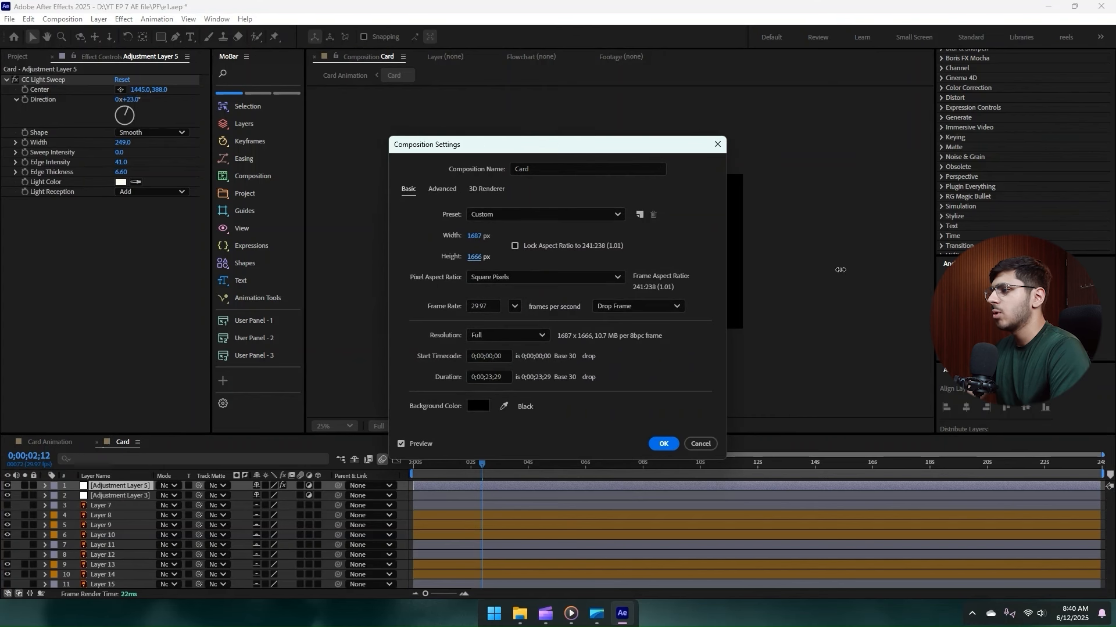
pyautogui.click(663, 444)
pyautogui.click(50, 442)
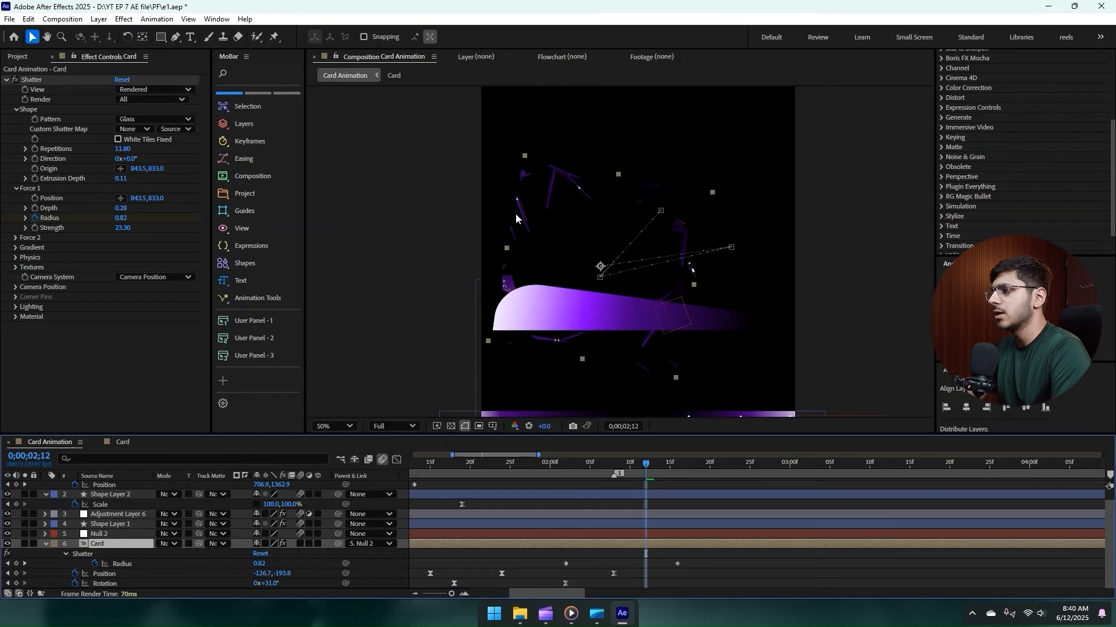
# - Resize the Card precomp to 2500 x 2500 px and check the shards in Card Animation at 0;00;02;10
pyautogui.click(119, 442)
pyautogui.rightClick(17, 496)
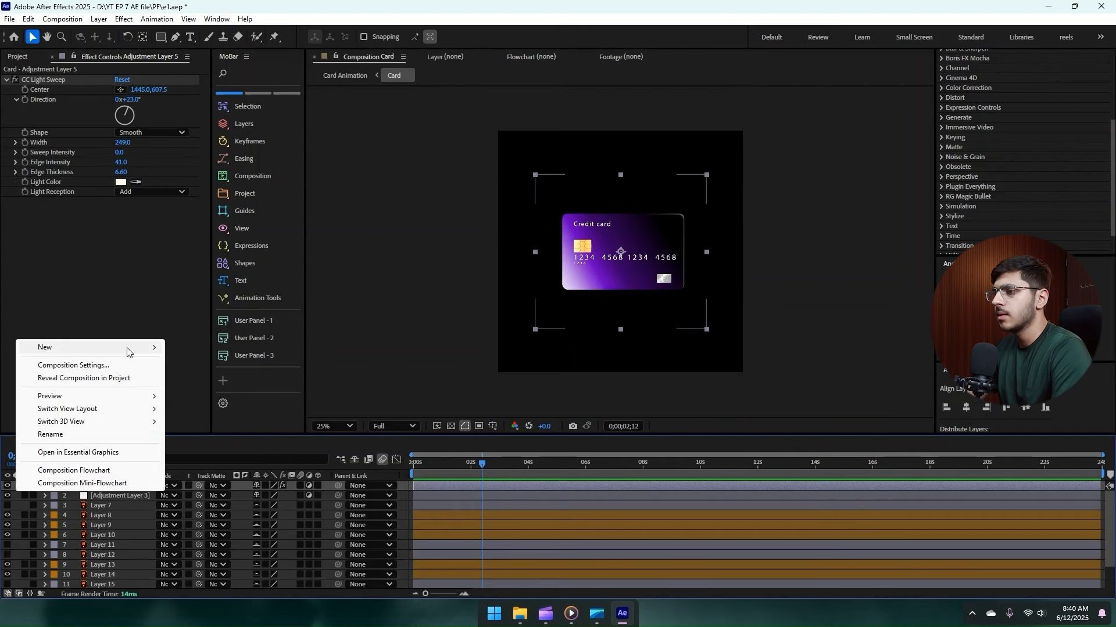
pyautogui.click(55, 364)
pyautogui.click(501, 235)
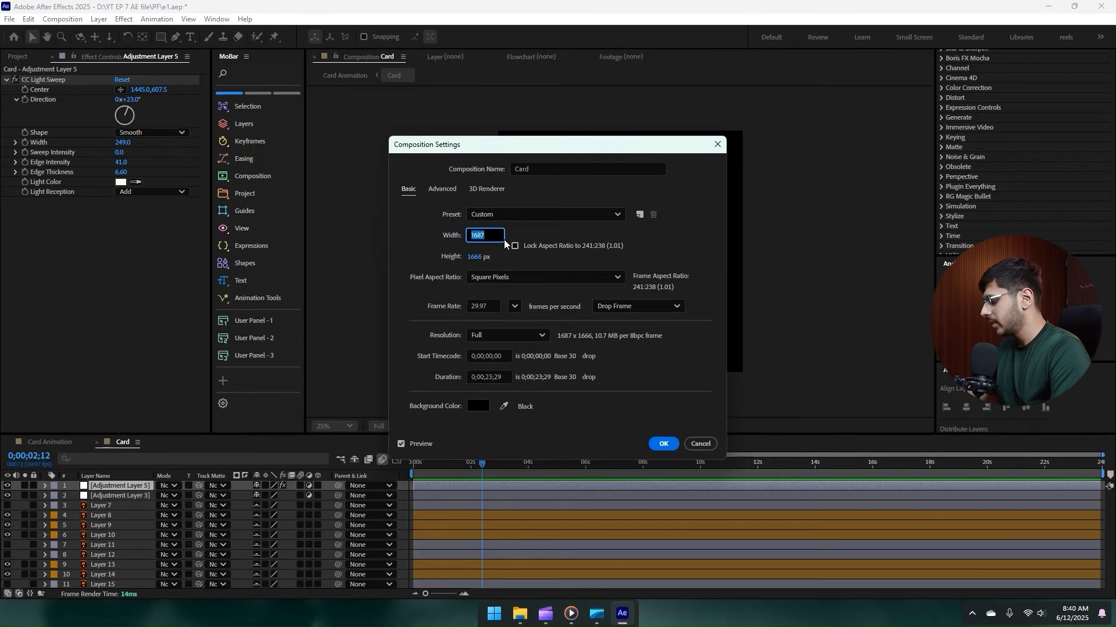
pyautogui.write('2500')
pyautogui.click(476, 256)
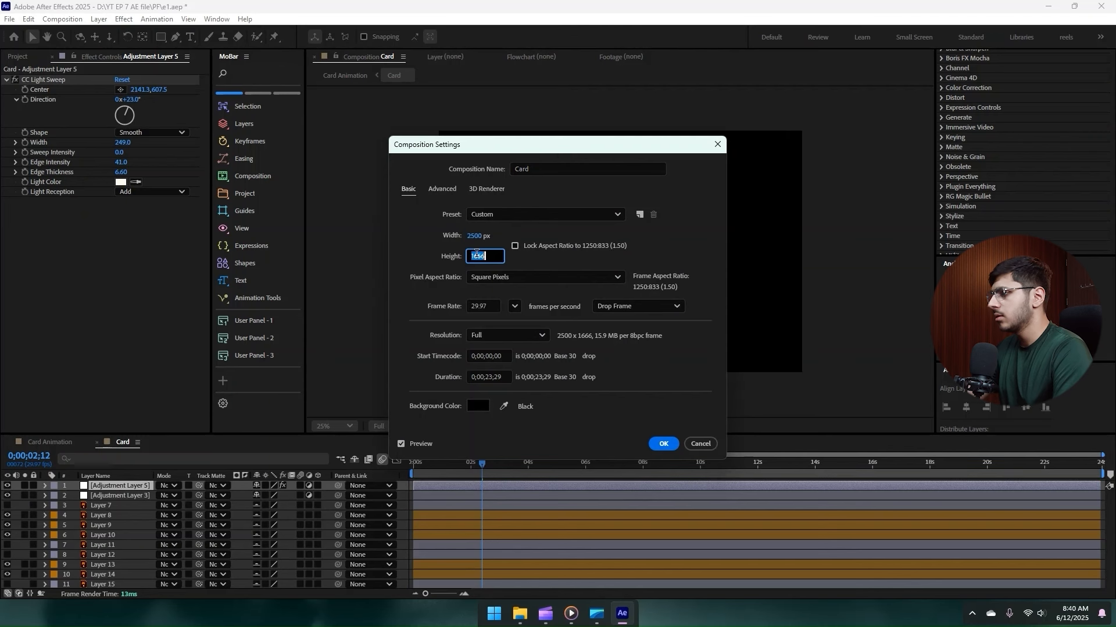
pyautogui.write('2500')
pyautogui.press('Return')
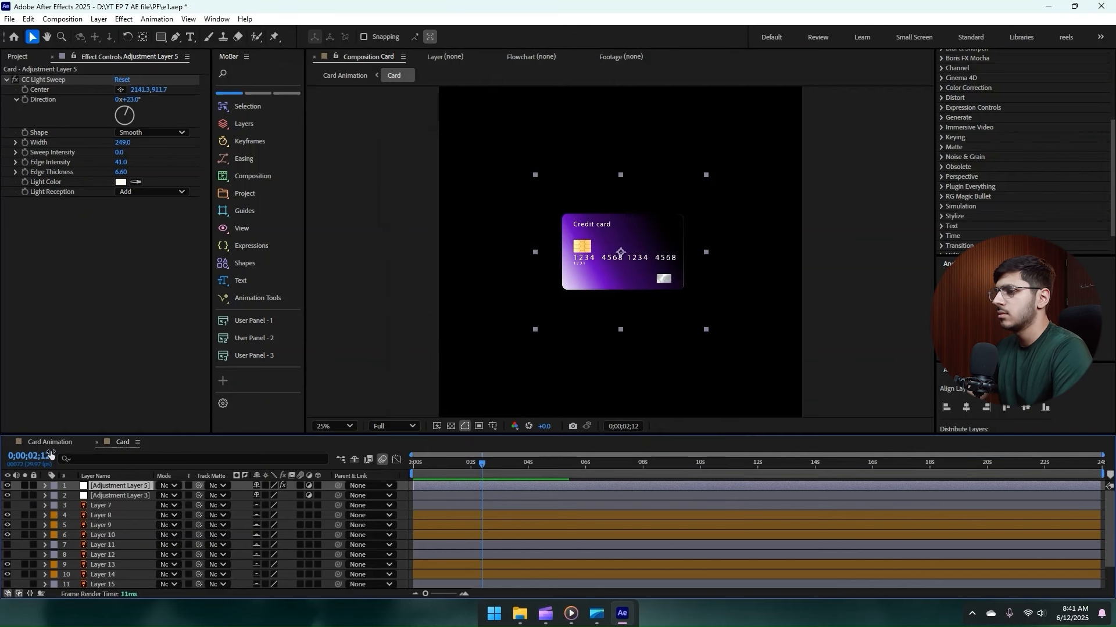
pyautogui.click(50, 442)
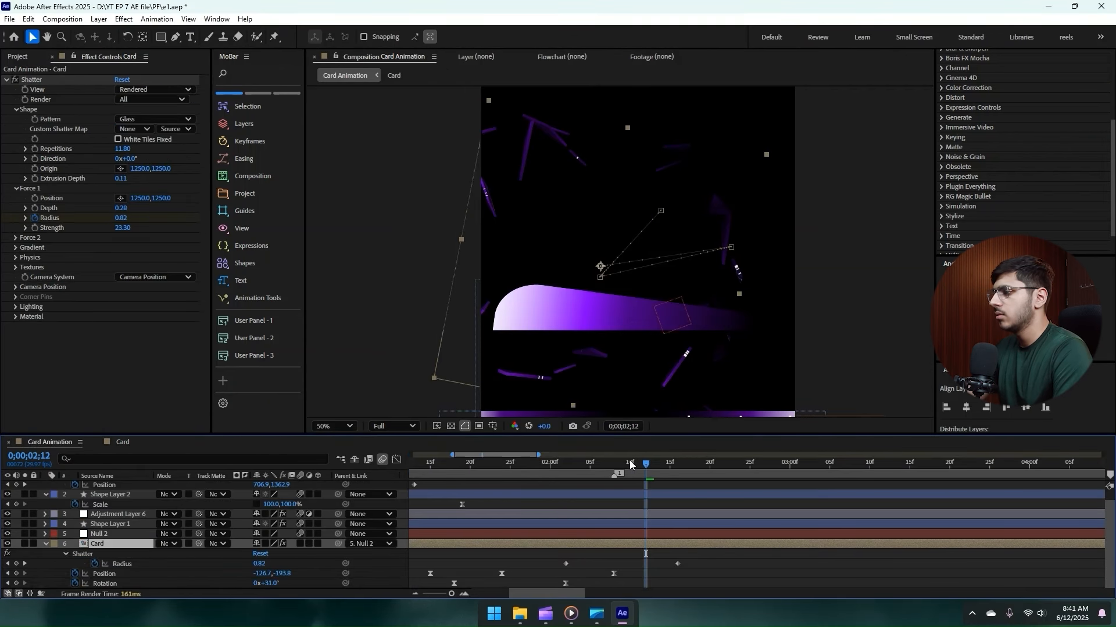
pyautogui.moveTo(630, 460)
pyautogui.mouseDown()
pyautogui.moveTo(479, 454)
pyautogui.moveTo(647, 476)
pyautogui.moveTo(598, 474)
pyautogui.moveTo(631, 476)
pyautogui.mouseUp()
pyautogui.press(',')
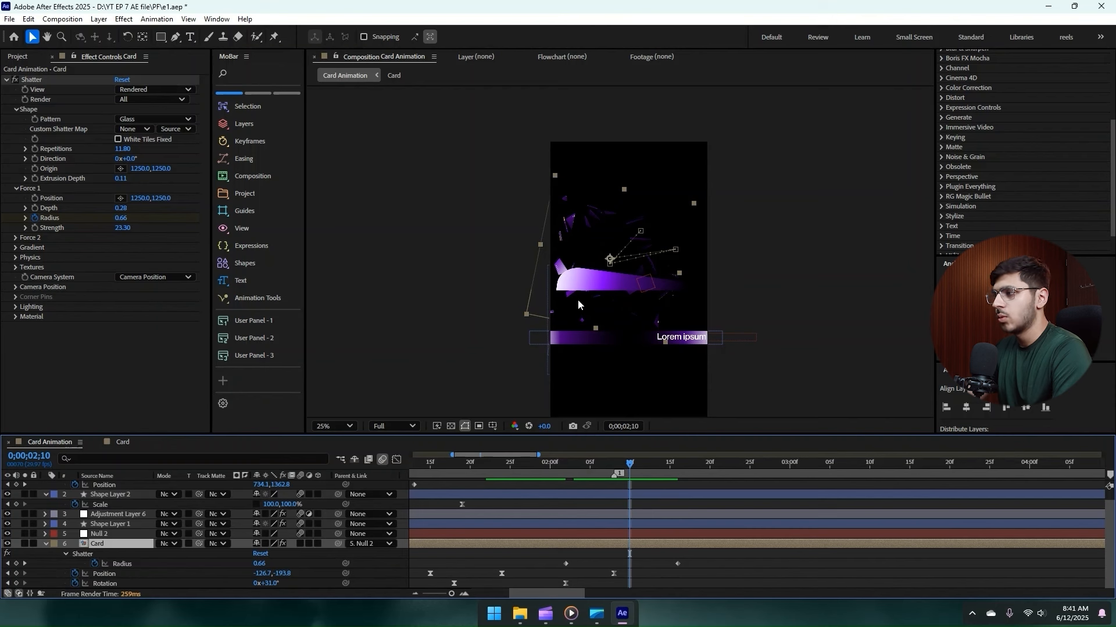
# - Collapse the layer properties and draw a full-width rectangle covering the area beneath the wallet's flat lower edge
pyautogui.click(47, 545)
pyautogui.click(45, 505)
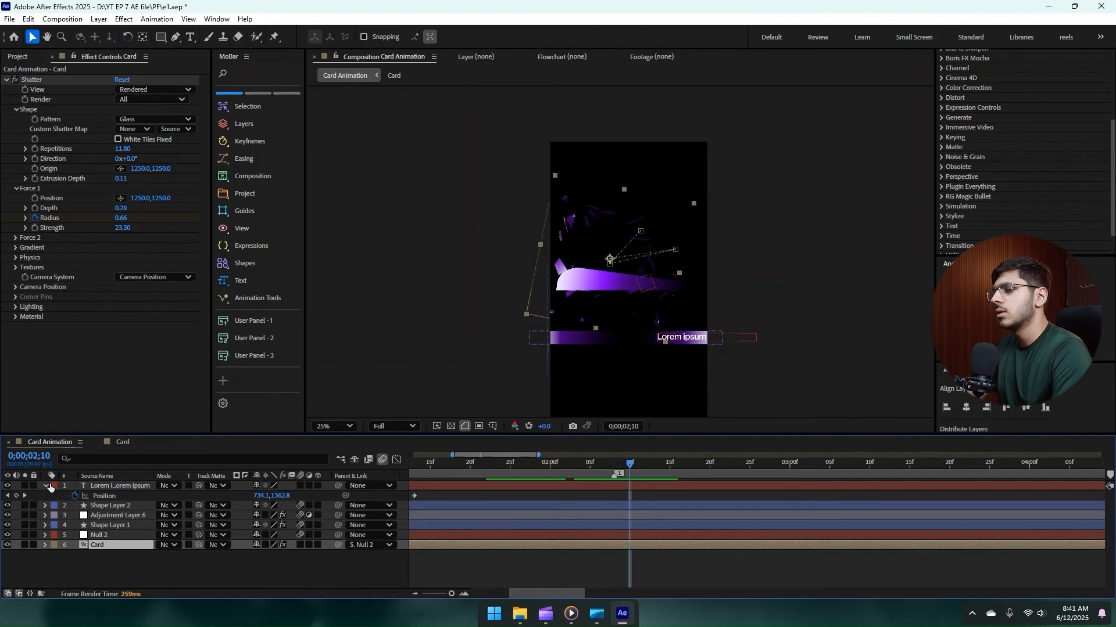
pyautogui.click(47, 486)
pyautogui.click(85, 559)
pyautogui.click(161, 37)
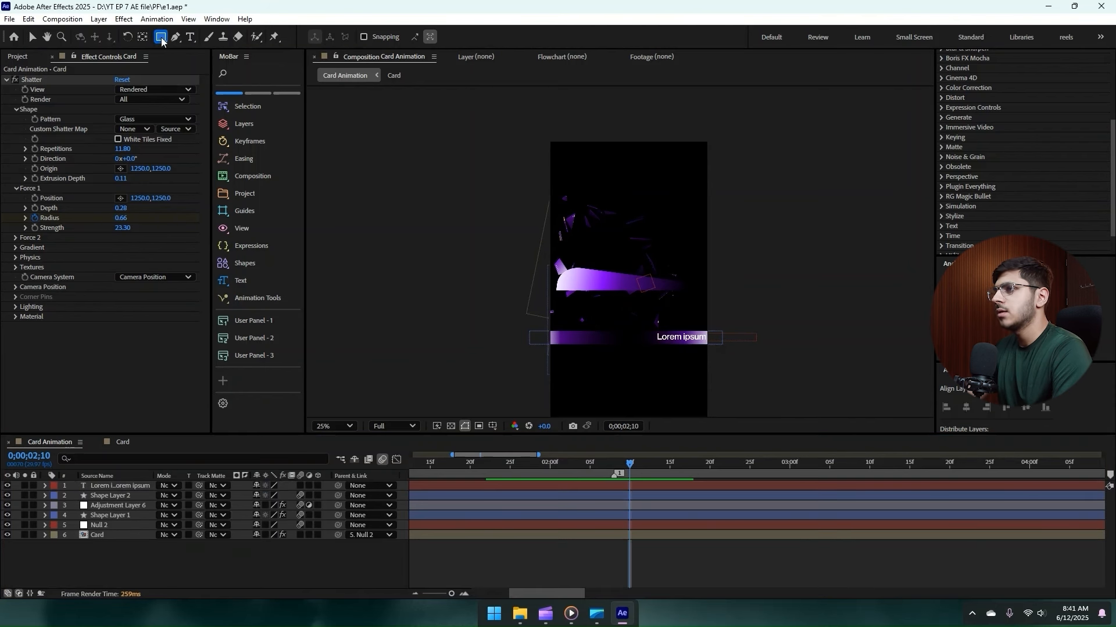
pyautogui.moveTo(533, 291)
pyautogui.mouseDown()
pyautogui.moveTo(725, 363)
pyautogui.moveTo(729, 430)
pyautogui.mouseUp()
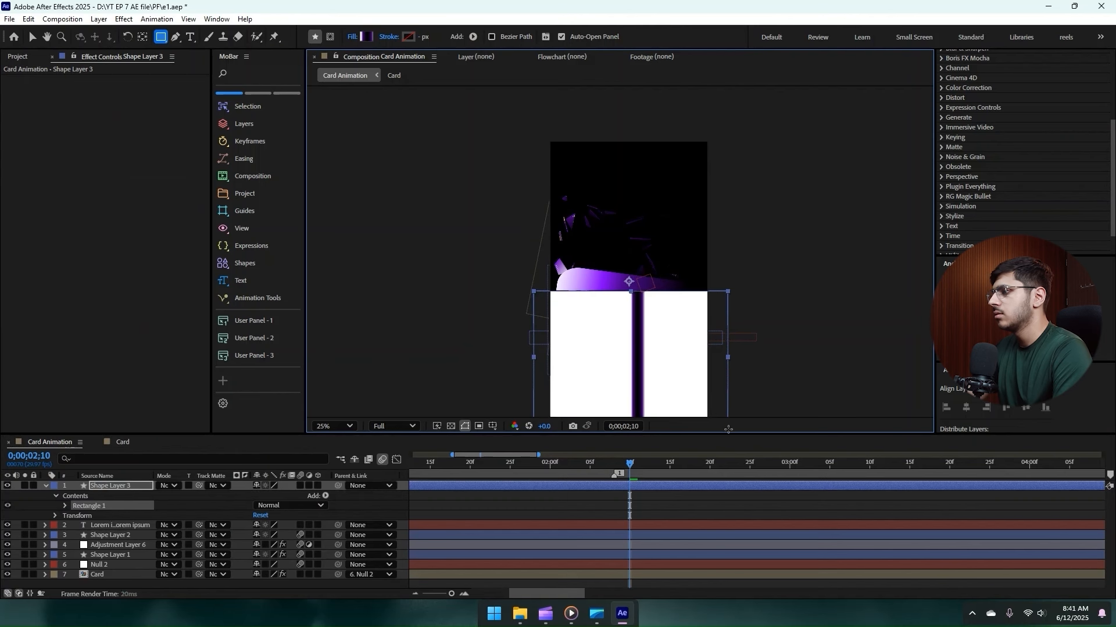
# - Give the new rectangle a solid black fill, collapse its layer and preview the composition from the first frame
pyautogui.click(353, 37)
pyautogui.click(572, 337)
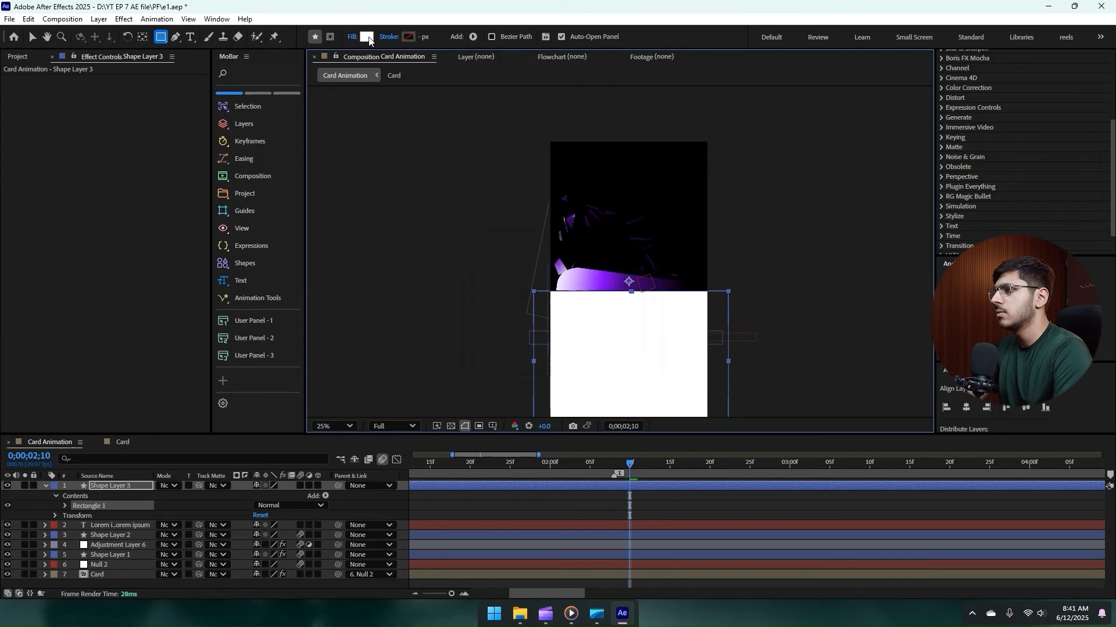
pyautogui.click(367, 36)
pyautogui.click(673, 235)
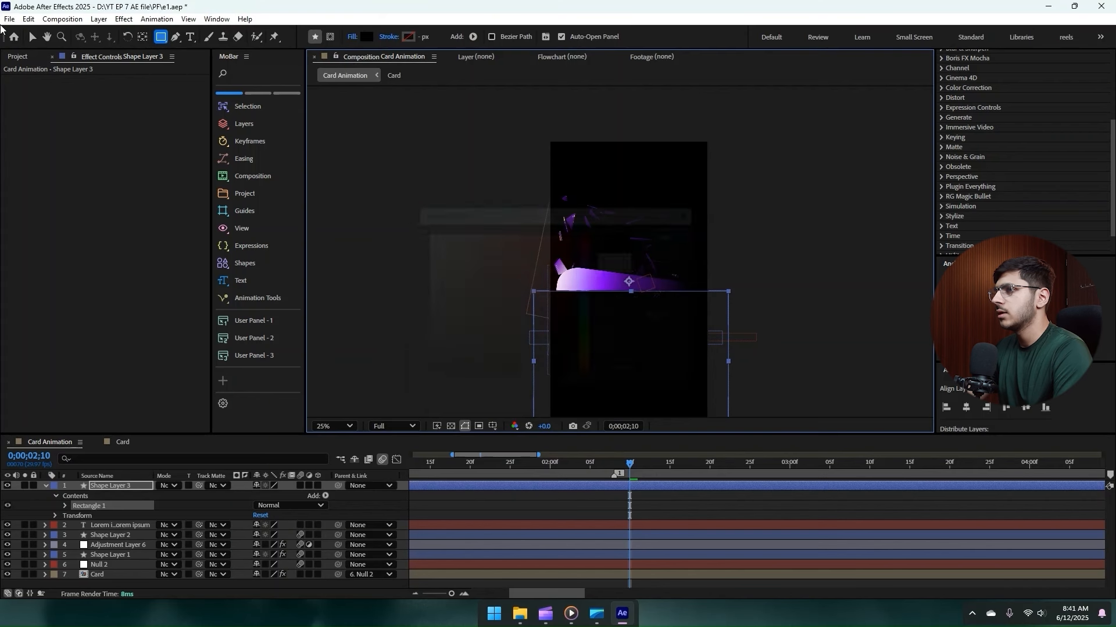
pyautogui.press('v')
pyautogui.click(44, 492)
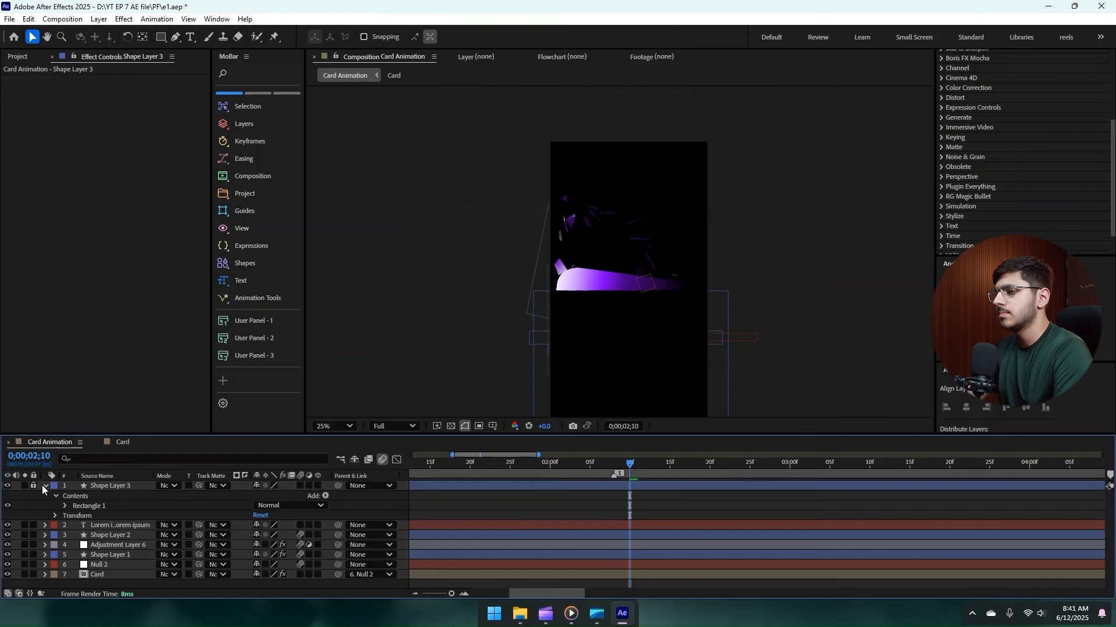
pyautogui.click(45, 486)
pyautogui.press('Home')
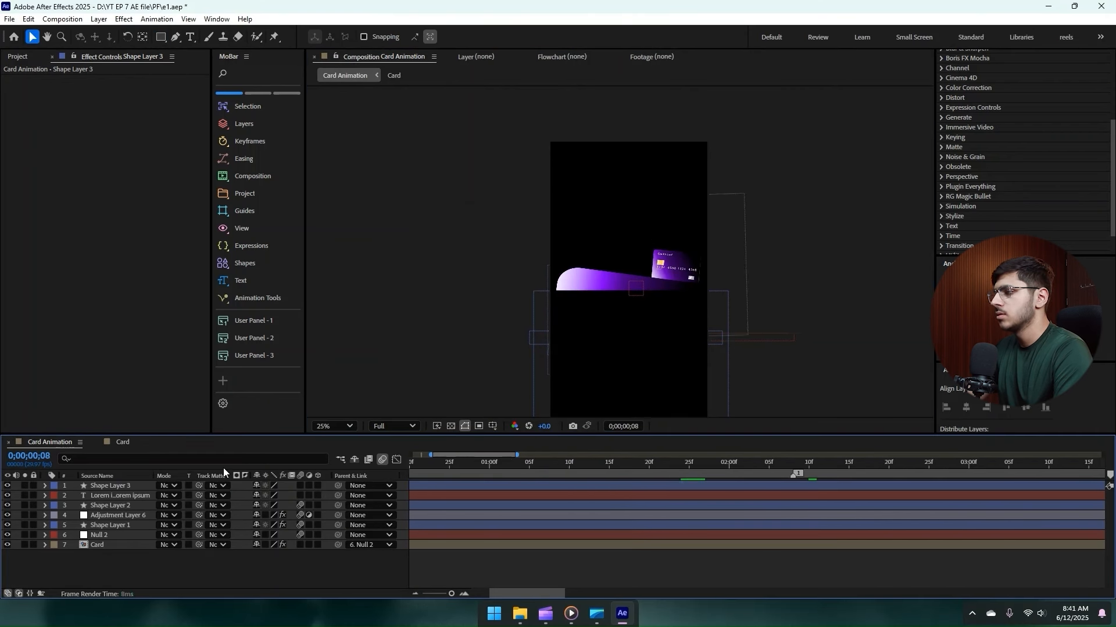
pyautogui.press('space')
pyautogui.press('space')
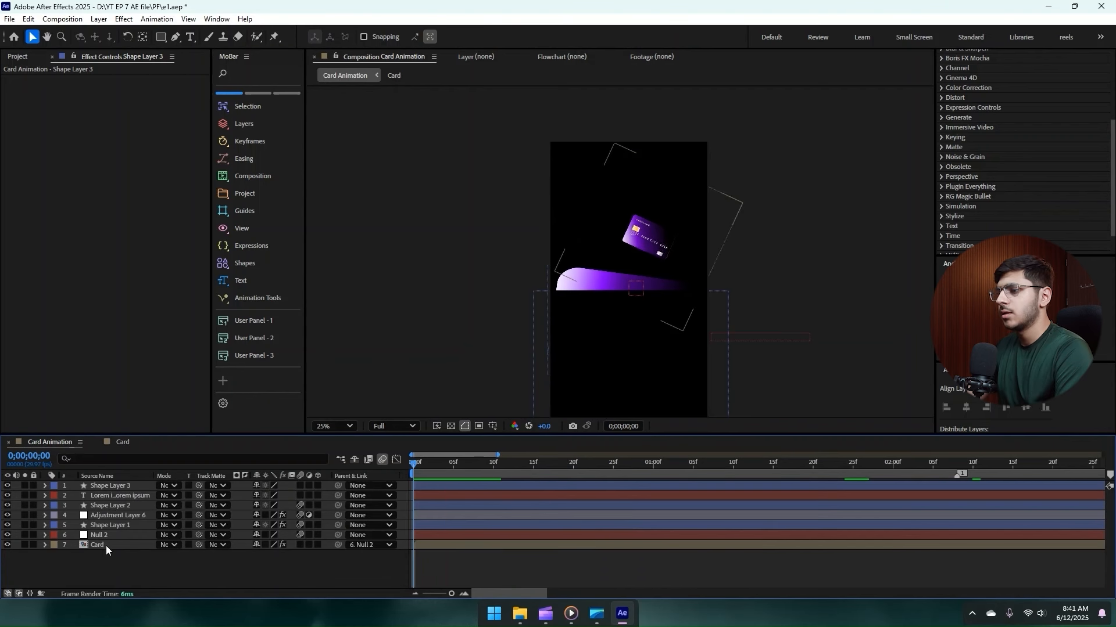
# - Pre-compose all seven layers of Card Animation into one composition
pyautogui.click(105, 486)
pyautogui.keyDown('shift'); pyautogui.click(96, 545); pyautogui.keyUp('shift')
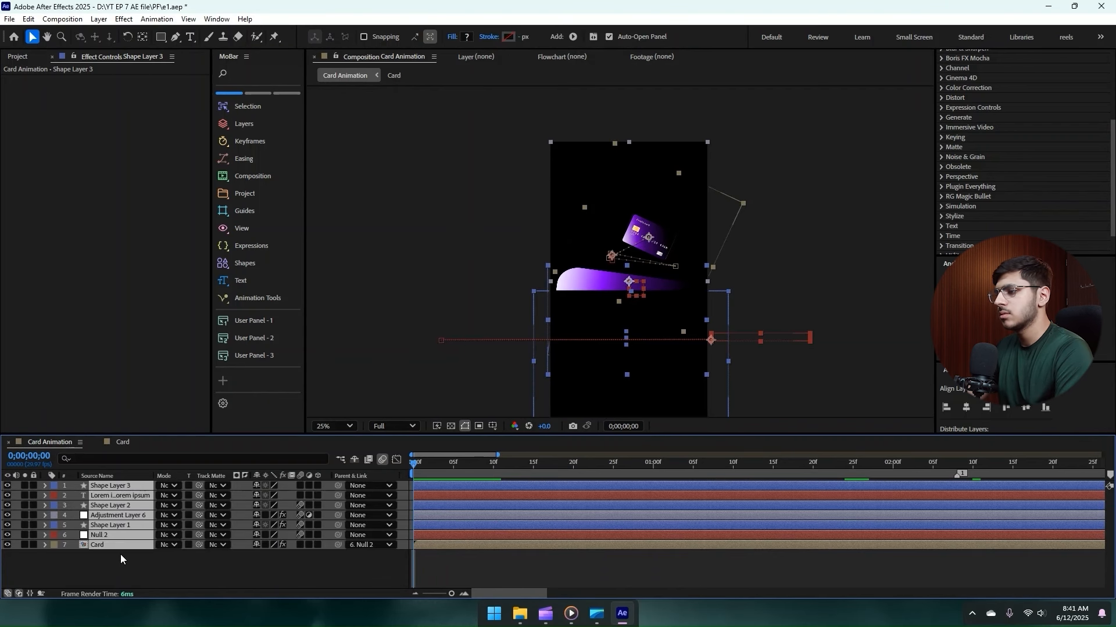
pyautogui.rightClick(112, 545)
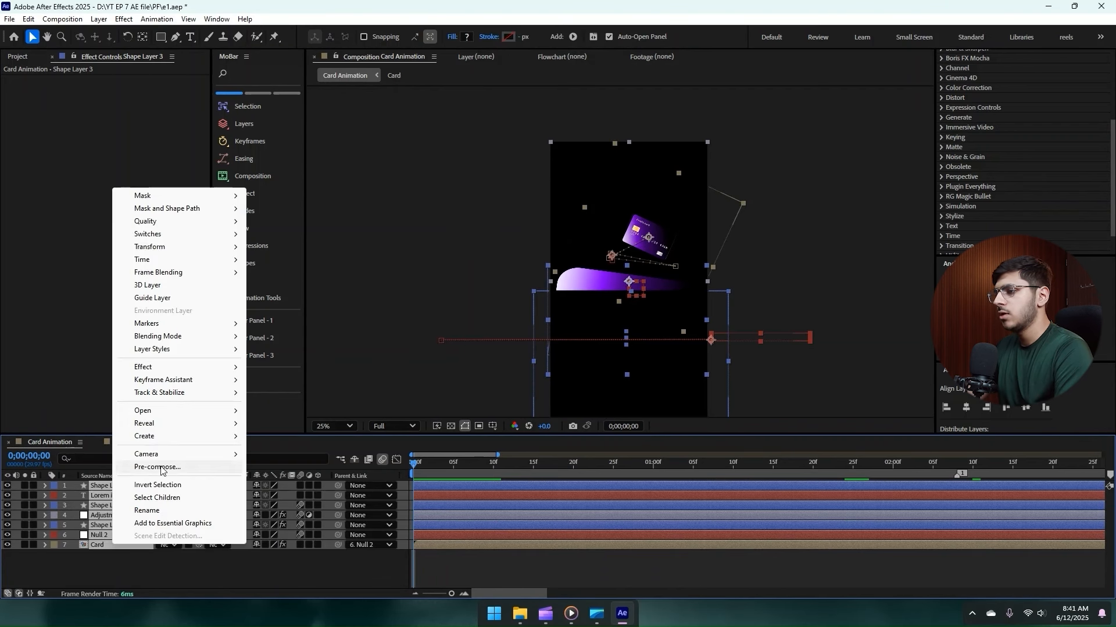
pyautogui.click(158, 467)
pyautogui.click(630, 391)
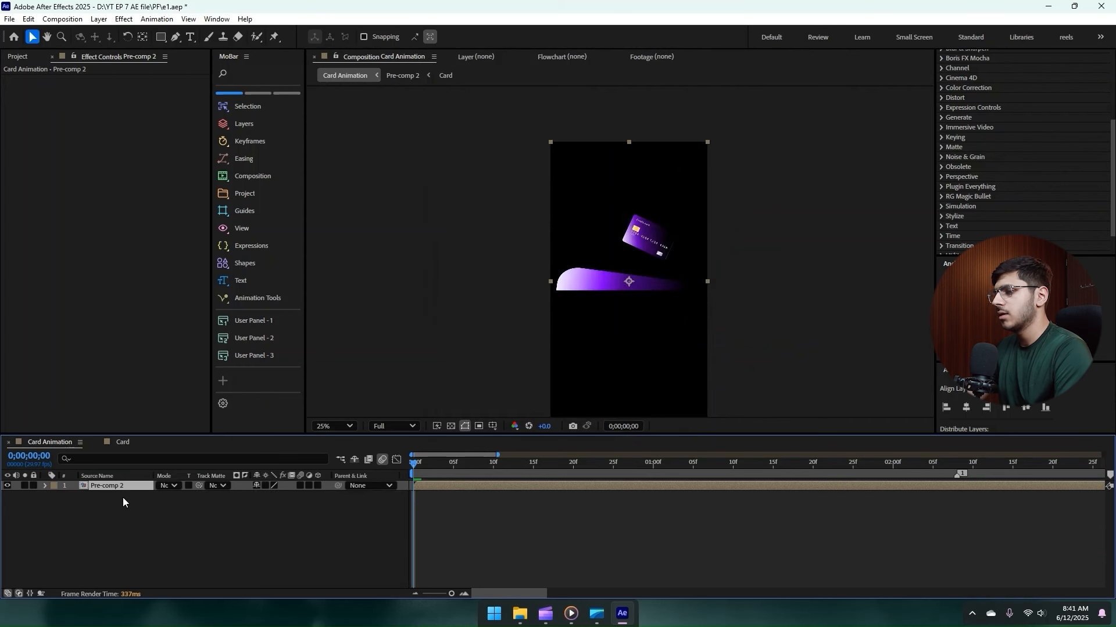
# - Apply VC Reflect to the precomp, set its floor position to 492, 1020 on the wallet's lower edge and preview
pyautogui.hotkey('ctrl', 'space')
pyautogui.write('vc')
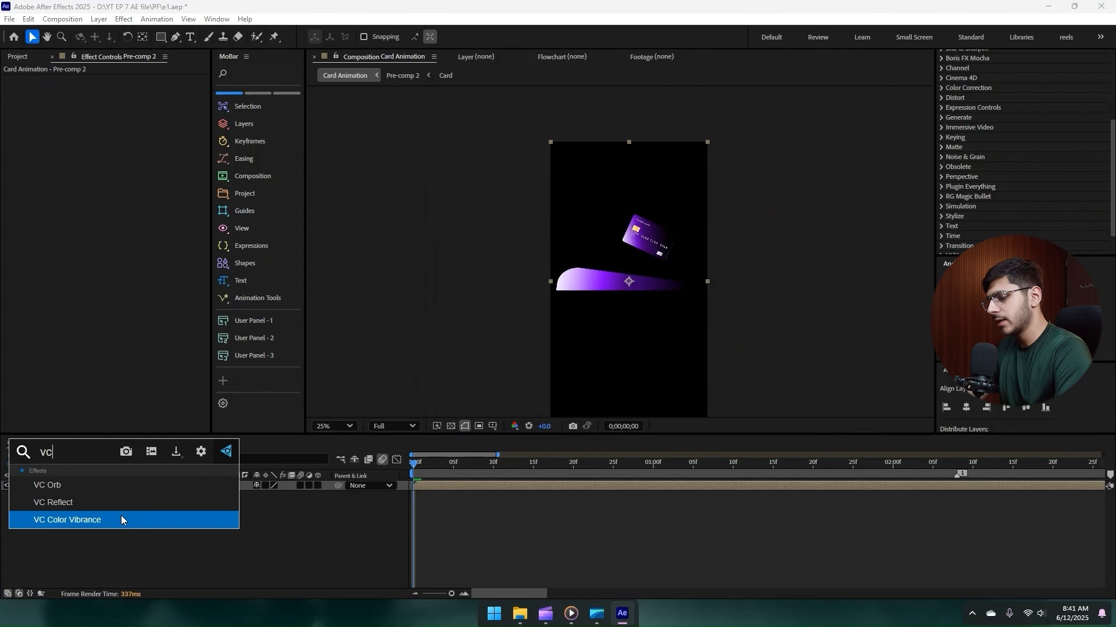
pyautogui.click(67, 502)
pyautogui.click(120, 90)
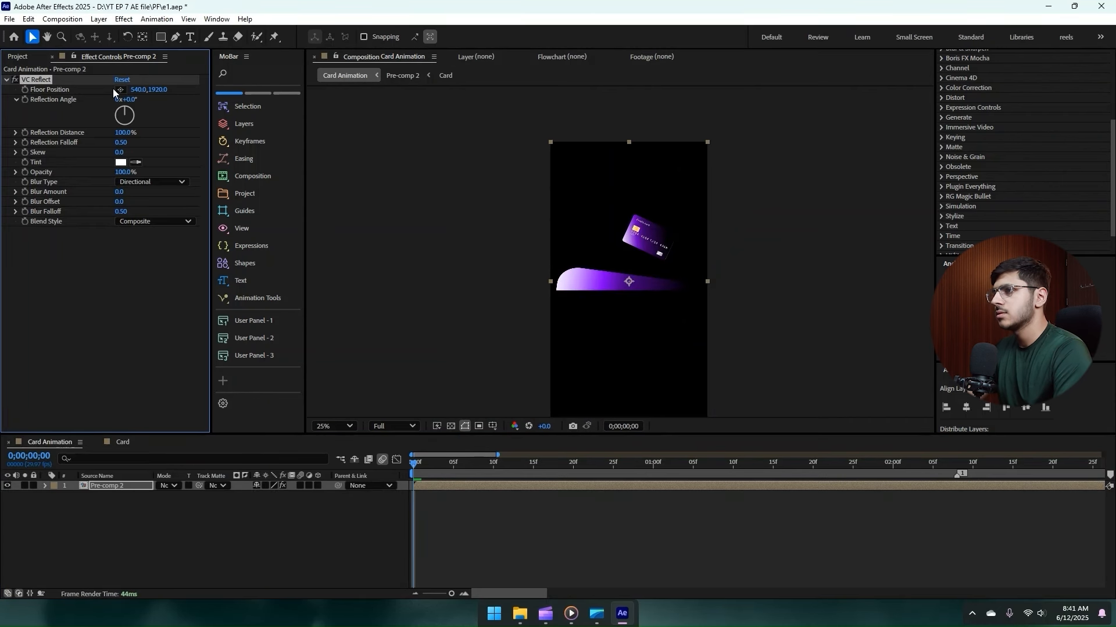
pyautogui.click(622, 292)
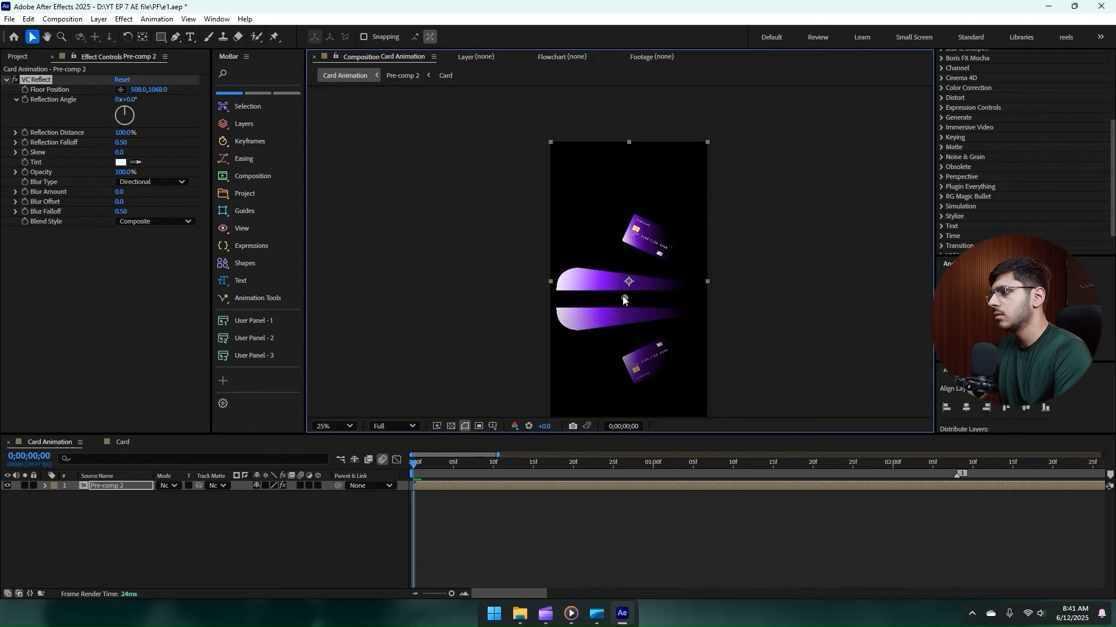
pyautogui.moveTo(622, 294); pyautogui.dragTo(622, 290)
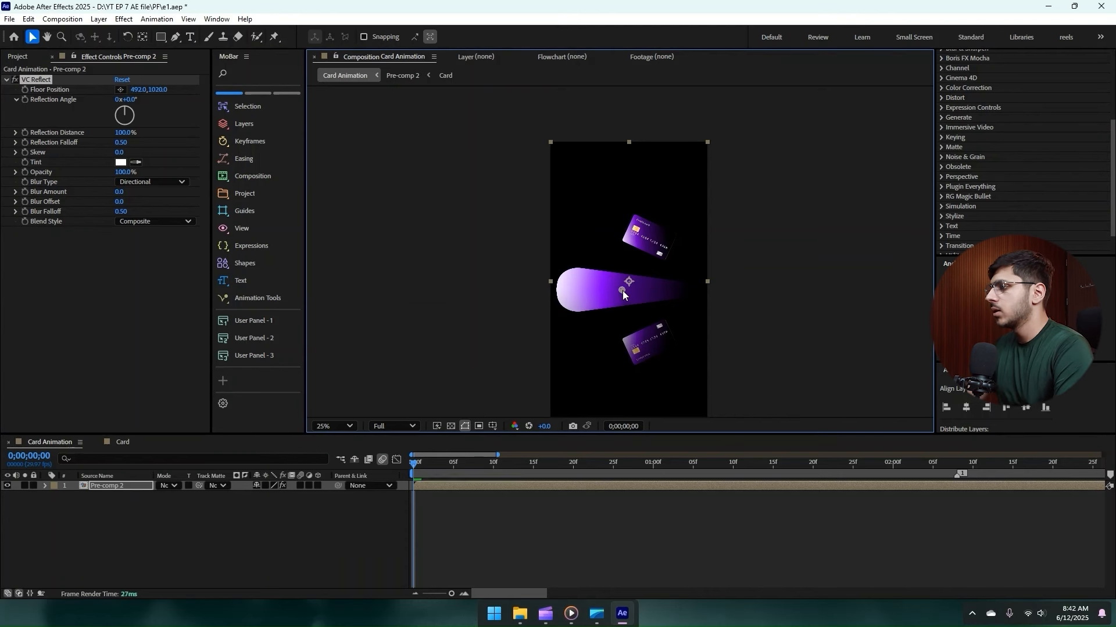
pyautogui.press('space')
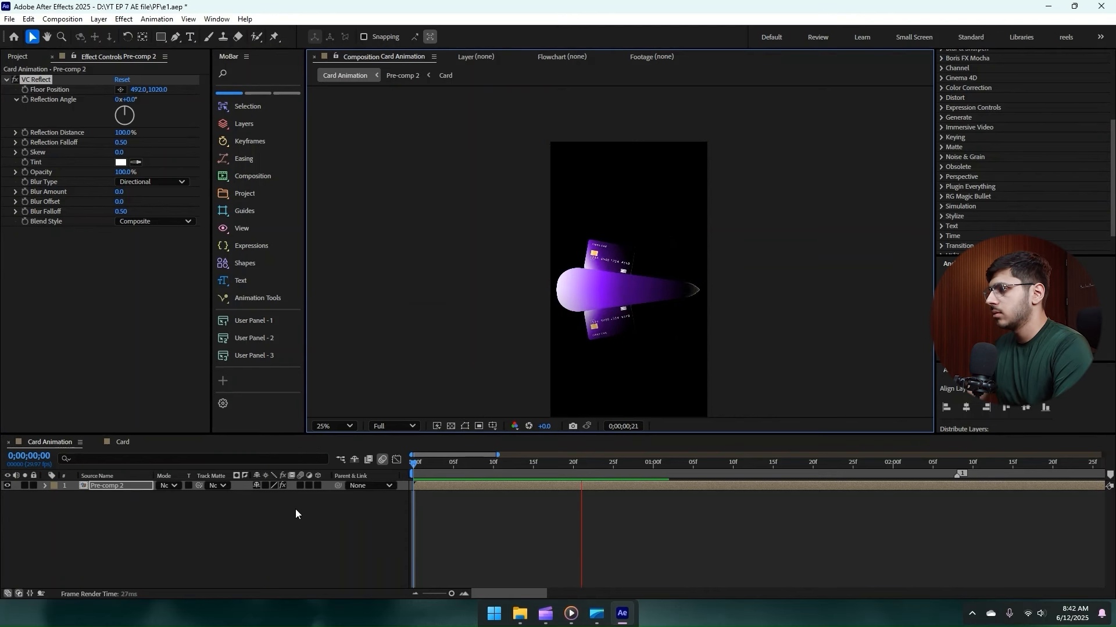